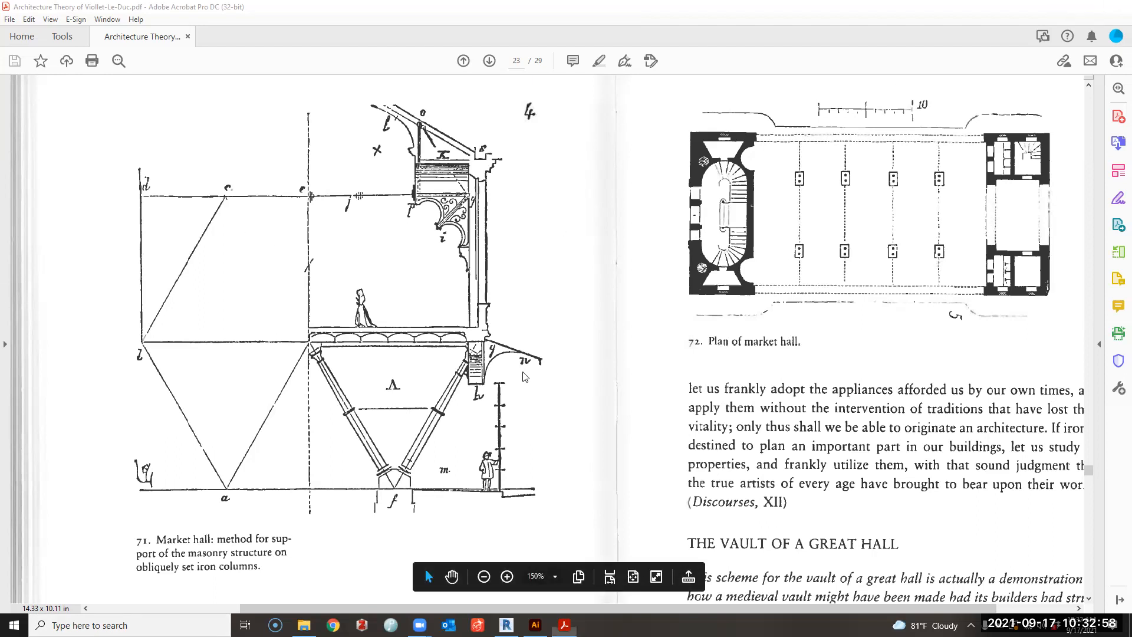
Switch to Revit and create a new conceptual mass family from the Mass.rft template.
key(alt+Tab)
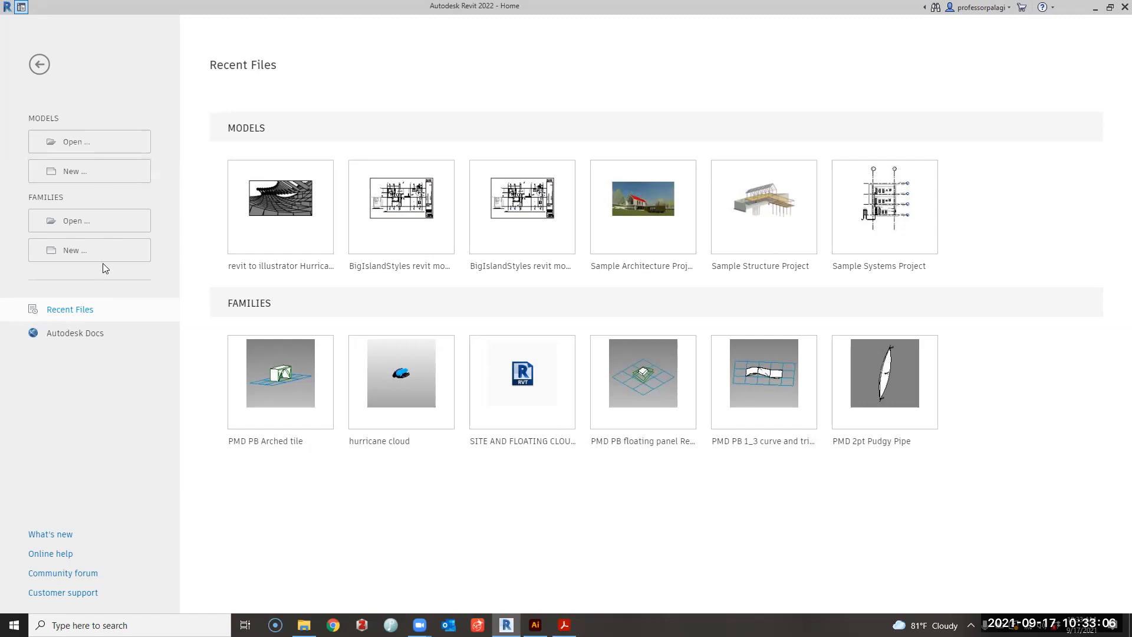
click(52, 58)
click(14, 23)
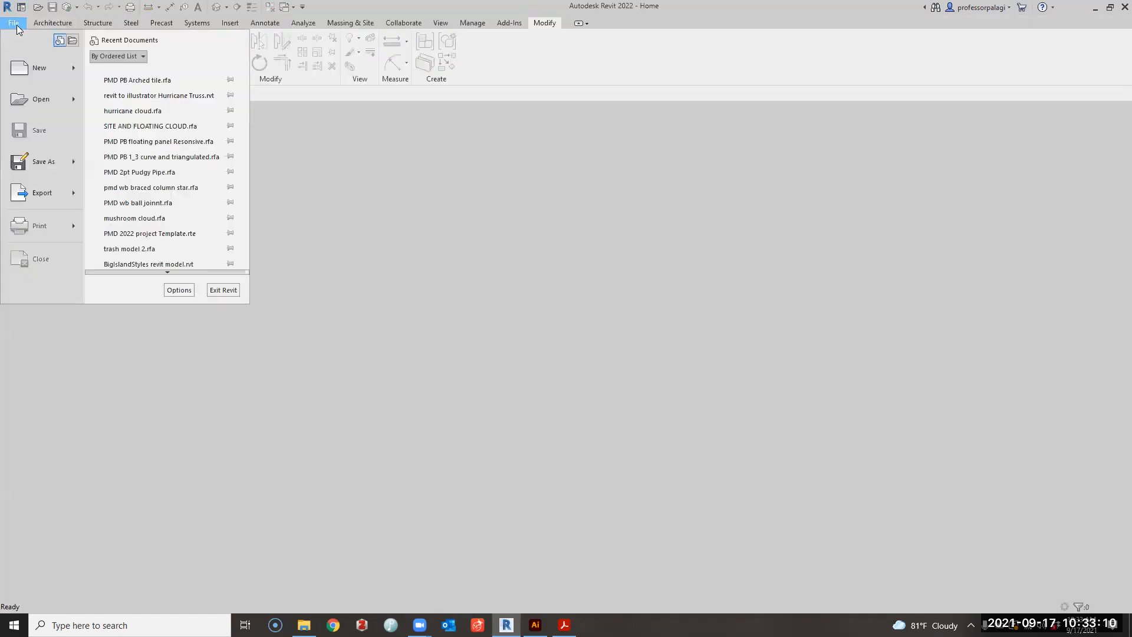
mouse_move(82, 72)
click(133, 142)
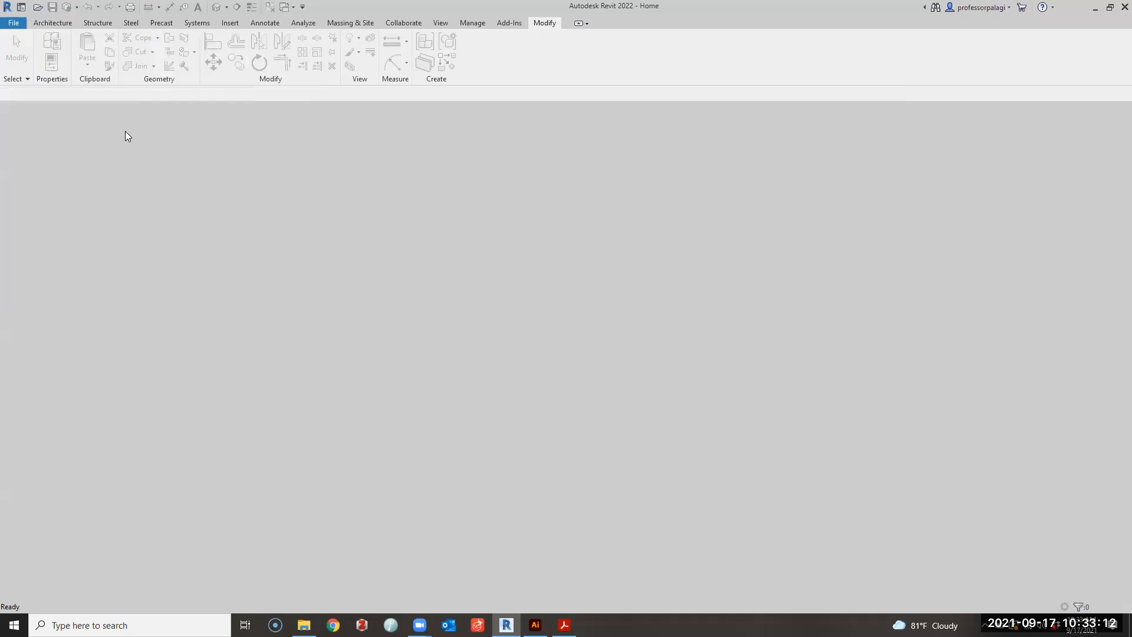
click(268, 188)
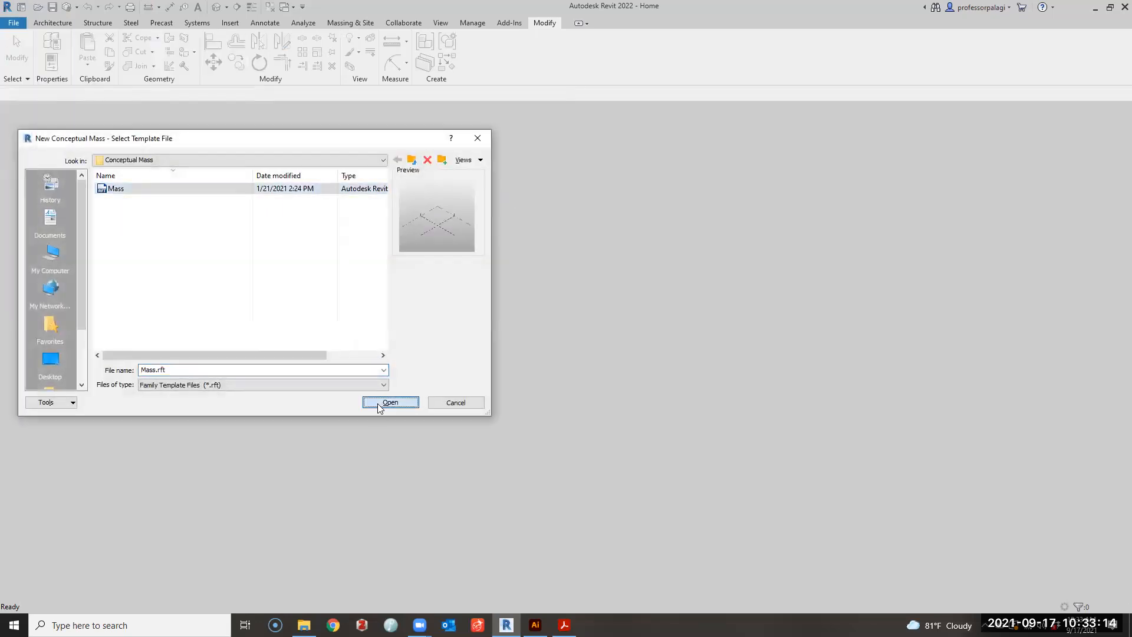
click(390, 402)
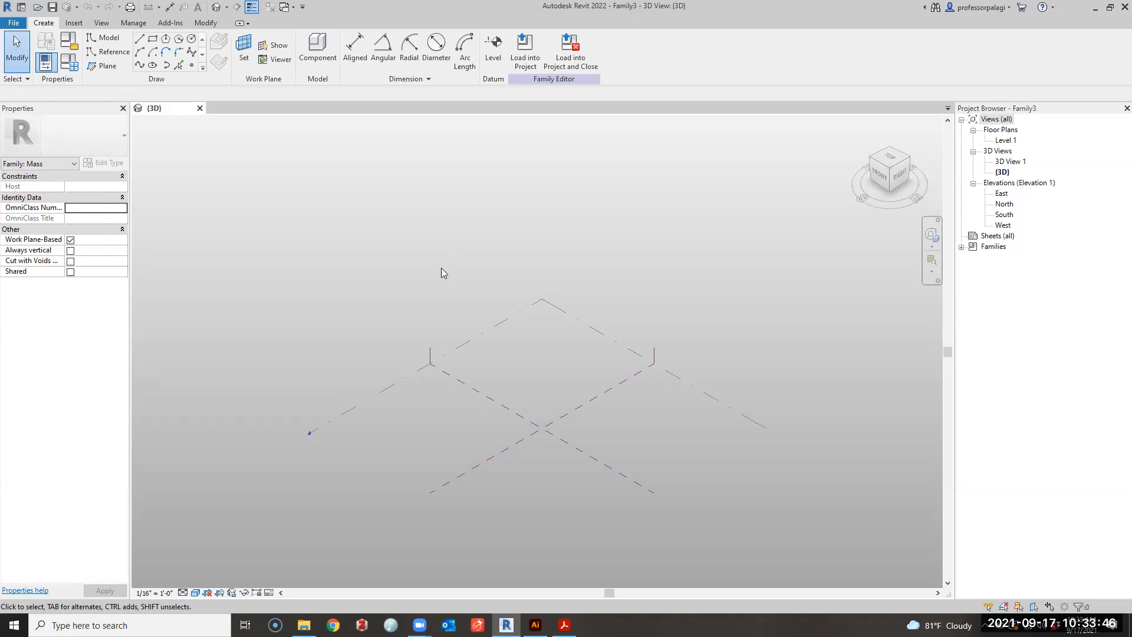
In the top view, copy the Center (Left/Right) reference plane to the east at an offset of 75'.
click(889, 159)
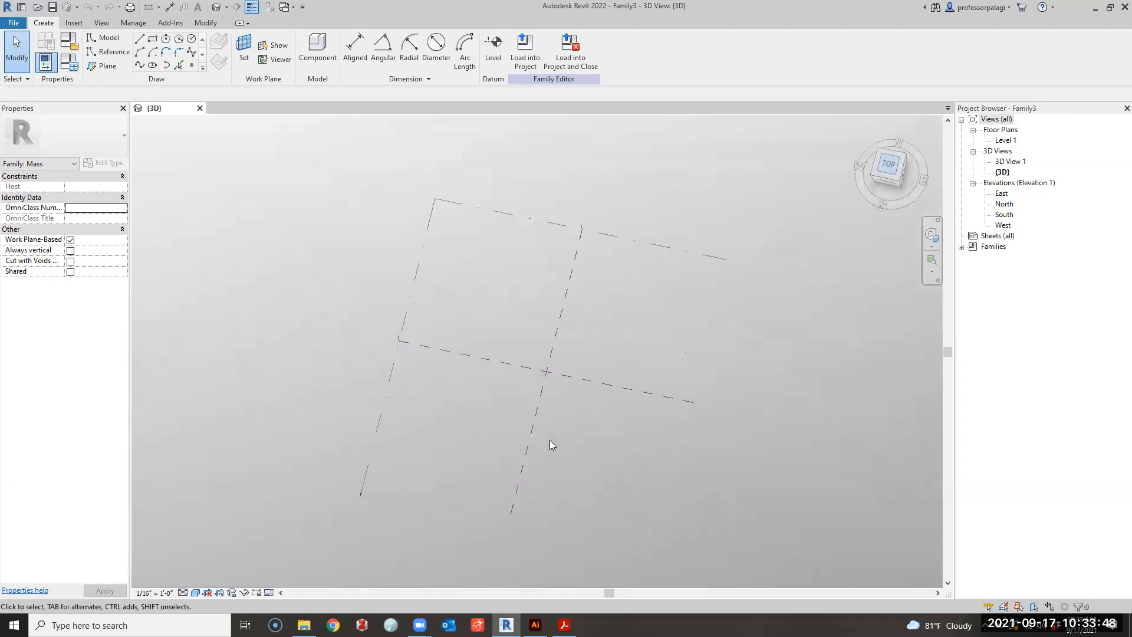
click(536, 319)
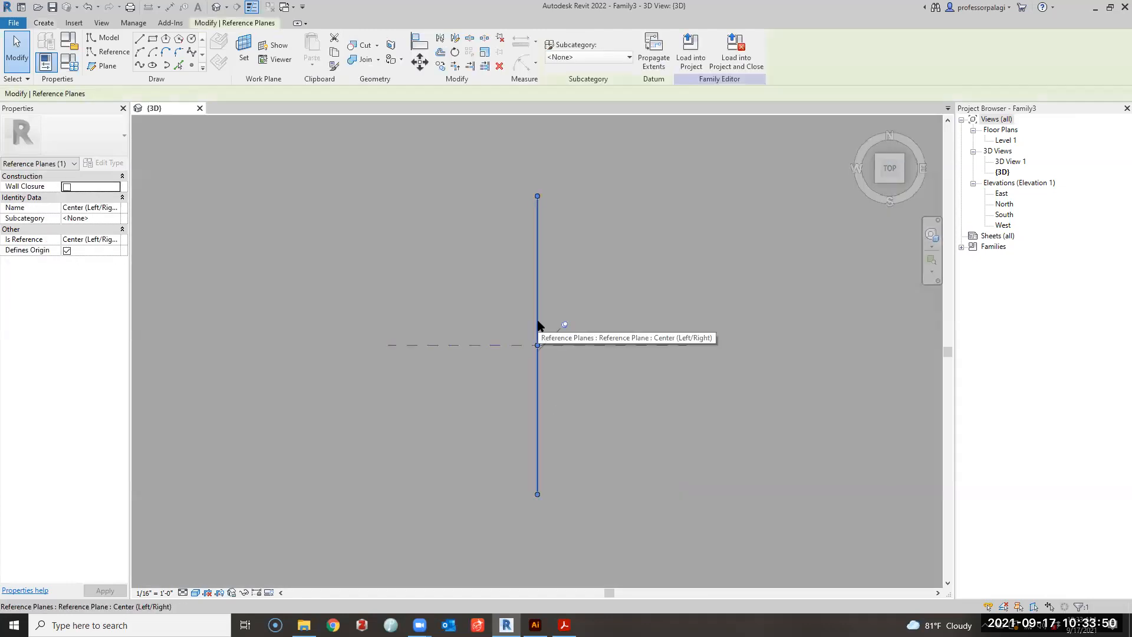
ctrl+drag(537, 322, 617, 317)
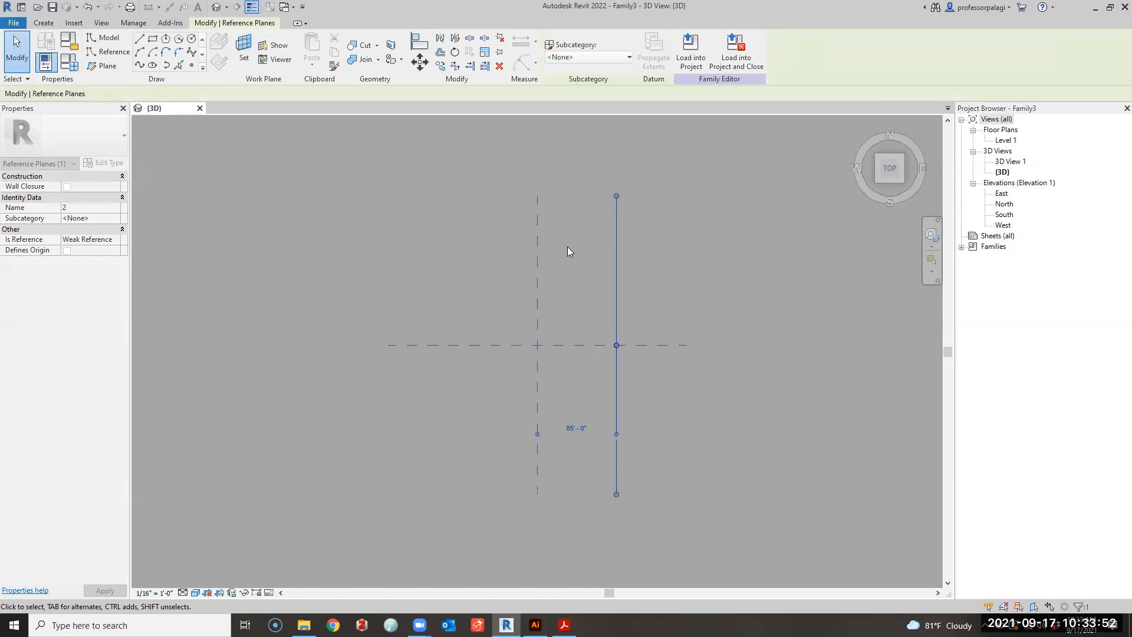
click(570, 429)
text(75)
key(Return)
click(578, 347)
ctrl+drag(578, 347, 579, 380)
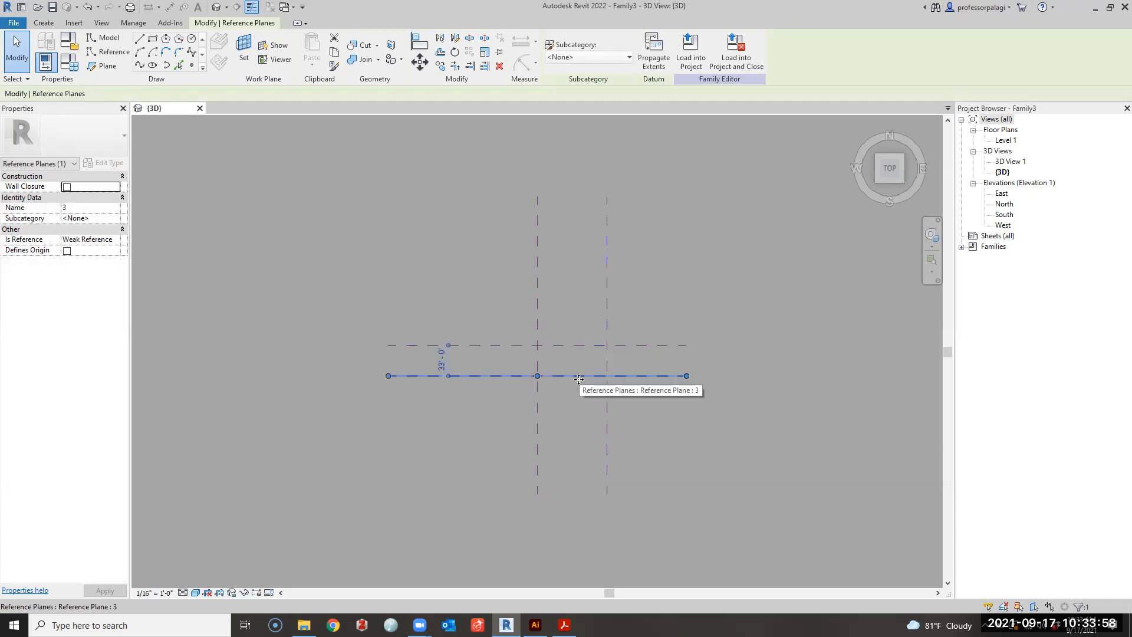
key(Delete)
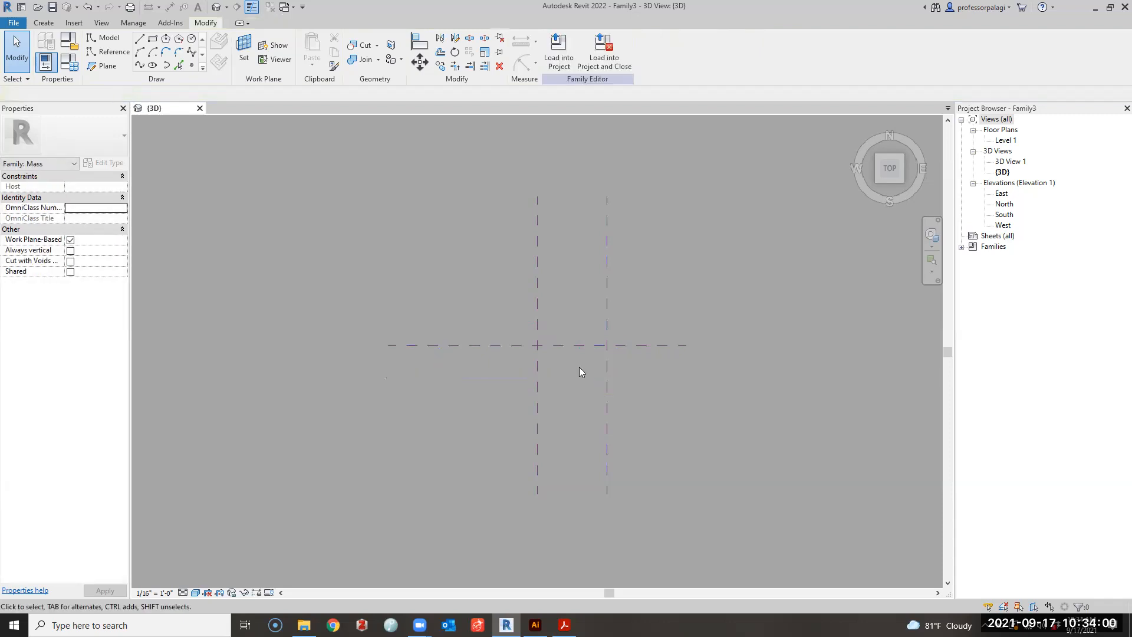
Copy the Center (Front/Back) reference plane to the south at an offset of 20'.
scroll(569, 373, up, 2)
click(566, 337)
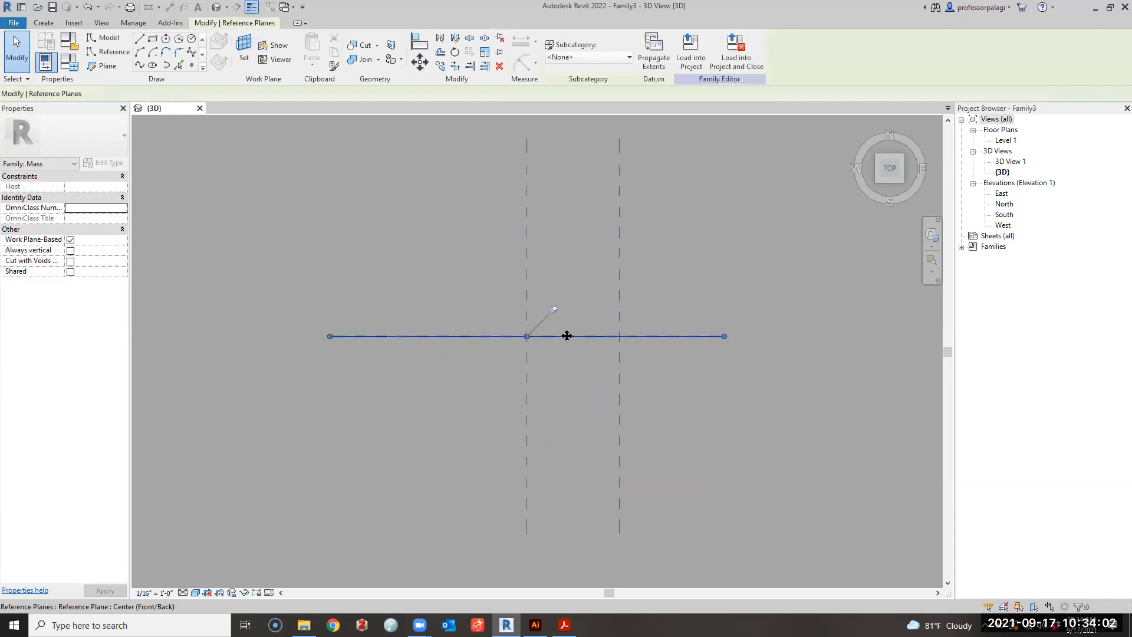
ctrl+drag(556, 386, 554, 383)
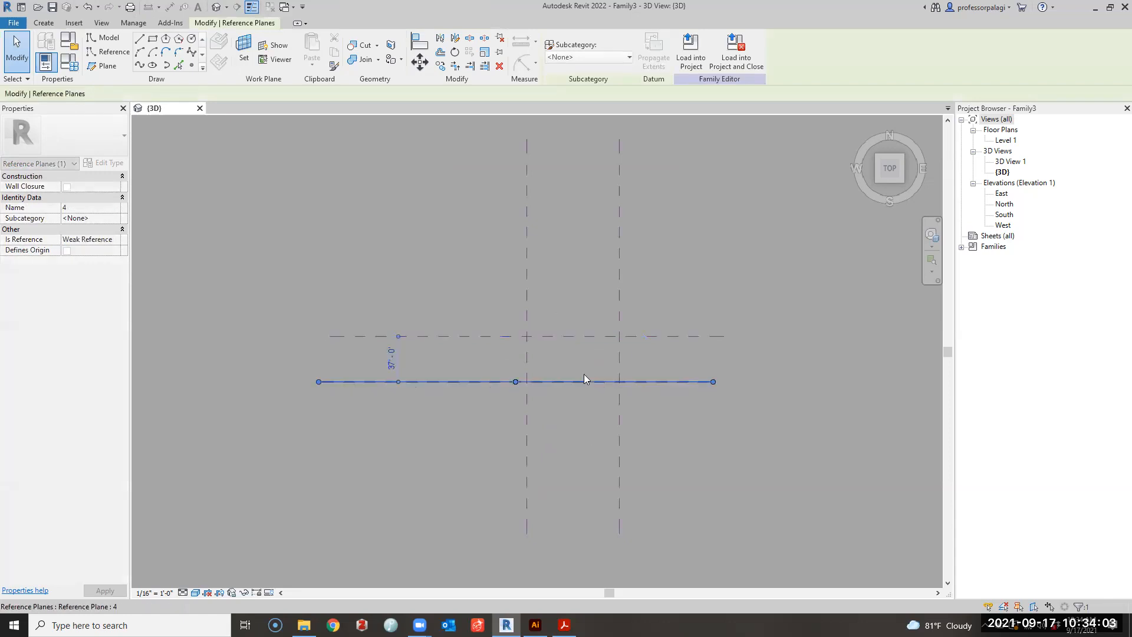
click(393, 358)
text(20')
key(Return)
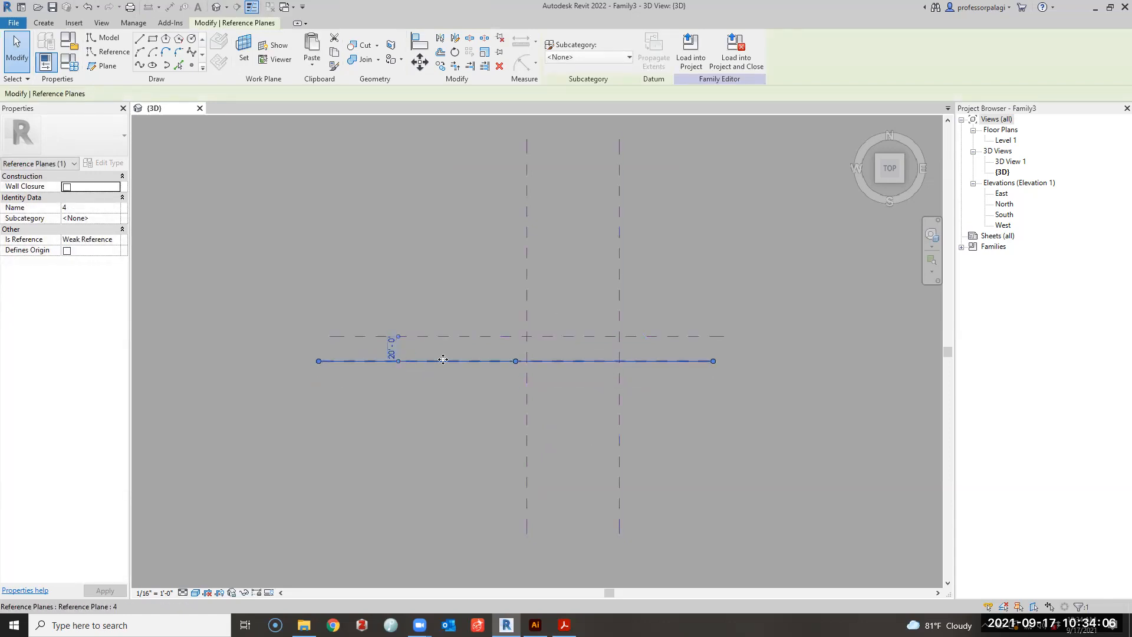
ctrl+drag(446, 360, 446, 390)
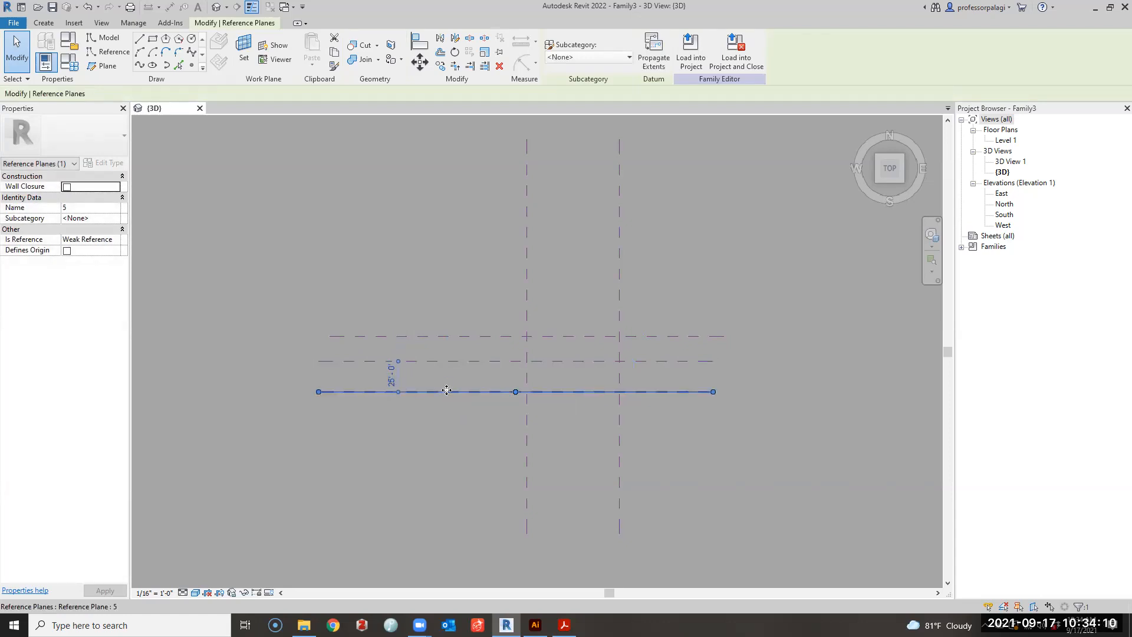
key(Delete)
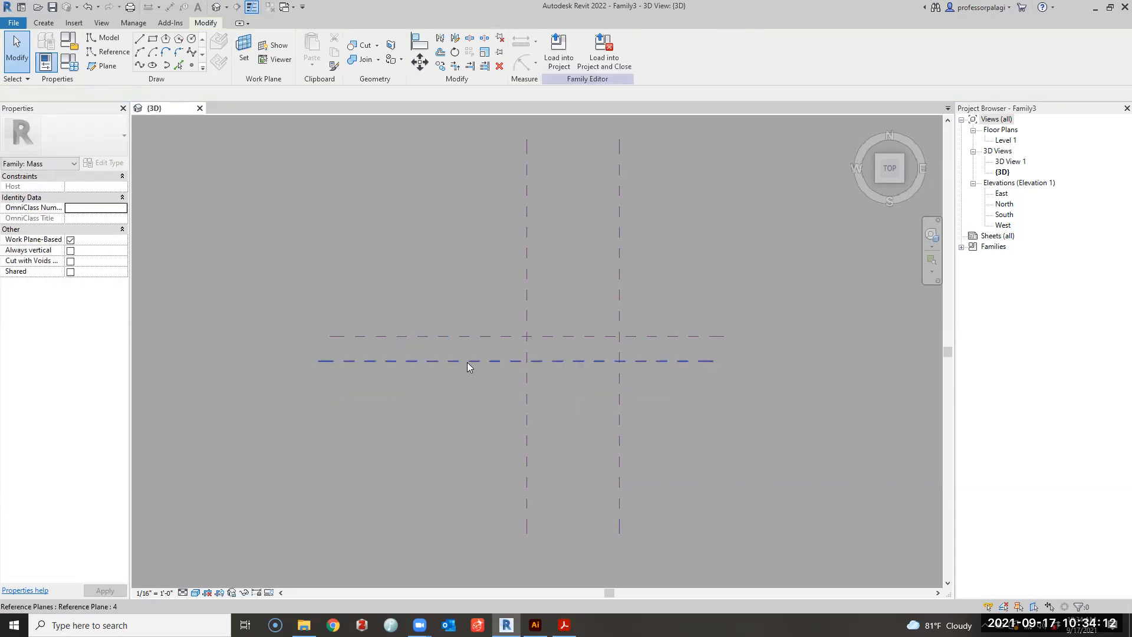
Copy the Center (Front/Back) reference plane to the north at an offset of 20'.
click(480, 335)
ctrl+drag(480, 333, 472, 304)
click(405, 321)
text(20)
key(Return)
click(546, 367)
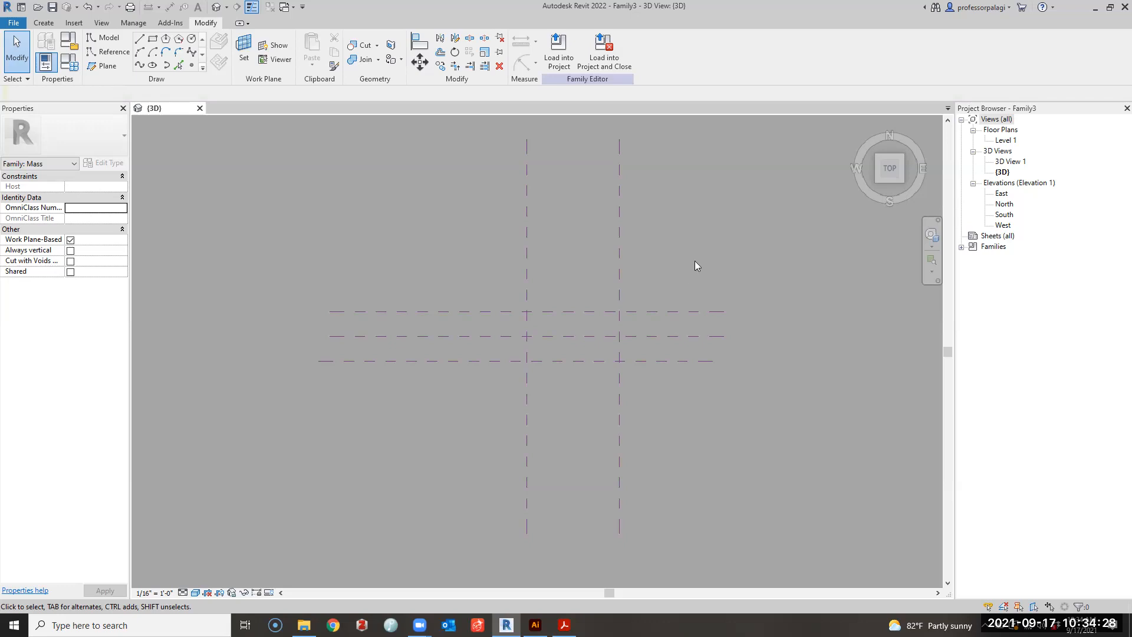
Draw a three-point reference spline on the Level 1 placement plane, just north of the northernmost east-west reference plane.
scroll(676, 411, up, 3)
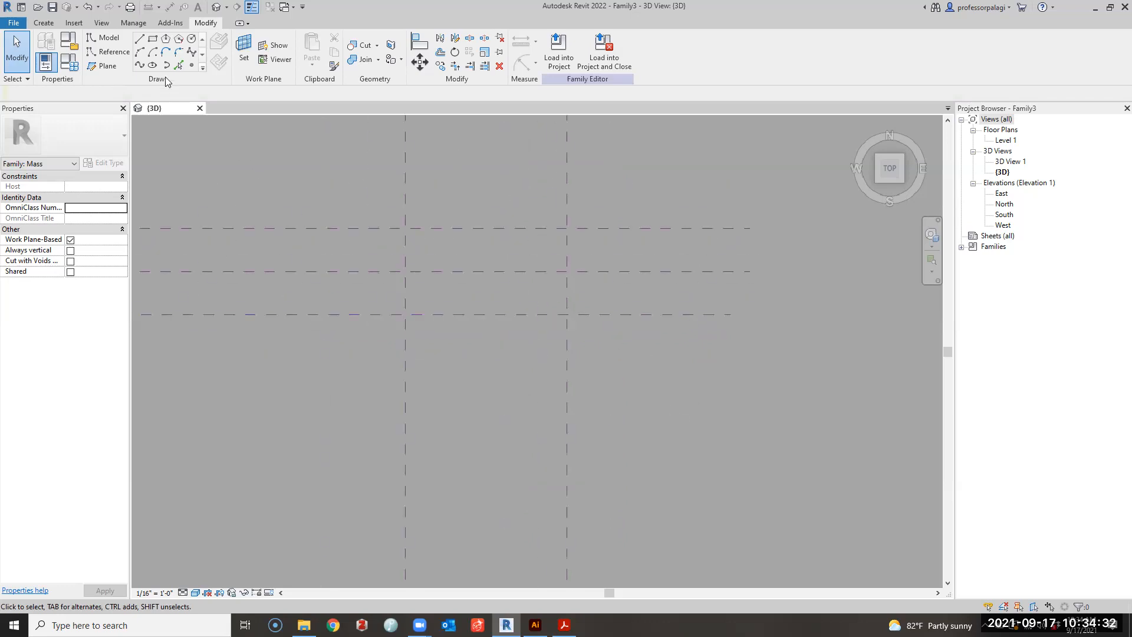
click(113, 52)
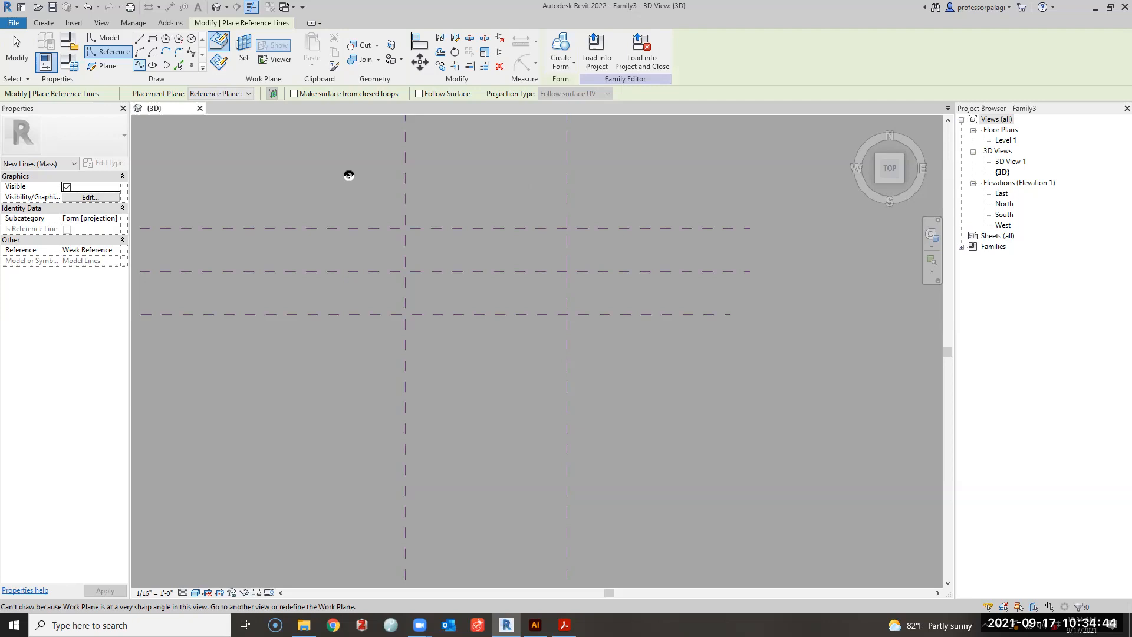
click(234, 95)
click(239, 104)
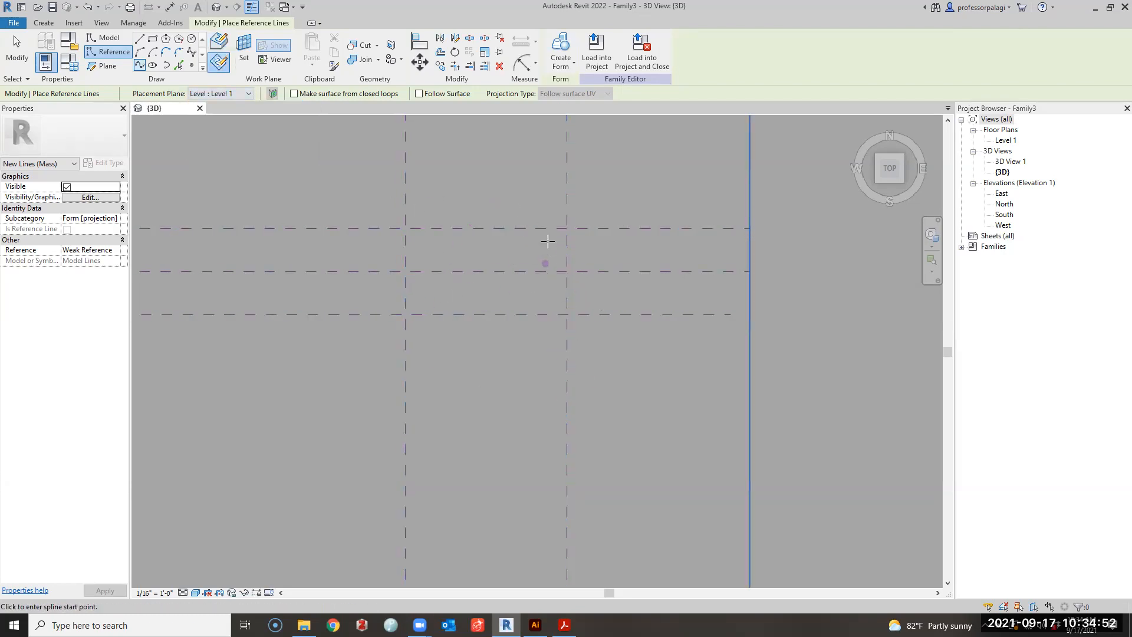
click(241, 95)
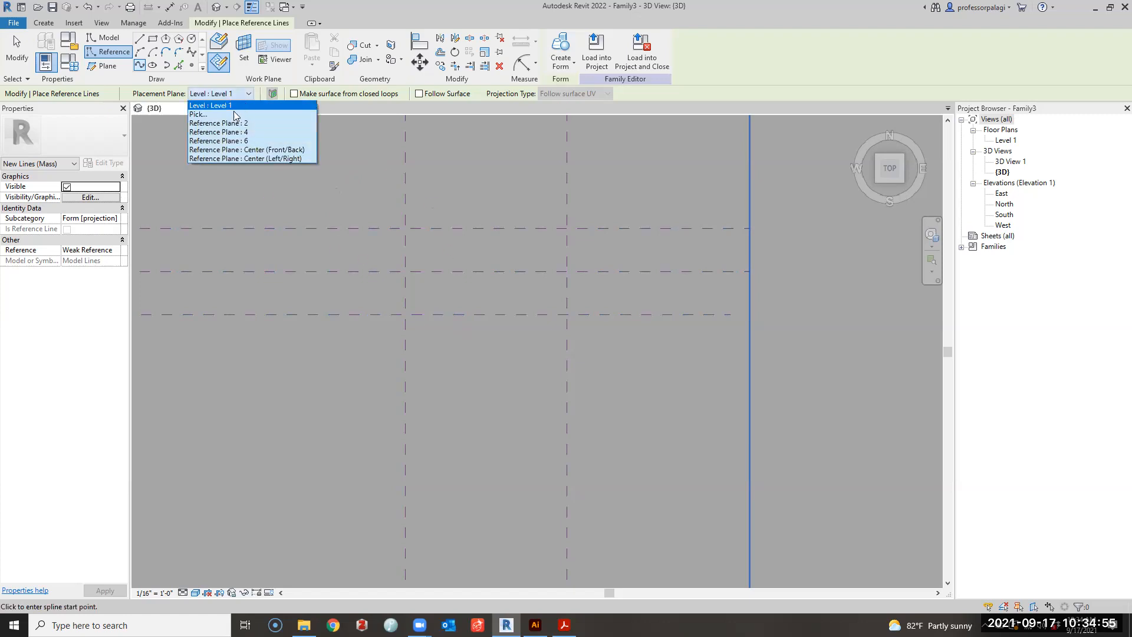
click(245, 142)
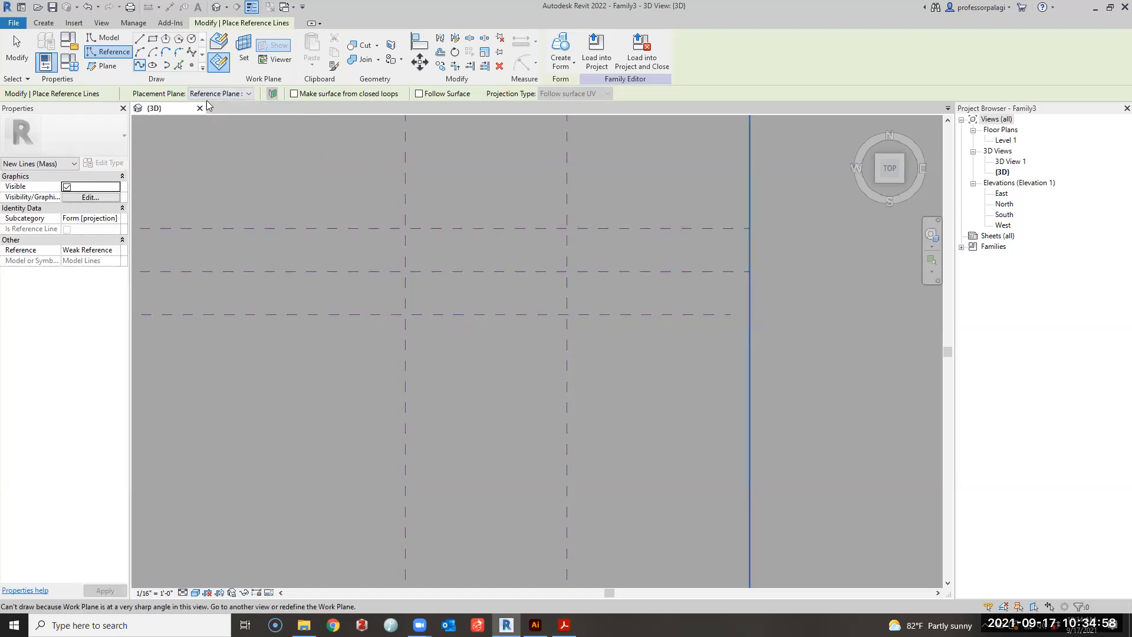
click(240, 94)
click(229, 105)
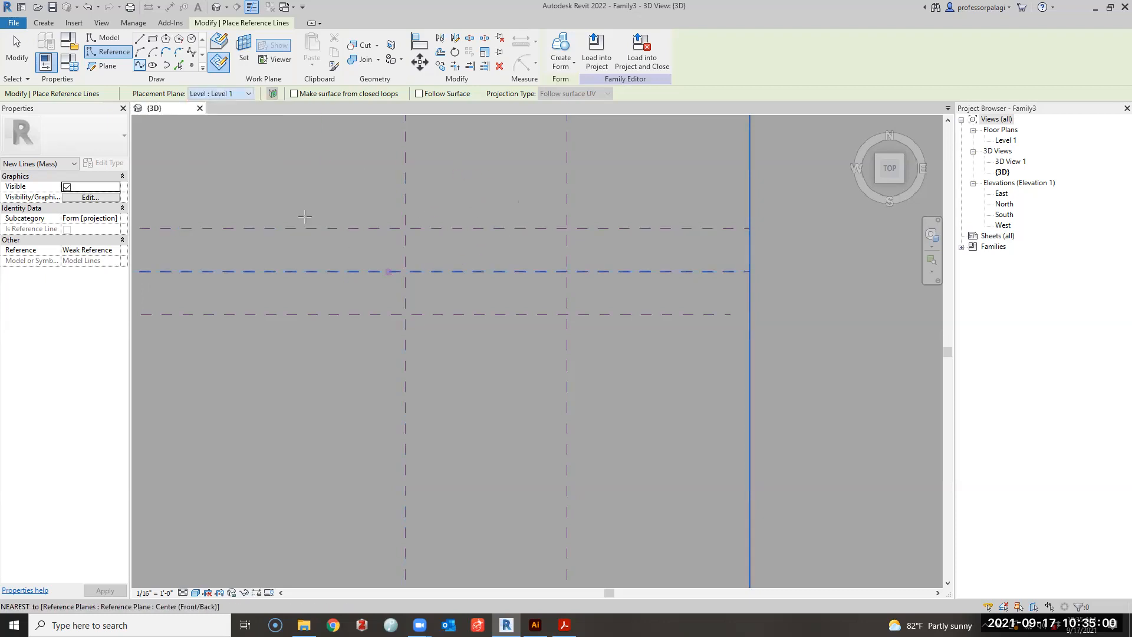
click(379, 196)
click(472, 201)
double_click(610, 198)
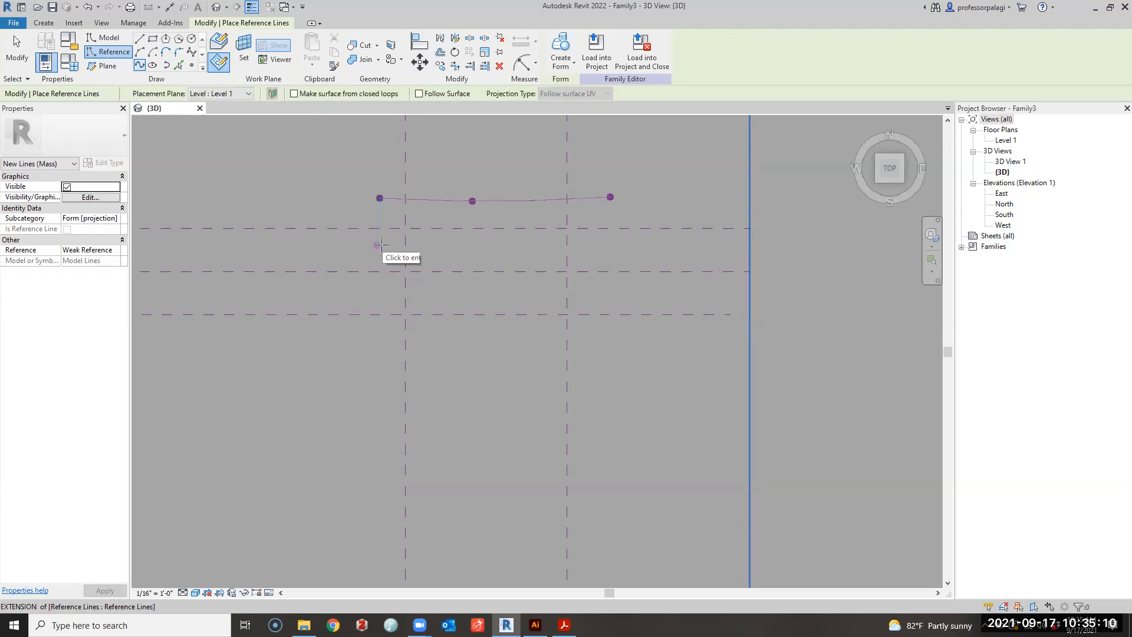
Draw two more three-point reference splines, one between the north and center planes and one along the Center (Front/Back) plane.
click(378, 245)
click(476, 247)
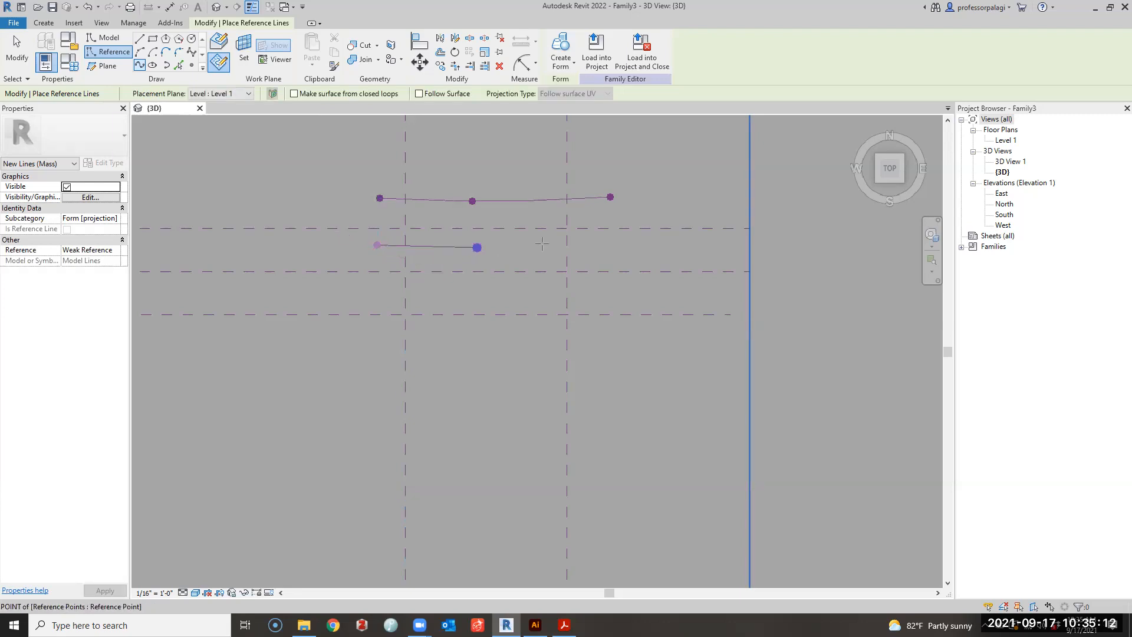
double_click(605, 242)
click(383, 272)
click(484, 272)
double_click(600, 272)
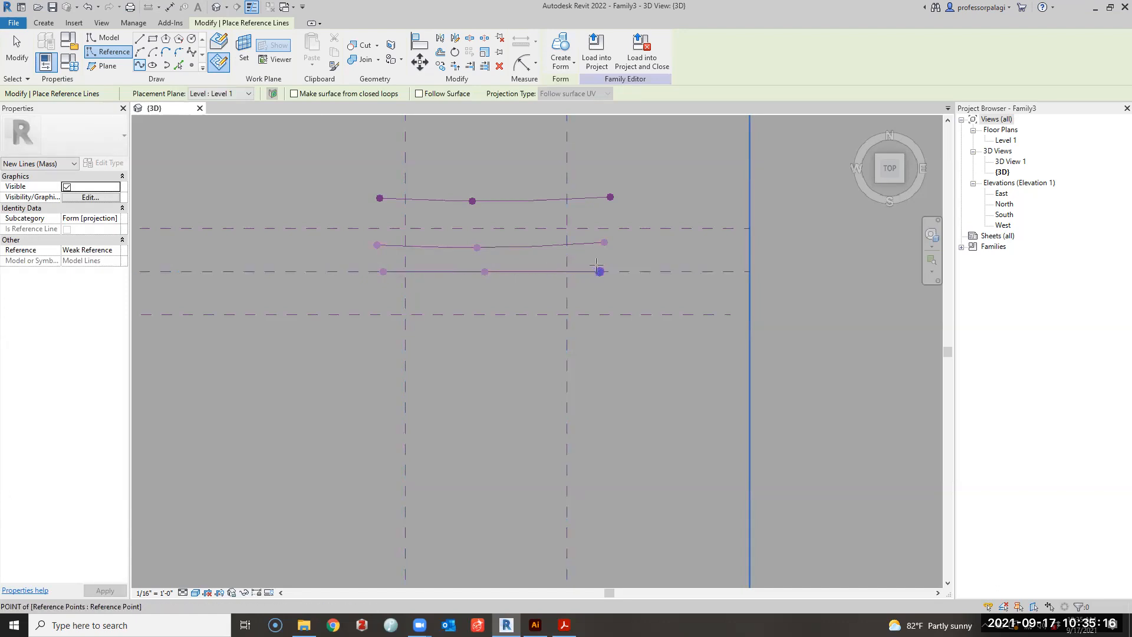
Draw two more three-point reference splines, one between the center and south planes and one along the south plane, and end the command.
click(397, 287)
click(502, 289)
double_click(591, 300)
click(405, 314)
click(485, 314)
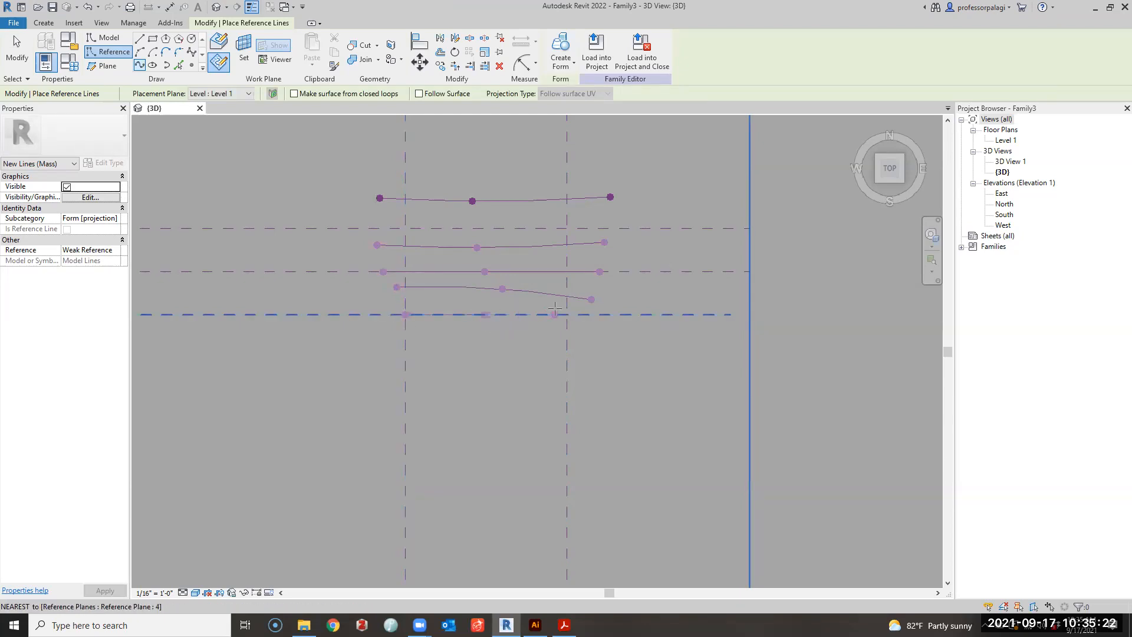
double_click(568, 314)
key(Escape)
key(Escape)
Align both end points of the middle spline to the two north-south reference planes, and the second spline's west end to Center (Left/Right).
shift+middle_drag(436, 447, 472, 233)
scroll(416, 407, up, 2)
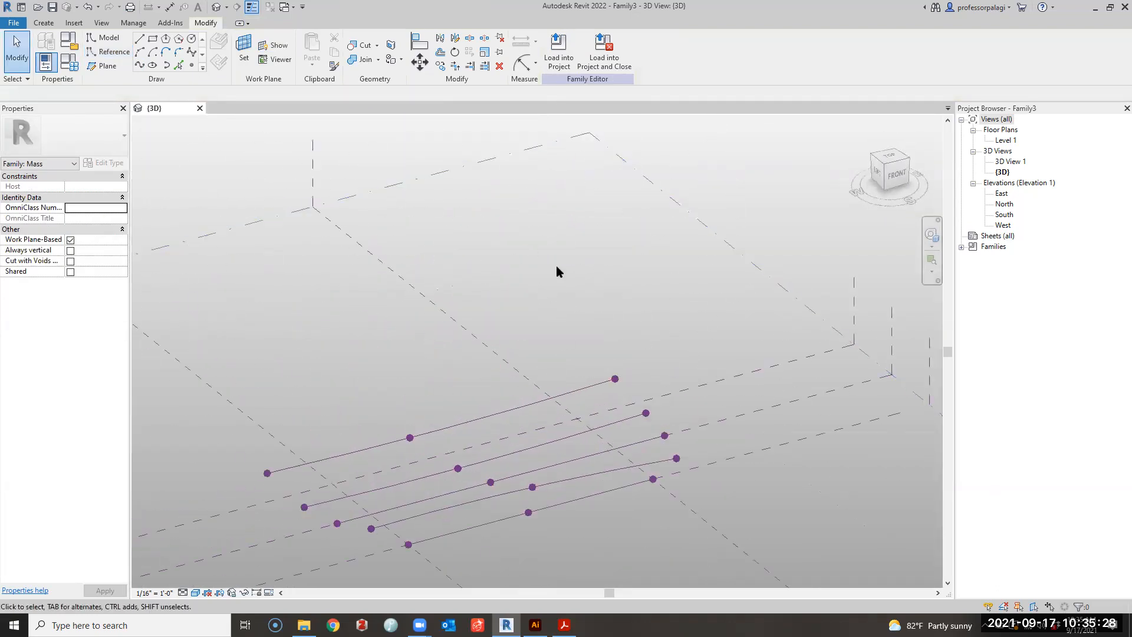
scroll(555, 260, down, 2)
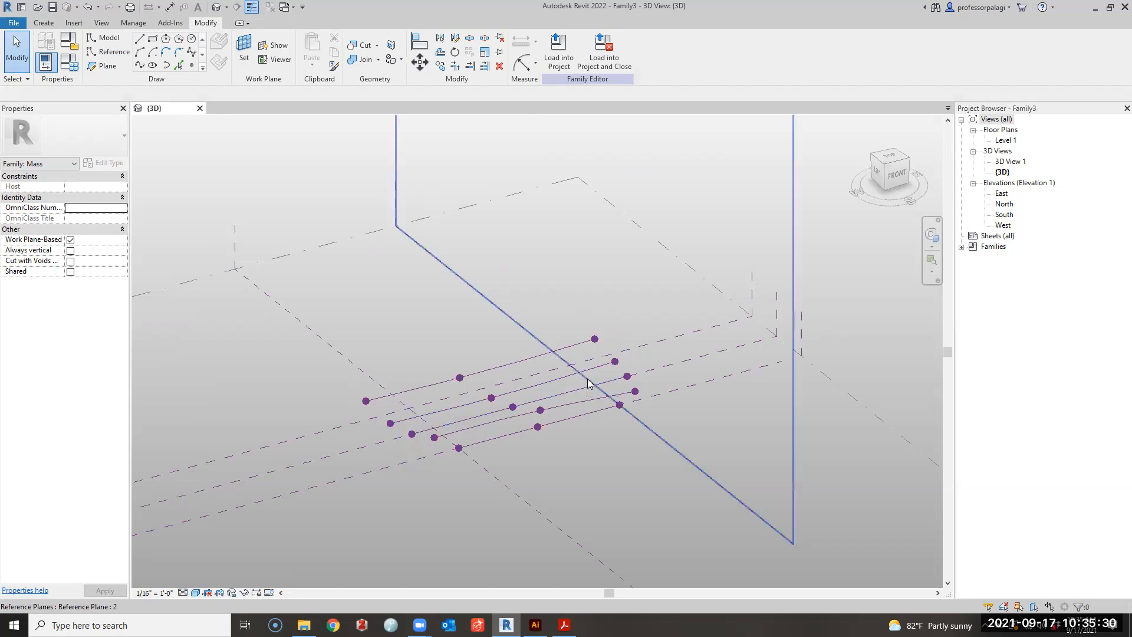
scroll(592, 384, up, 2)
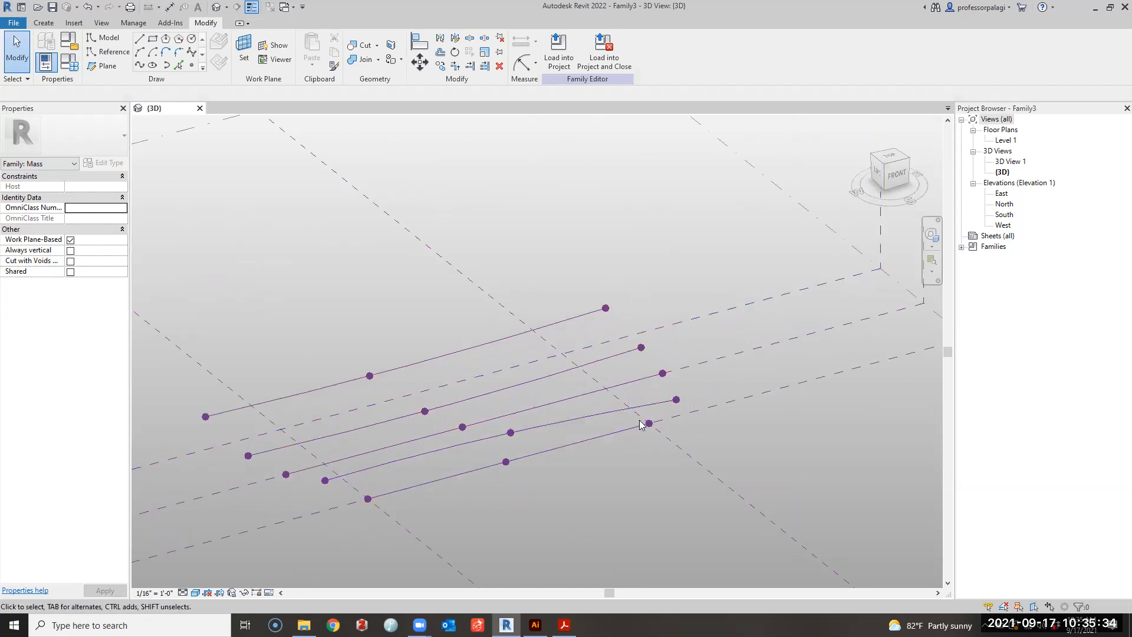
shift+middle_drag(488, 404, 666, 342)
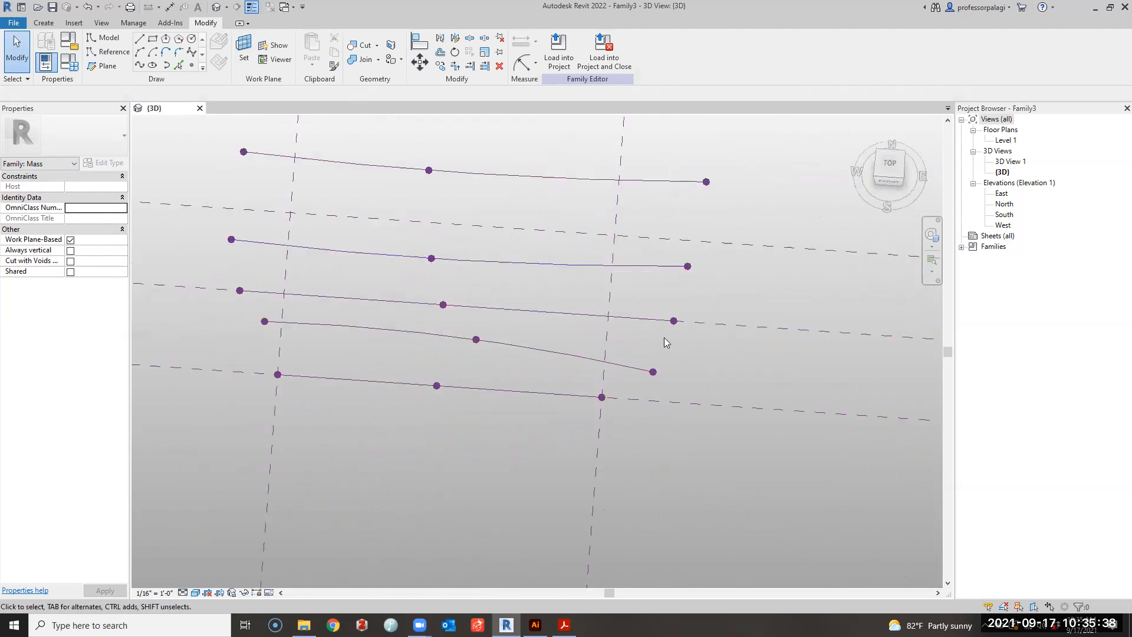
key(a)
key(l)
click(607, 331)
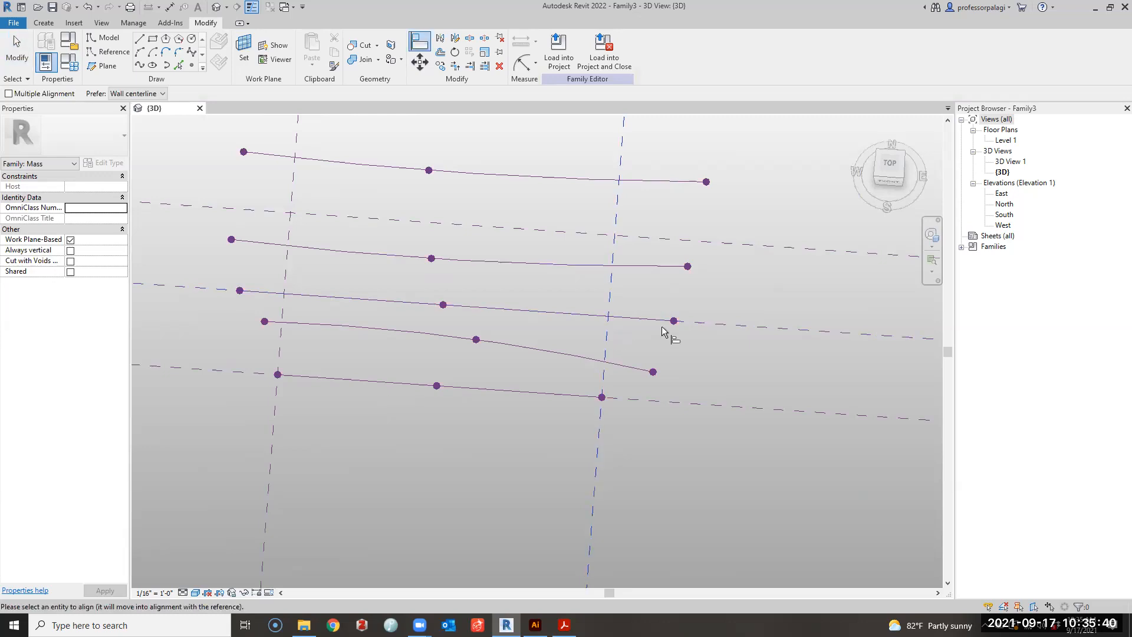
click(676, 322)
click(289, 253)
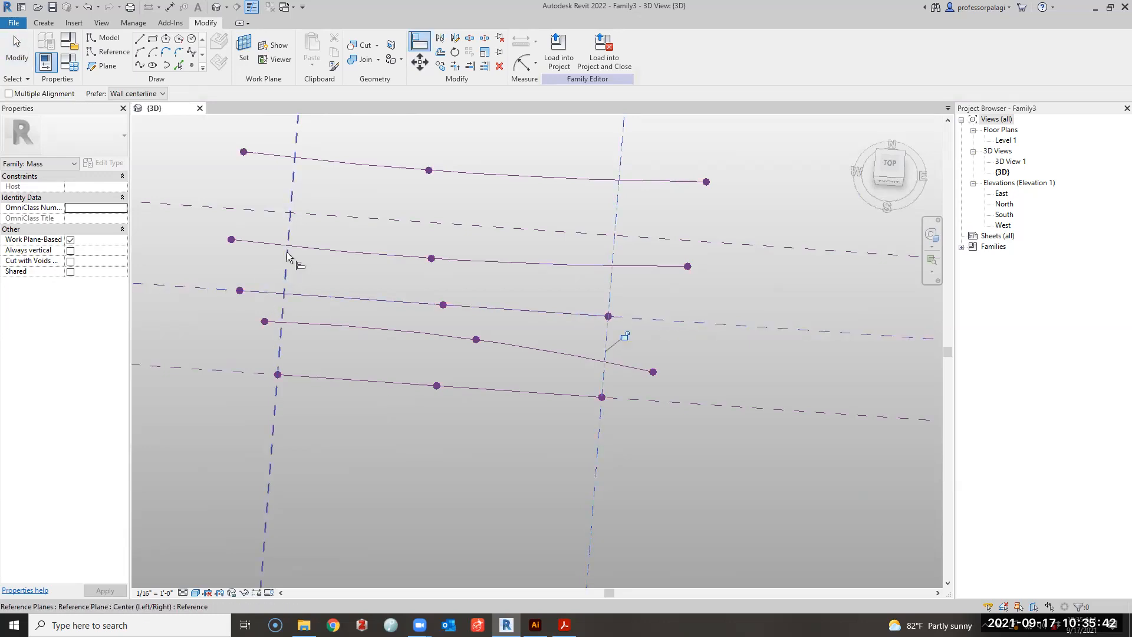
click(240, 291)
ctrl+click(232, 239)
Align the east ends of the two northernmost splines to the east plane and the northernmost spline's west end to Center (Left/Right).
click(614, 255)
click(687, 267)
click(707, 181)
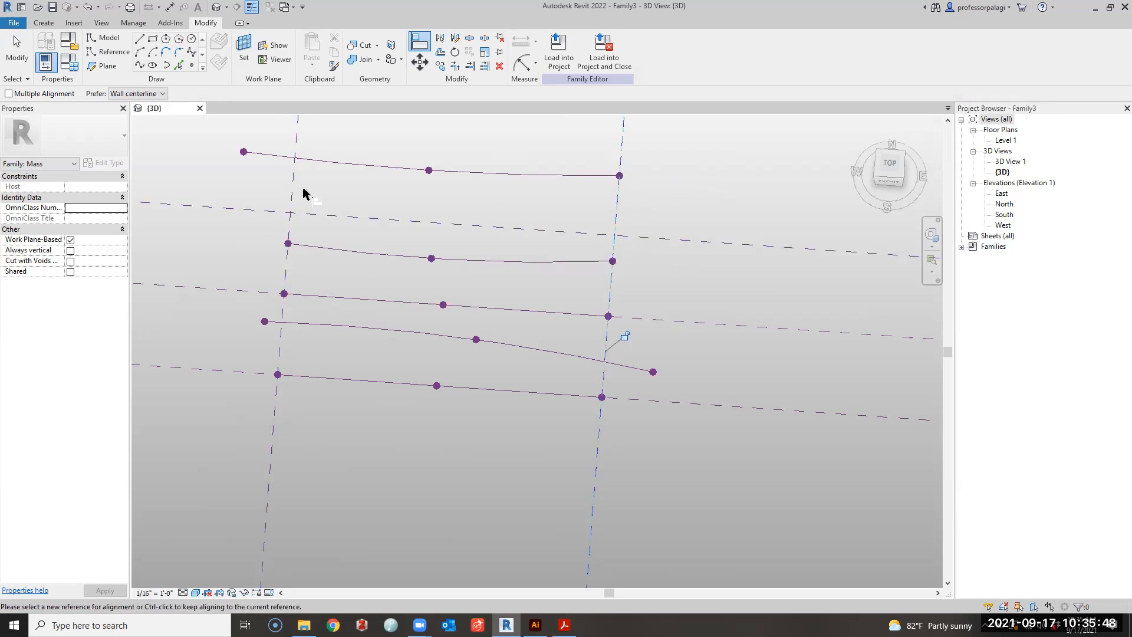
click(295, 194)
click(248, 158)
Align the middle point of the northernmost spline to the north reference plane.
shift+middle_drag(359, 184, 449, 208)
scroll(475, 195, up, 3)
scroll(500, 273, down, 2)
click(400, 230)
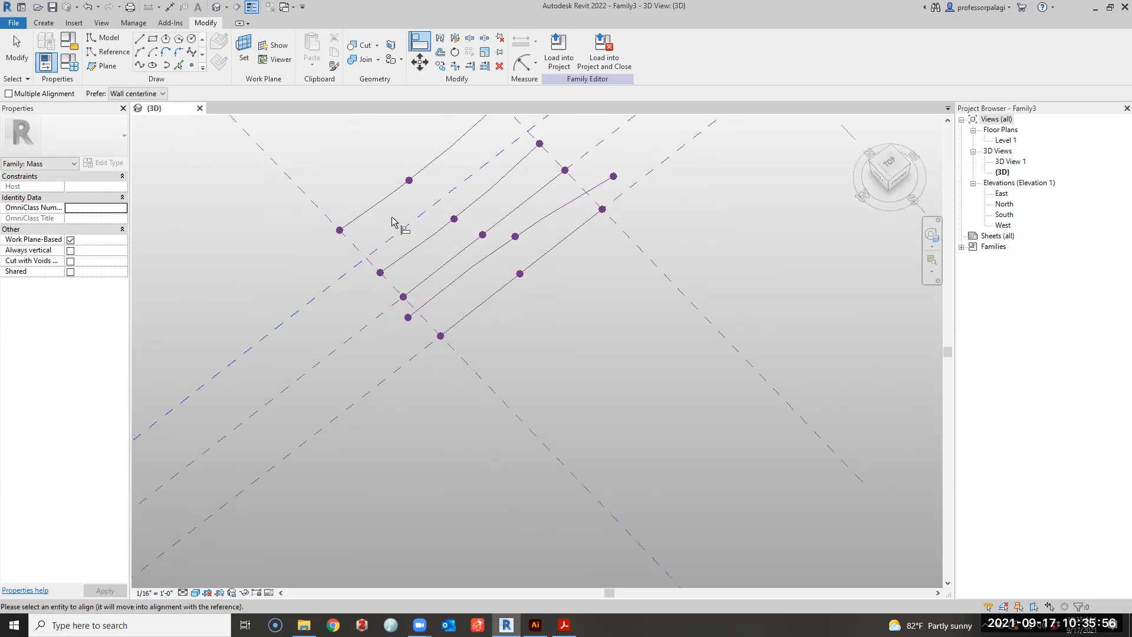
click(408, 183)
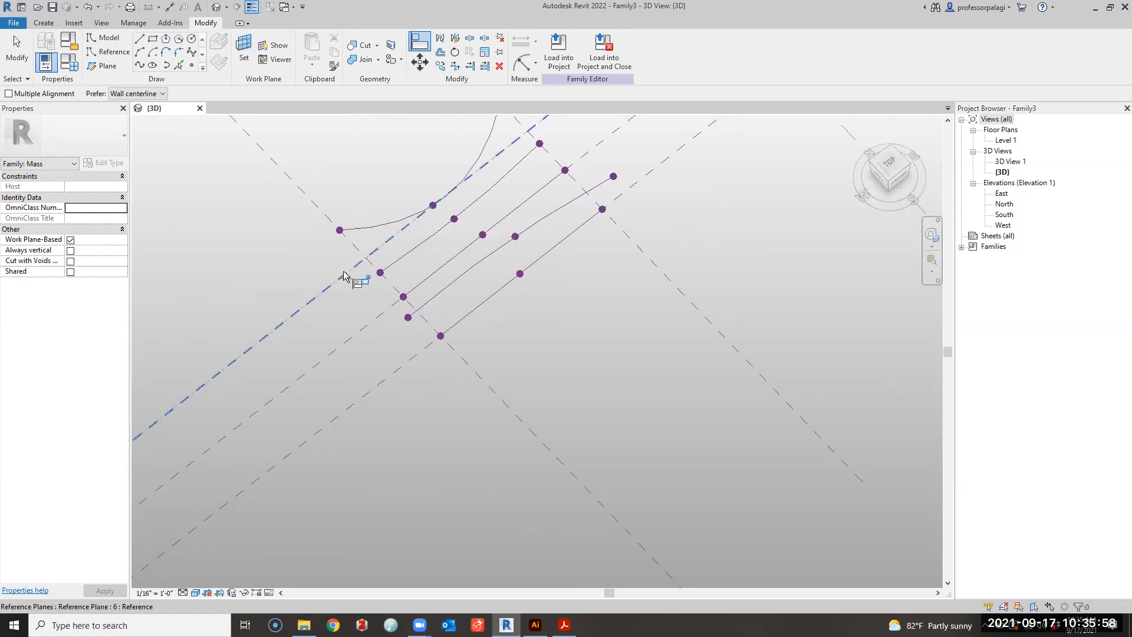
Align both end points of the northernmost spline to the north reference plane.
click(279, 323)
click(340, 231)
scroll(320, 276, down, 2)
scroll(456, 184, up, 2)
click(468, 169)
click(426, 145)
key(Escape)
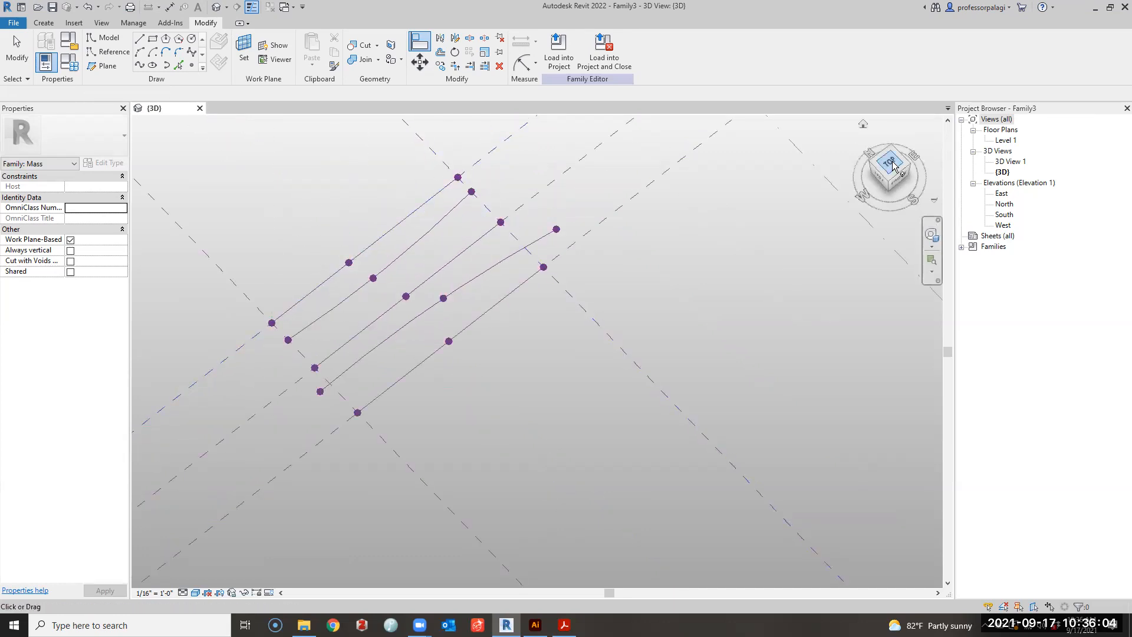
From the top view, align both end points of the spline between the center and south planes to the east and west reference planes.
click(889, 167)
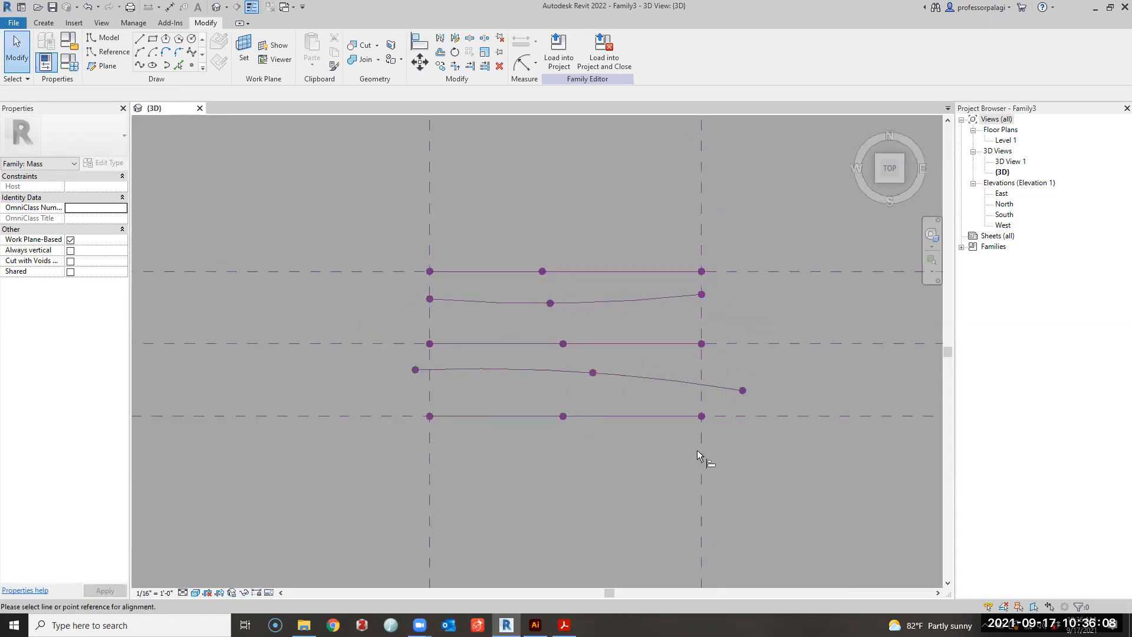
key(a)
key(l)
click(702, 460)
click(743, 390)
click(431, 457)
click(416, 373)
key(Escape)
key(Escape)
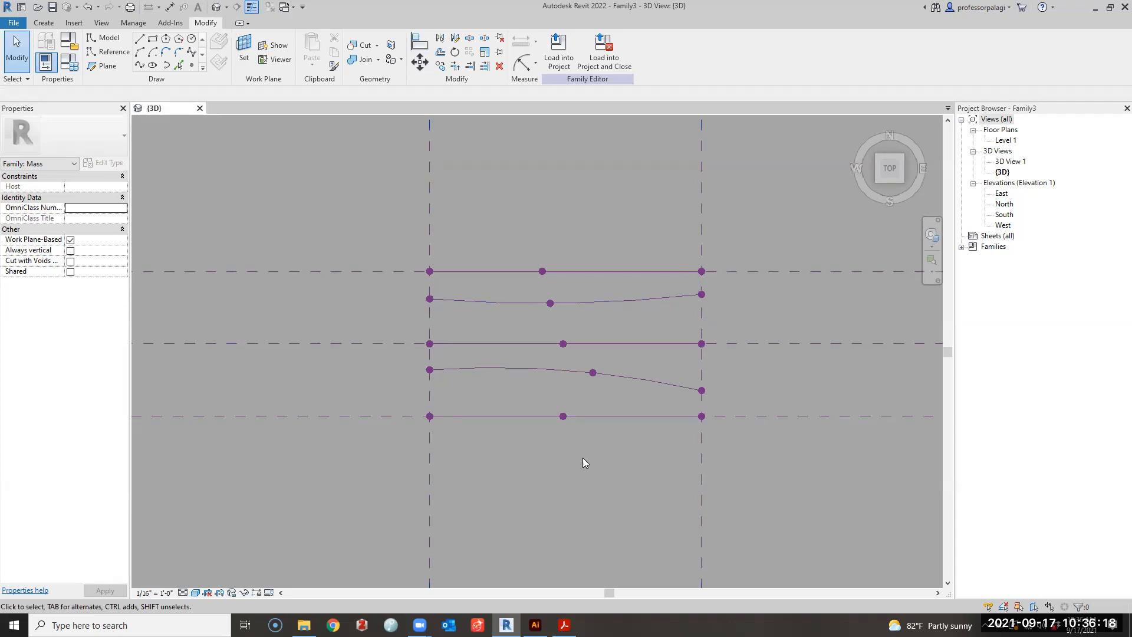
Copy all five reference splines with their points to the clipboard and clear the selection.
drag(362, 211, 789, 471)
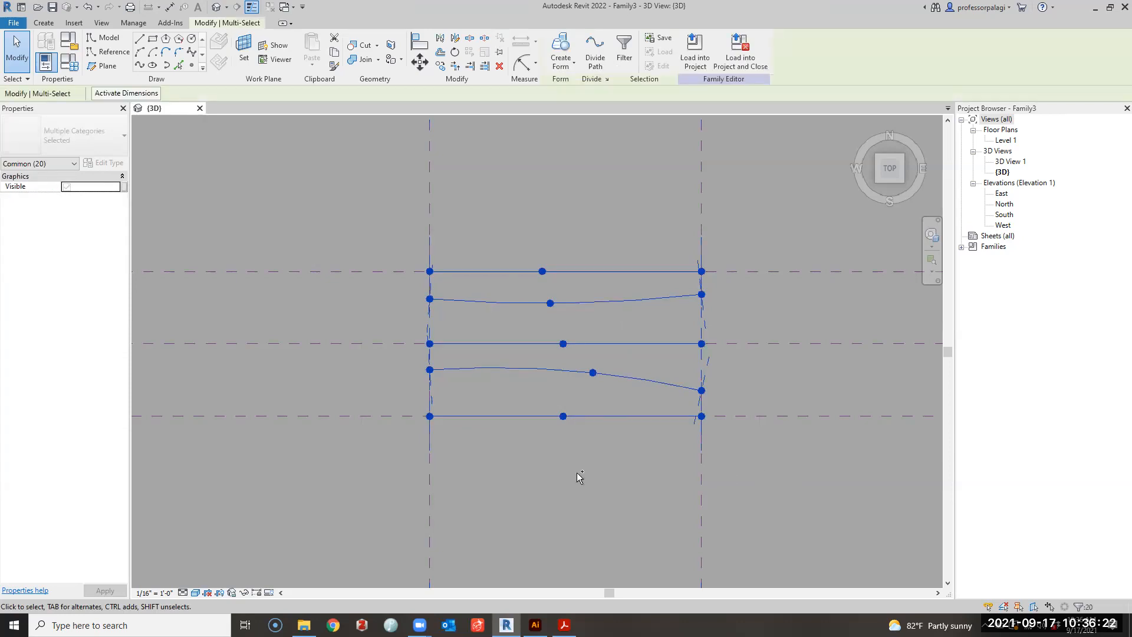
click(578, 472)
Copy the Level 1 datum upward and set the new level's elevation to 20'.
shift+middle_drag(578, 472, 594, 384)
ctrl+drag(593, 353, 629, 304)
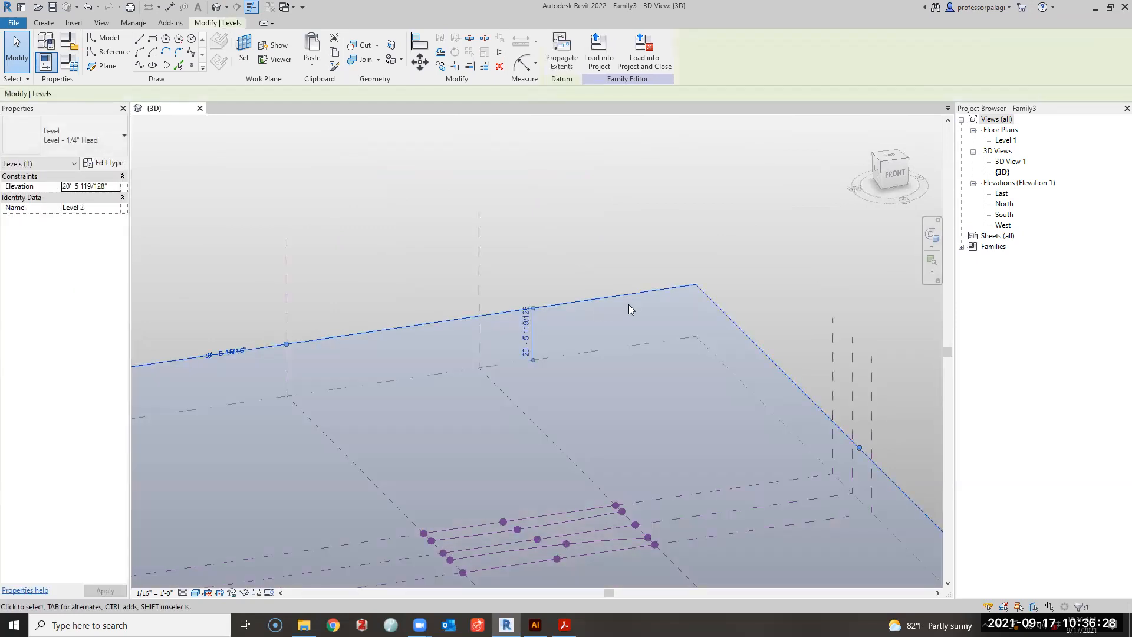
scroll(628, 304, down, 5)
scroll(516, 289, up, 4)
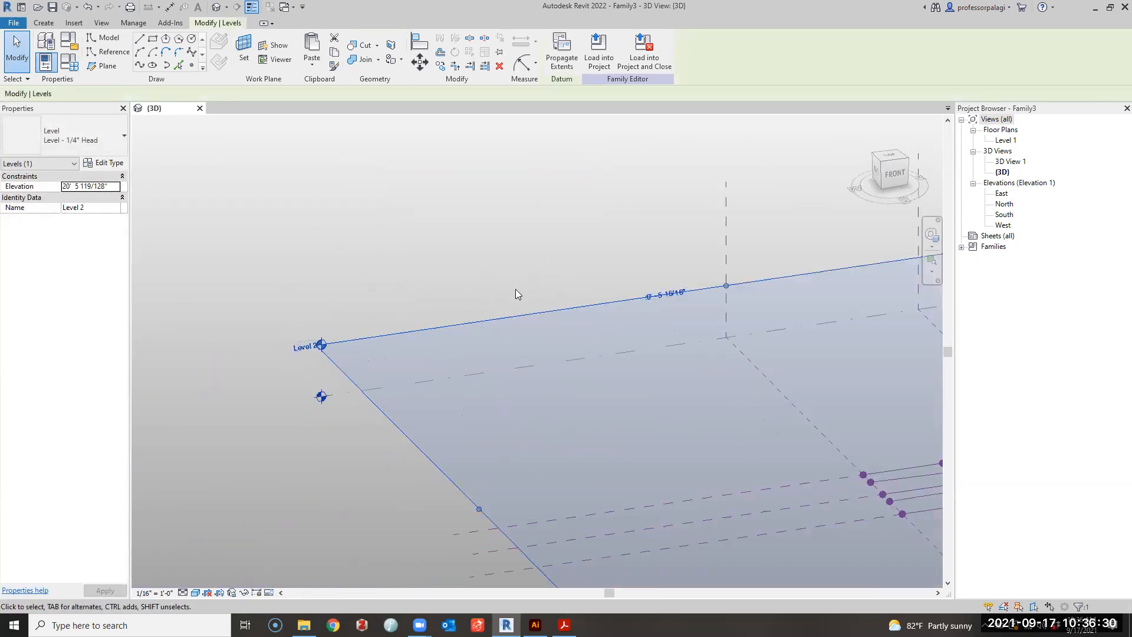
scroll(515, 289, down, 3)
scroll(776, 329, up, 2)
click(680, 278)
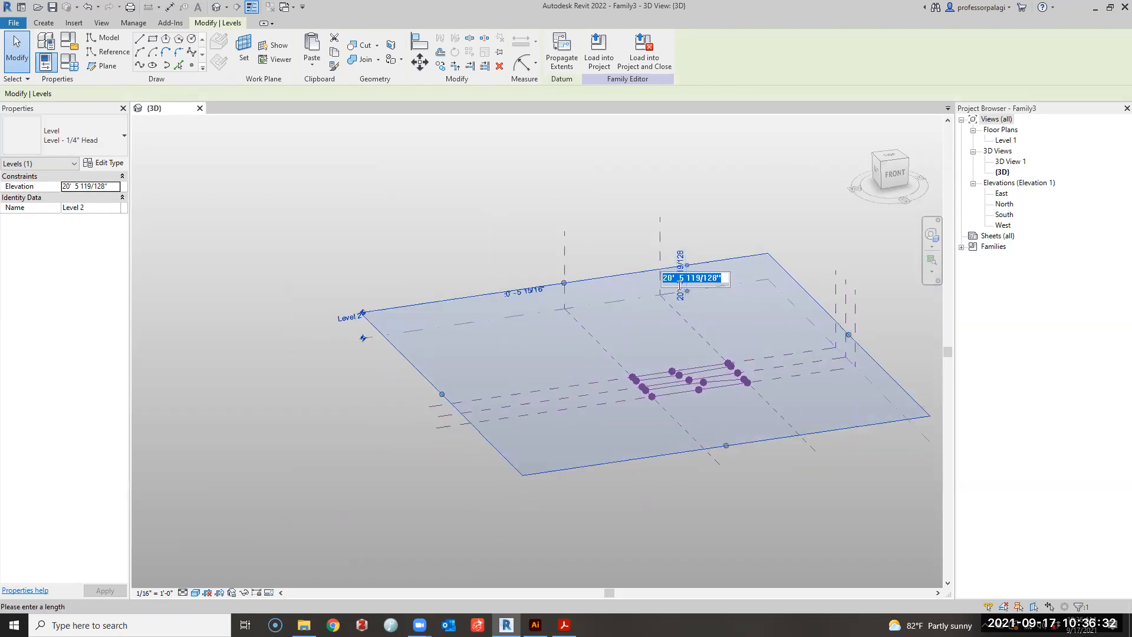
text(20)
key(Return)
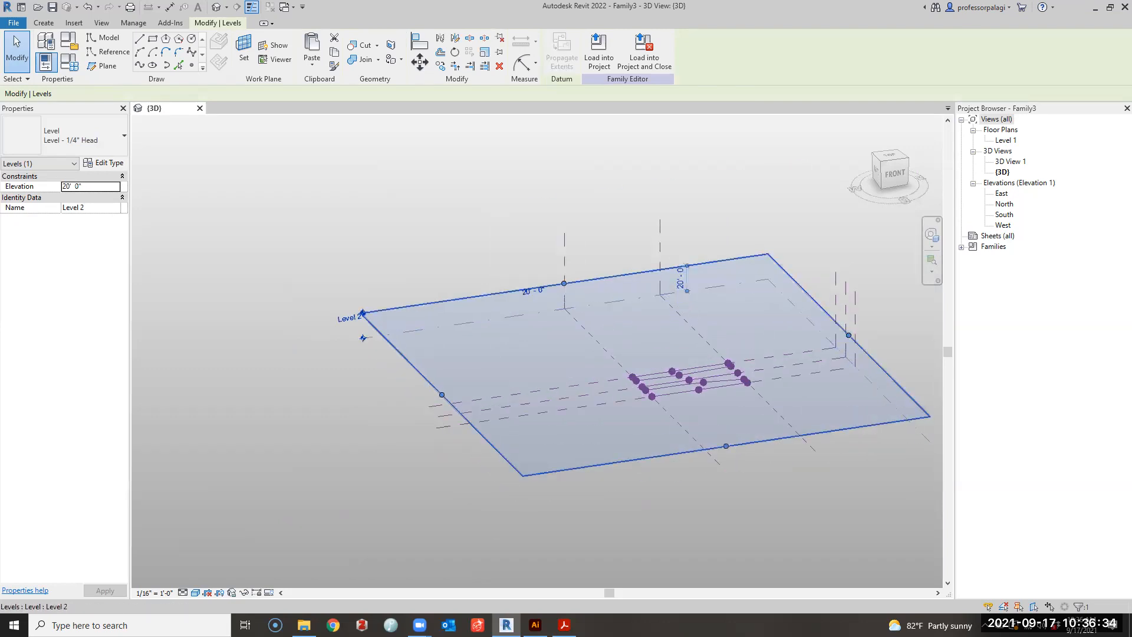
click(725, 225)
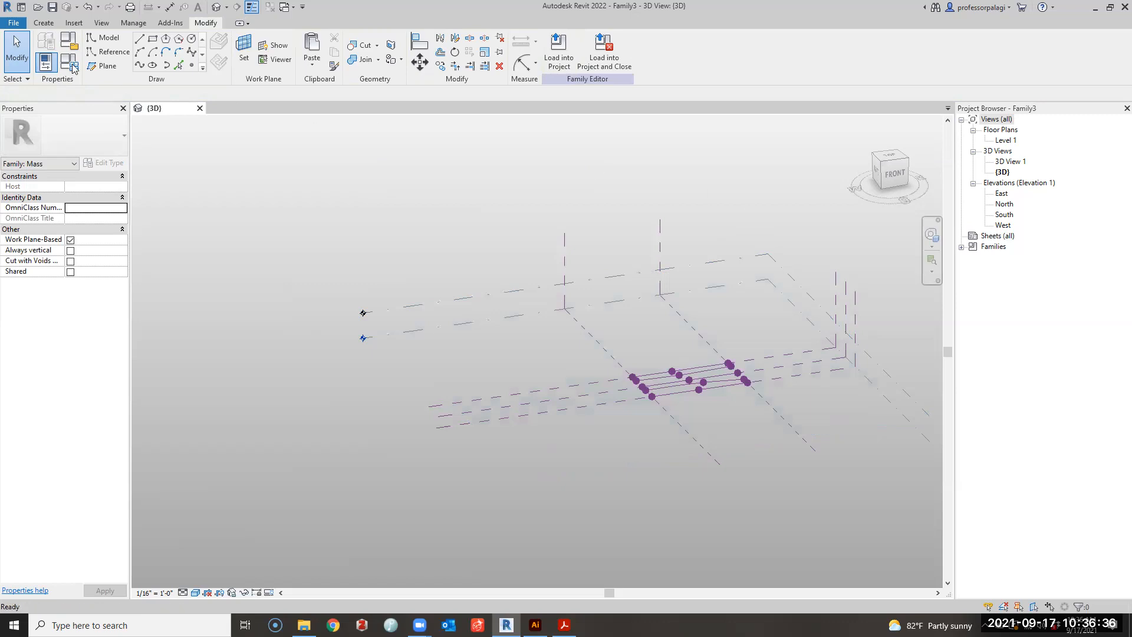
Paste the copied splines aligned to Level 2 and clear the selection.
click(312, 59)
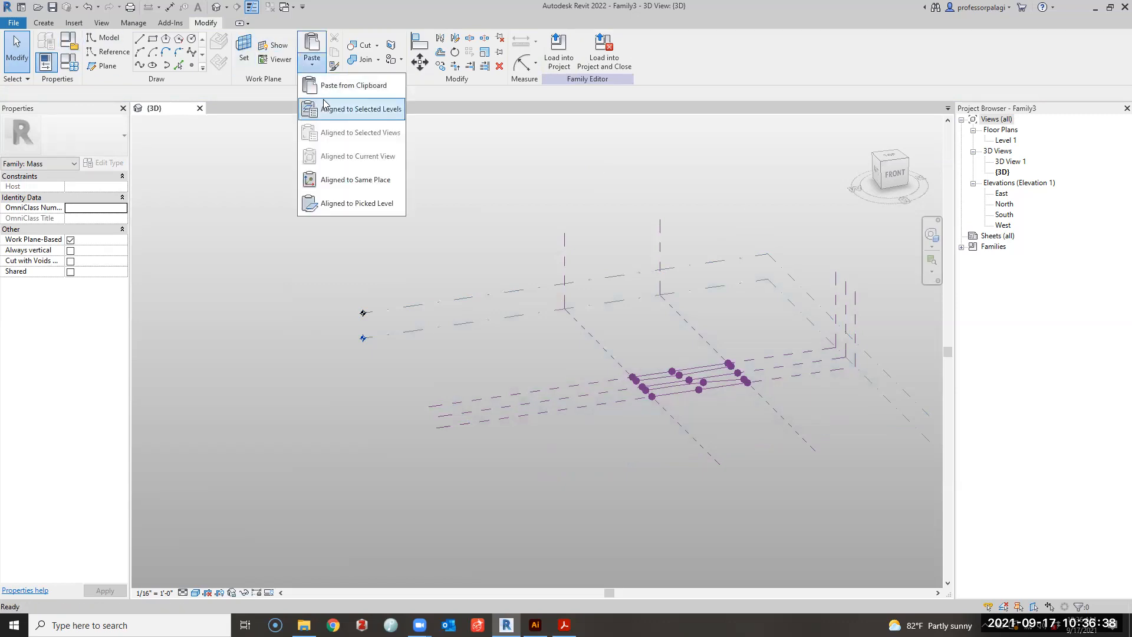
click(351, 108)
click(507, 241)
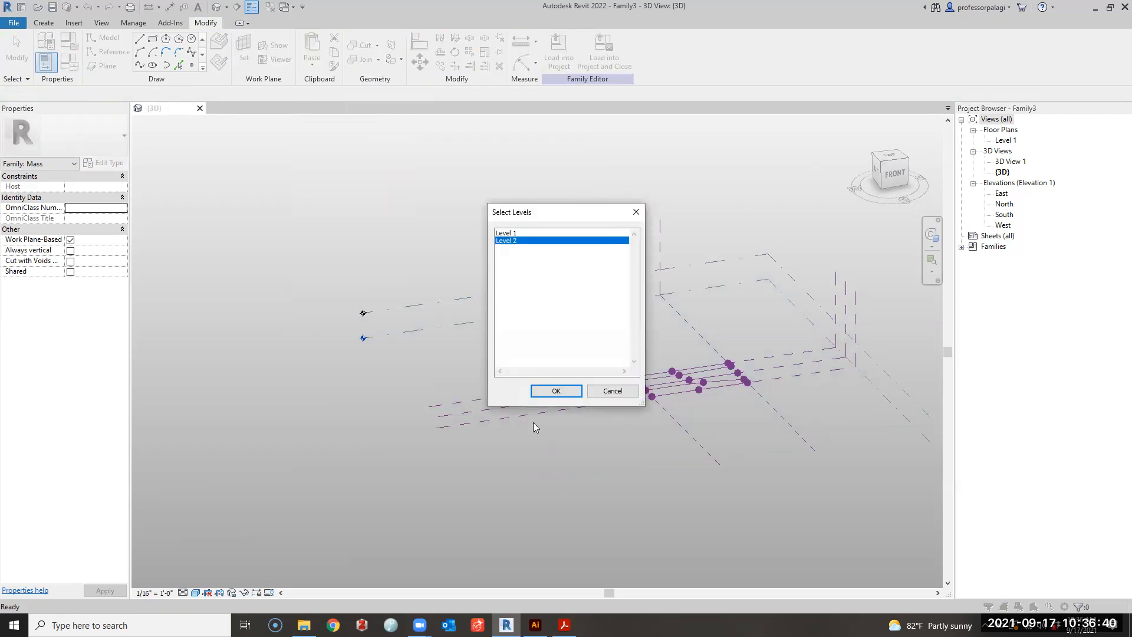
click(538, 389)
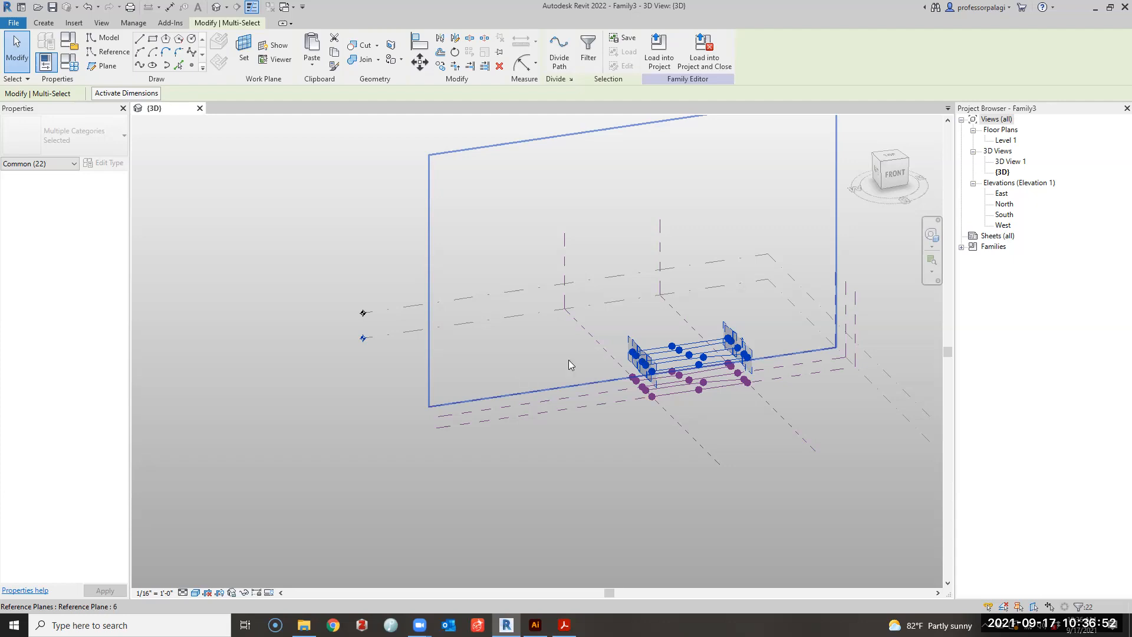
click(677, 435)
Delete the north, center and south splines at Level 1 and the two intermediate splines at Level 2.
scroll(678, 437, up, 5)
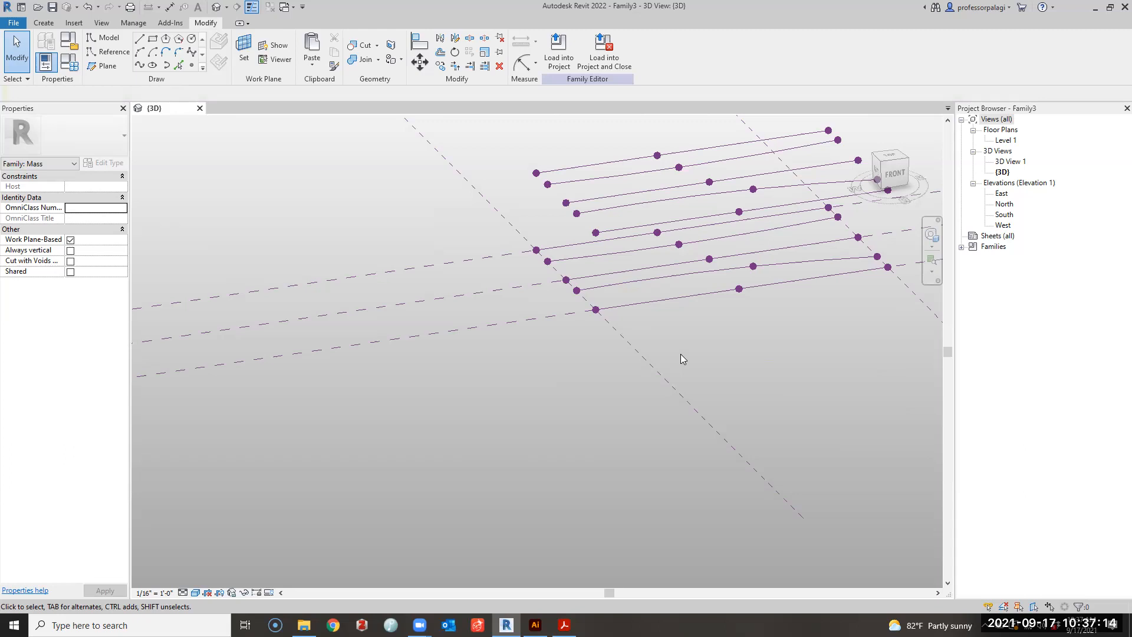
scroll(587, 230, up, 2)
shift+middle_drag(527, 312, 595, 296)
click(663, 307)
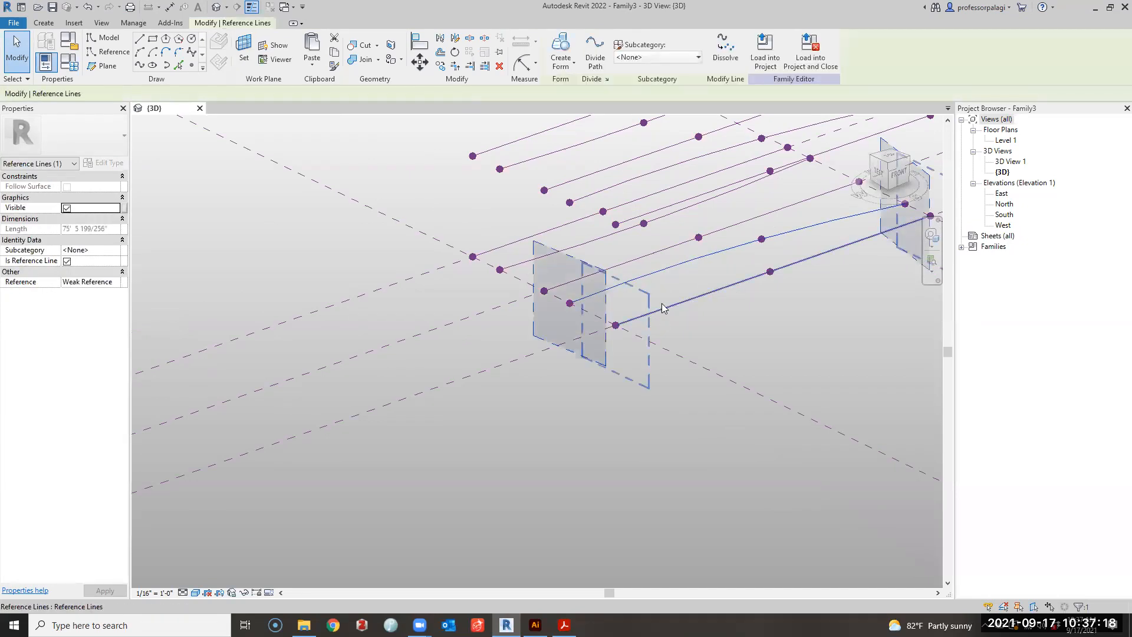
key(Delete)
click(555, 286)
key(Delete)
click(533, 236)
key(Delete)
key(Delete)
click(623, 182)
key(Delete)
shift+middle_drag(548, 304, 518, 376)
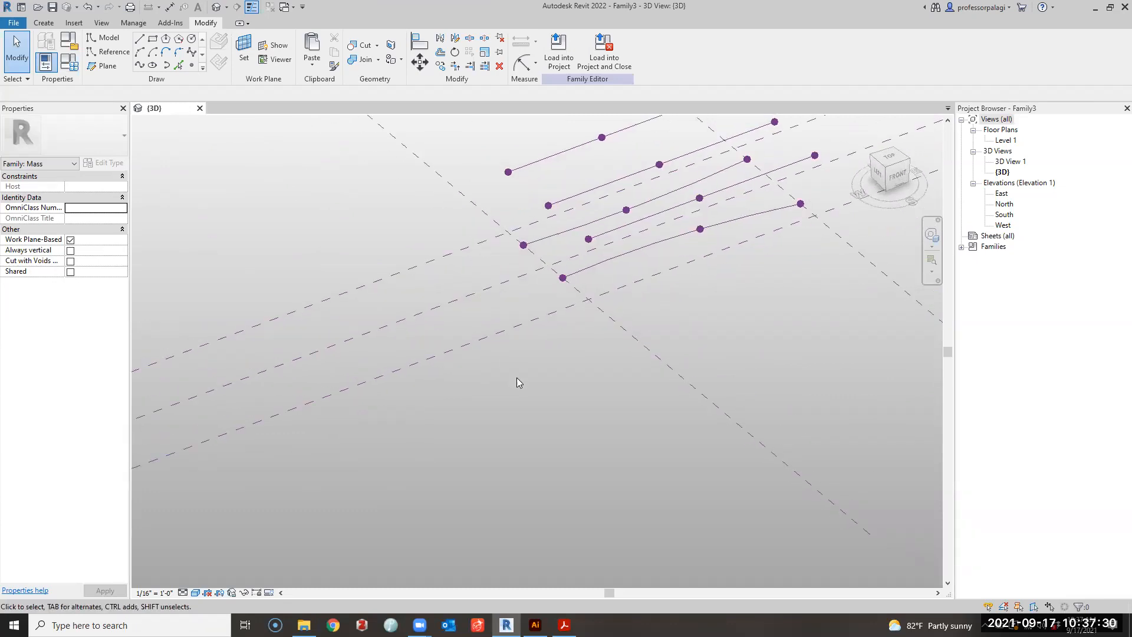
Divide the paths of all five remaining splines on both levels.
scroll(533, 373, down, 3)
drag(798, 361, 844, 398)
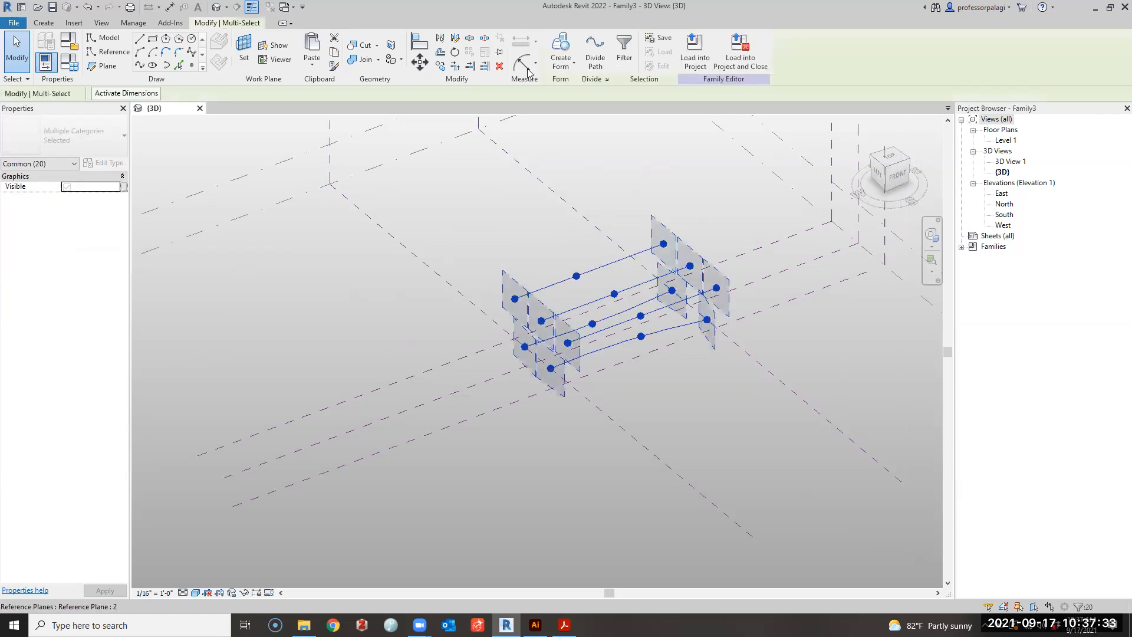
click(596, 46)
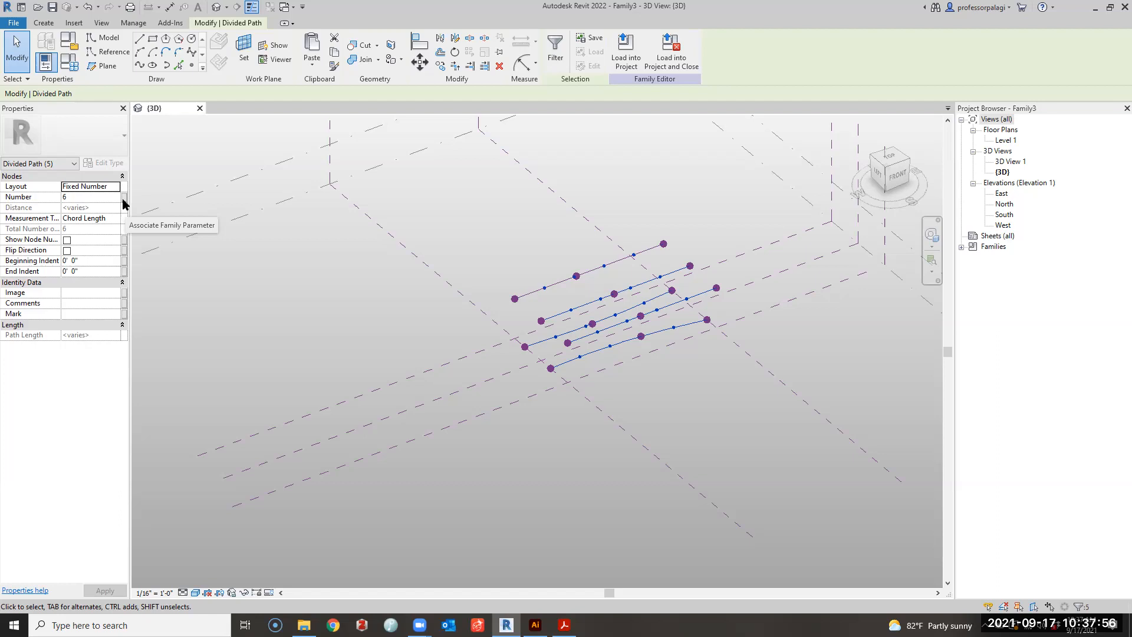
Associate the divided paths' Number with a new family type parameter named "bay numb".
click(123, 199)
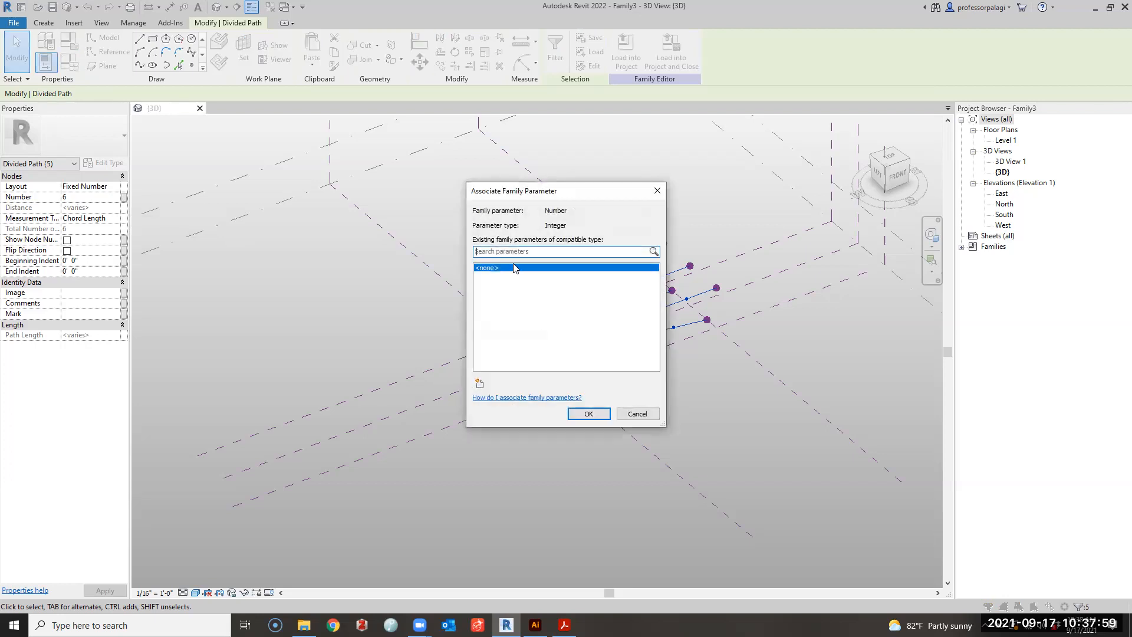
click(479, 384)
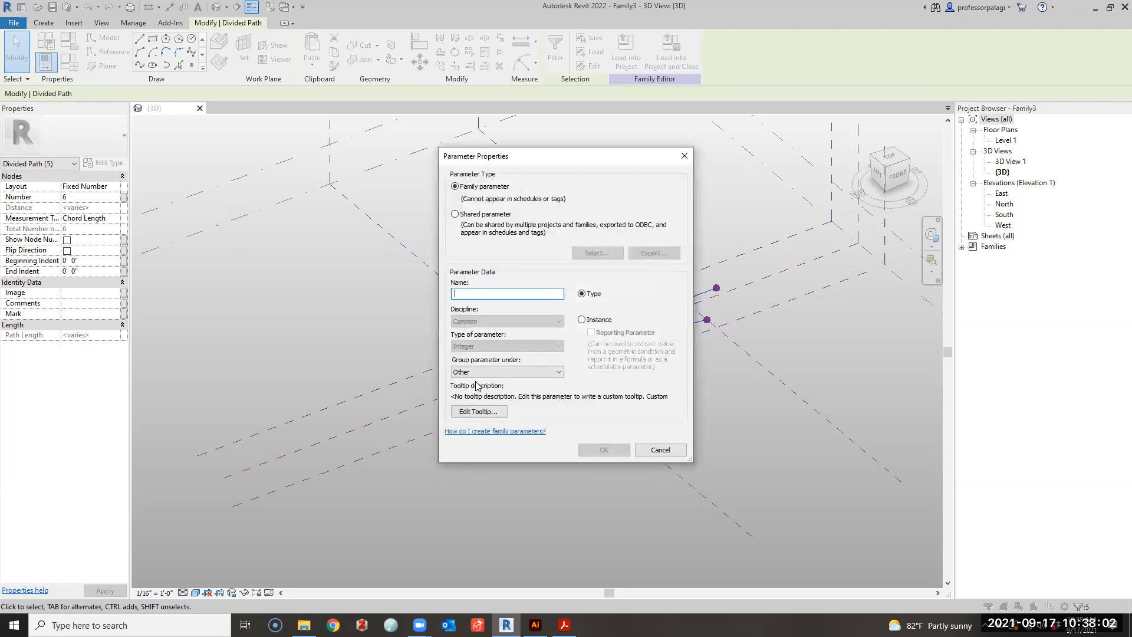
text(bay nu)
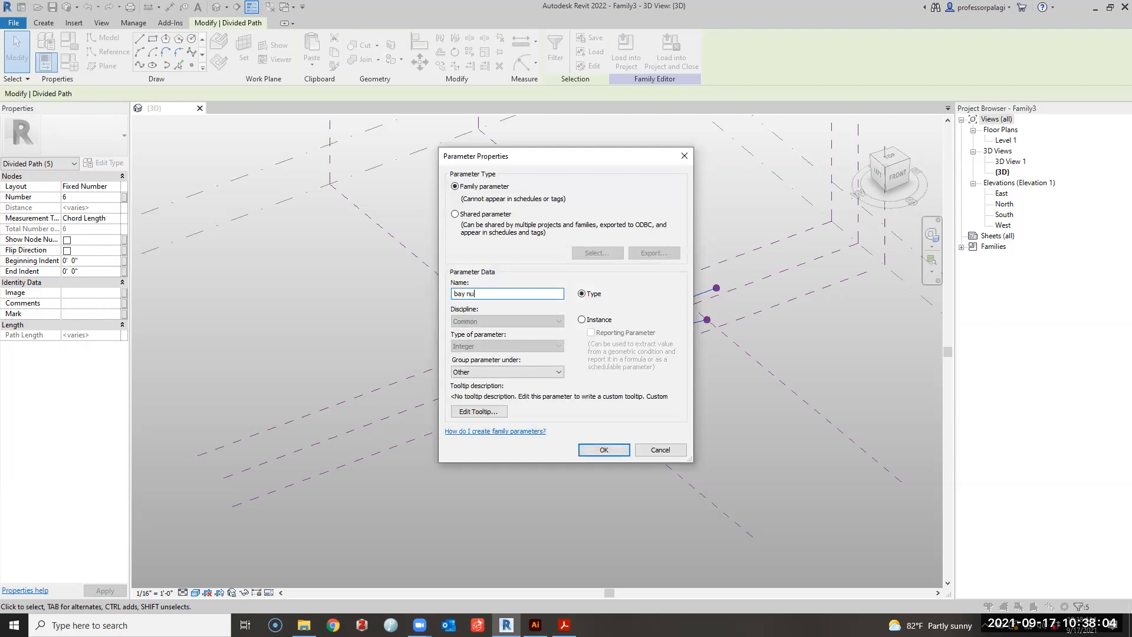
text(mb)
key(Return)
click(589, 413)
click(549, 485)
Load the PMD 2pt Pipe family from the Basic Components folder.
scroll(692, 316, up, 3)
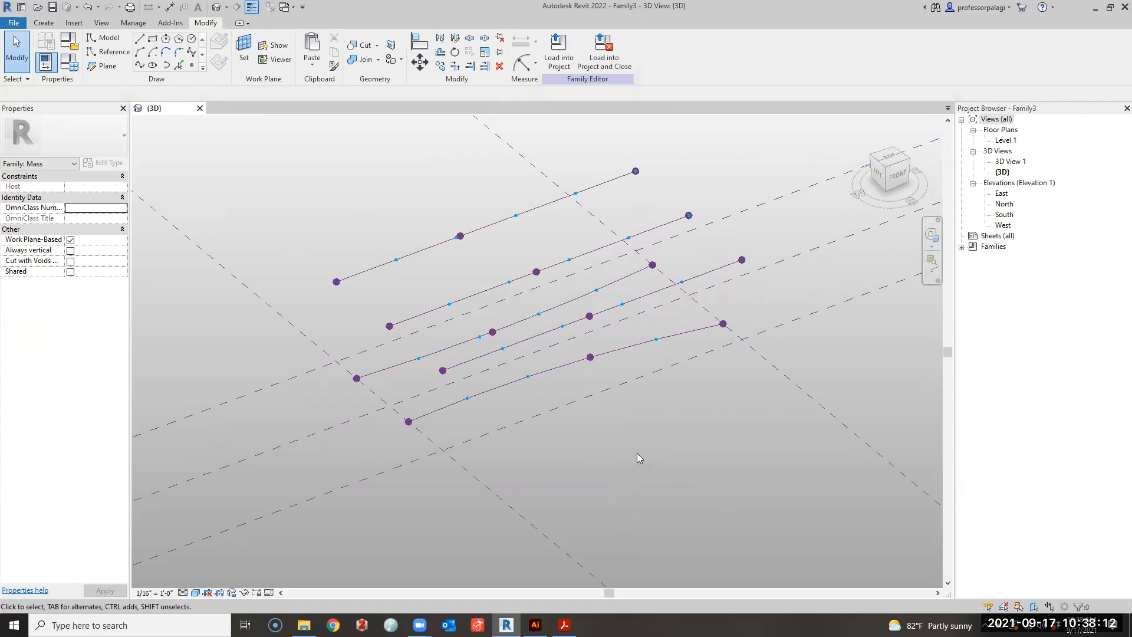
key(l)
key(f)
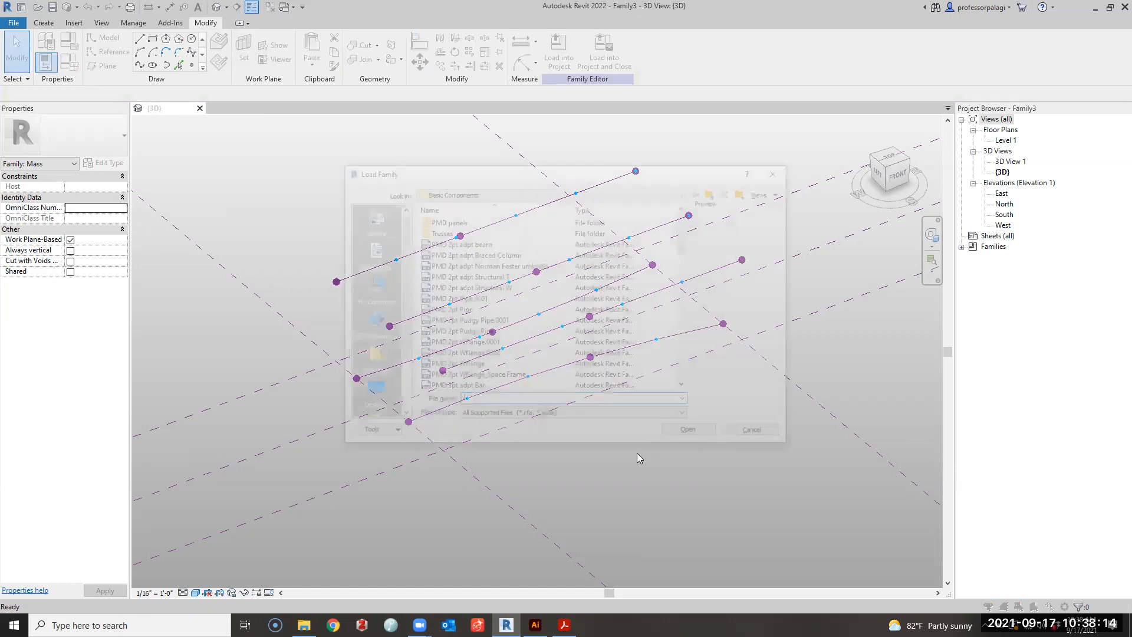
click(466, 310)
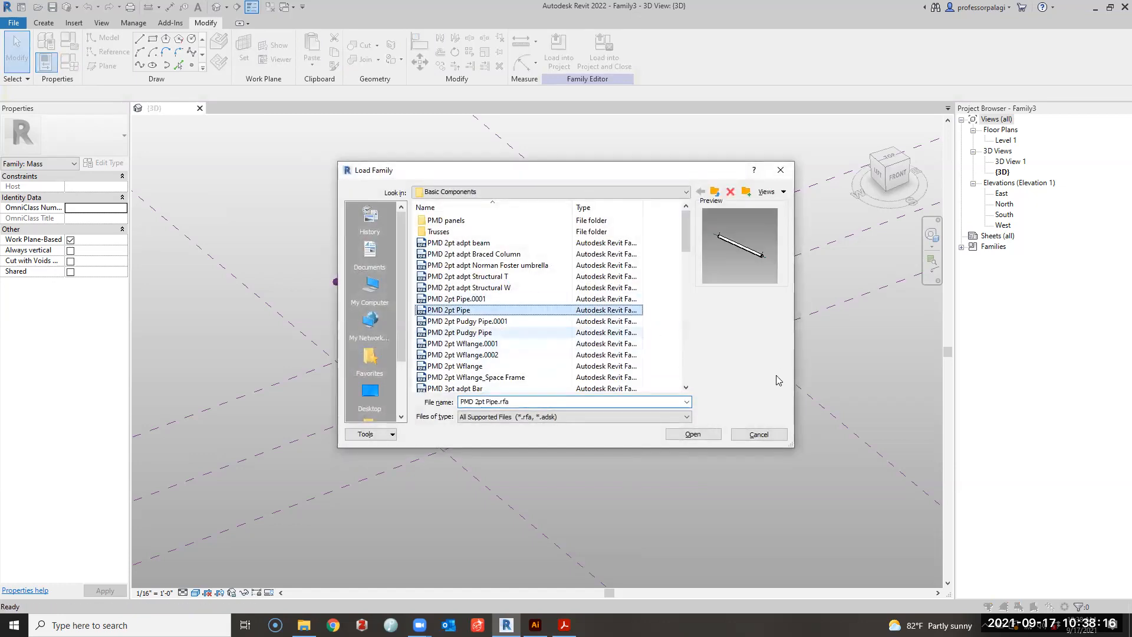
click(693, 434)
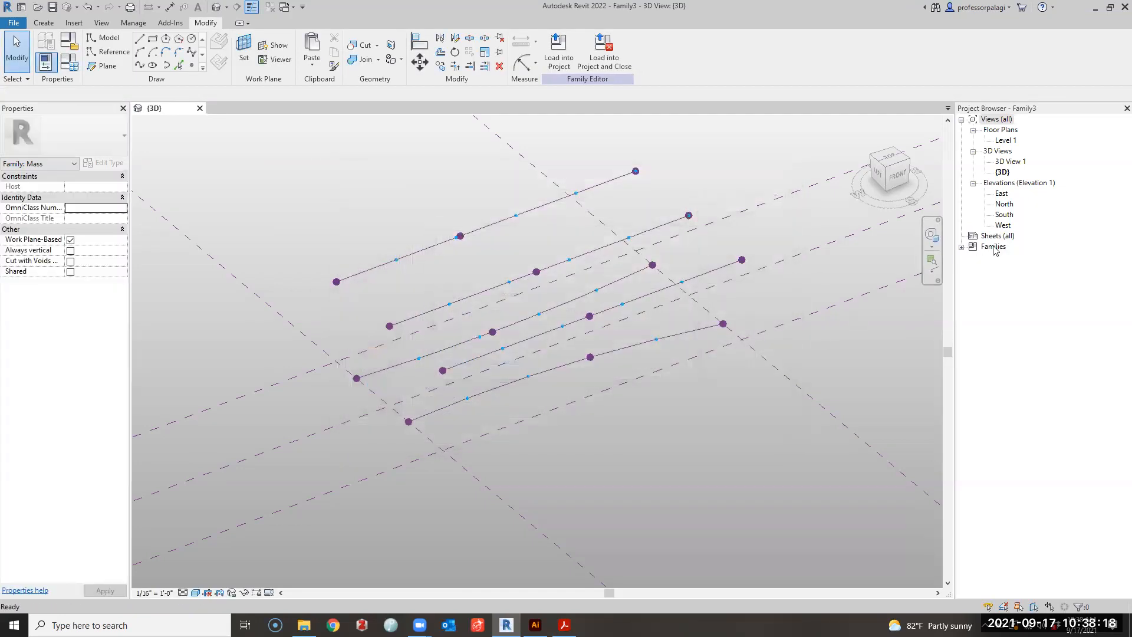
Open the type properties of the loaded PMD 2pt Pipe and rename the type to "ducky pipe".
click(973, 289)
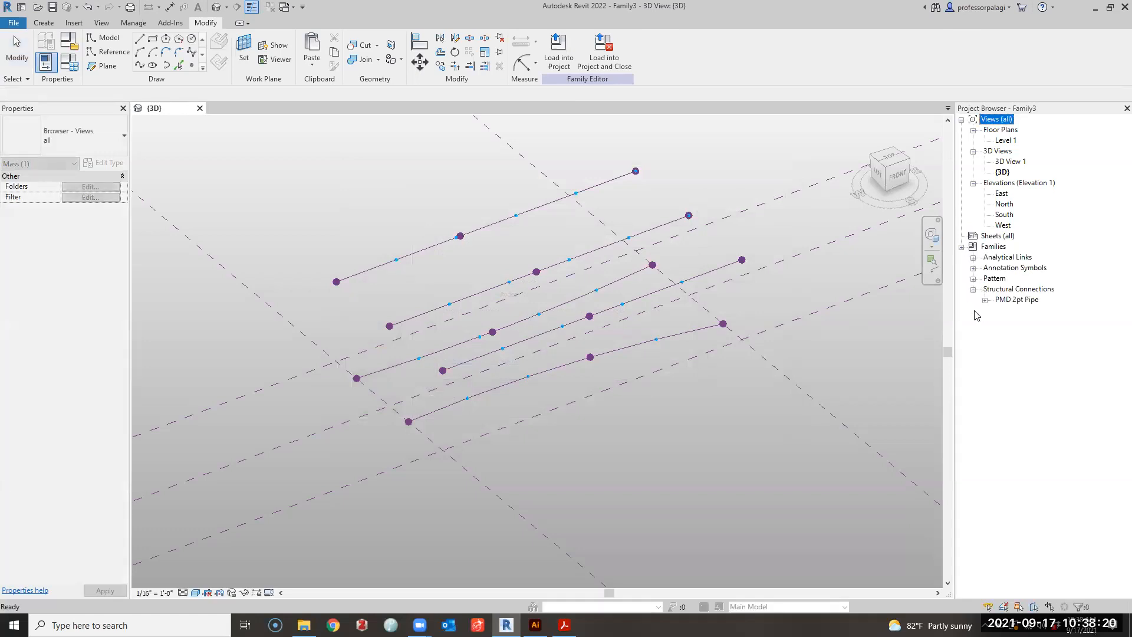
click(985, 299)
double_click(1018, 311)
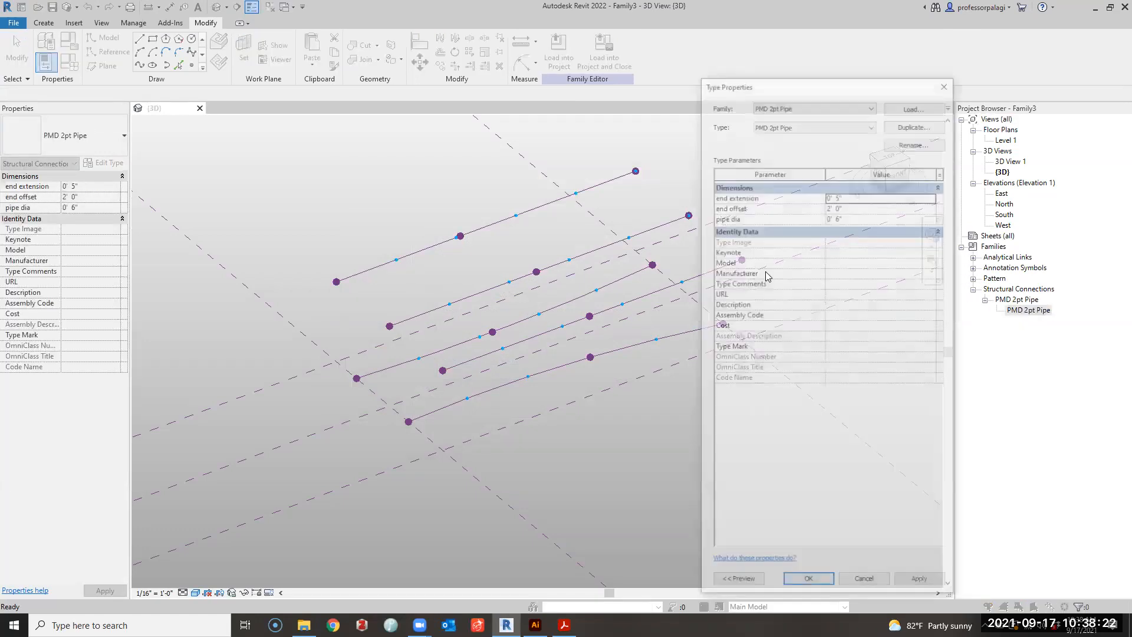
click(913, 144)
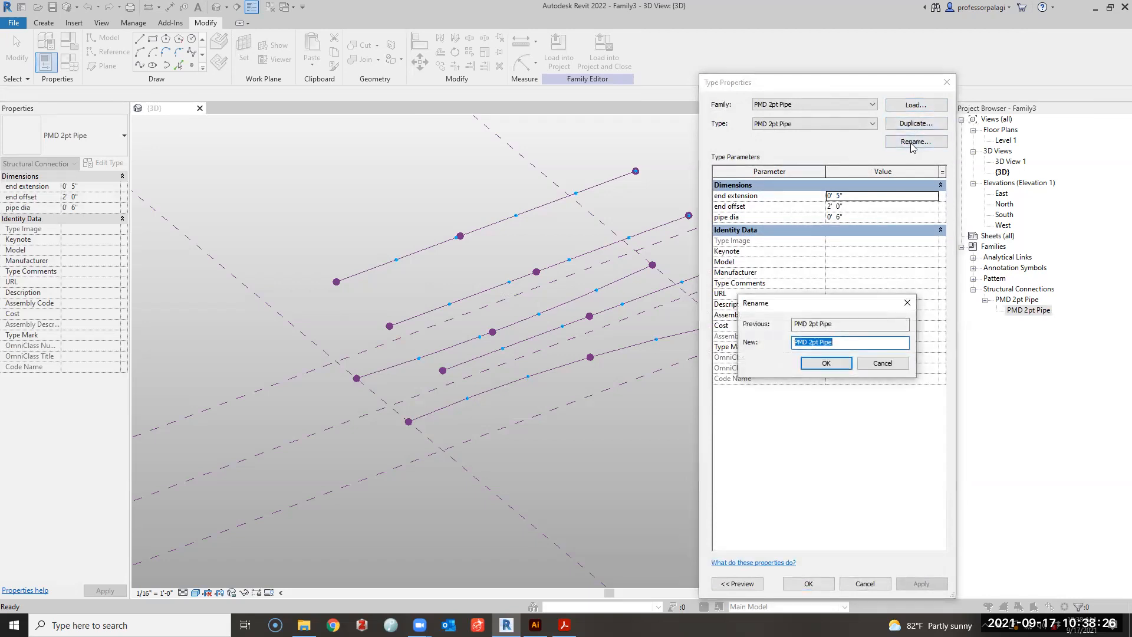
text(cu)
key(BackSpace)
key(BackSpace)
text(ducc)
key(BackSpace)
text(ky pipe)
key(Return)
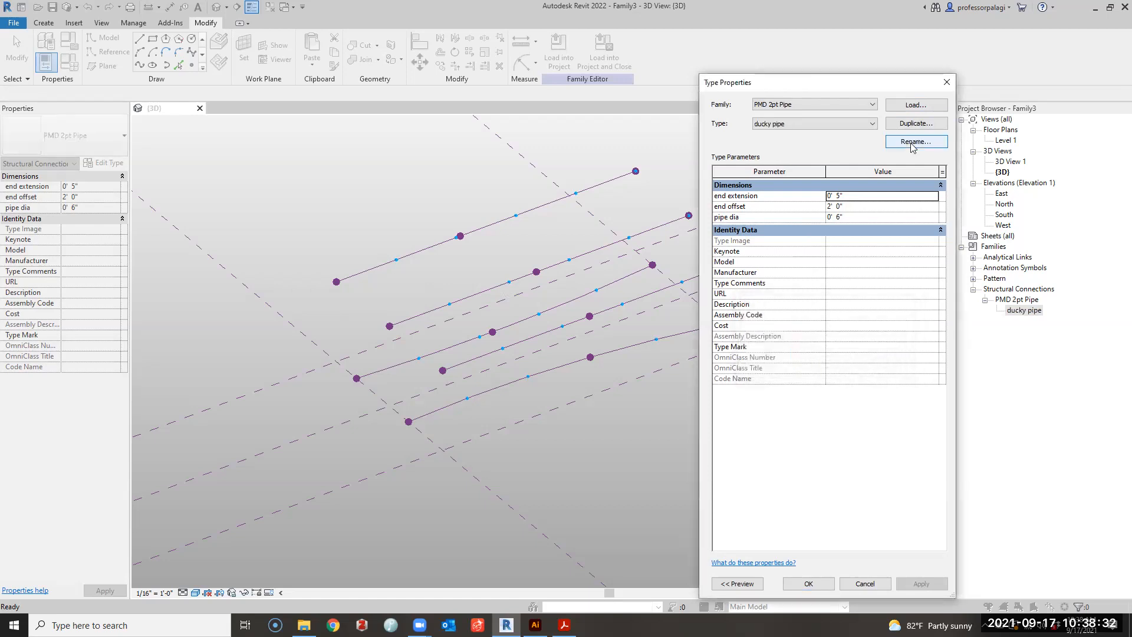
Set the ducky pipe type's end extension to 0 and accept the type properties.
click(880, 201)
text(0)
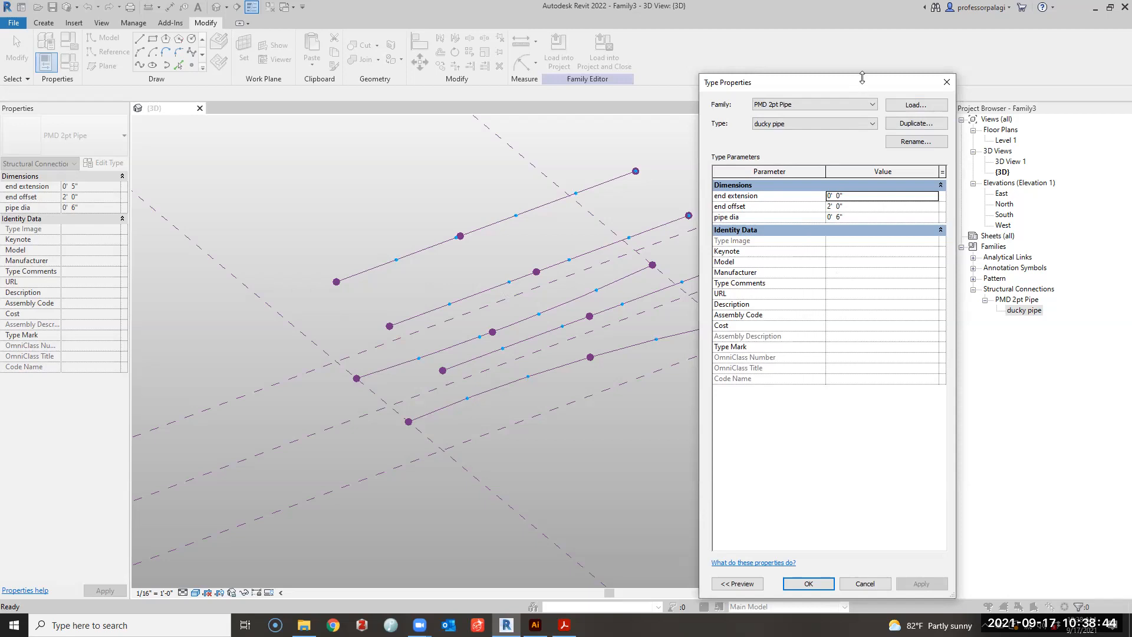
drag(862, 77, 876, 33)
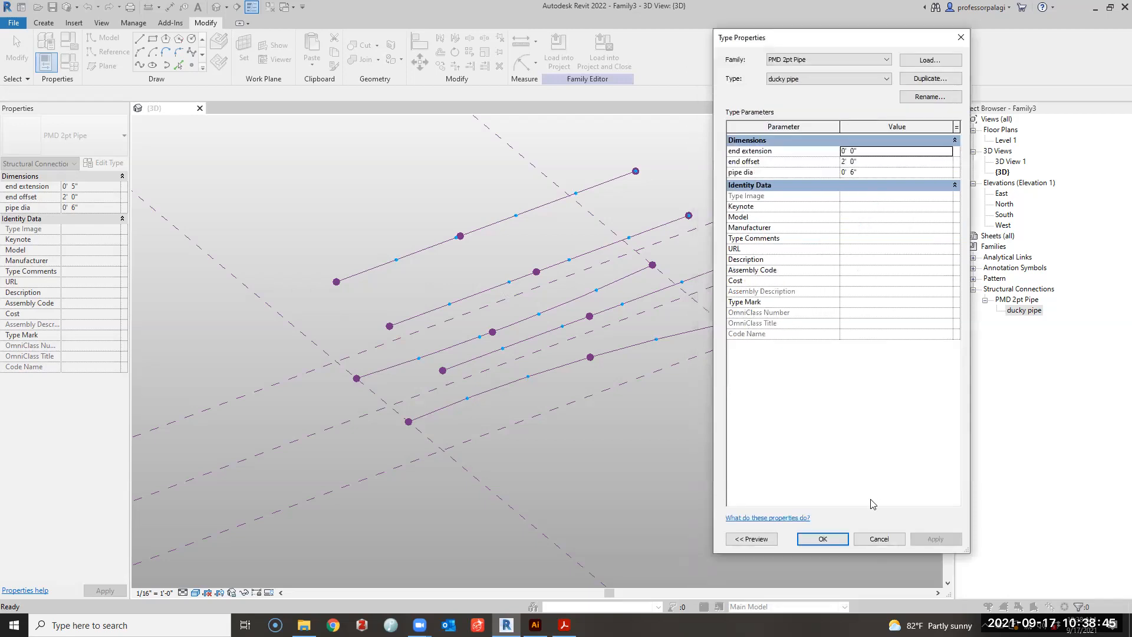
click(821, 540)
Place a ducky pipe from the lower southern spline's easternmost interior node to the matching node on the upper southern spline.
click(1024, 311)
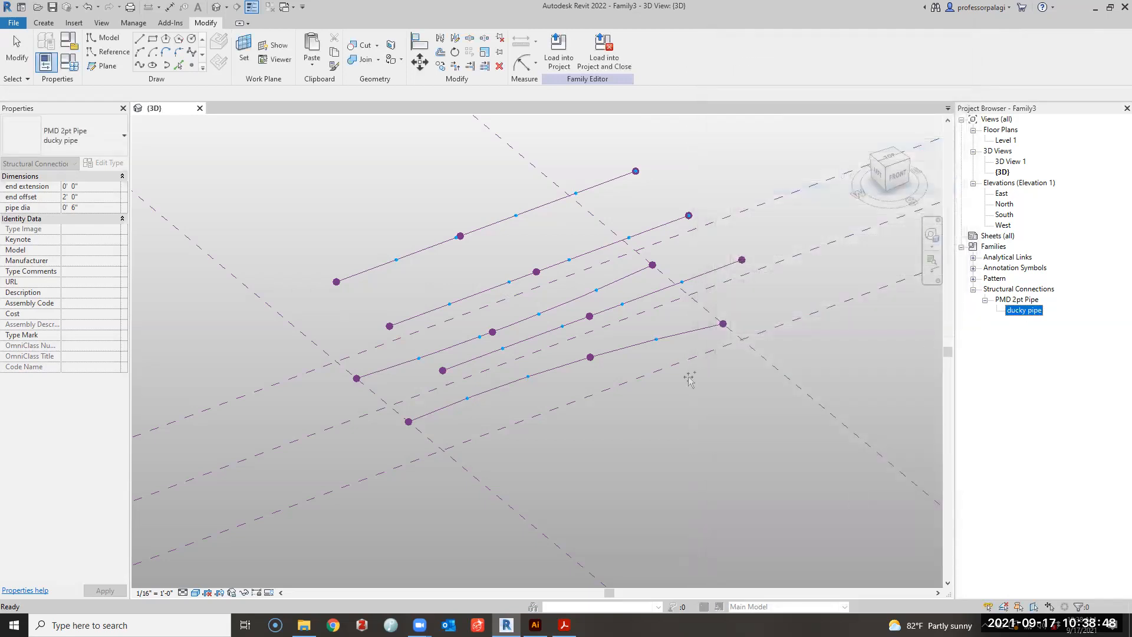
drag(690, 379, 684, 377)
shift+middle_drag(650, 430, 611, 306)
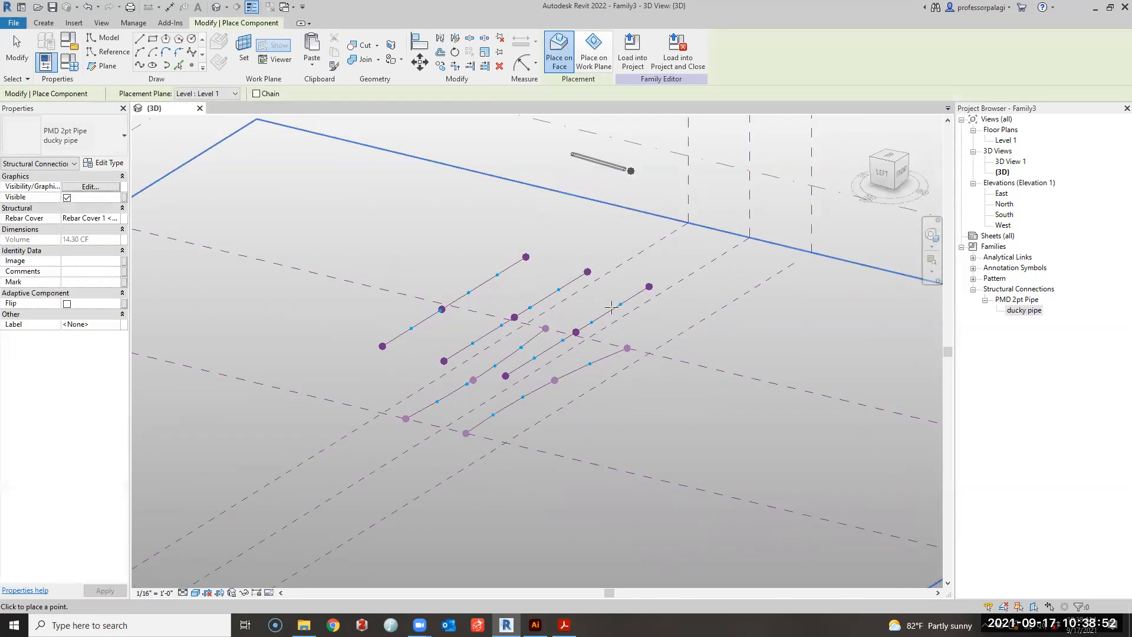
scroll(589, 340, up, 2)
scroll(589, 339, up, 1)
click(592, 397)
click(662, 260)
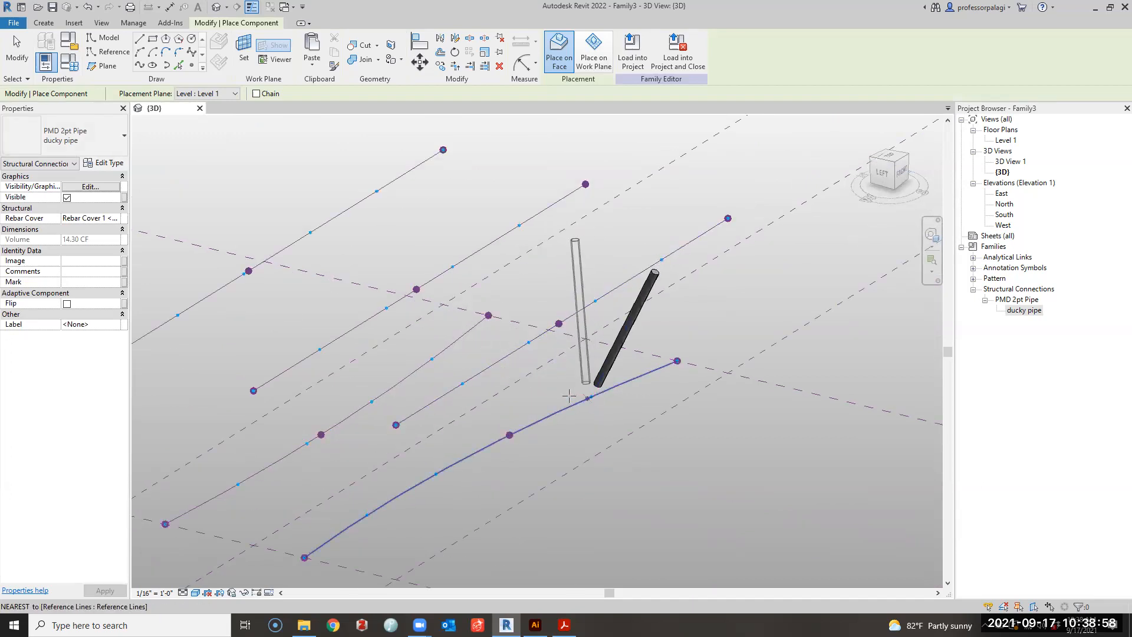
Place another ducky pipe from the lower southern spline's westernmost interior node to the matching node on the upper middle spline.
scroll(547, 346, down, 1)
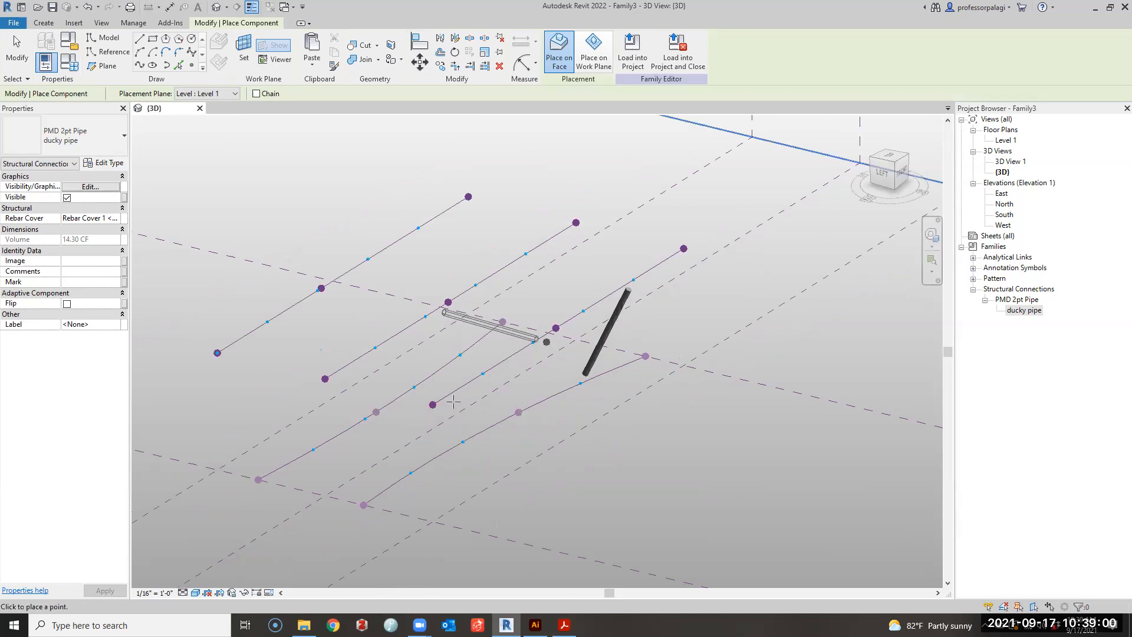
scroll(454, 402, up, 2)
click(388, 512)
click(326, 293)
shift+middle_drag(454, 352, 439, 393)
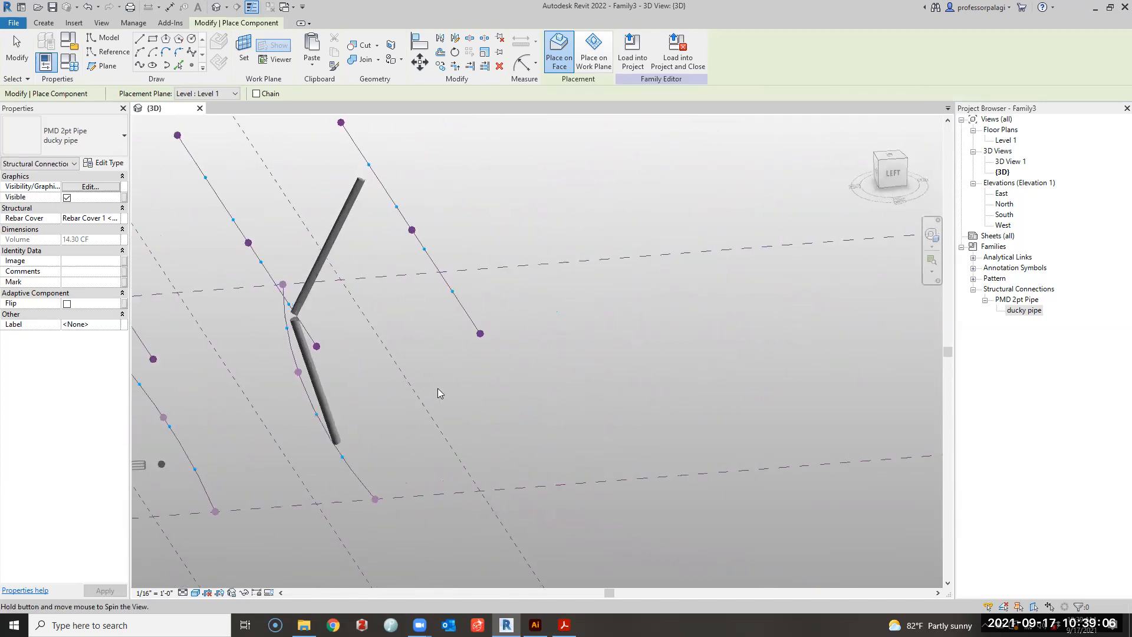
Place two ducky pipes from interior nodes of the lower northern spline to the matching nodes on the upper middle and upper northern splines.
scroll(472, 366, down, 2)
scroll(443, 413, up, 2)
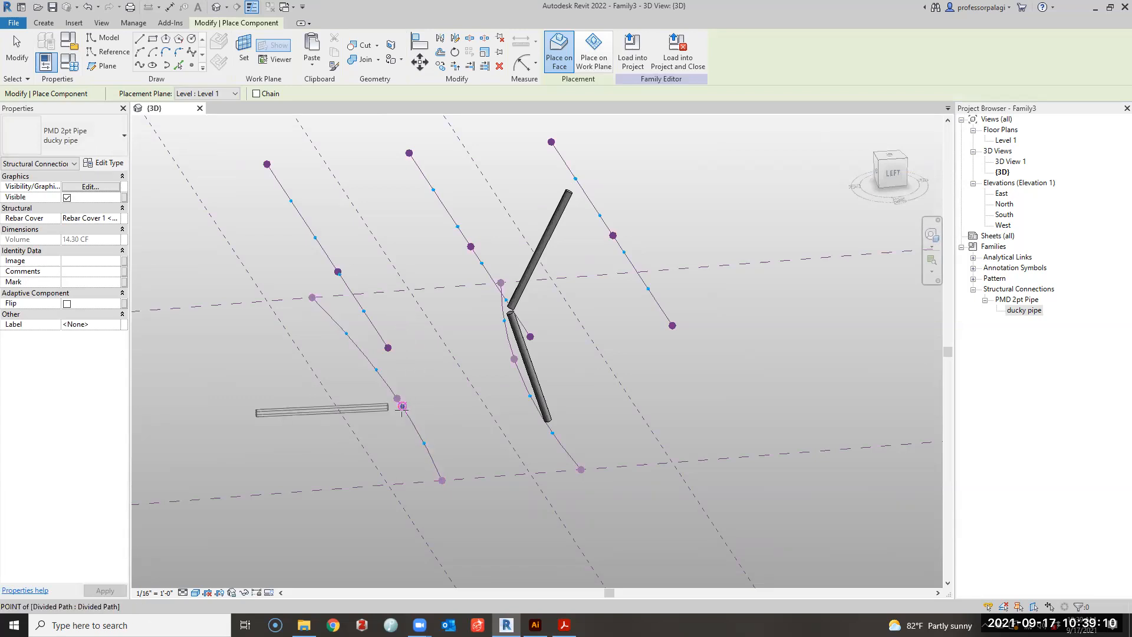
scroll(402, 405, up, 2)
click(524, 187)
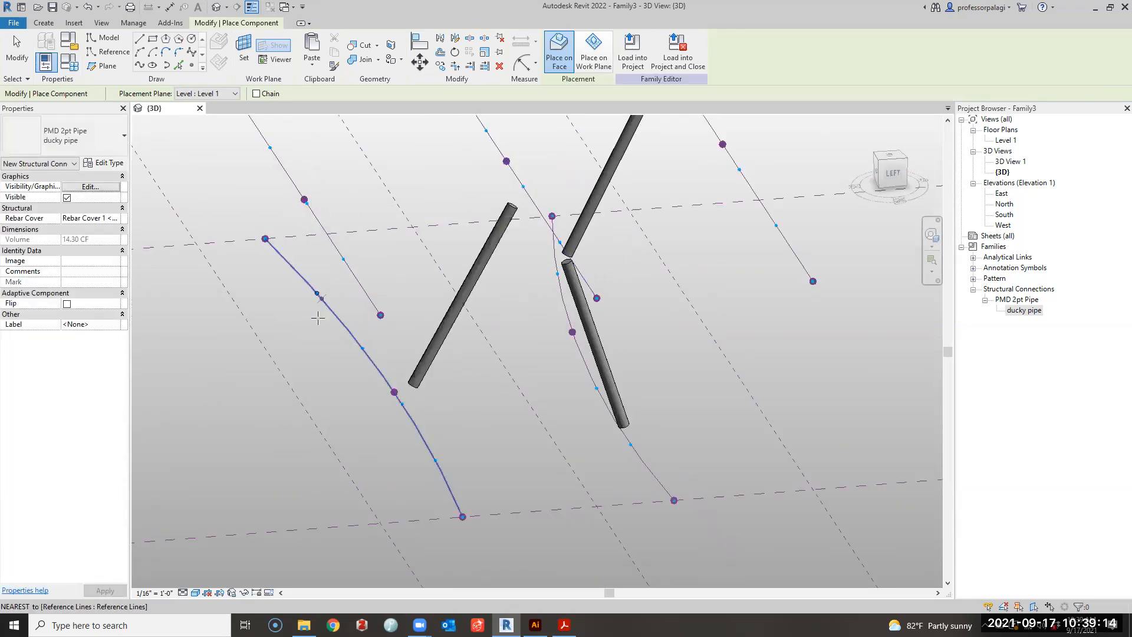
scroll(318, 319, down, 3)
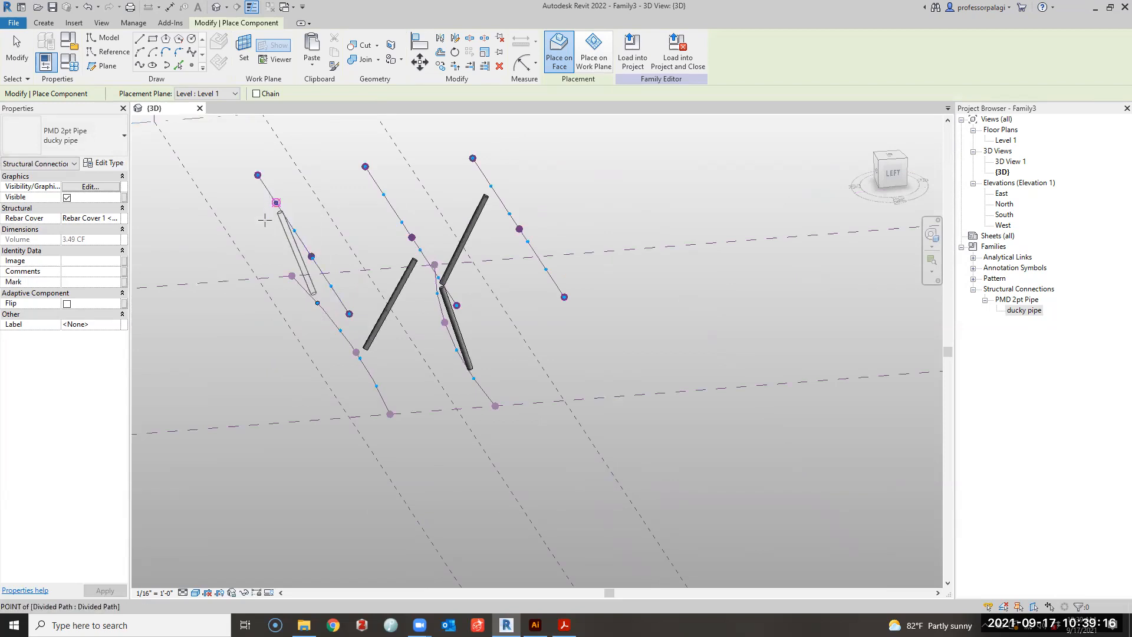
key(Escape)
Select the four placed ducky pipes and use Repeat to propagate them along the nodes of the divided splines.
shift+middle_drag(260, 240, 362, 329)
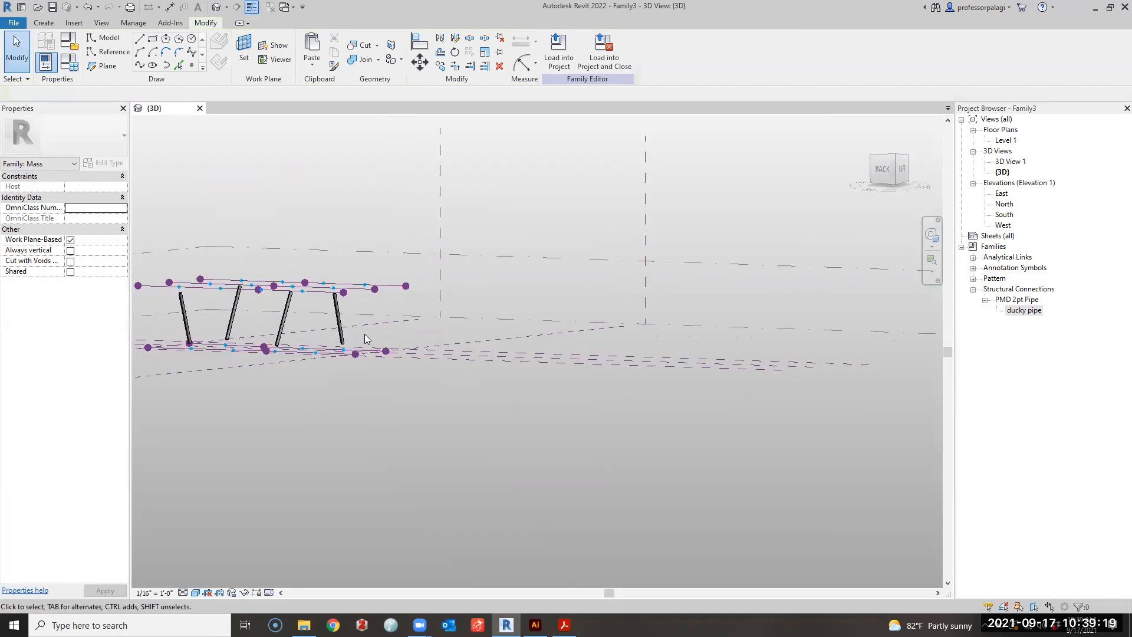
click(340, 316)
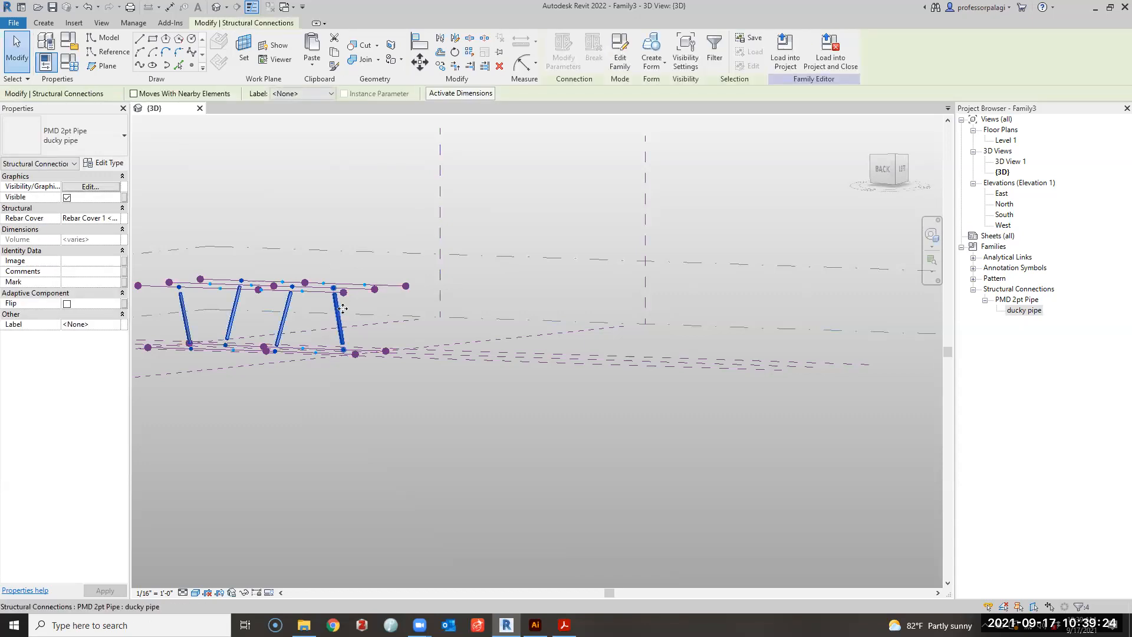
click(508, 289)
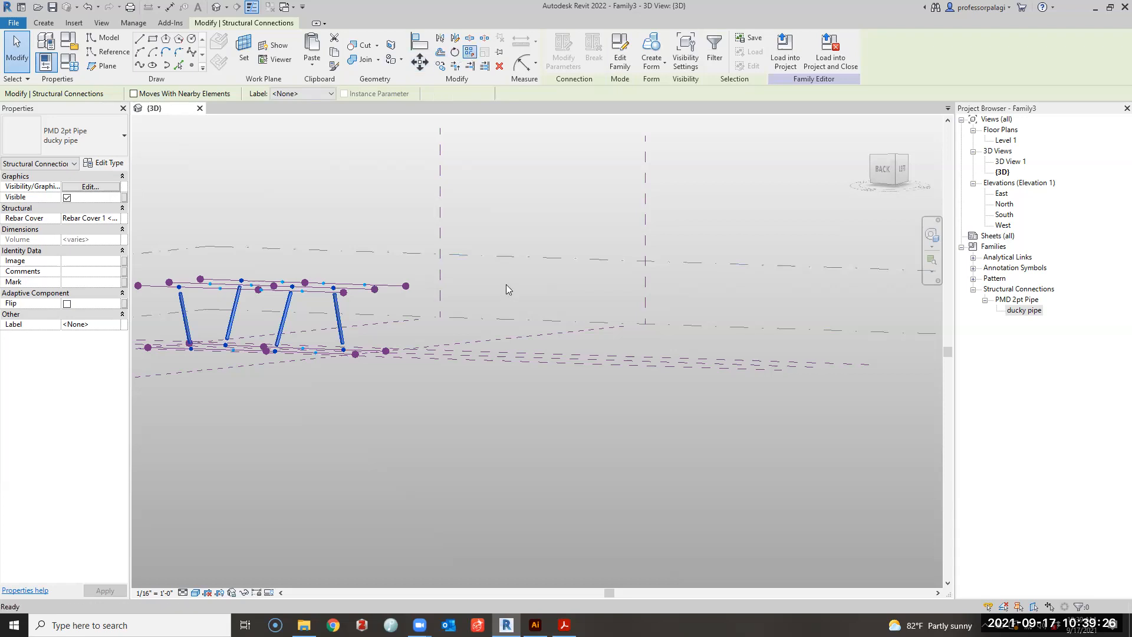
click(493, 287)
Pull the upper southern spline's middle reference point outward to the south and raise it to an offset of about 7' 4".
shift+middle_drag(526, 271, 415, 286)
scroll(430, 291, up, 5)
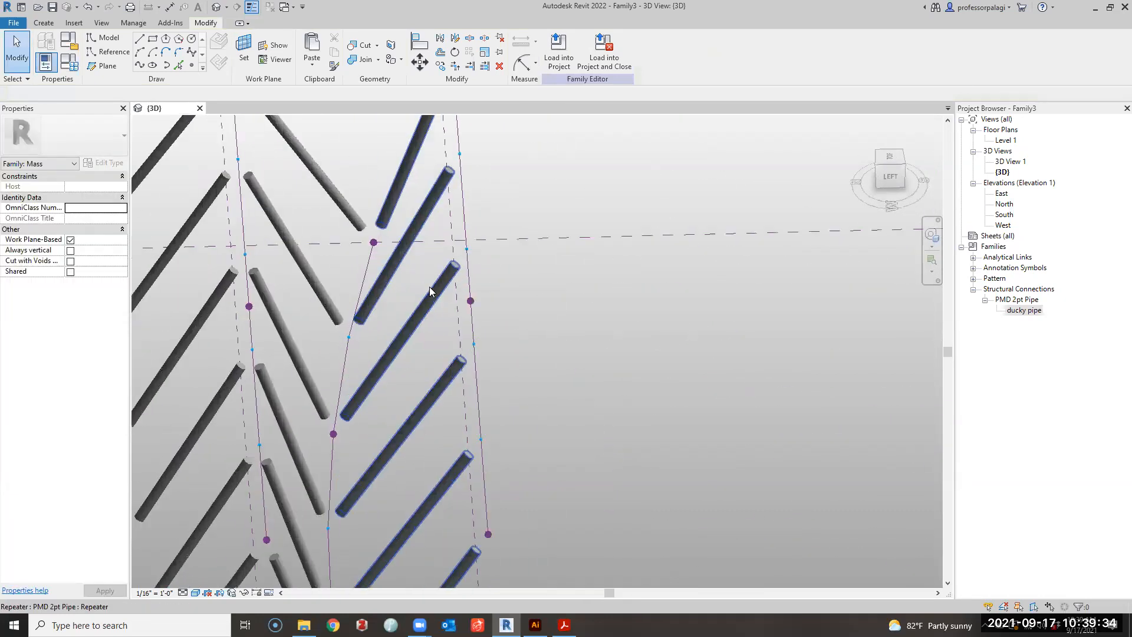
drag(415, 273, 554, 314)
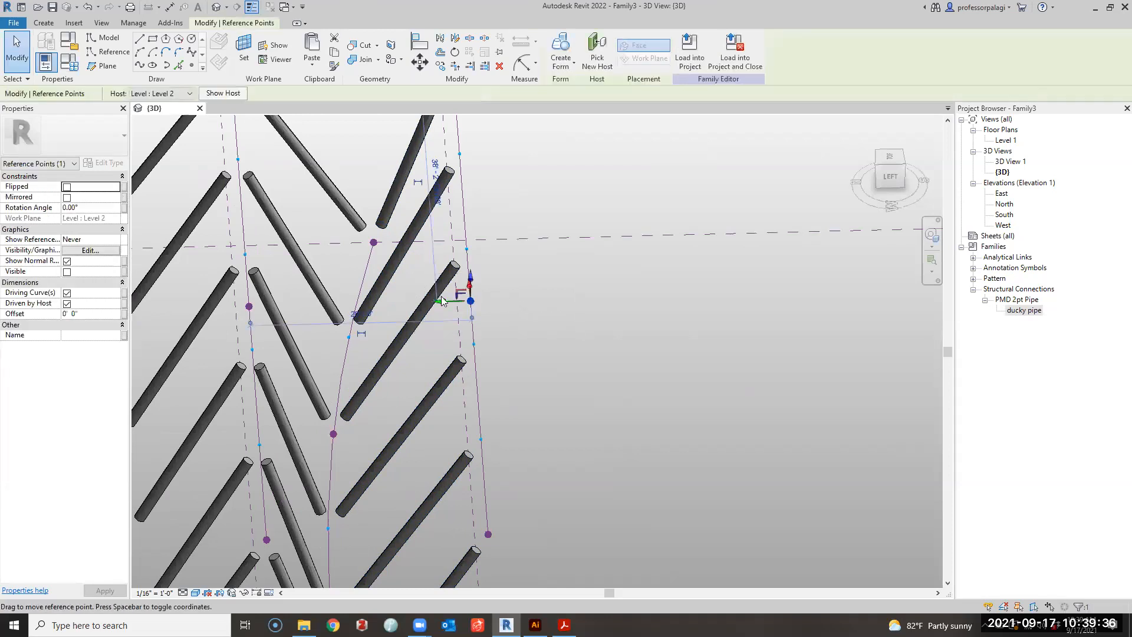
drag(470, 301, 624, 204)
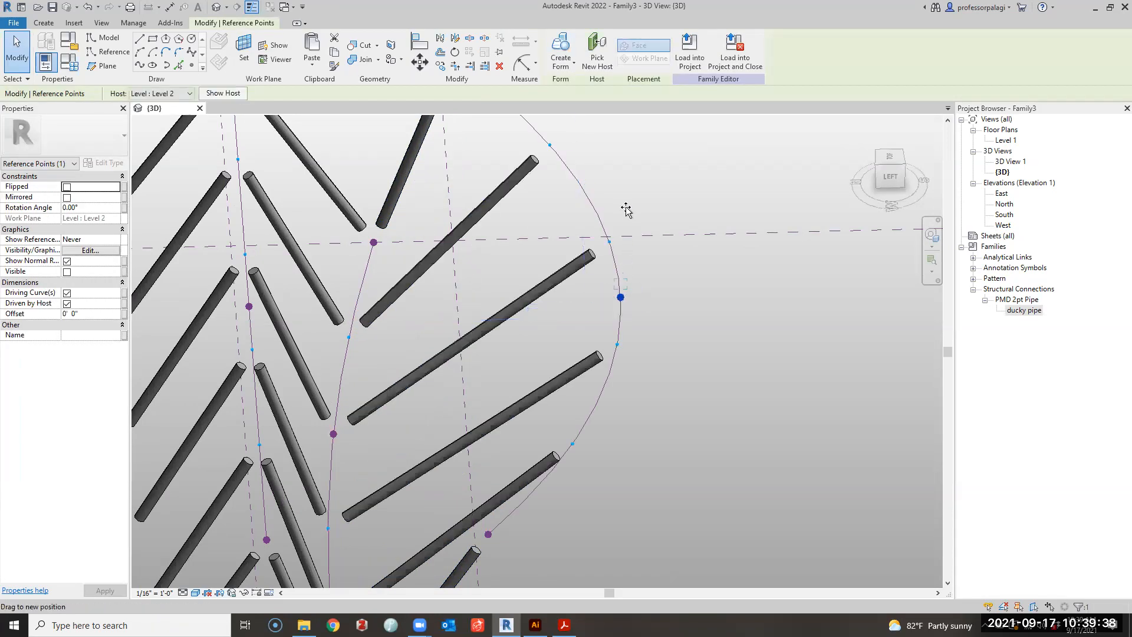
scroll(642, 278, down, 2)
shift+middle_drag(642, 286, 617, 490)
shift+middle_drag(616, 256, 616, 250)
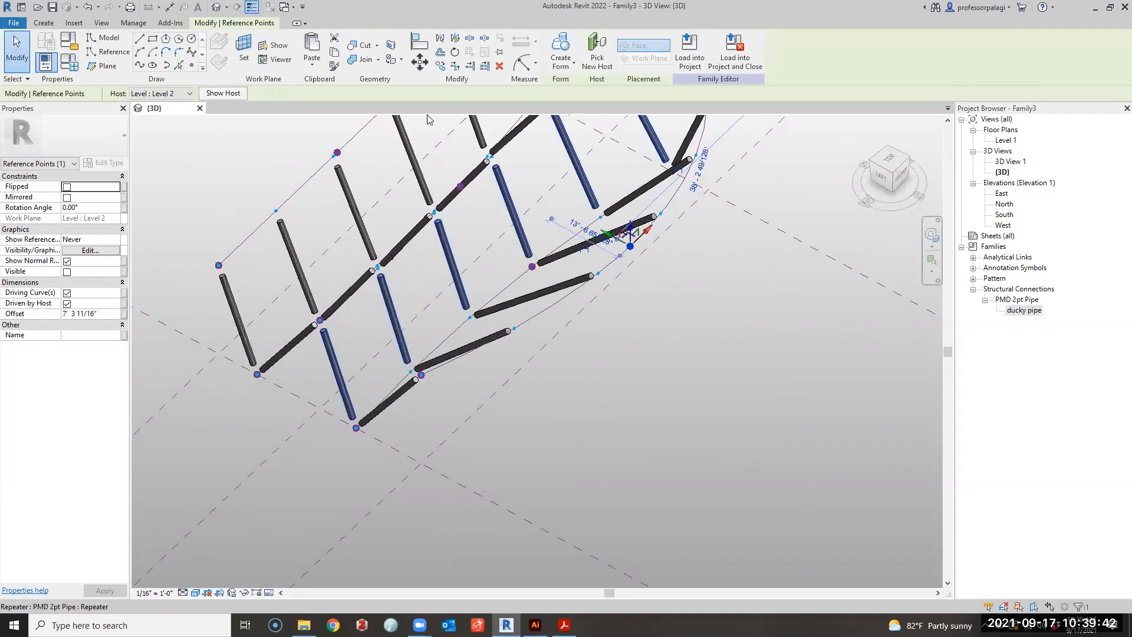
key(Escape)
Align the upper southern spline's middle reference point to the southernmost reference plane in a top view.
click(888, 160)
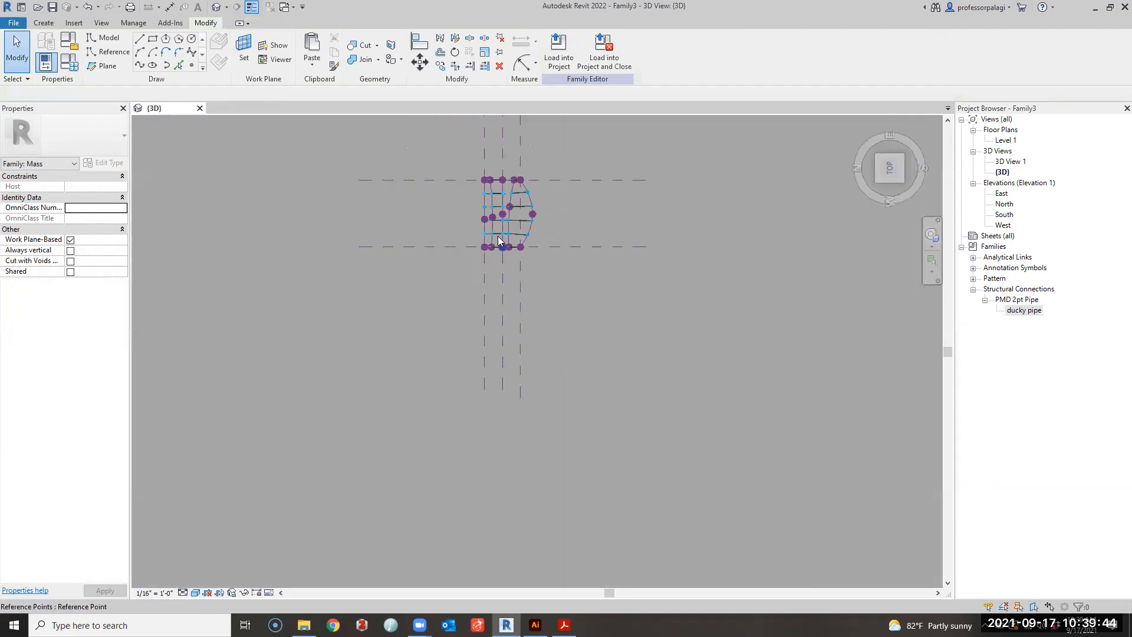
scroll(568, 331, up, 3)
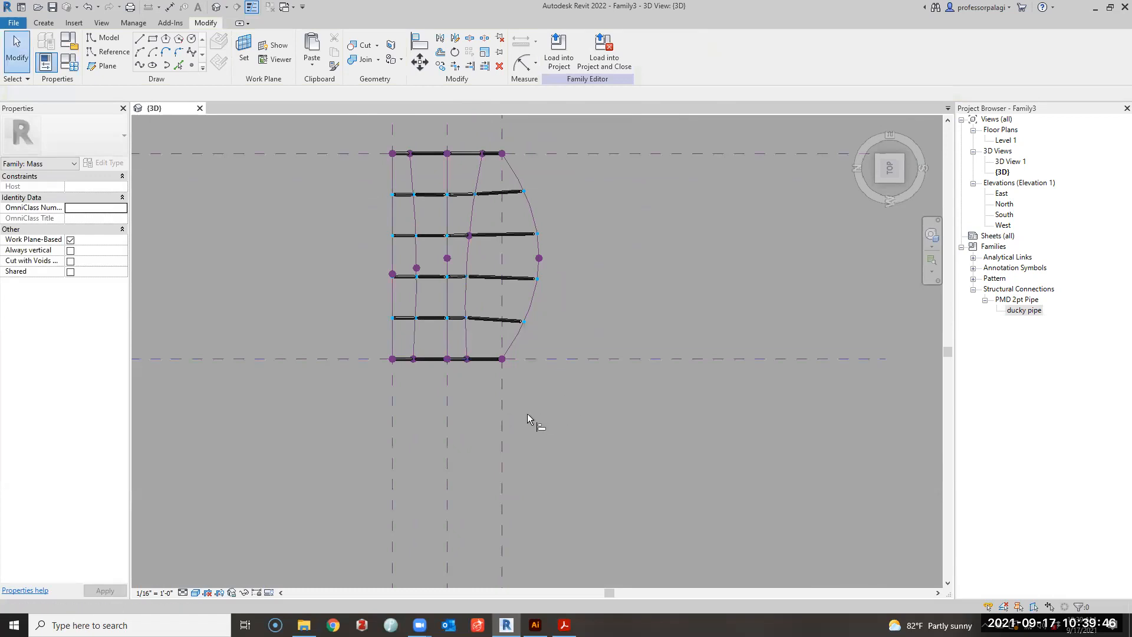
key(a)
key(l)
click(501, 409)
click(539, 258)
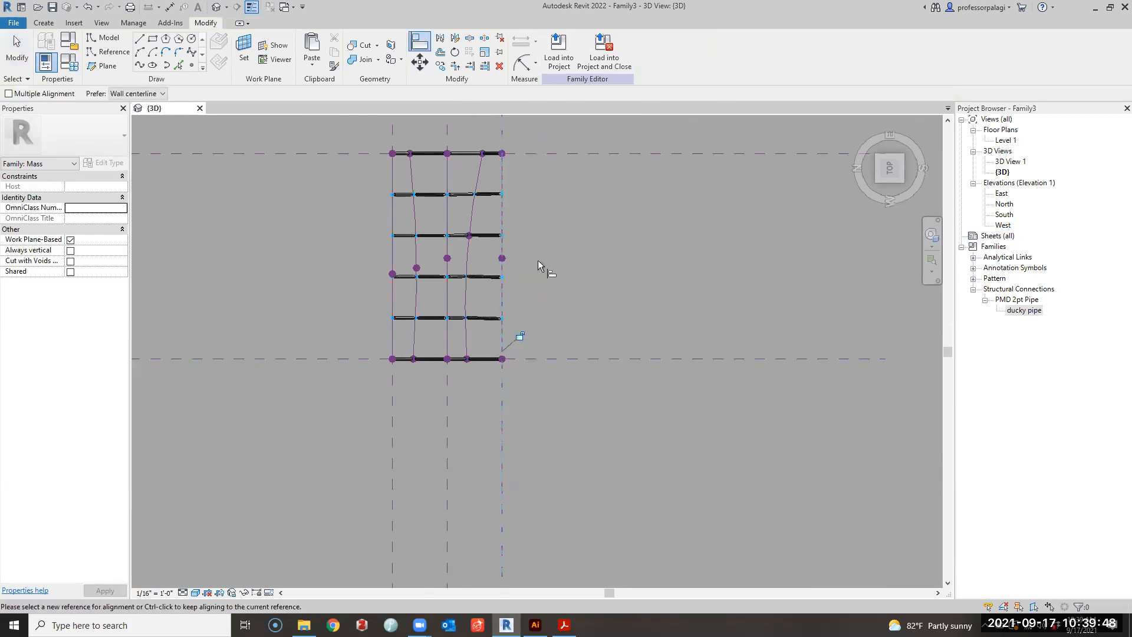
key(Escape)
key(Escape)
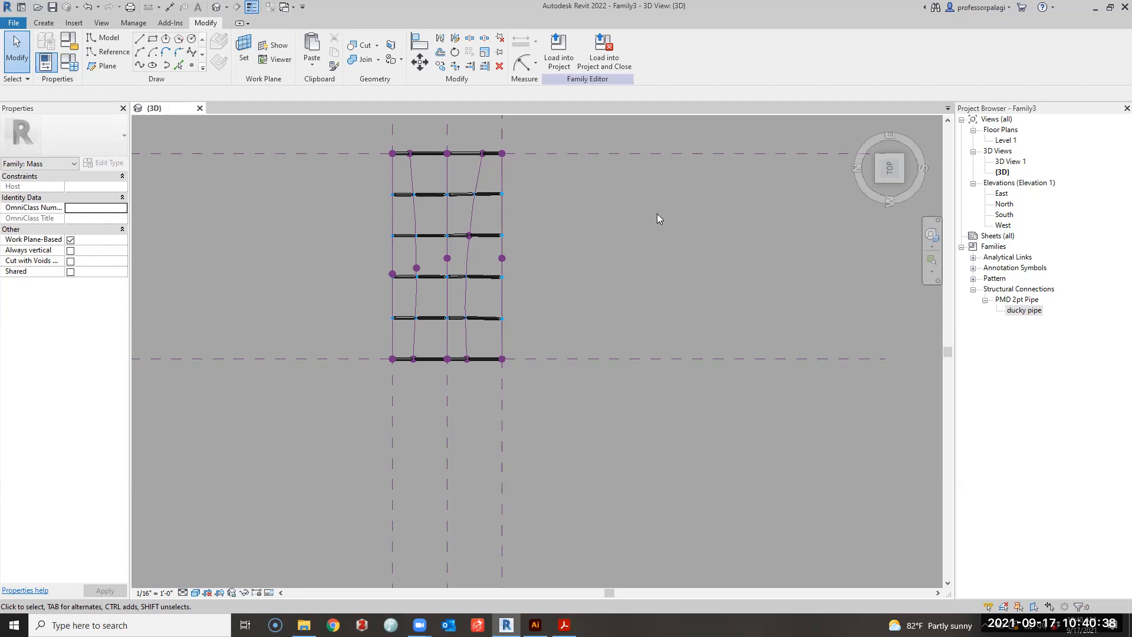
Select all the ducky pipe repeaters and temporarily hide their category in the 3D view.
shift+middle_drag(518, 260, 515, 333)
scroll(514, 333, up, 4)
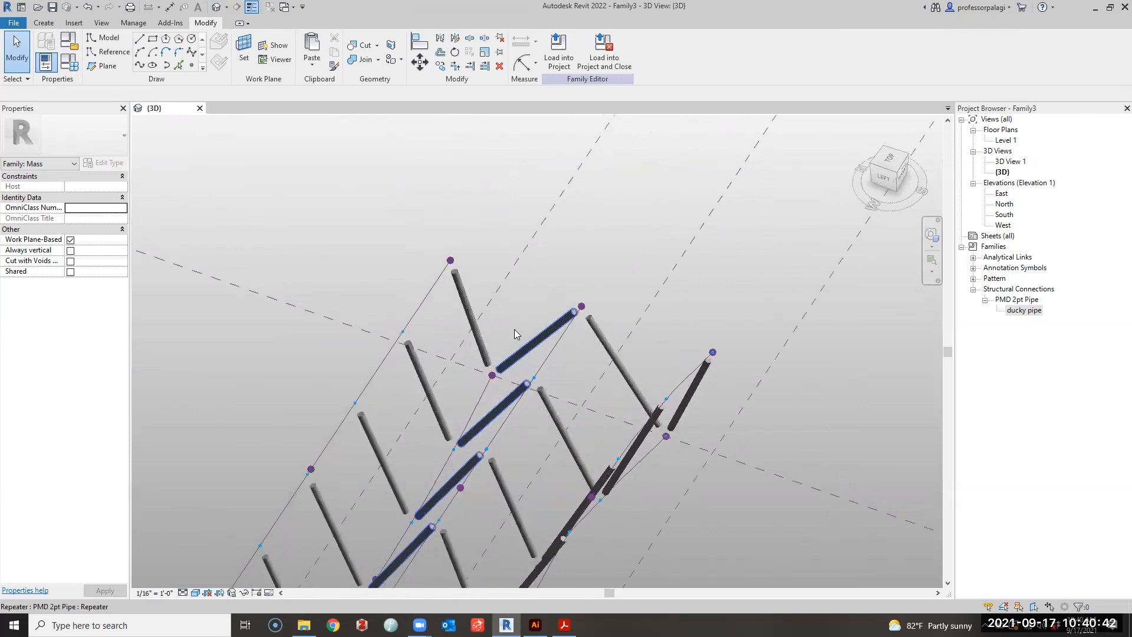
scroll(517, 268, down, 2)
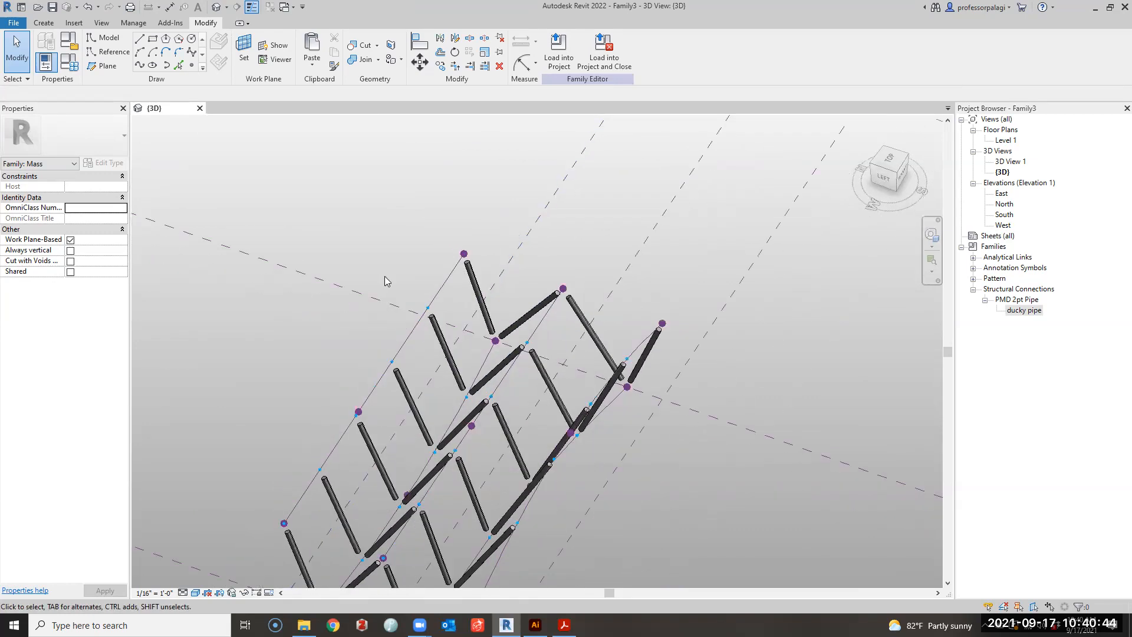
click(481, 298)
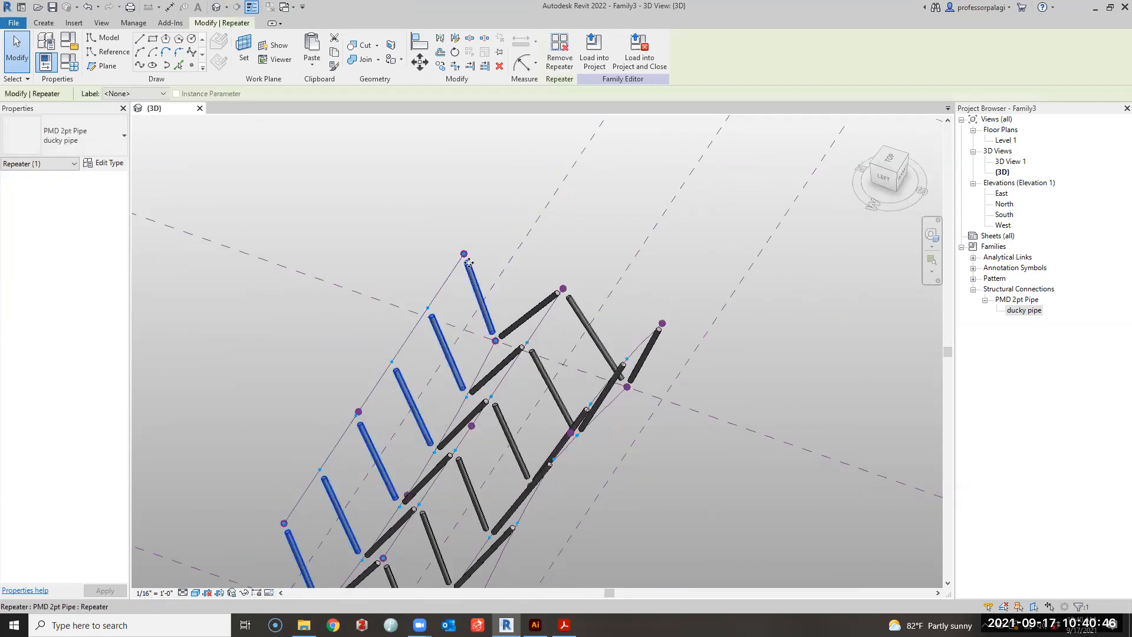
key(ctrl+a)
key(h)
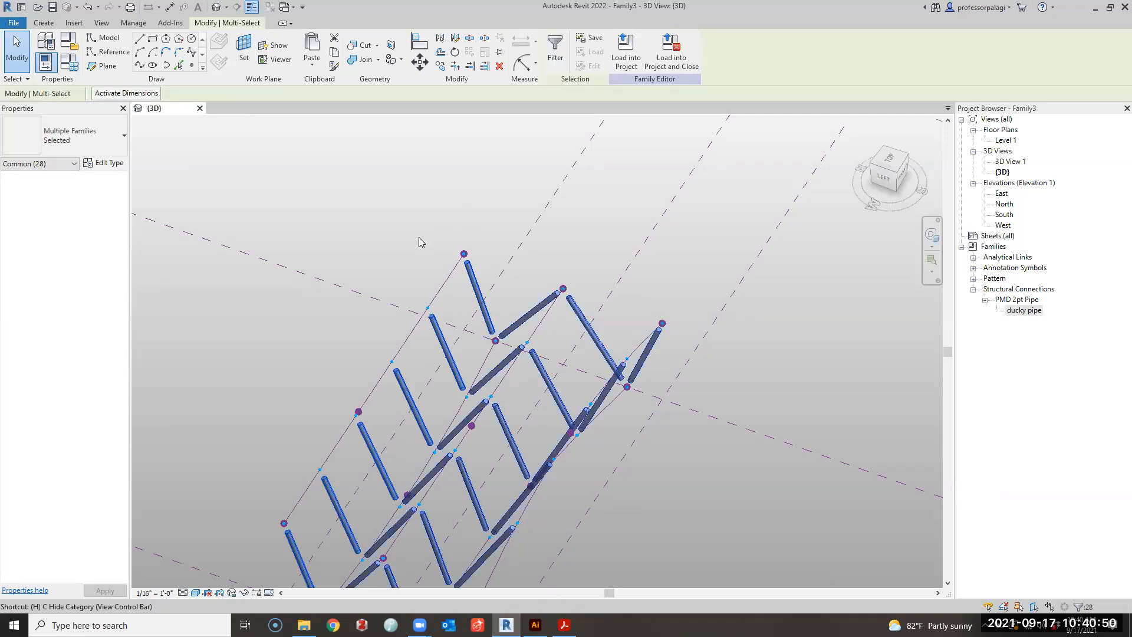
key(c)
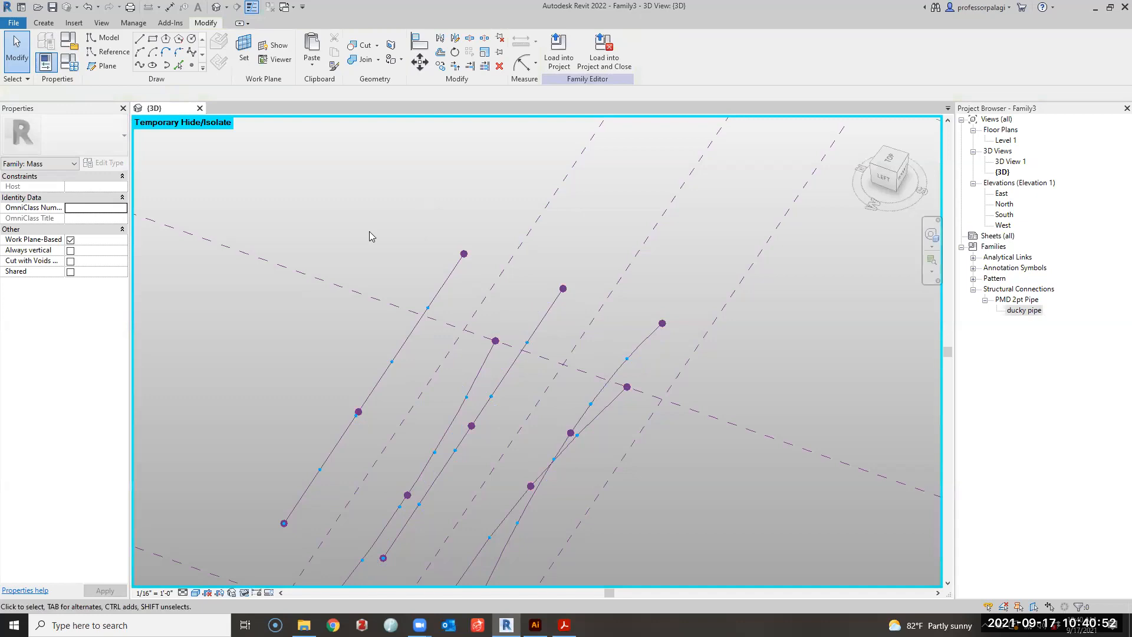
Draw chained reference lines on faces from the upper northern spline's second interior node from the east to matching nodes on the upper middle and southern splines.
shift+middle_drag(466, 369, 560, 318)
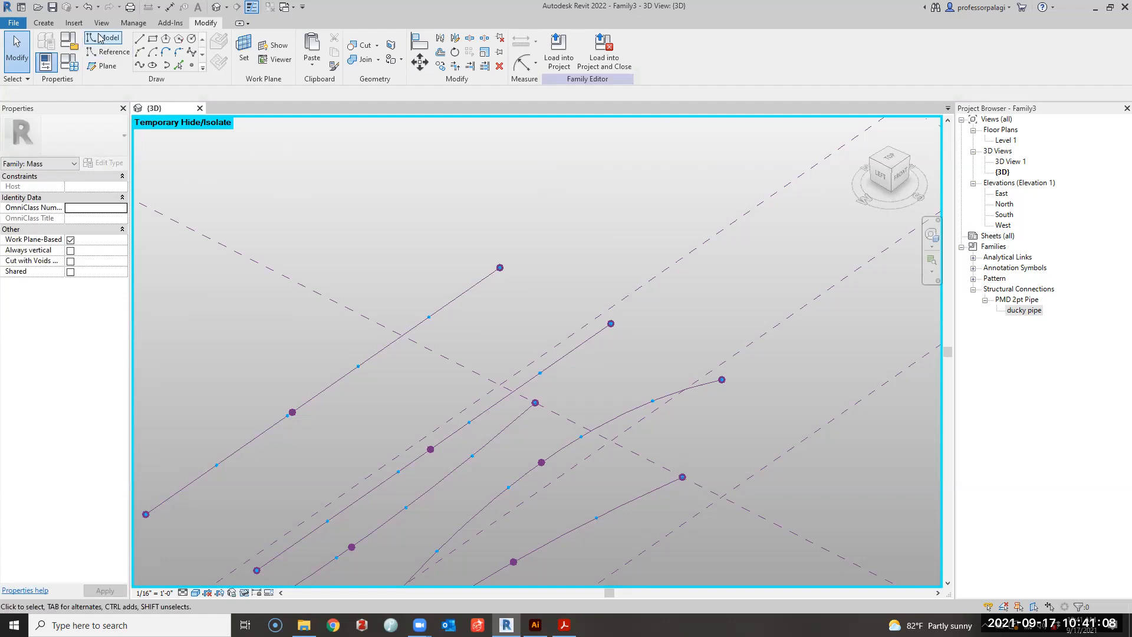
click(104, 52)
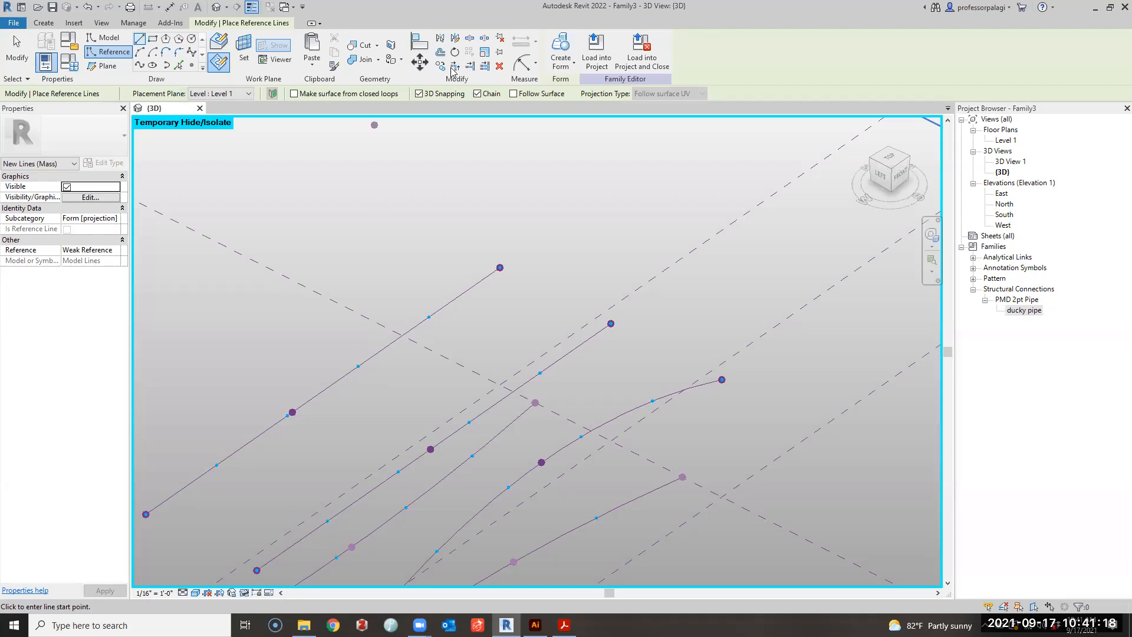
click(219, 42)
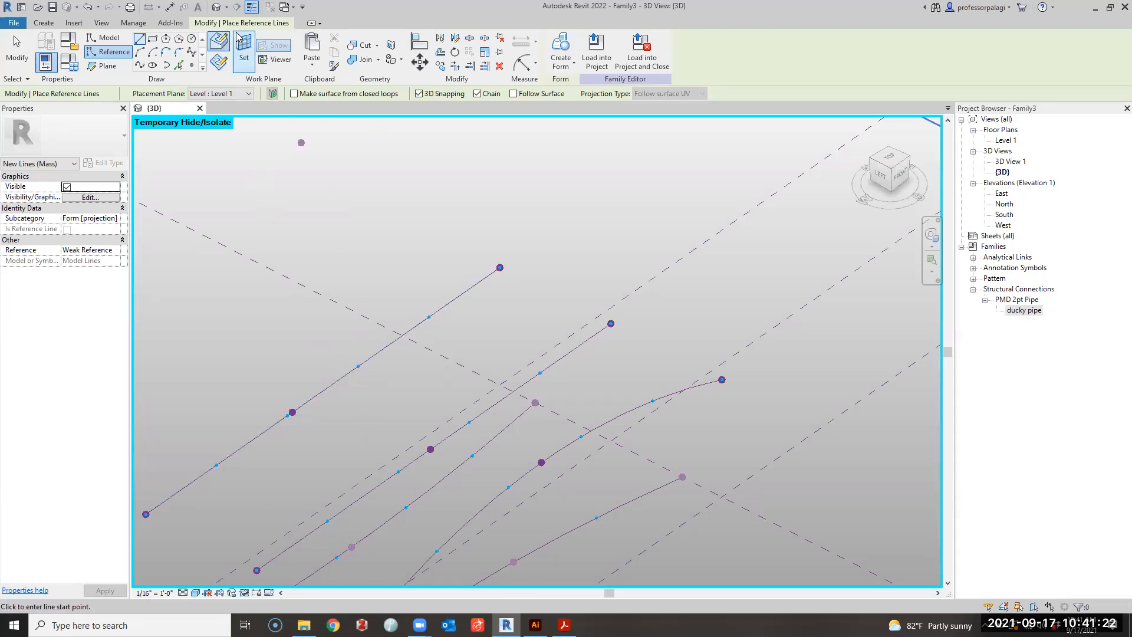
click(219, 65)
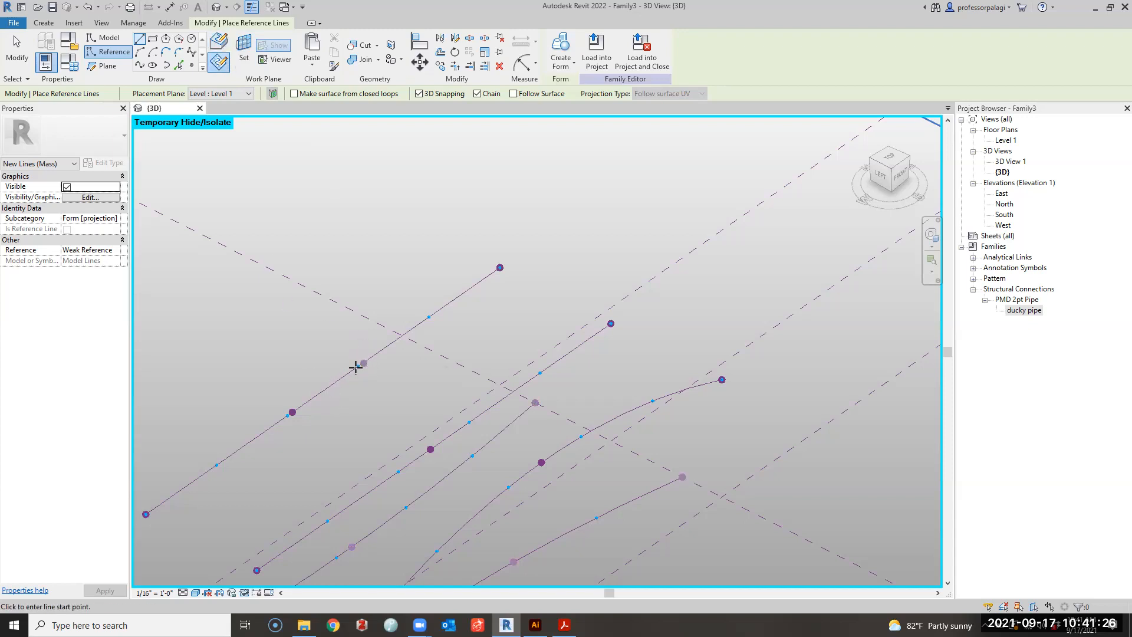
click(217, 40)
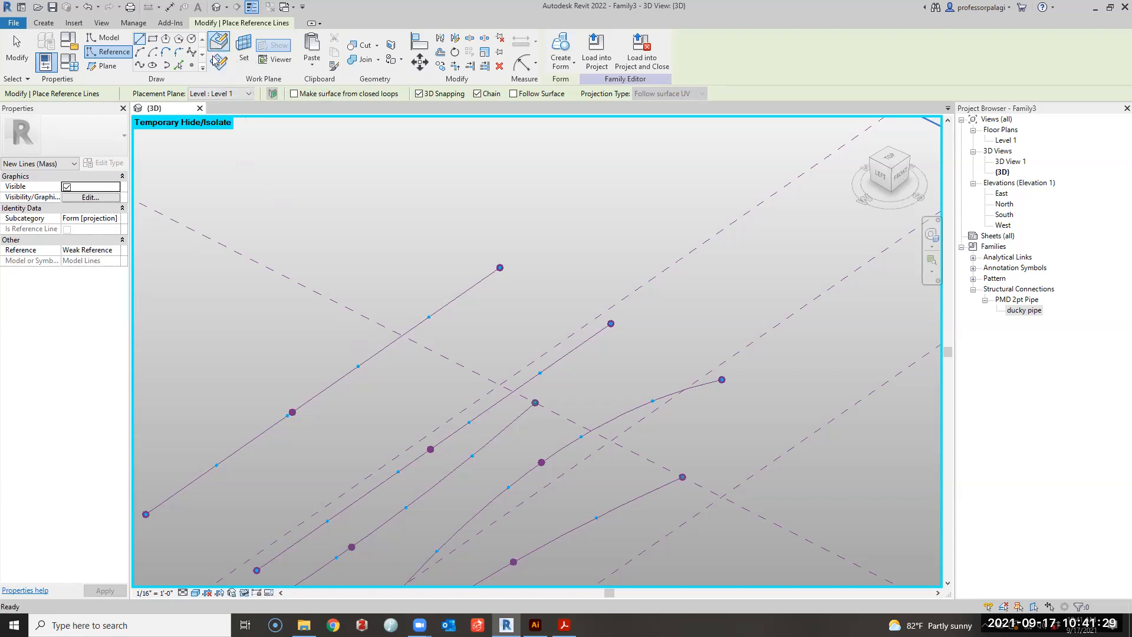
click(358, 366)
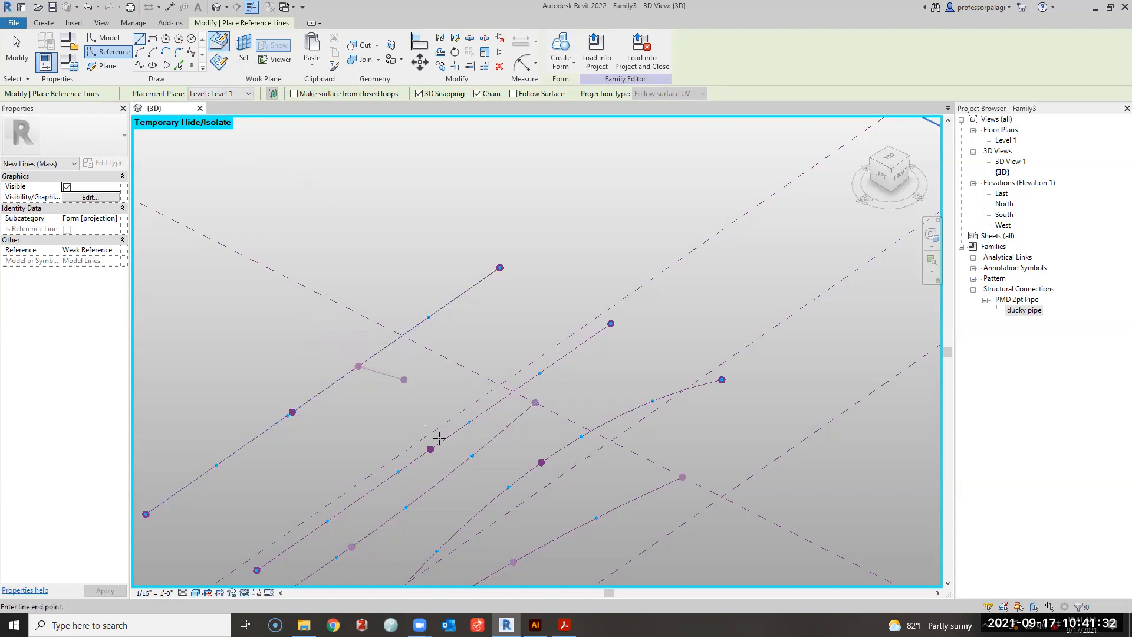
click(469, 422)
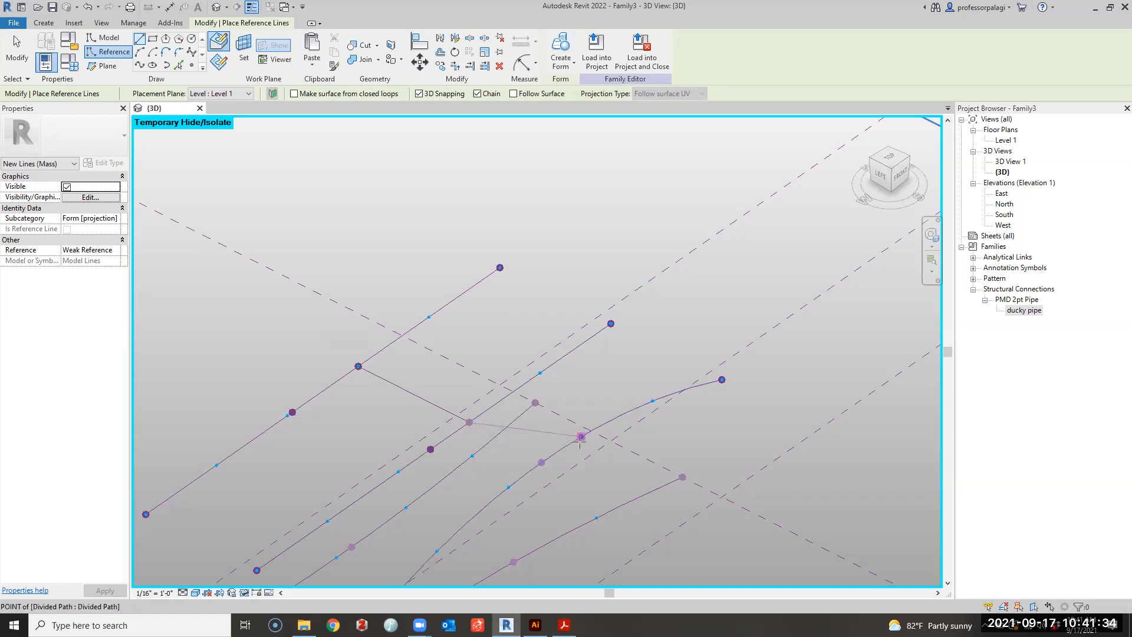
key(Escape)
key(Escape)
Lower the upper southern spline's middle reference point vertically so that the raised spline is nearly straight.
shift+middle_drag(476, 455, 319, 366)
click(342, 352)
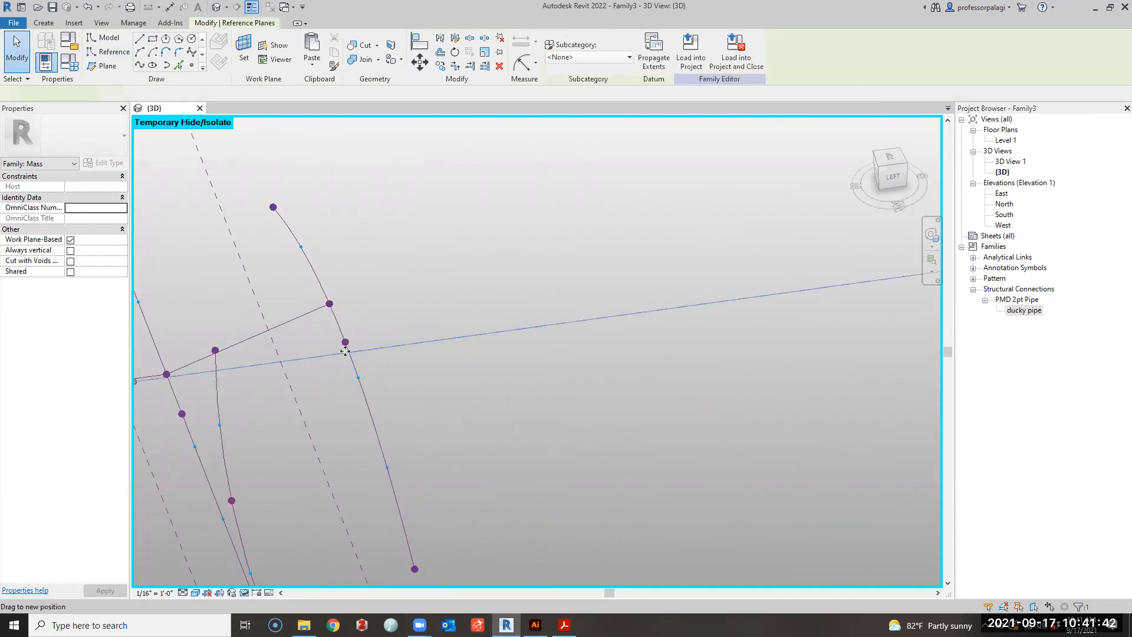
key(ctrl+z)
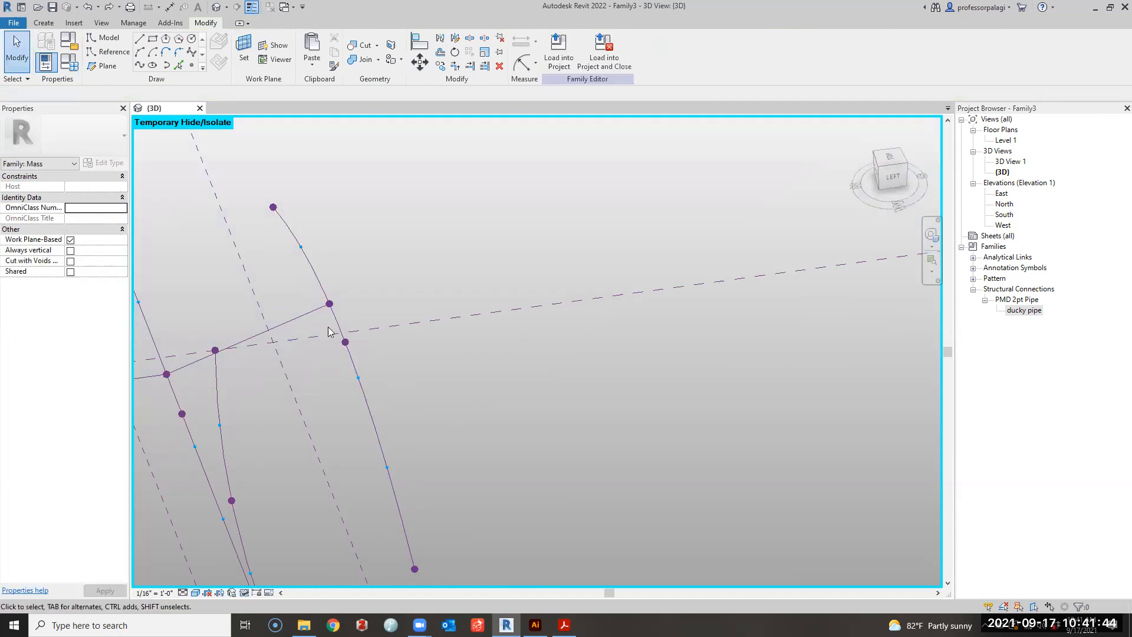
click(346, 344)
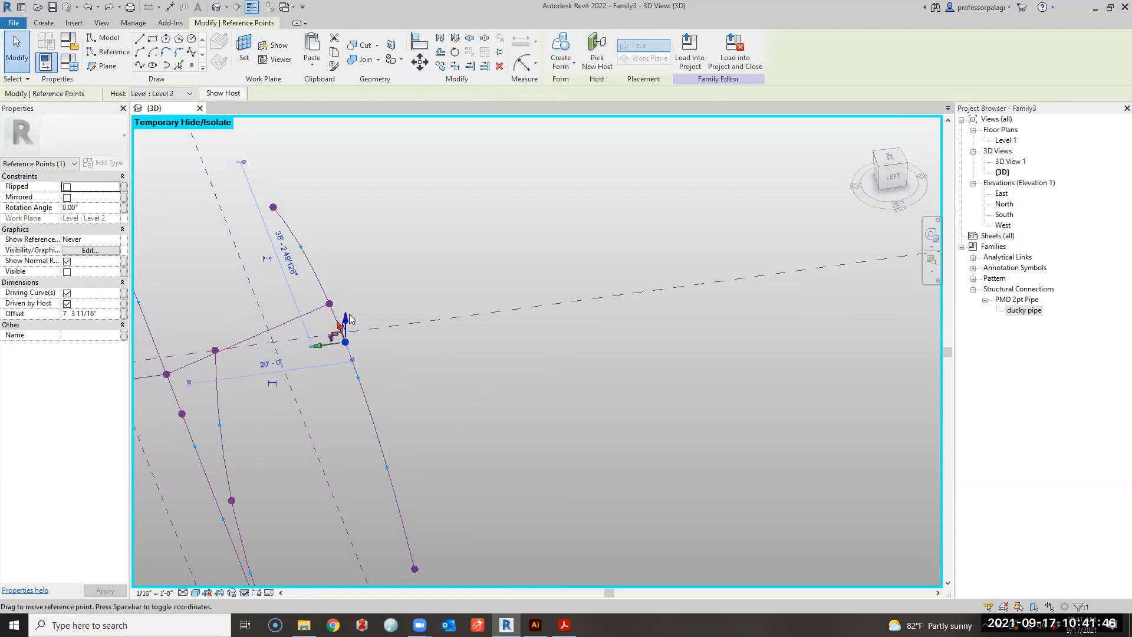
drag(346, 351, 346, 386)
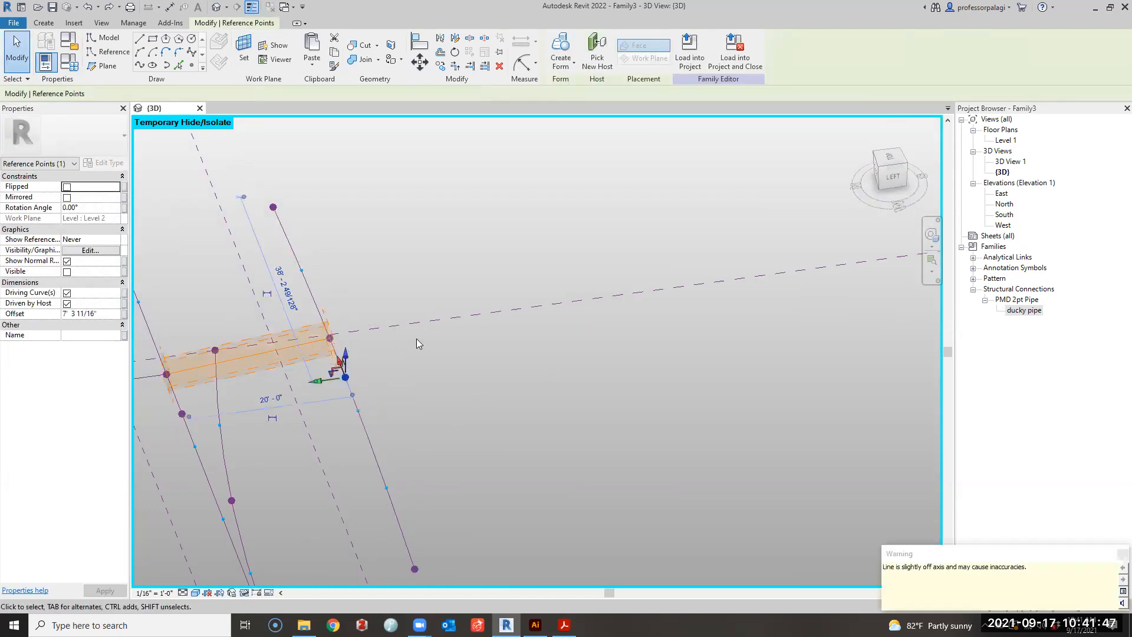
click(419, 379)
Draw chained reference lines from the upper northern spline's first interior node from the east to the matching nodes on the upper middle and southern splines.
shift+middle_drag(419, 381, 354, 157)
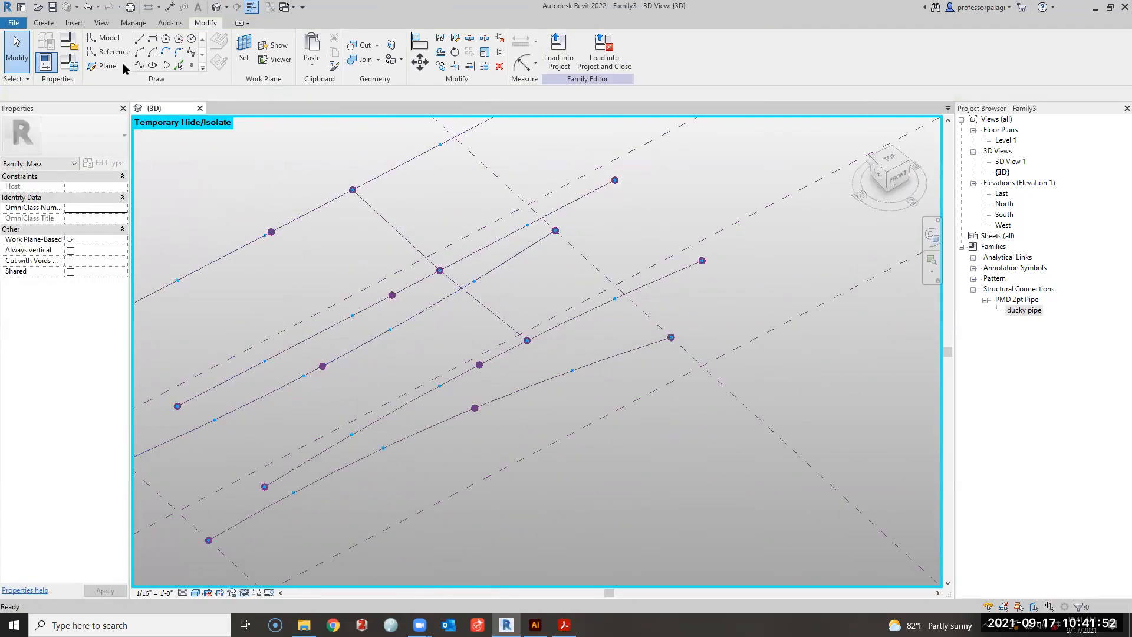
click(105, 52)
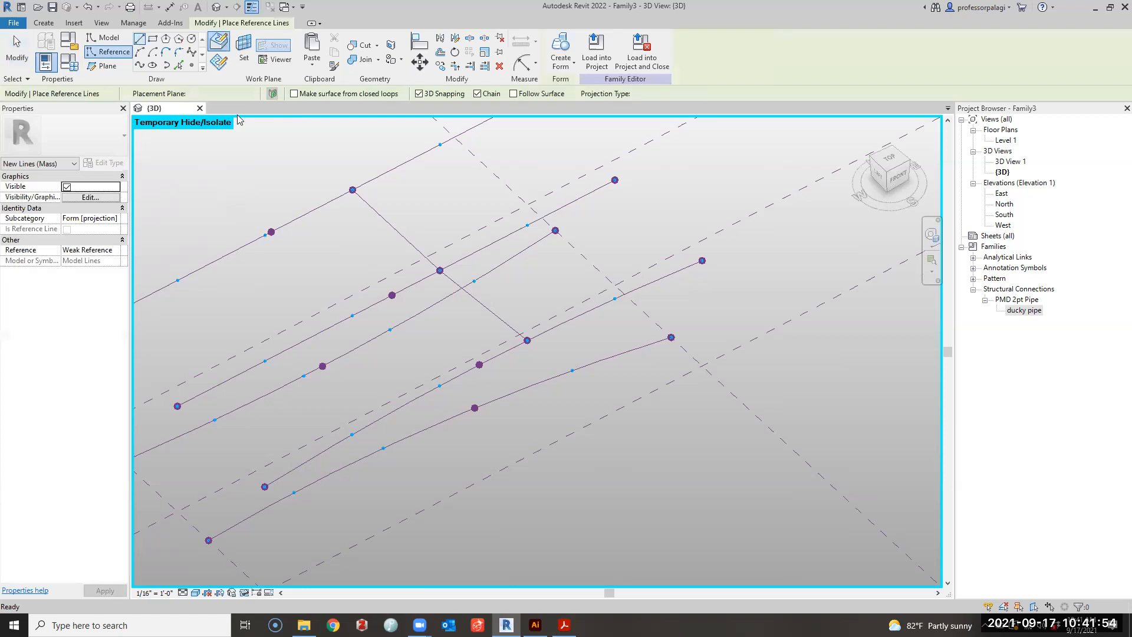
click(440, 144)
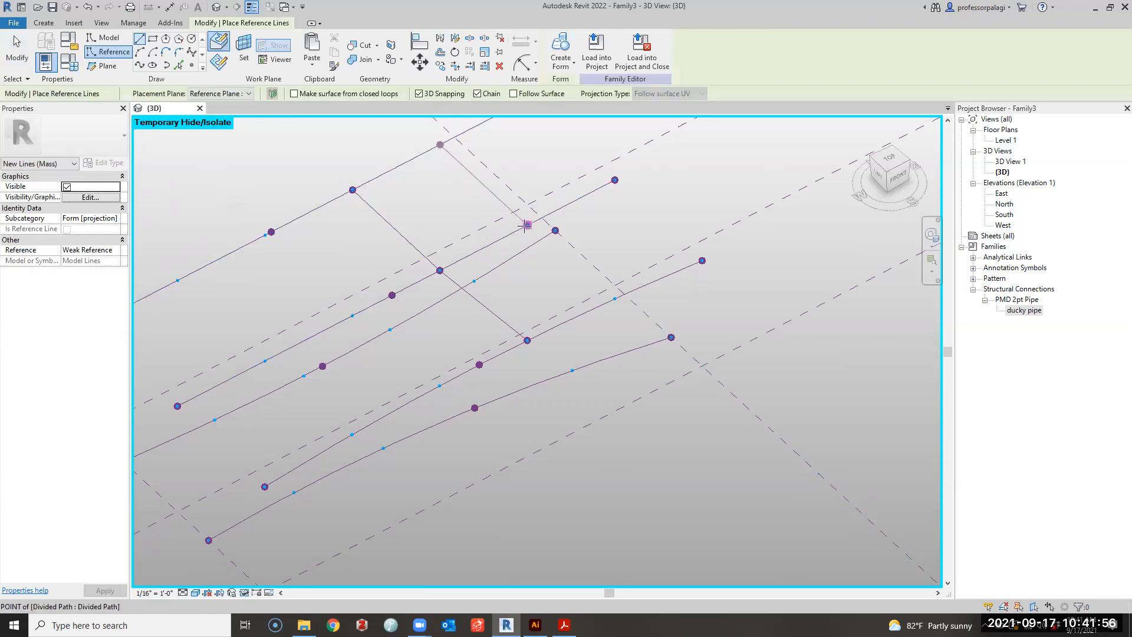
click(614, 300)
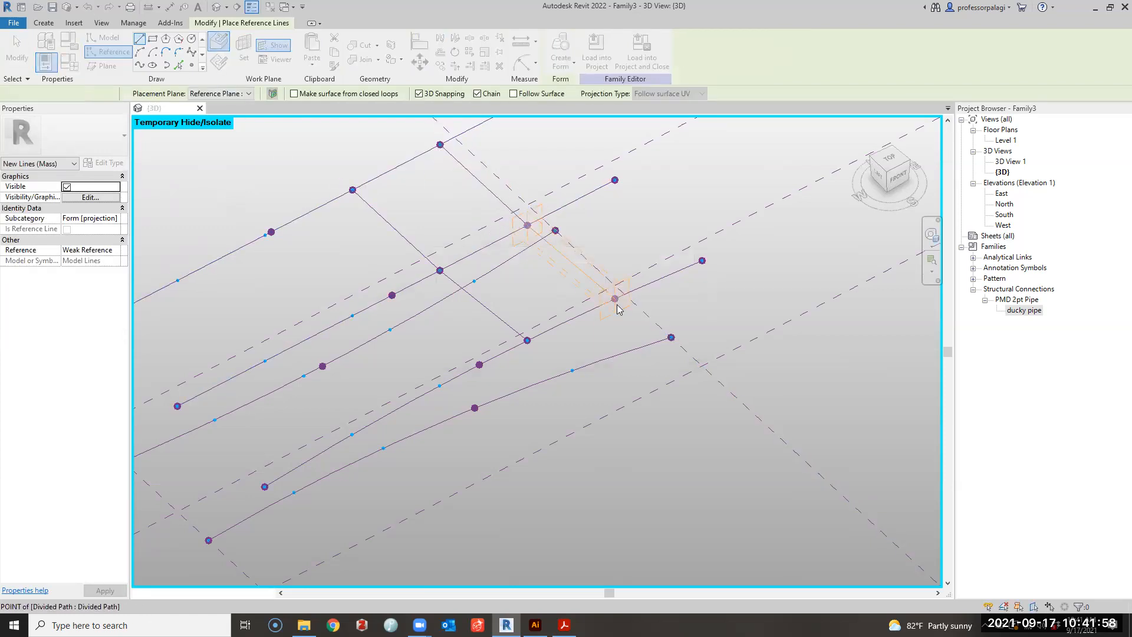
click(526, 224)
click(610, 353)
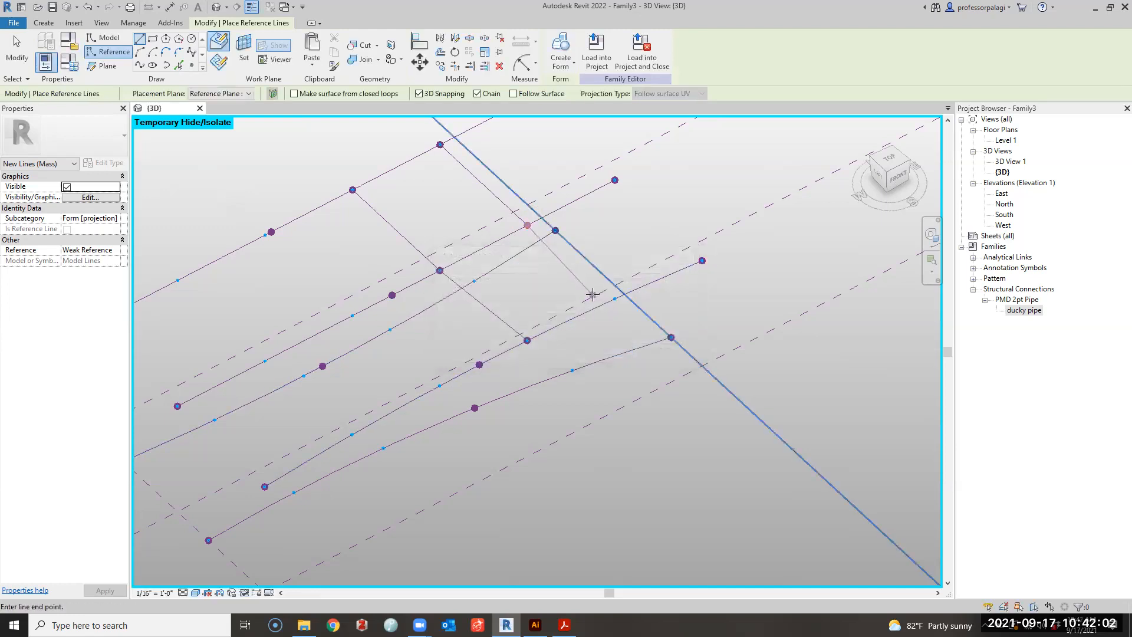
click(615, 299)
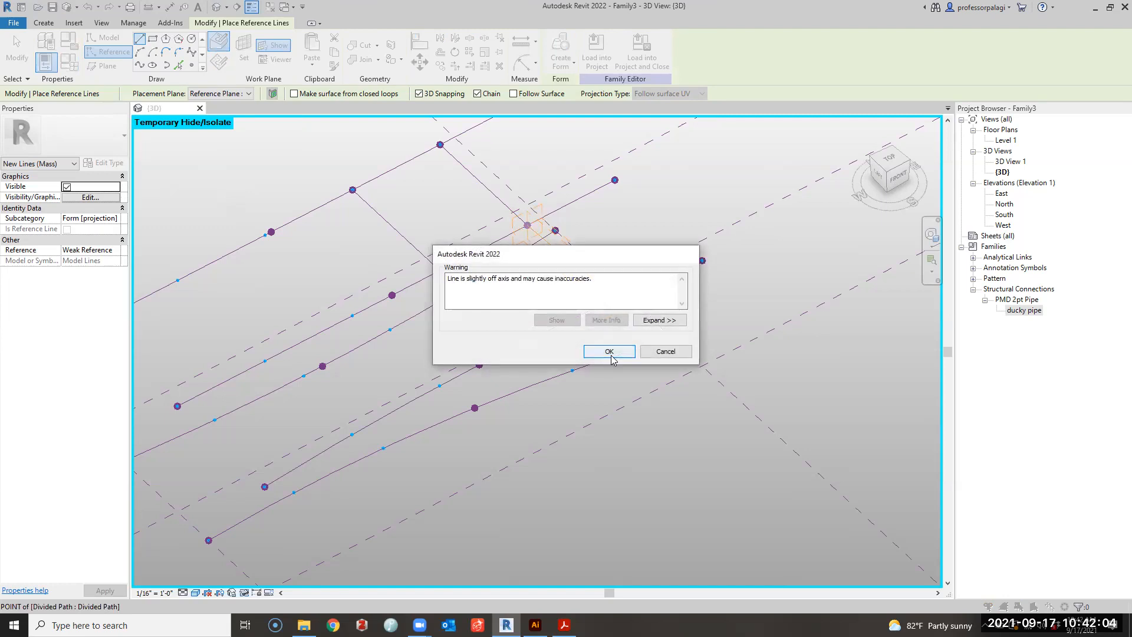
click(610, 351)
key(Escape)
key(Escape)
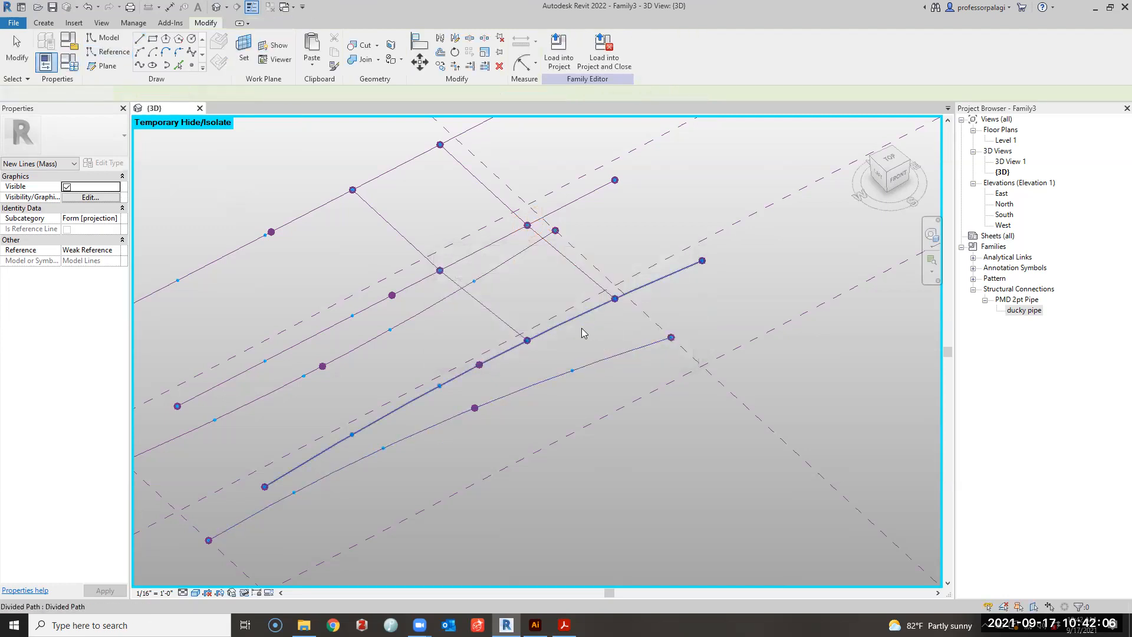
scroll(587, 318, down, 2)
click(528, 314)
ctrl+click(573, 285)
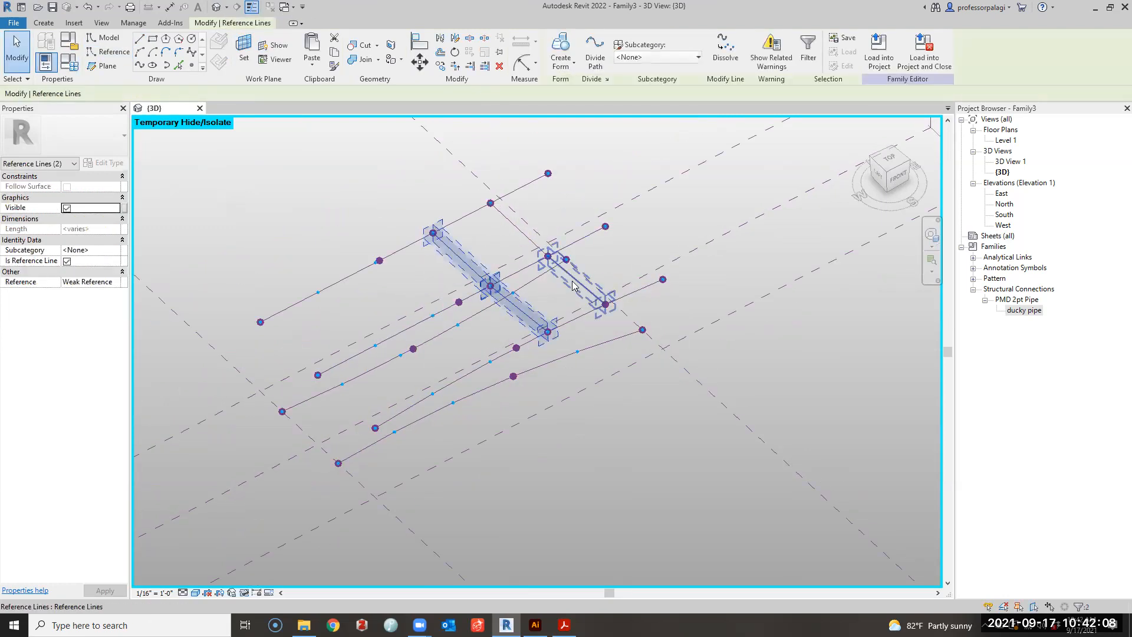
click(529, 244)
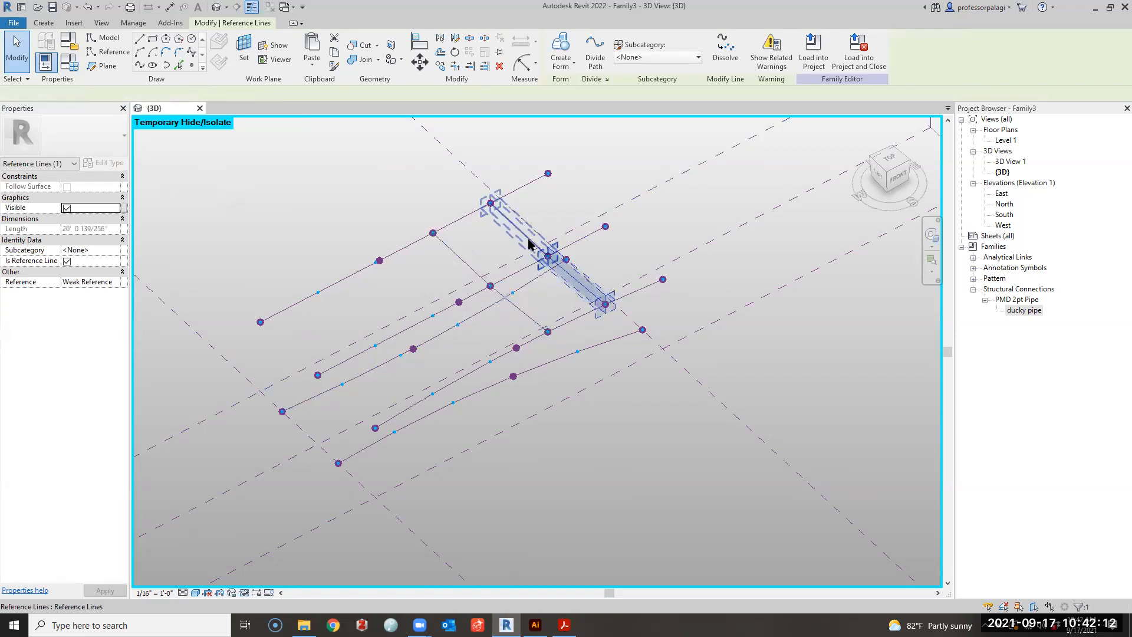
scroll(498, 288, up, 3)
click(257, 175)
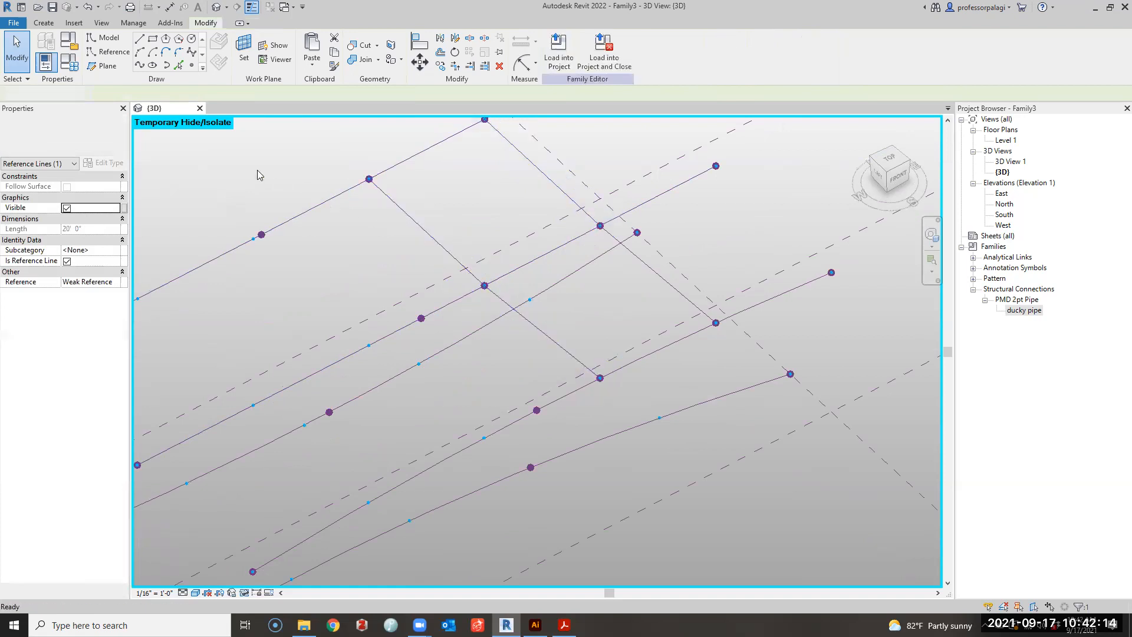
click(409, 214)
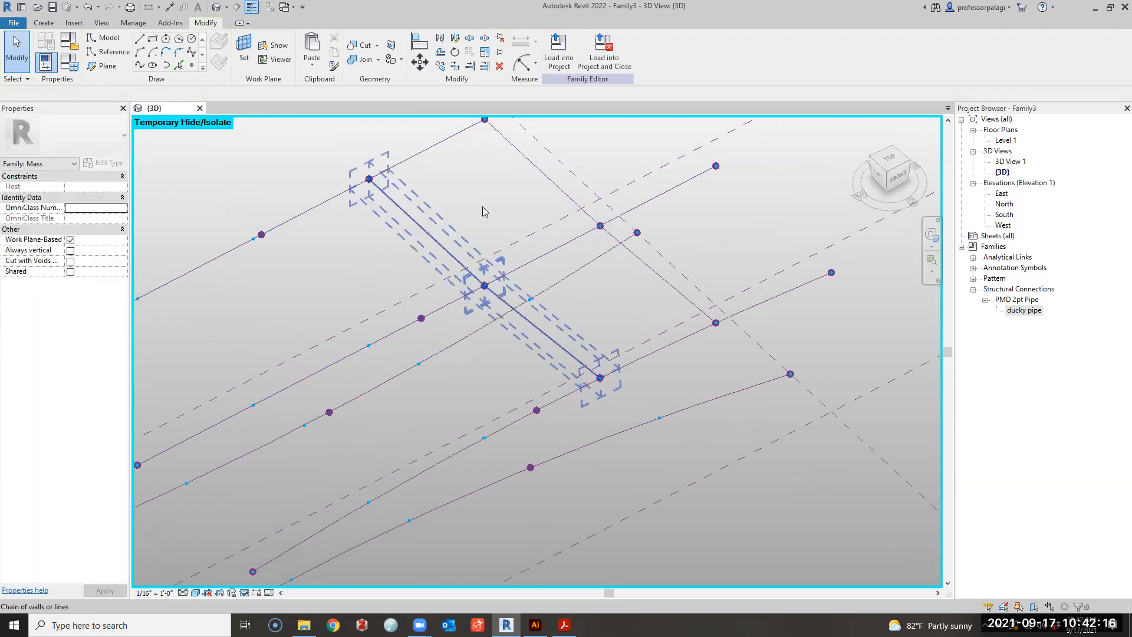
ctrl+click(539, 171)
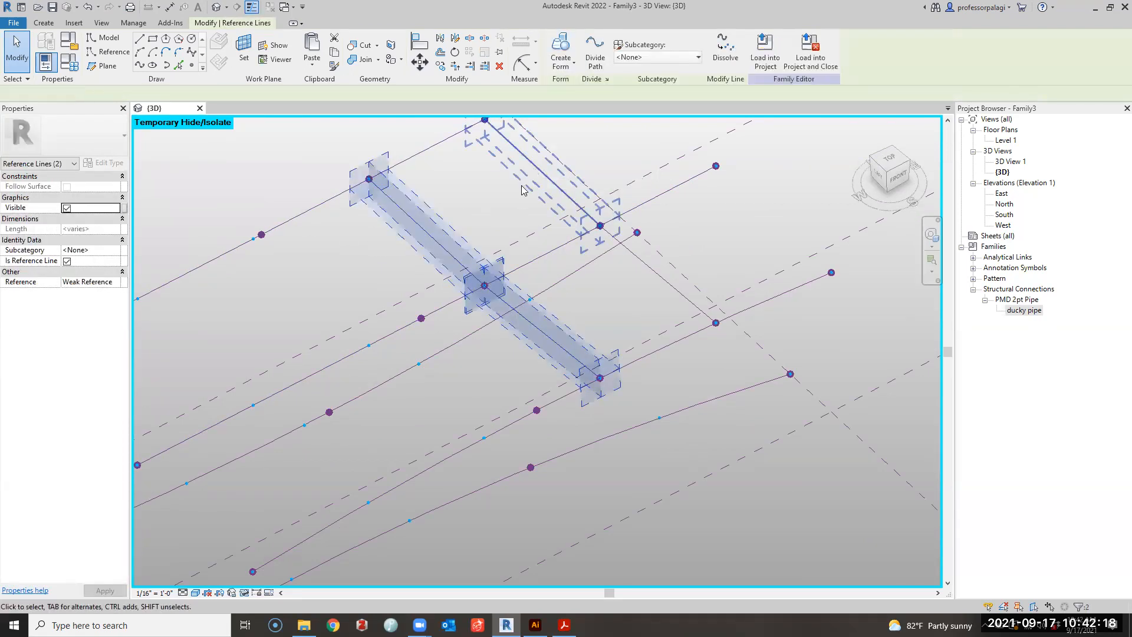
click(462, 212)
key(Tab)
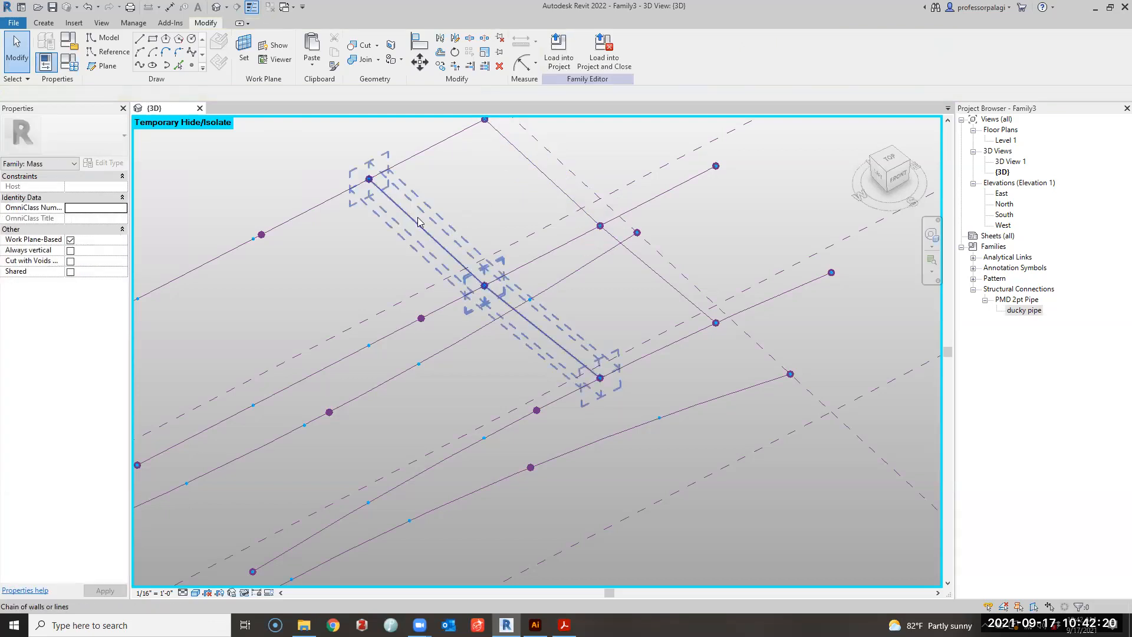
click(419, 222)
click(644, 262)
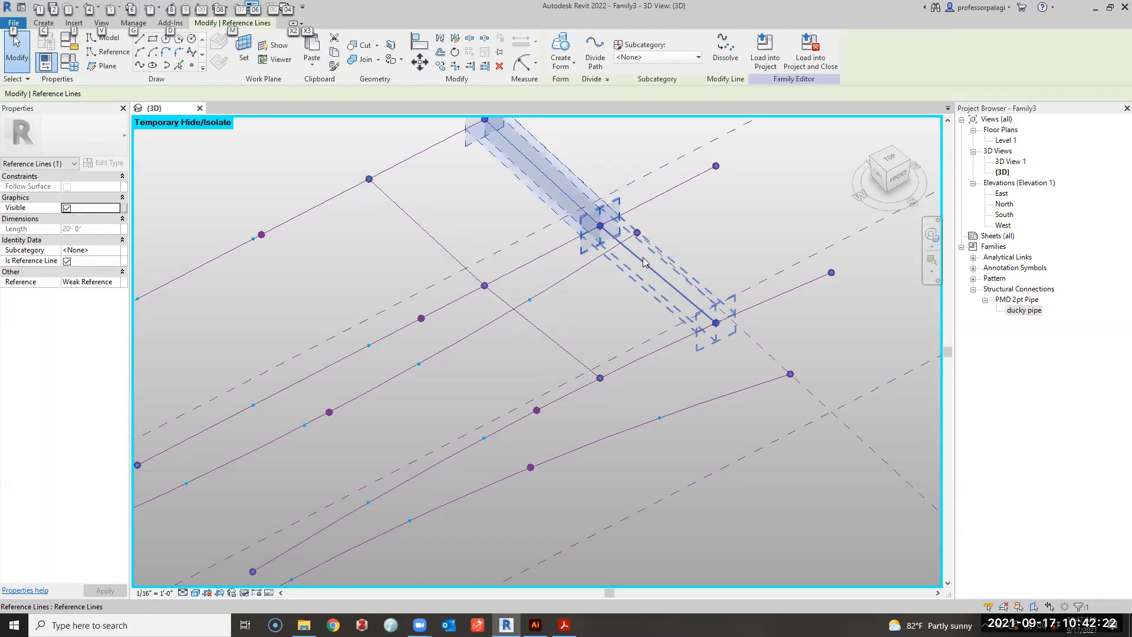
click(464, 233)
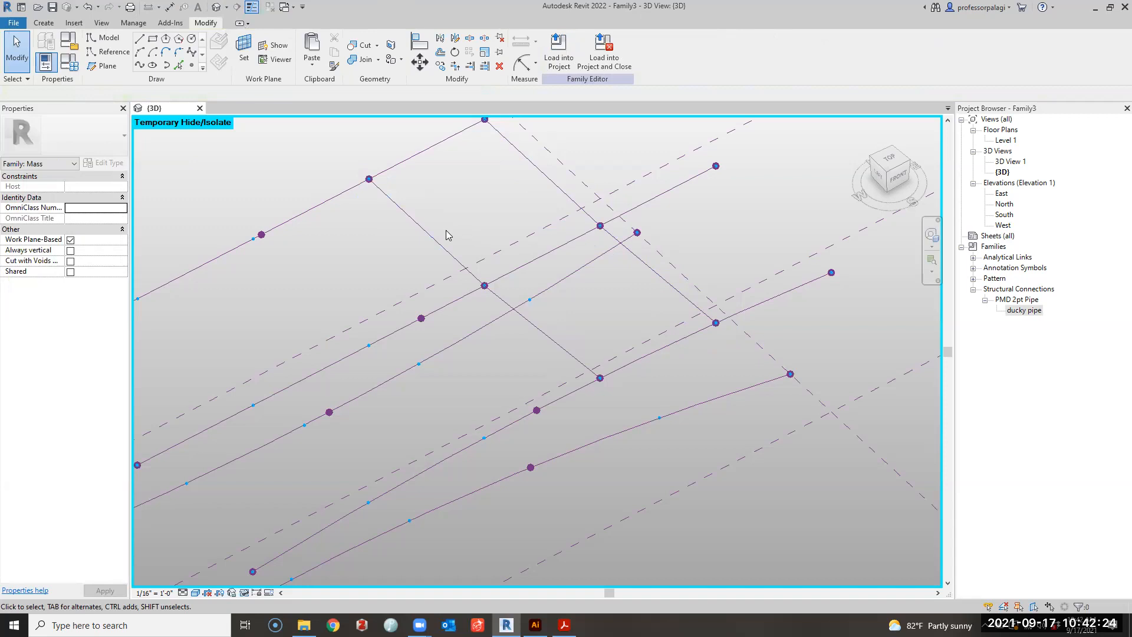
Select all four reference lines between the upper splines and create a surface form from them.
click(435, 239)
ctrl+click(553, 183)
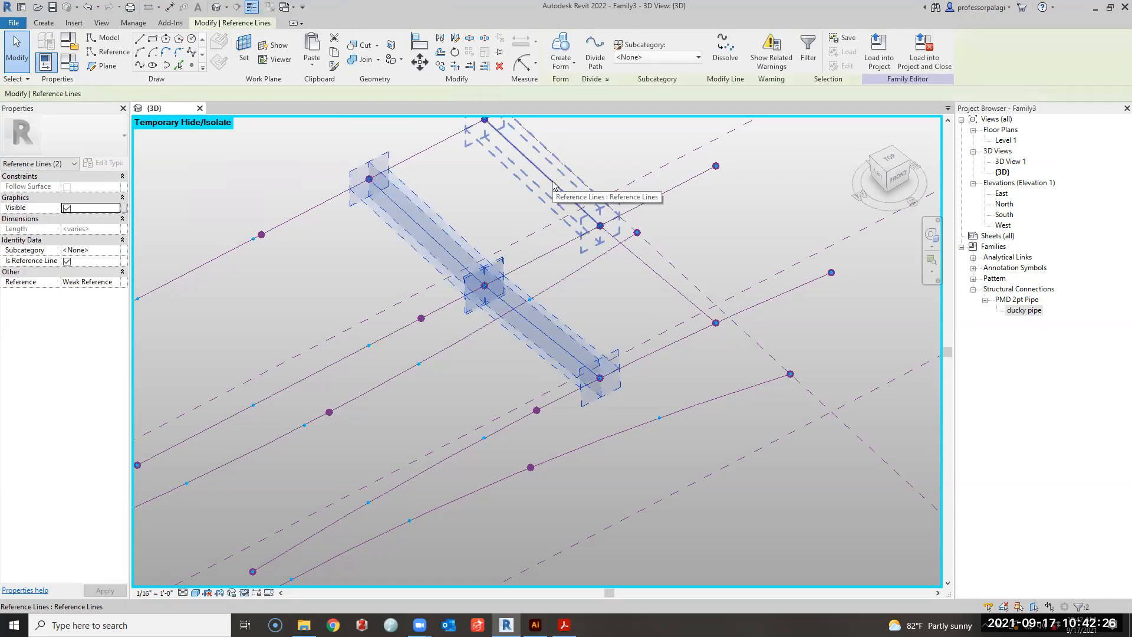
ctrl+click(553, 183)
ctrl+click(656, 272)
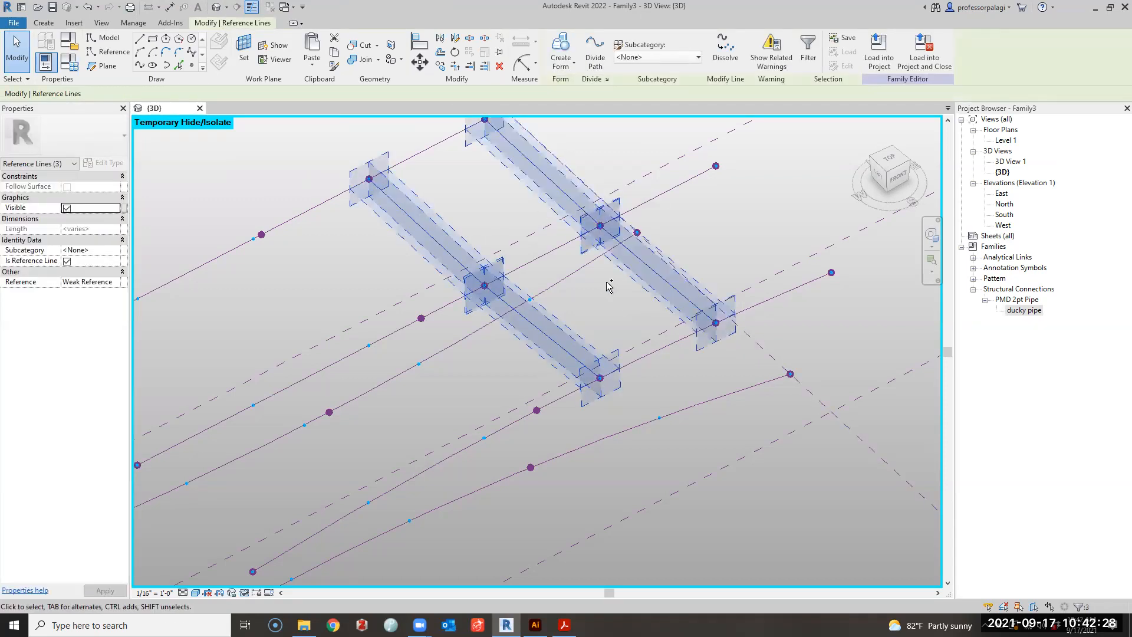
scroll(603, 286, down, 3)
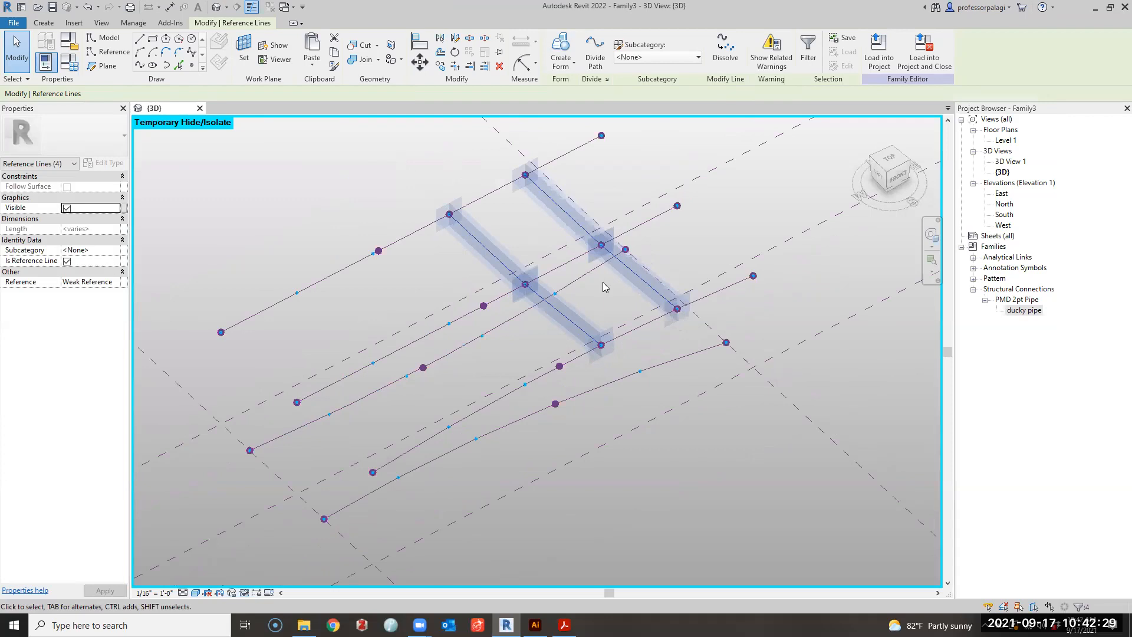
click(558, 50)
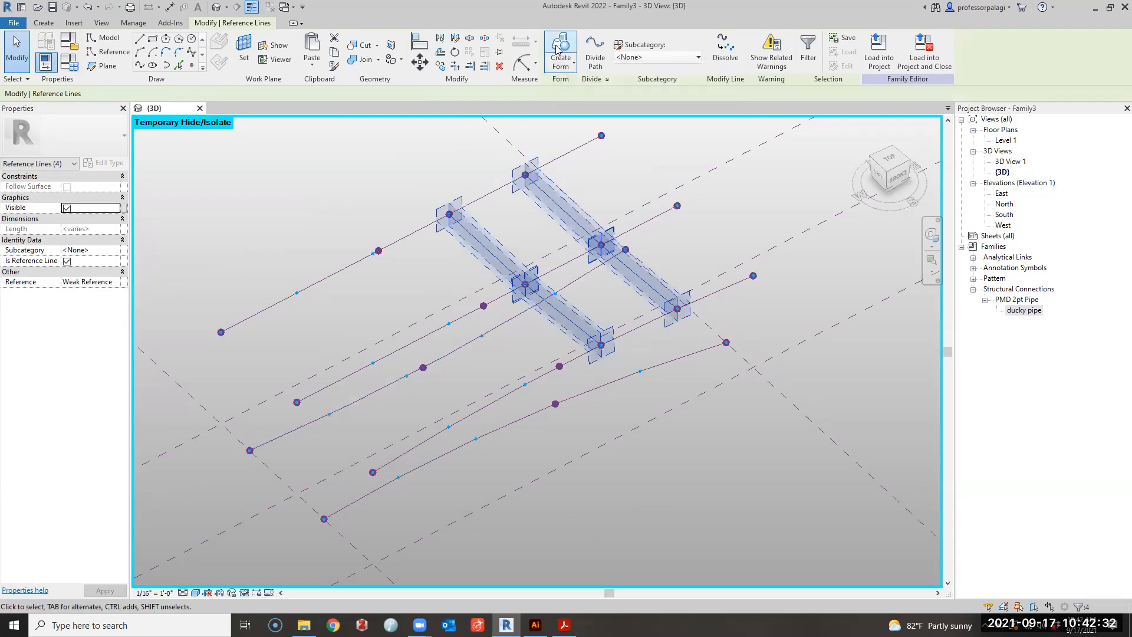
scroll(614, 295, down, 1)
shift+middle_drag(626, 457, 511, 273)
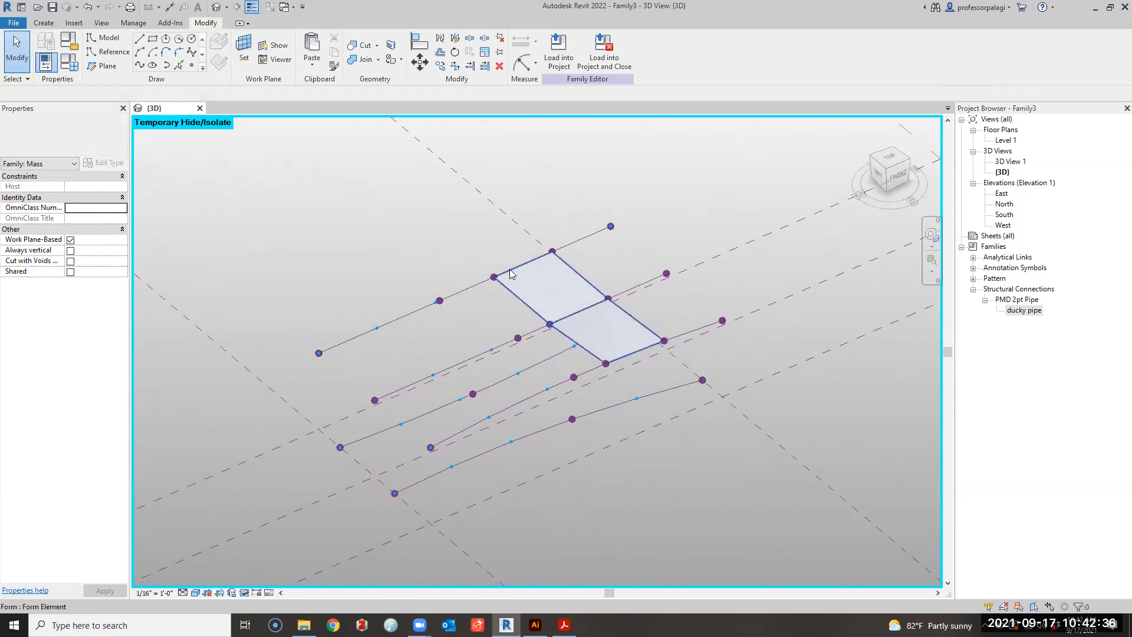
Select both faces of the new surface form and divide them into UV grids.
scroll(567, 308, up, 3)
click(521, 186)
click(621, 51)
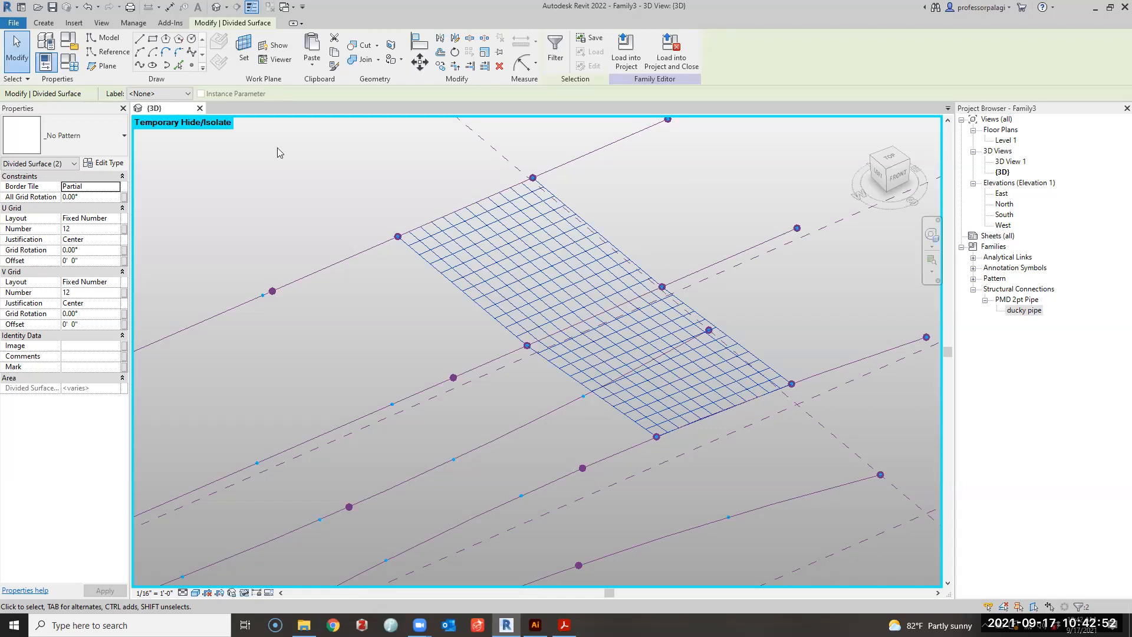
Set the northern divided surface's U grid to 1 division and switch its layout to distance spacing.
shift+click(512, 264)
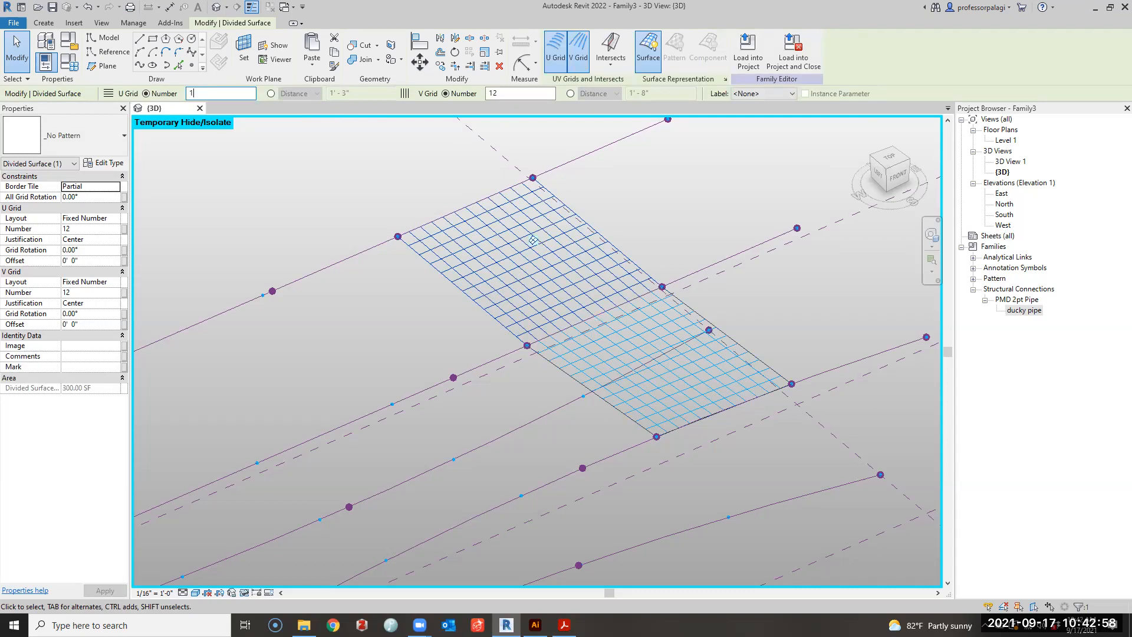
key(Return)
click(366, 166)
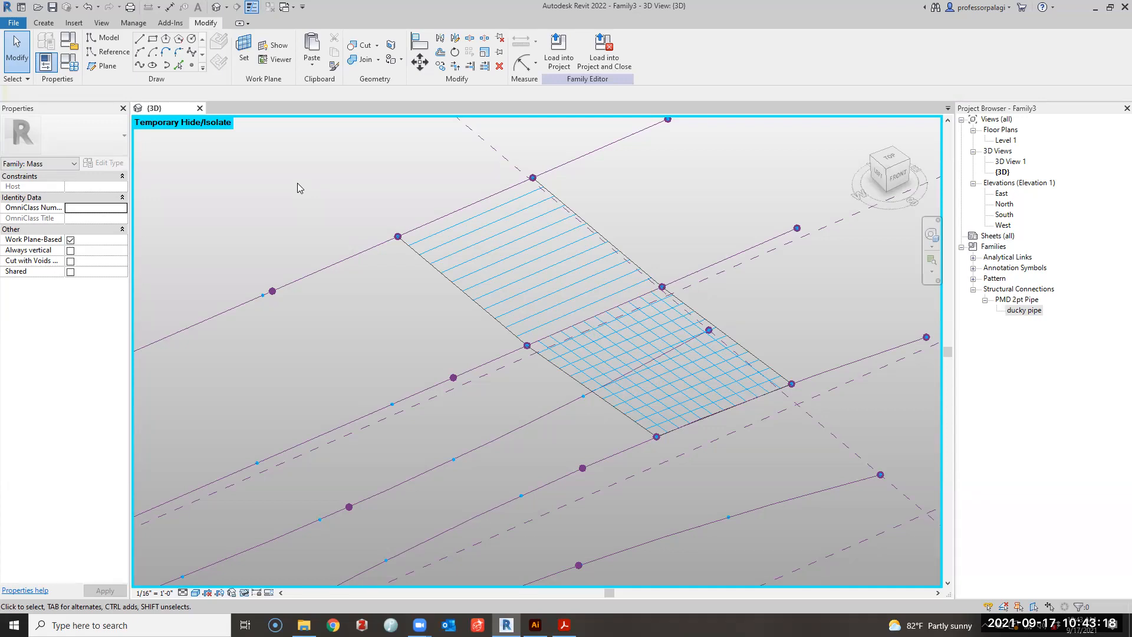
click(470, 237)
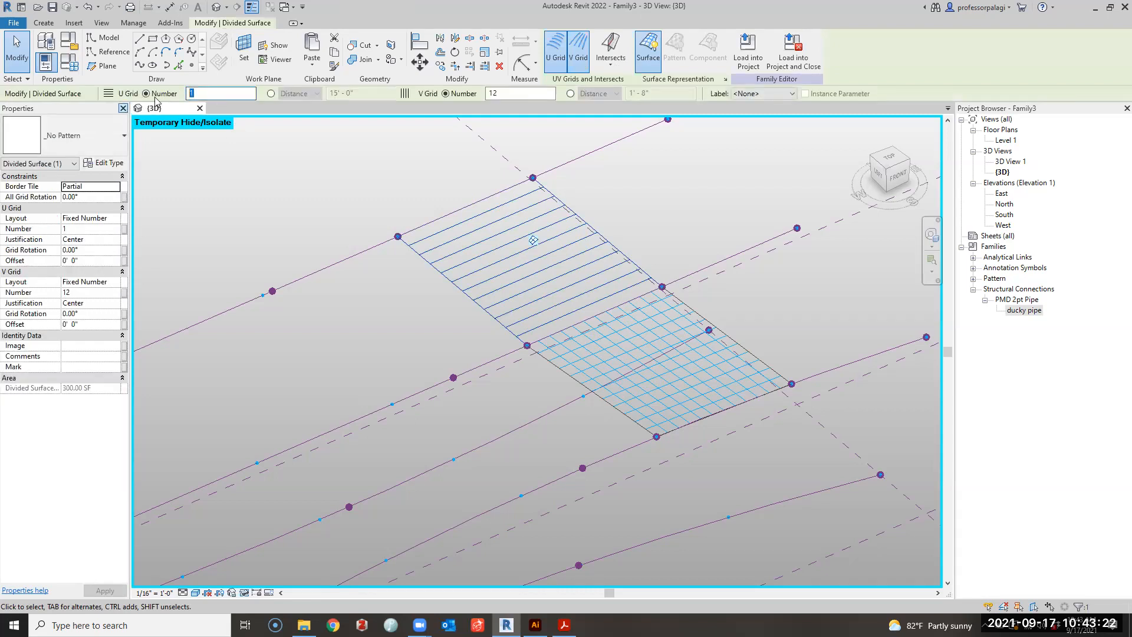
click(271, 93)
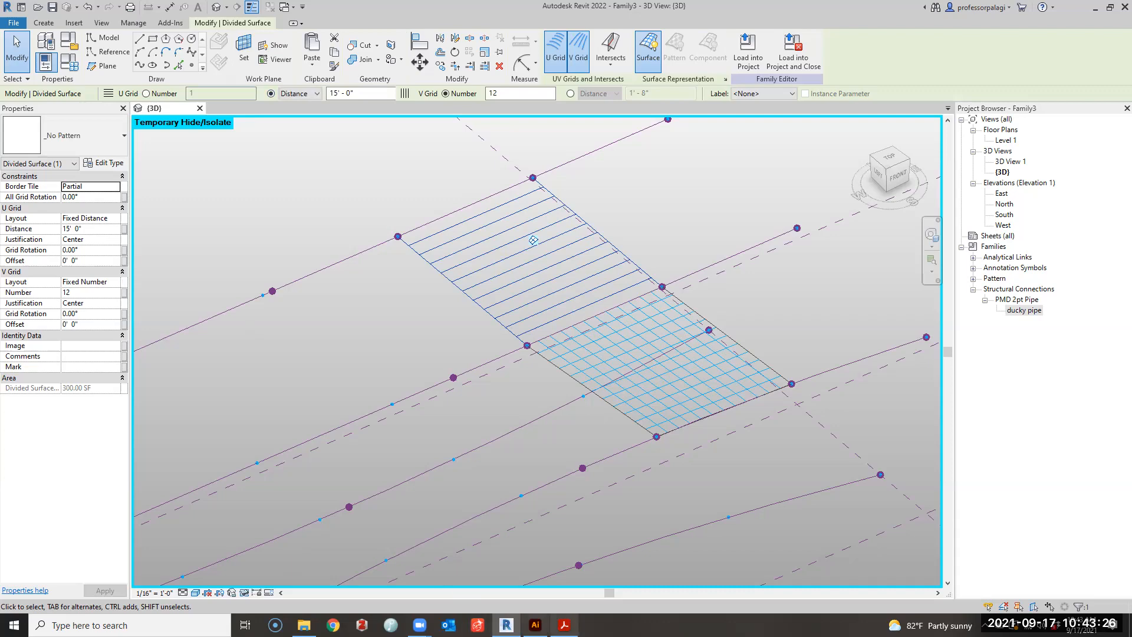
Look at the market hall drawings in the Viollet-Le-Duc PDF in Adobe Acrobat and return to Revit.
click(565, 625)
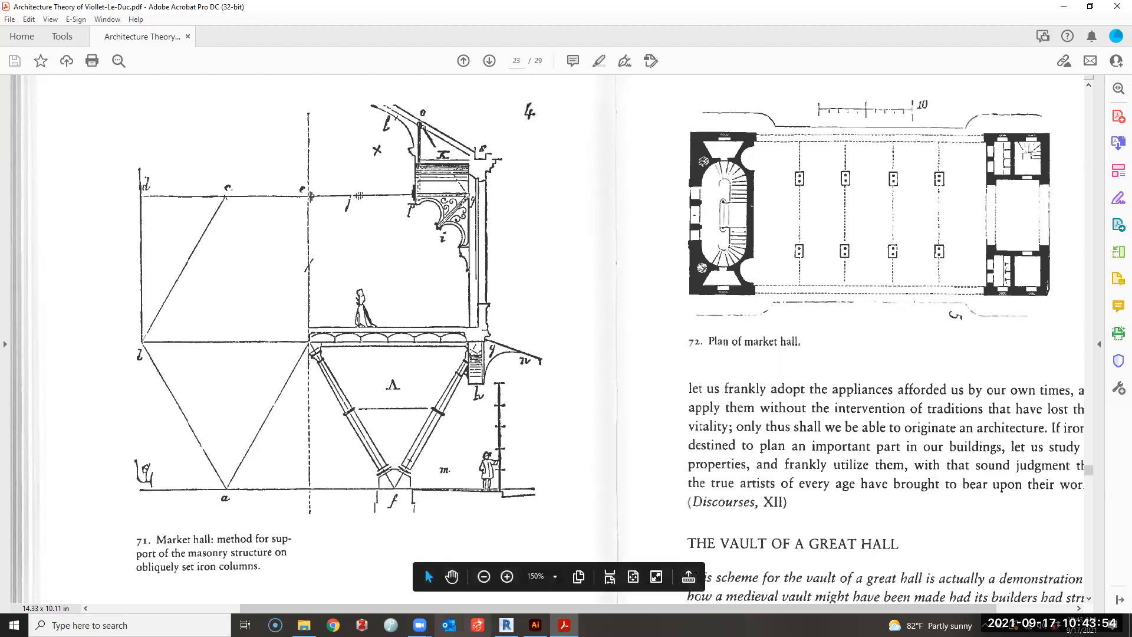
click(1064, 7)
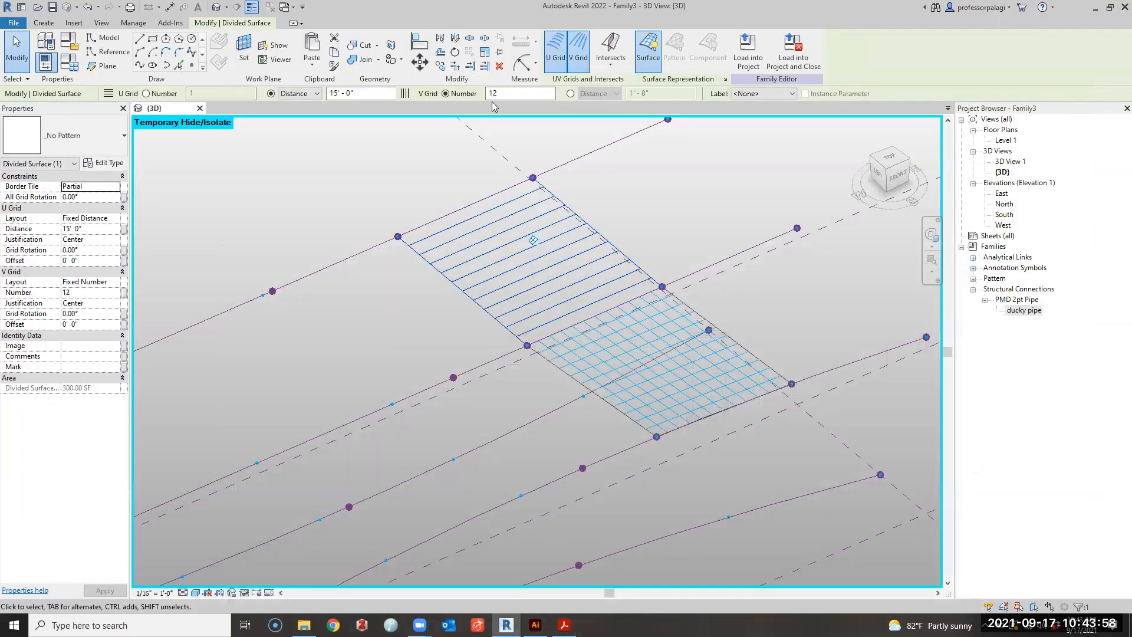
Set both the U and V grids of the northern divided surface to a fixed number of 7.
click(322, 198)
click(480, 273)
click(148, 95)
double_click(203, 93)
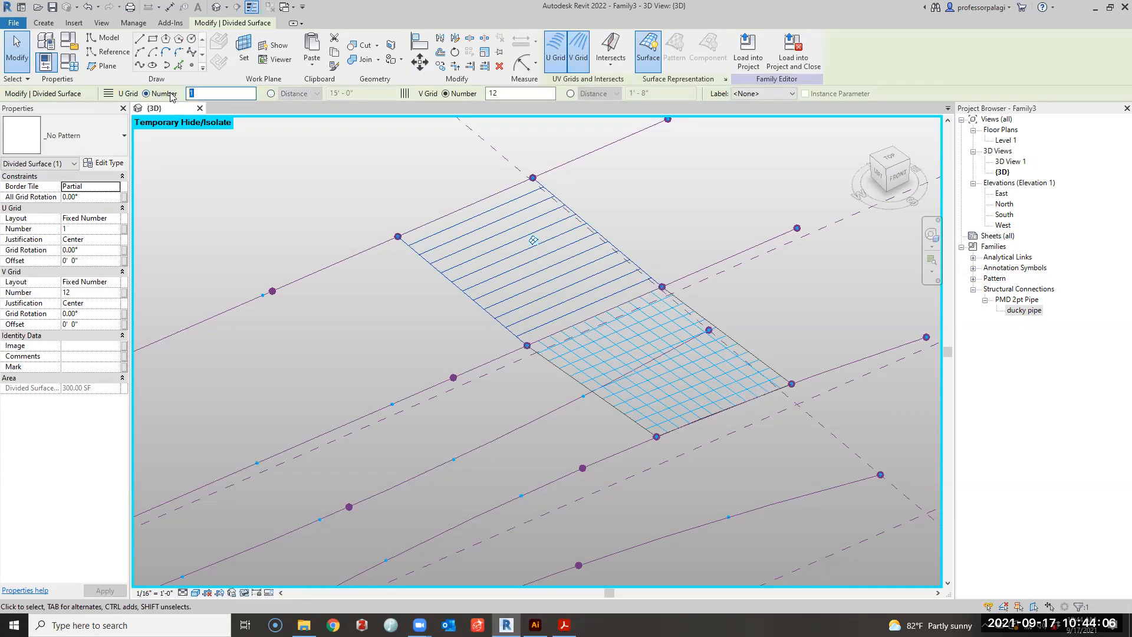
text(7)
key(Return)
double_click(487, 94)
text(7)
key(Return)
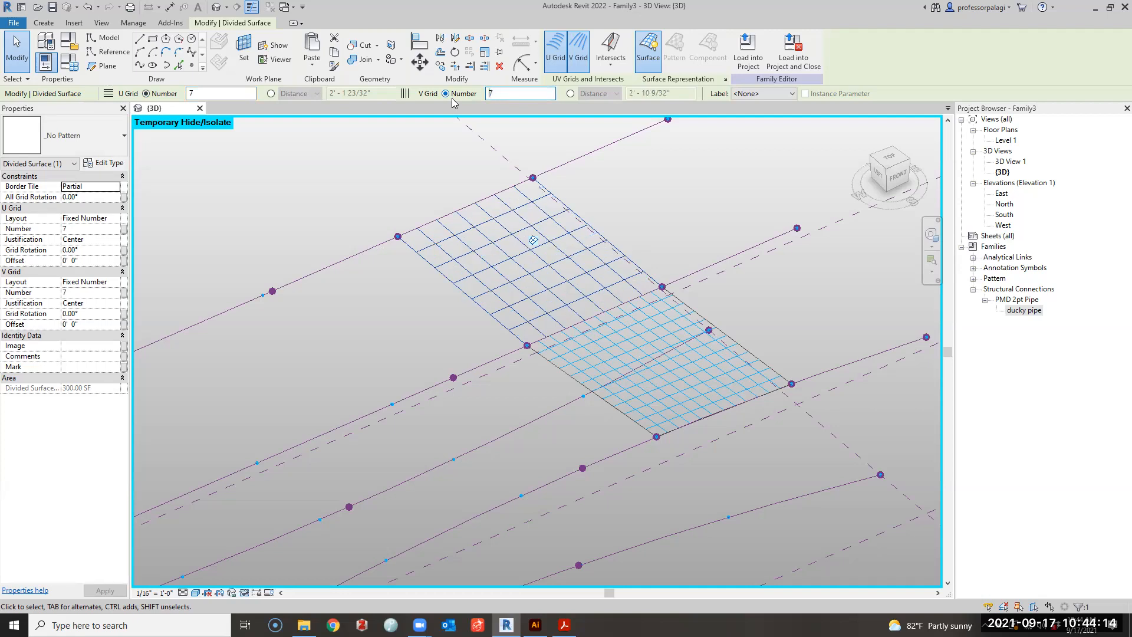
Switch the northern divided surface's U and V grids to fixed distances of 3' each.
click(571, 94)
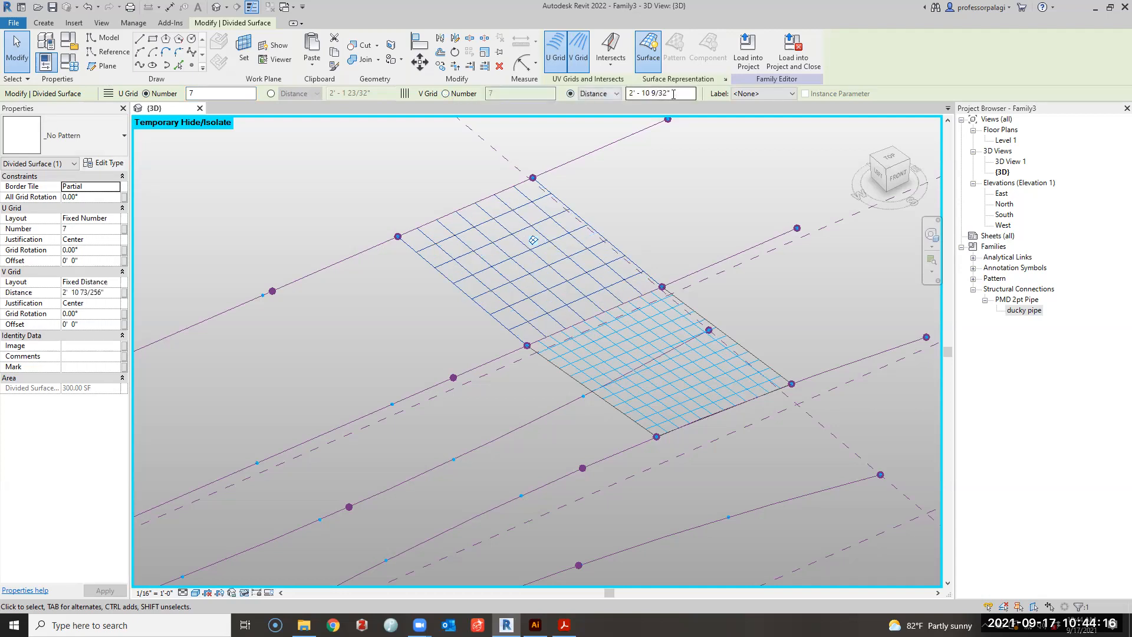
key(Tab)
text(3')
click(287, 96)
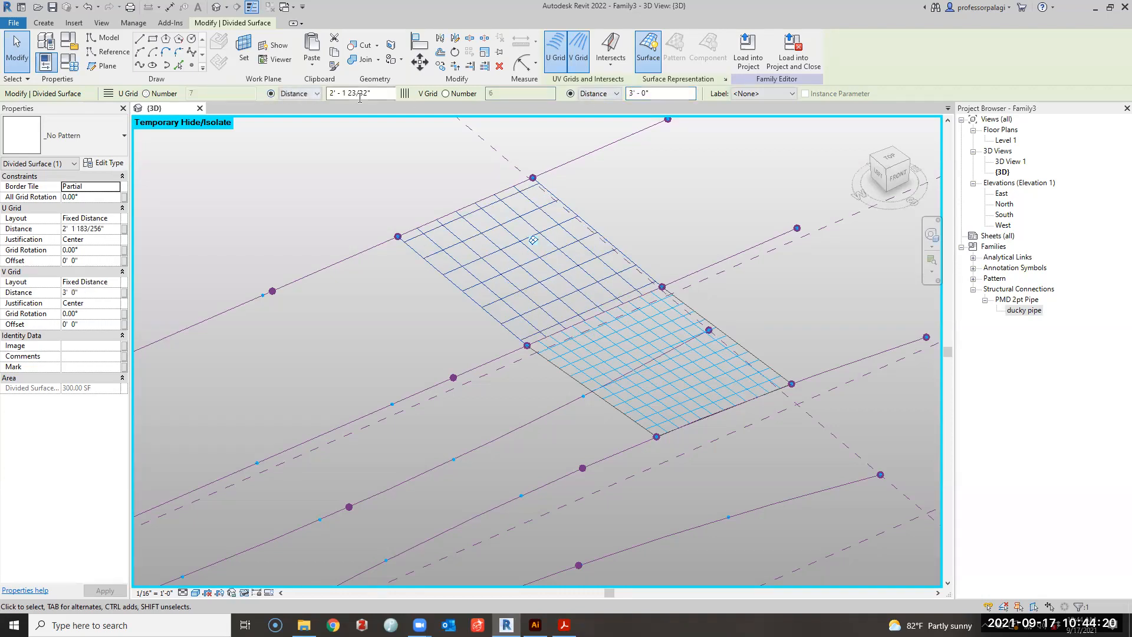
key(Tab)
text(3')
key(Return)
click(302, 156)
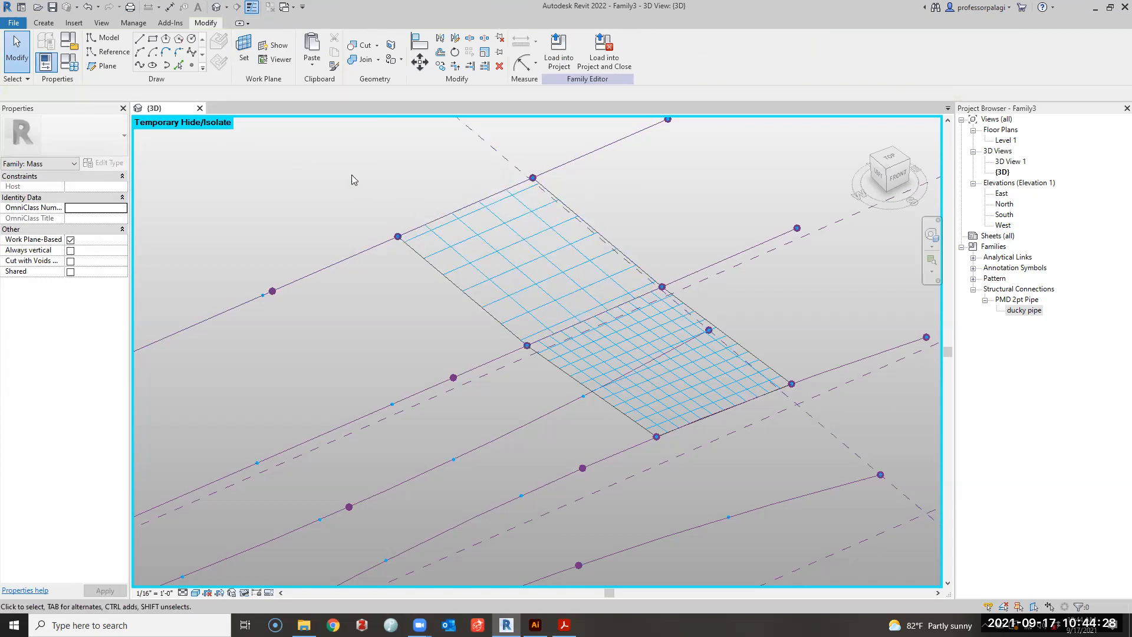
Set the northern divided surface's U grid justification to End.
click(446, 269)
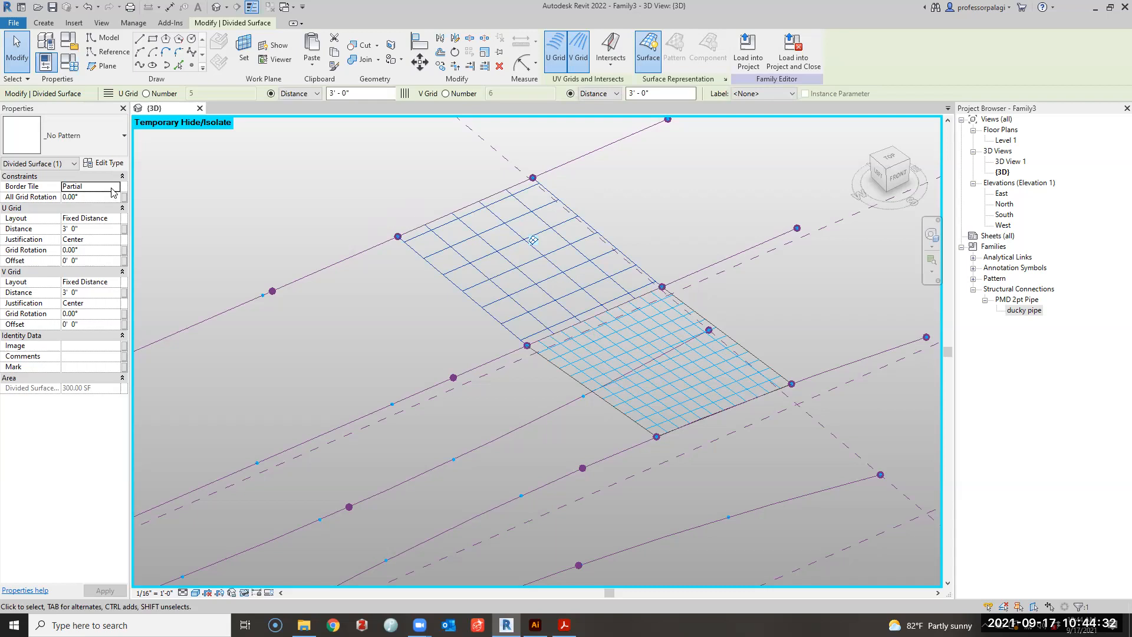
click(115, 239)
click(78, 268)
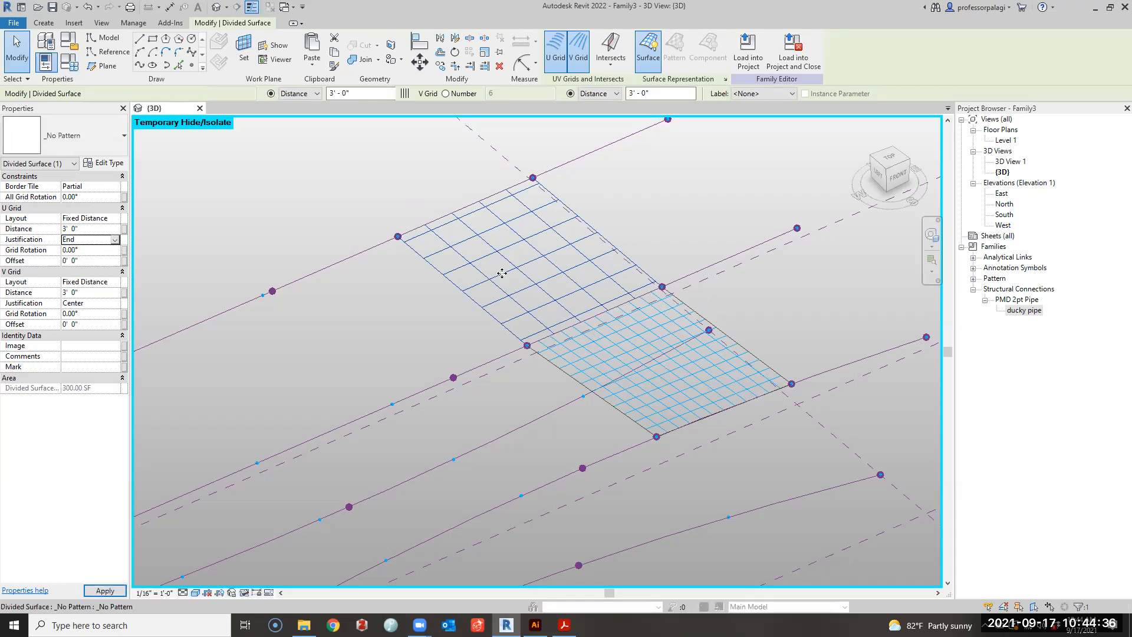
Try None as the northern divided surface's U grid layout, and return it to Fixed Distance.
click(112, 219)
click(115, 218)
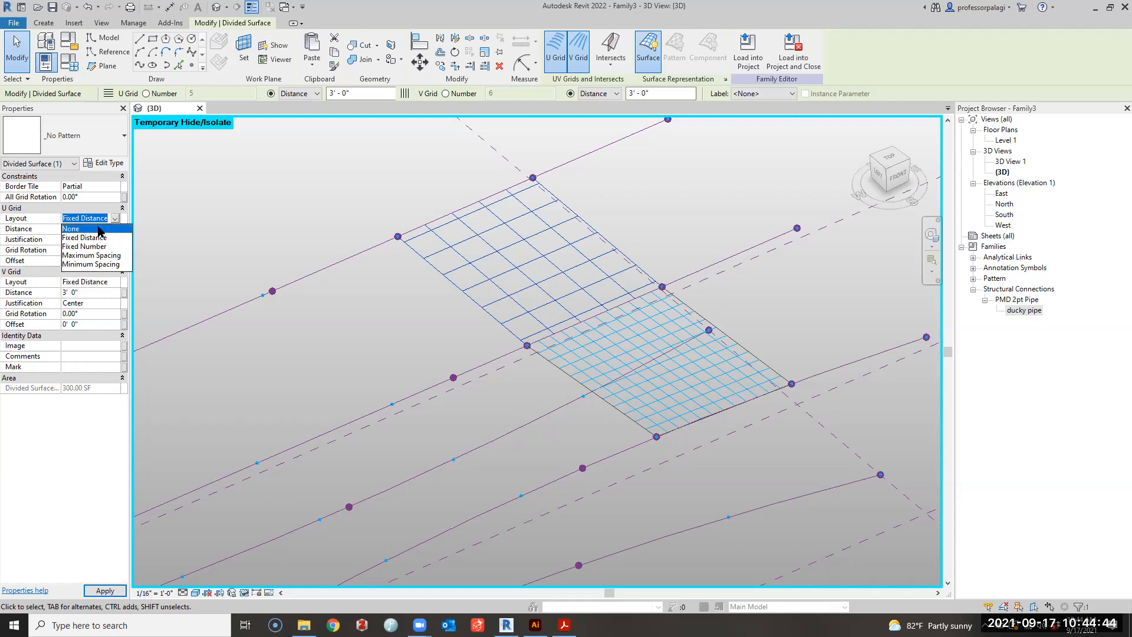
click(99, 229)
click(115, 218)
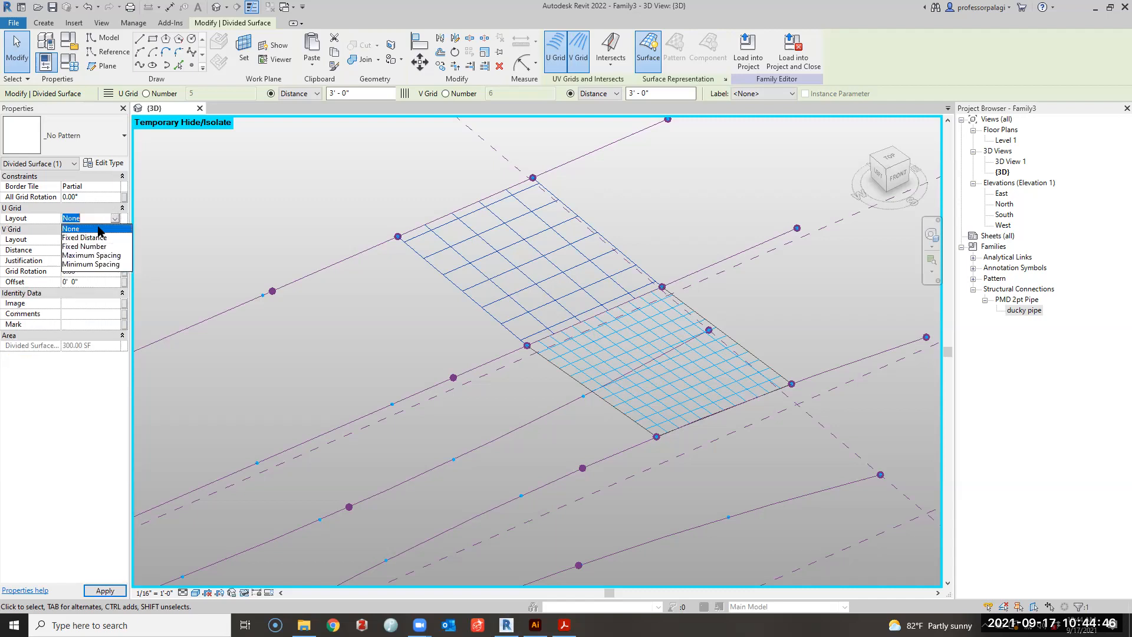
click(97, 238)
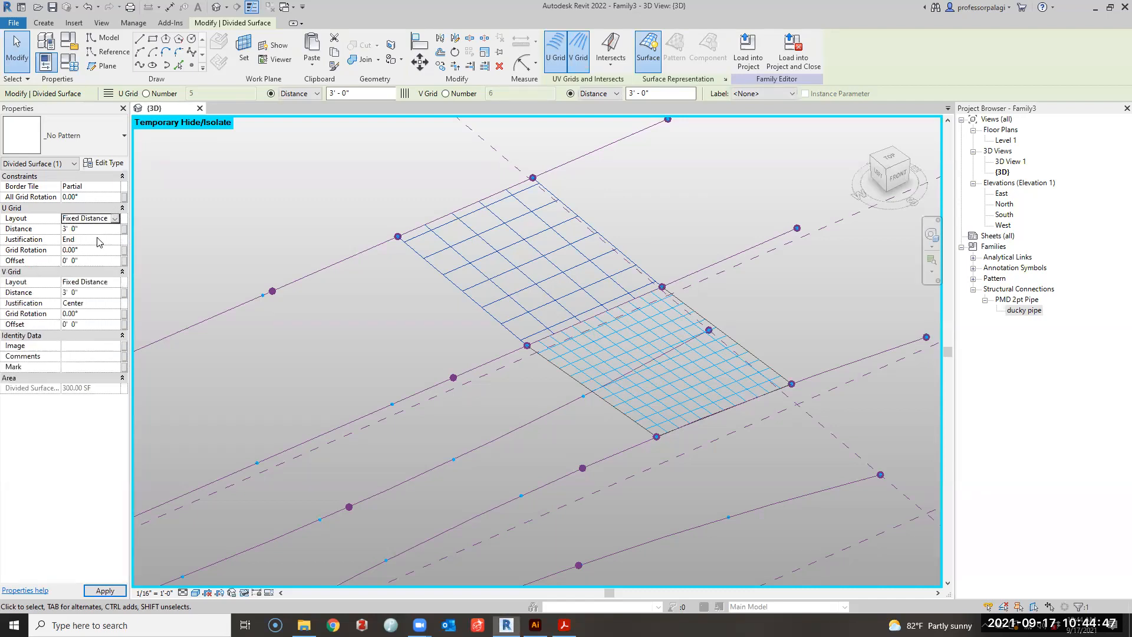
click(323, 213)
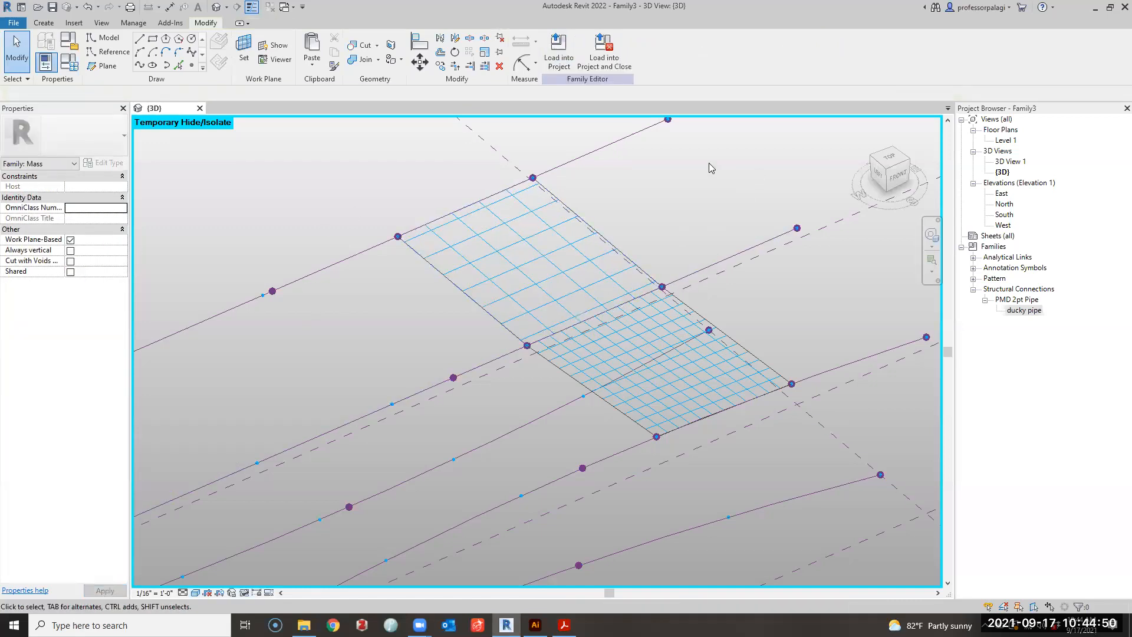
Try Beginning as the northern divided surface's V grid justification, and settle on End.
click(506, 248)
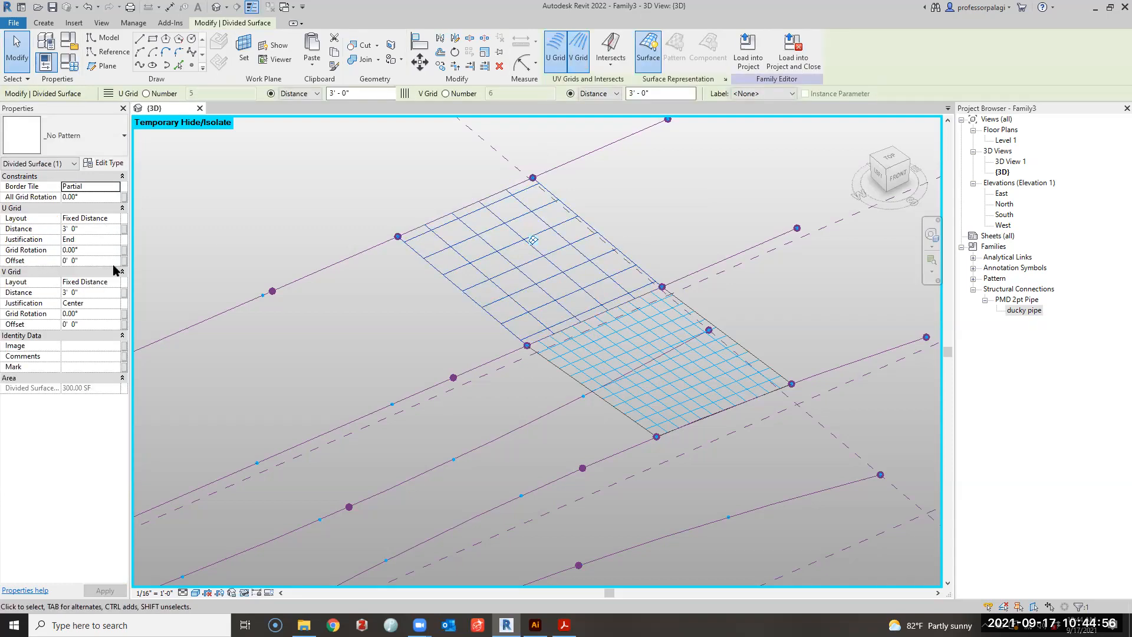
click(112, 303)
click(114, 304)
click(78, 313)
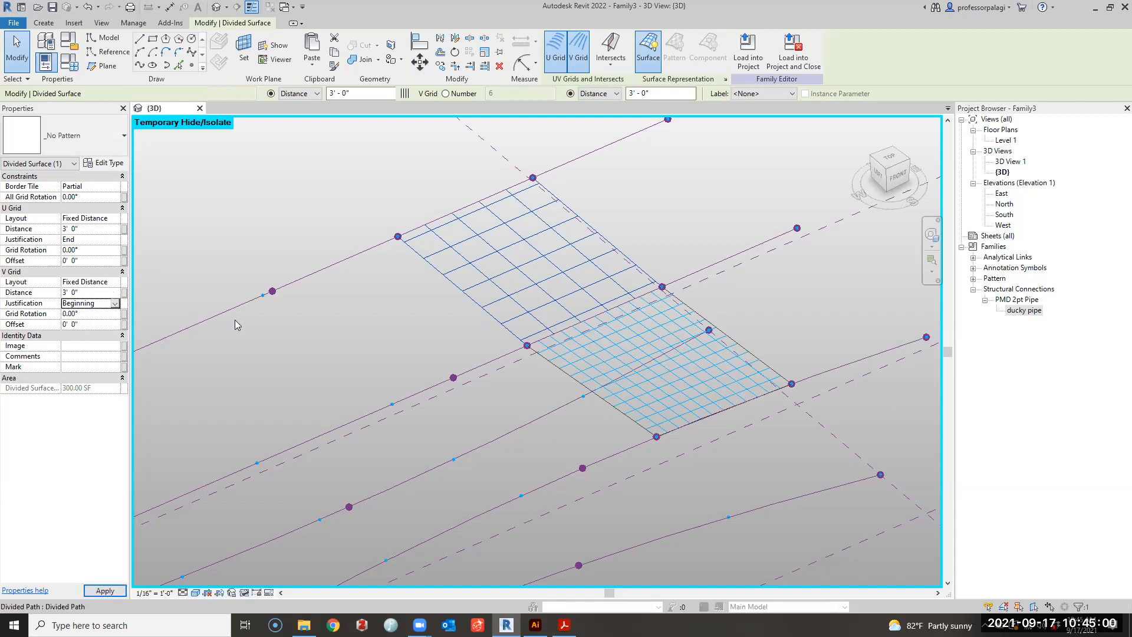
click(114, 303)
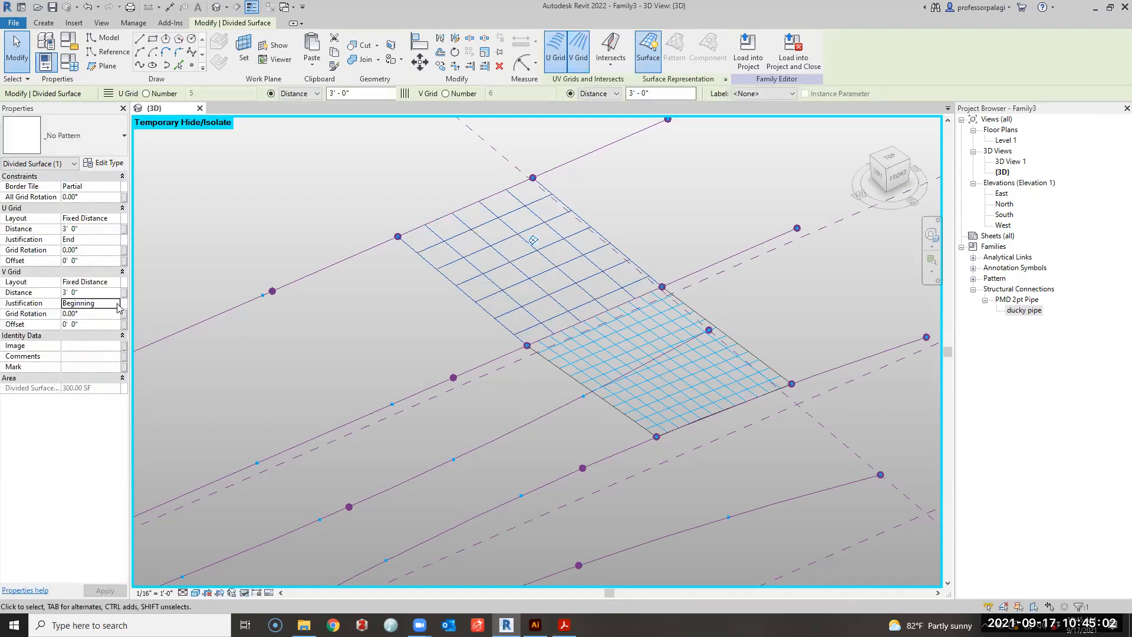
click(114, 302)
click(84, 331)
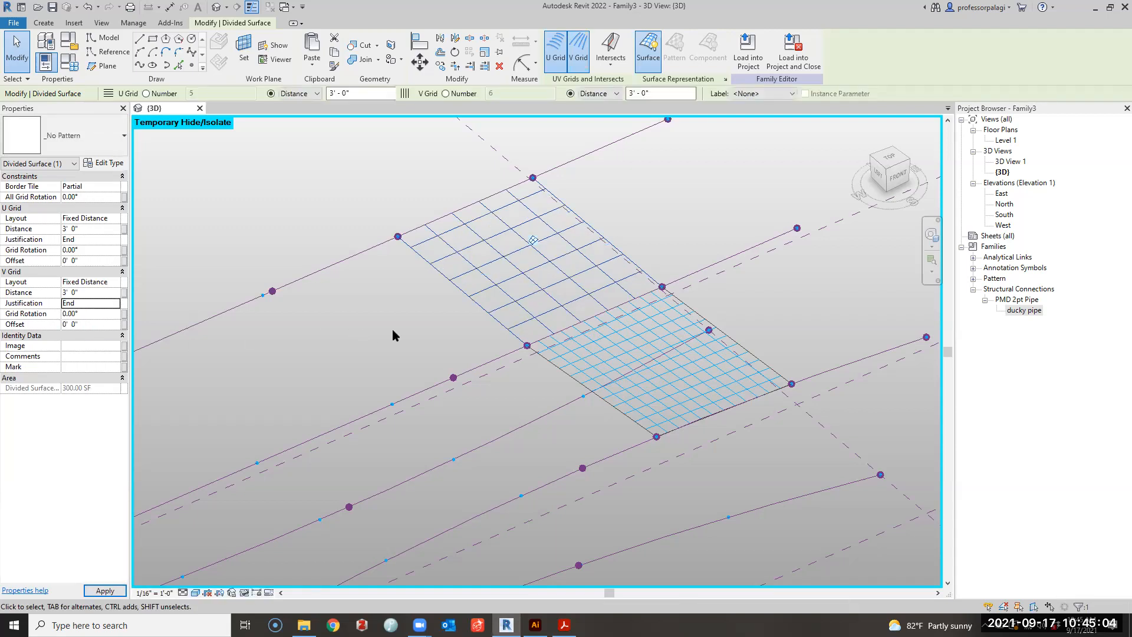
click(391, 329)
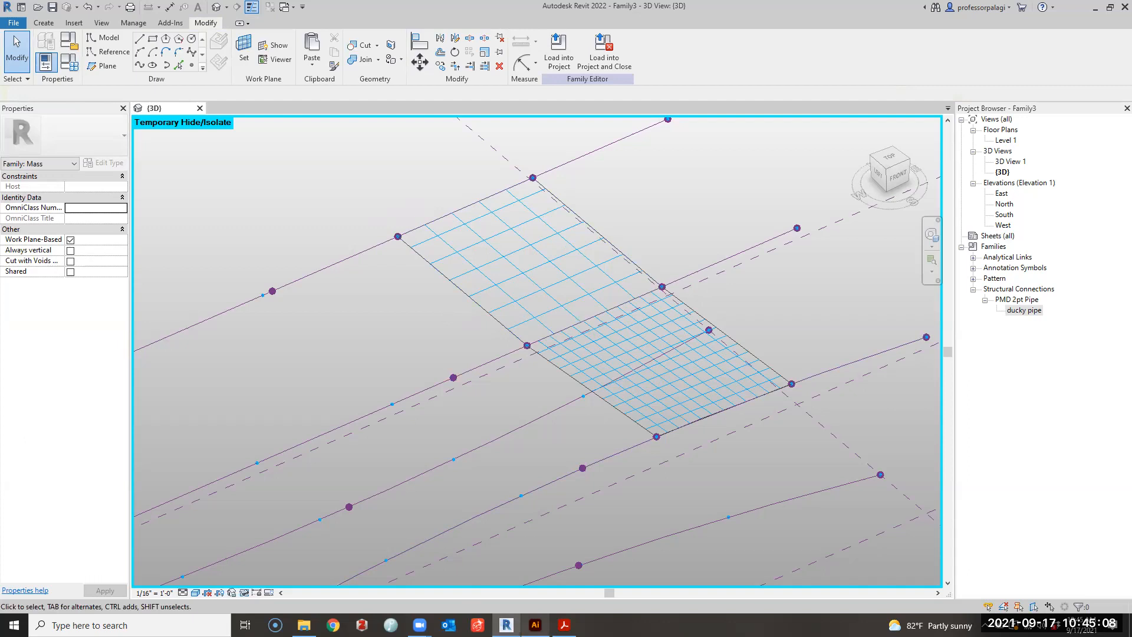
Look at the market hall section and plan in the Adobe Acrobat PDF and return to Revit.
click(564, 625)
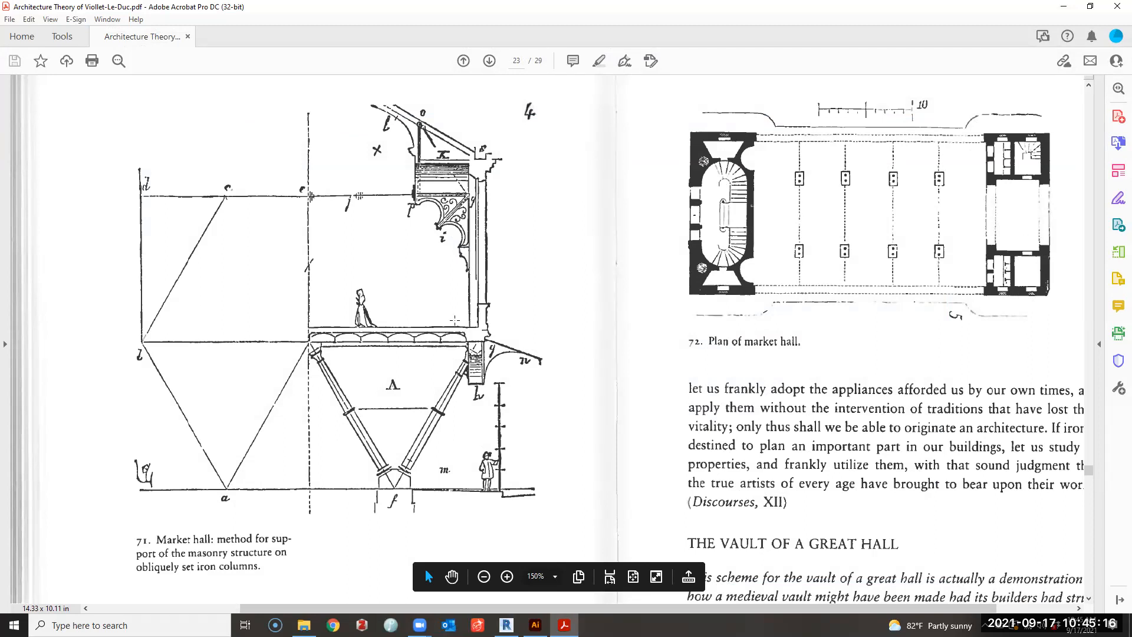
click(506, 625)
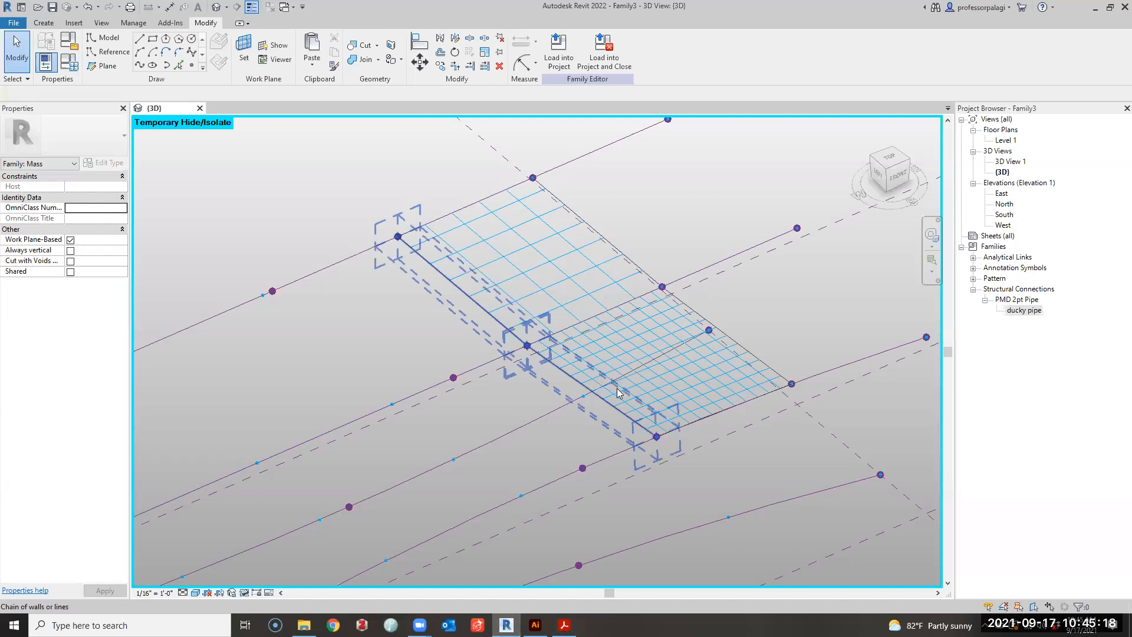
Switch the southern divided surface's U and V grids to fixed distances of 3' each.
click(620, 363)
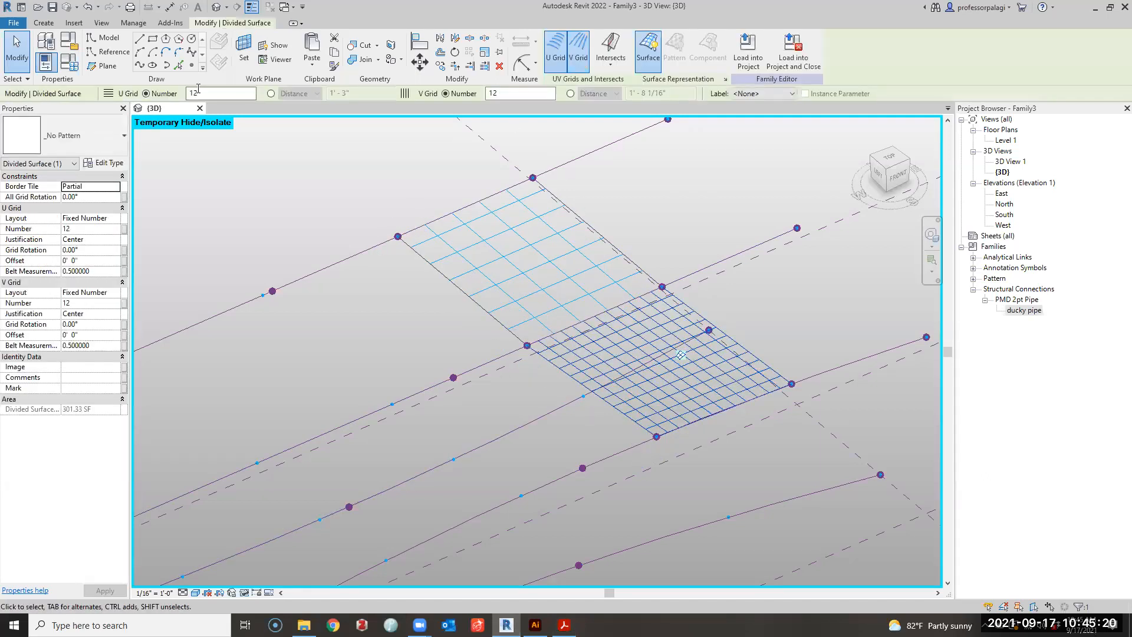
double_click(198, 92)
click(271, 94)
text(3')
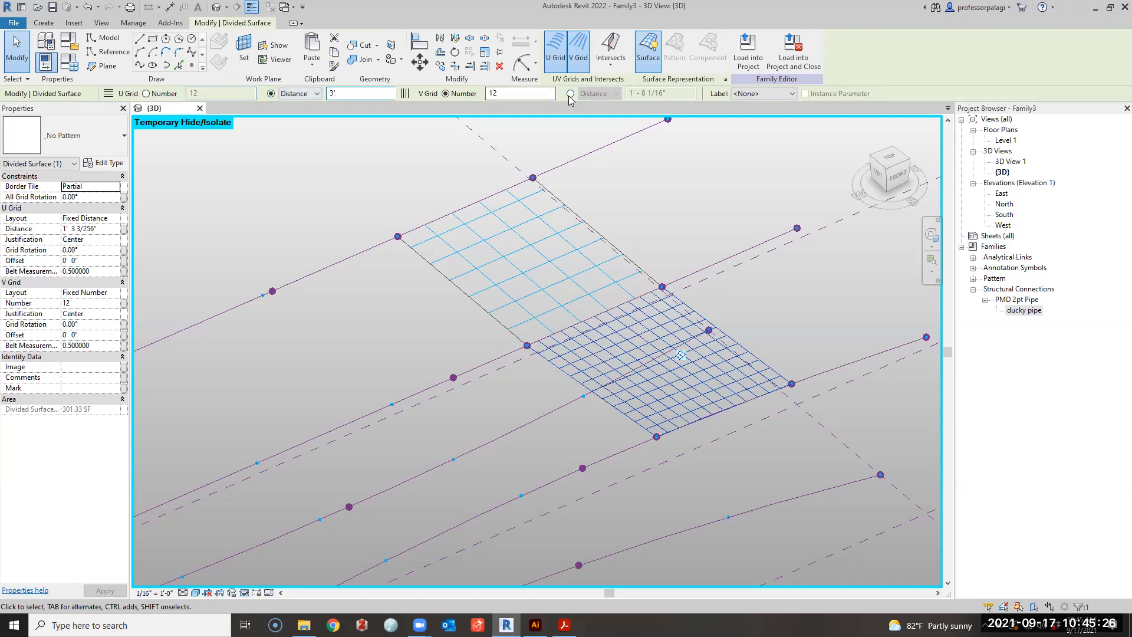
click(570, 94)
text(3)
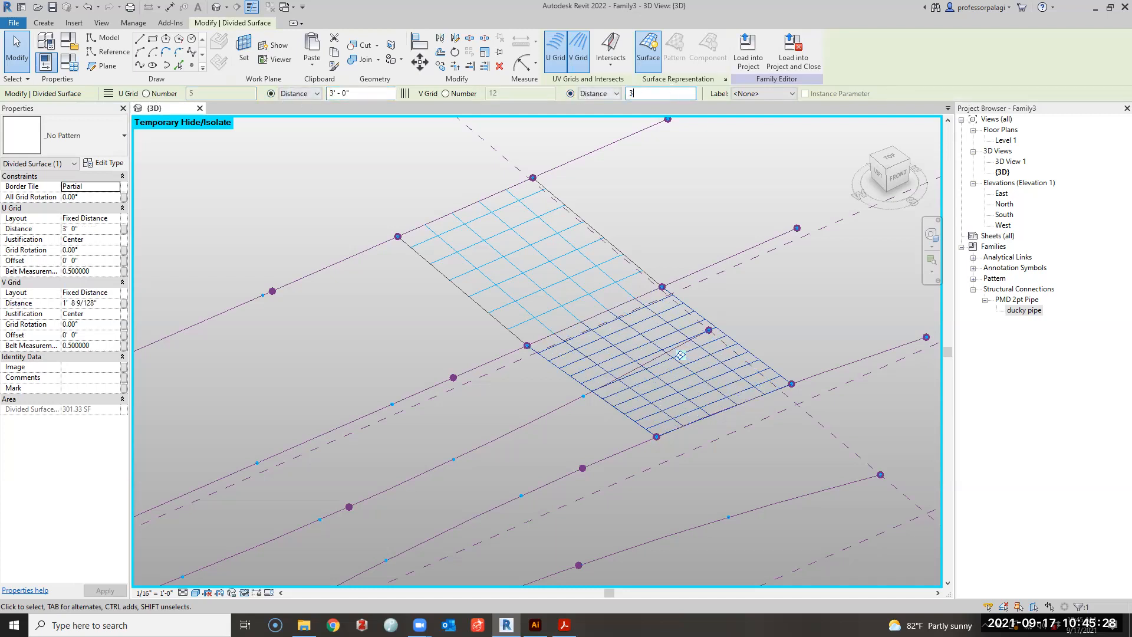
text(')
key(Return)
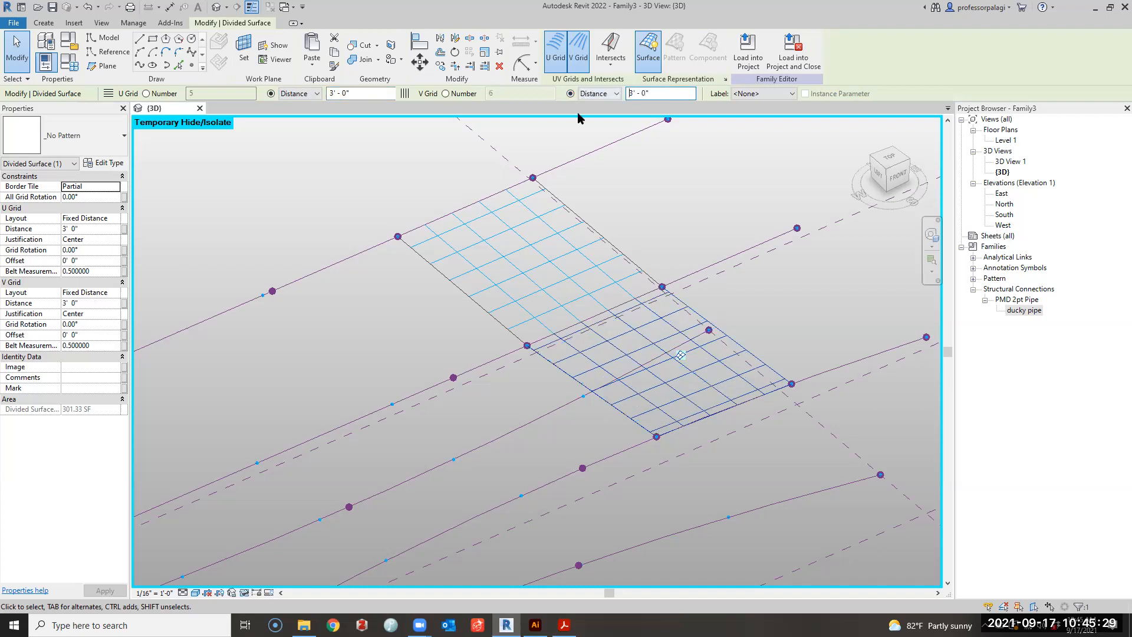
click(345, 172)
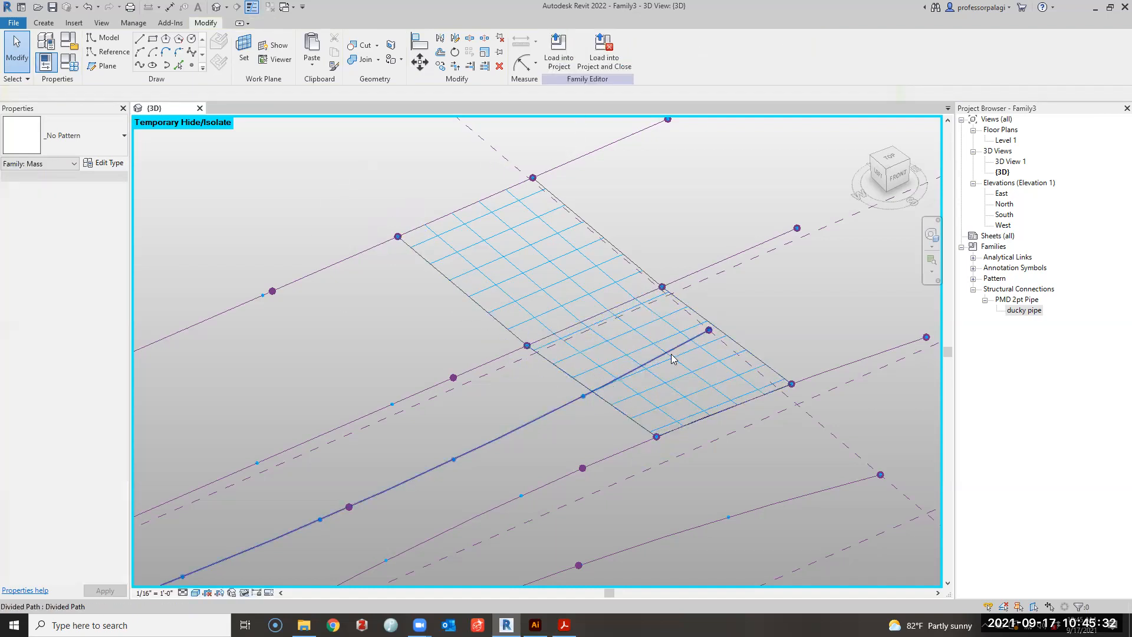
Set the southern divided surface's V grid justification to Beginning.
click(611, 345)
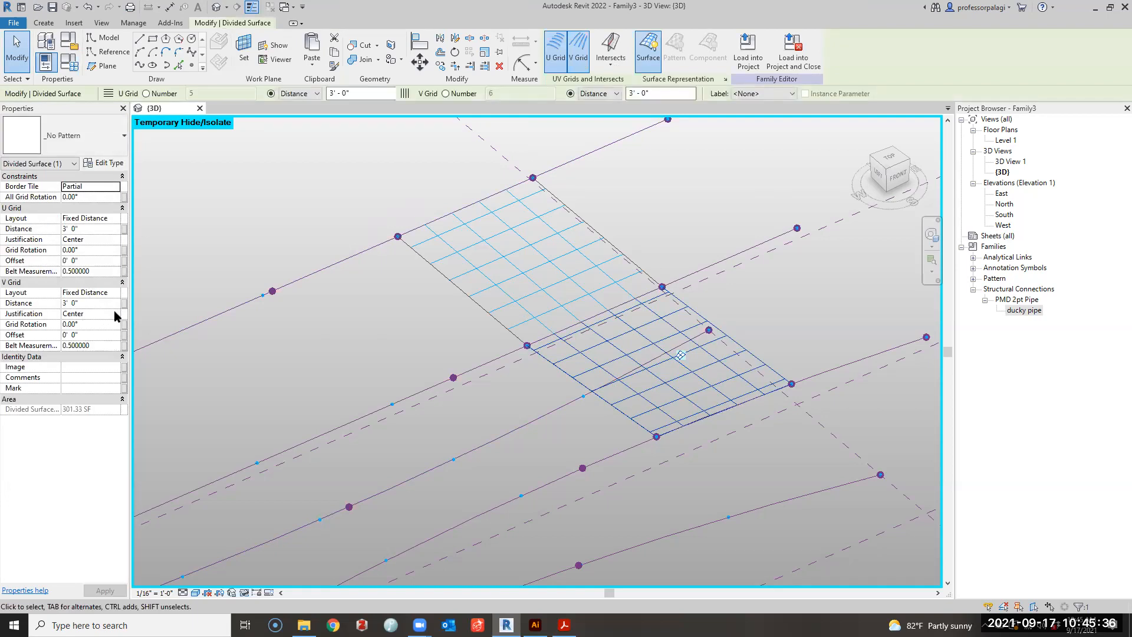
click(116, 314)
click(91, 324)
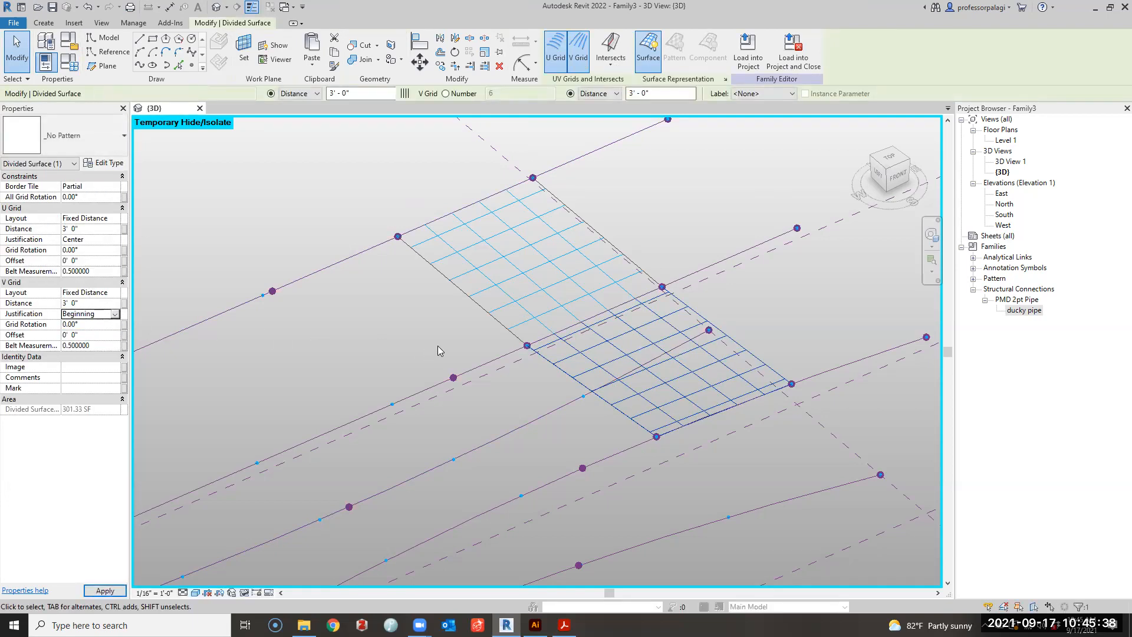
click(401, 345)
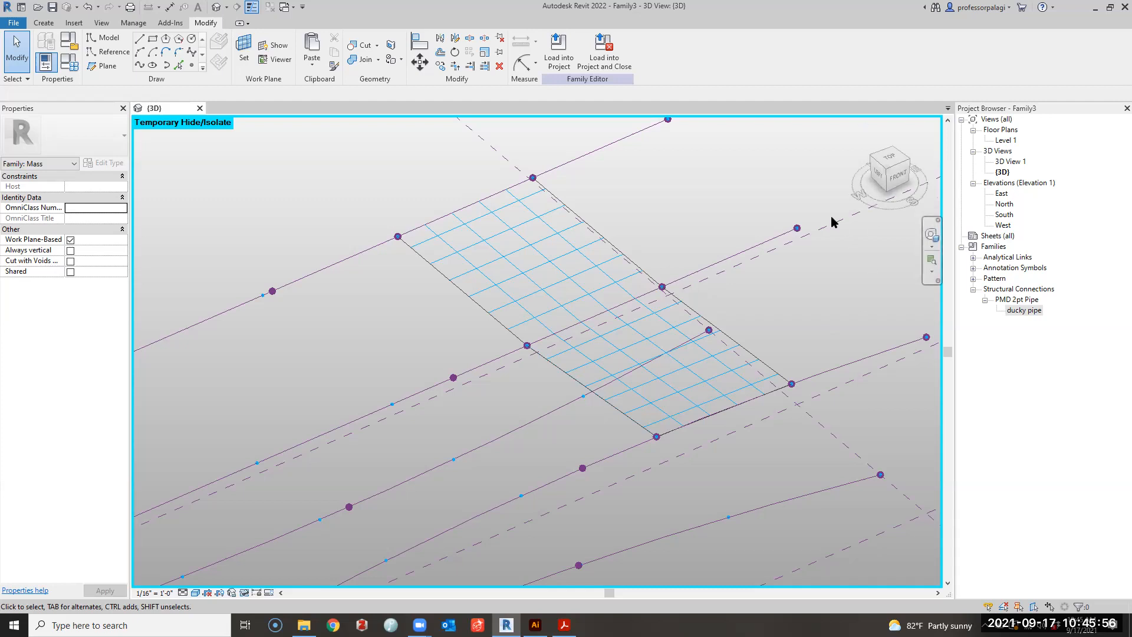
Duplicate the ducky pipe type as "ducky big girder" and set its pipe diameter to 2'.
double_click(1025, 310)
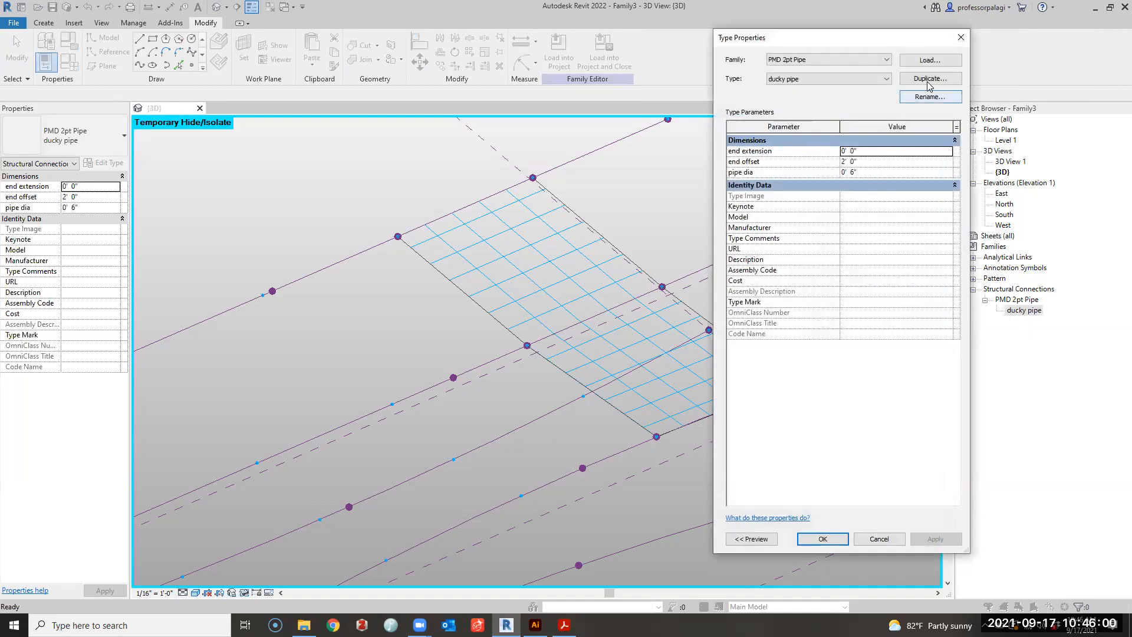
click(934, 79)
click(846, 288)
key(BackSpace)
key(BackSpace)
key(BackSpace)
key(BackSpace)
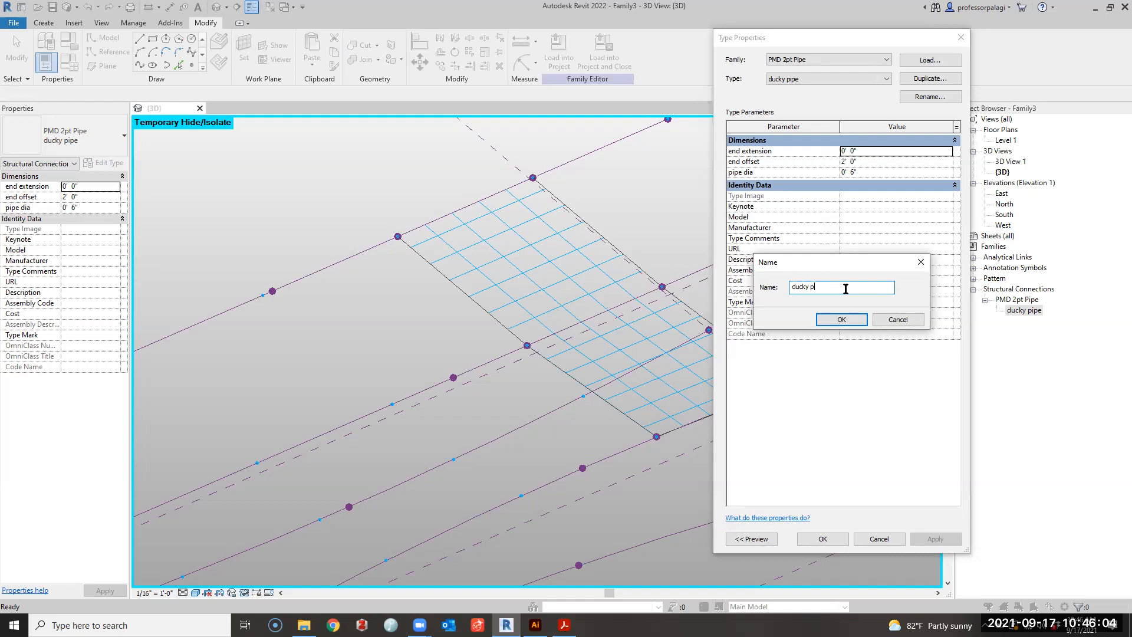
text(big girder)
key(Return)
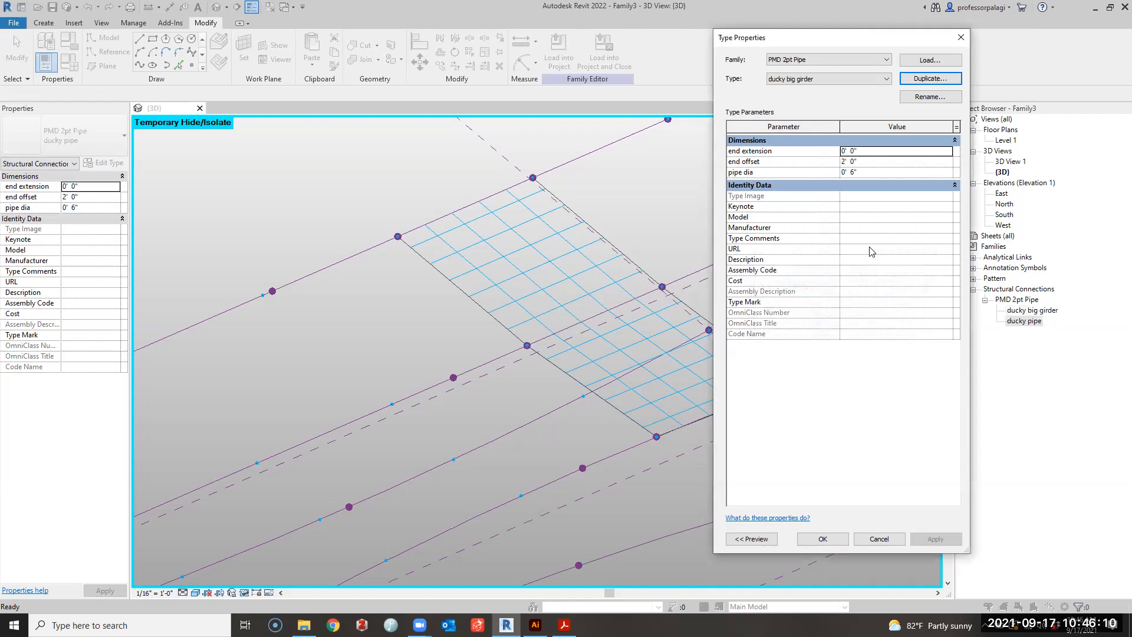
click(884, 174)
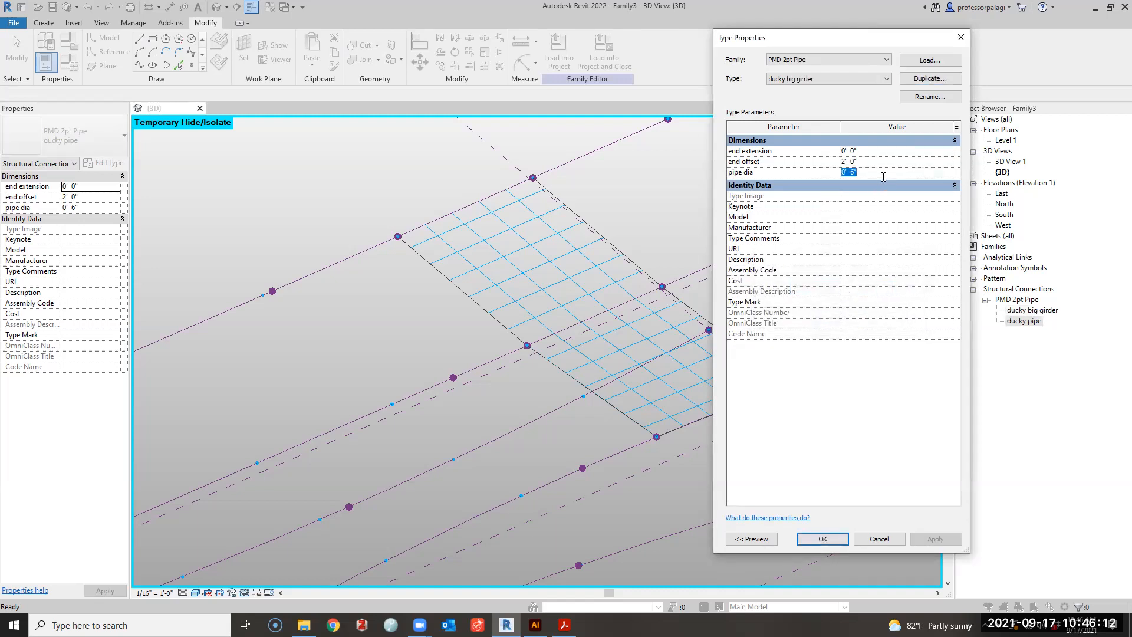
text(2)
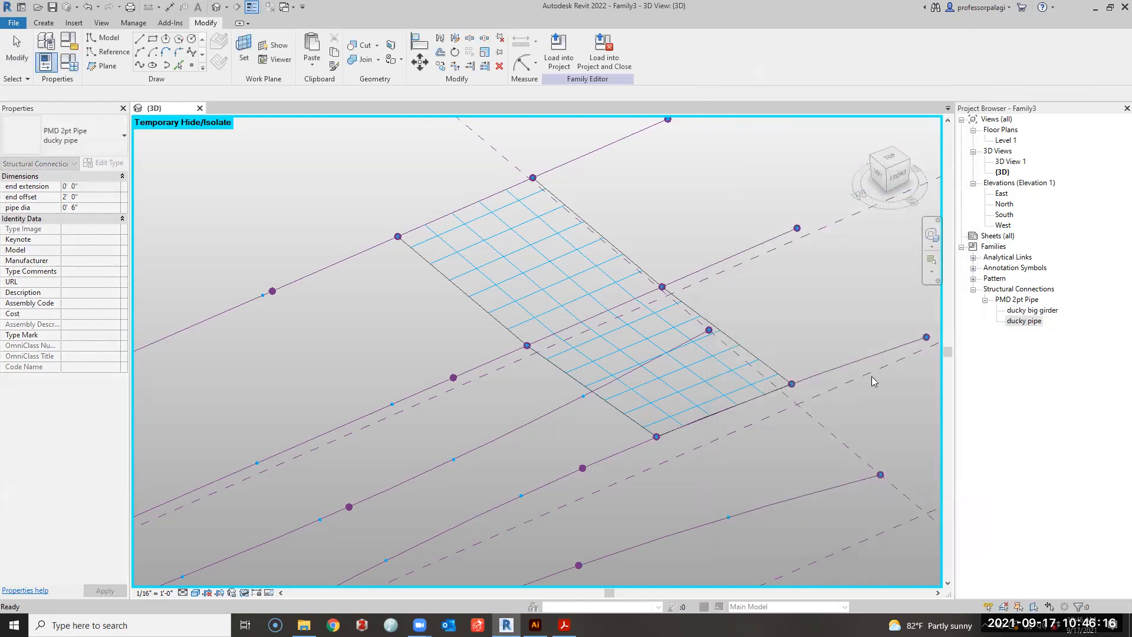
Try placing two ducky big girder pipes between the nodes along the western edge of the two divided surfaces.
drag(1032, 310, 502, 349)
click(526, 343)
click(657, 437)
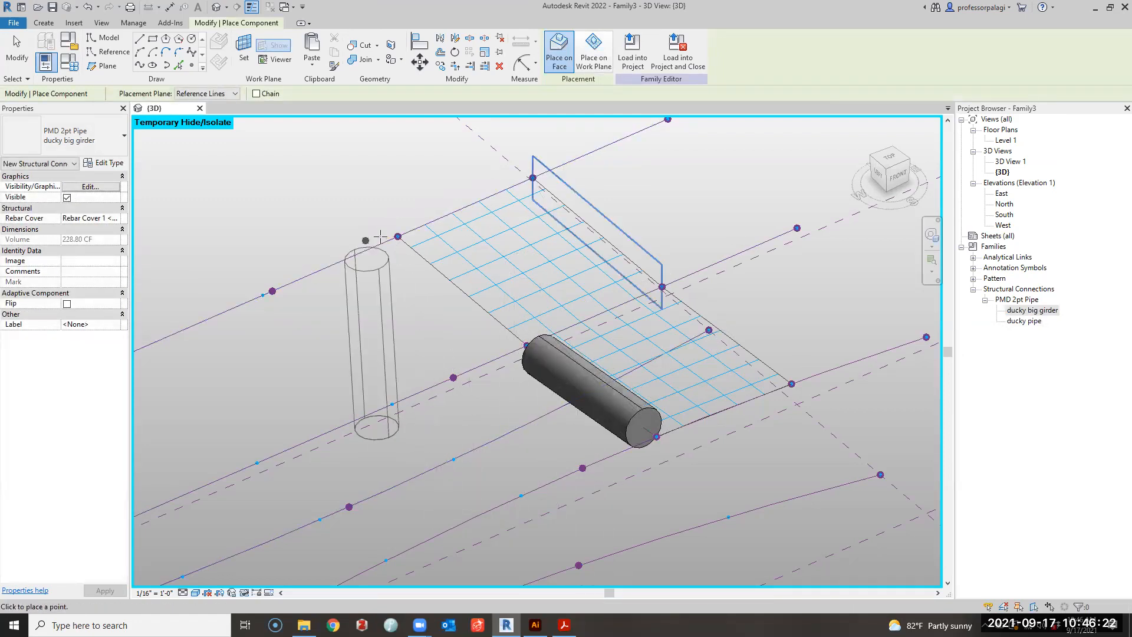
click(398, 236)
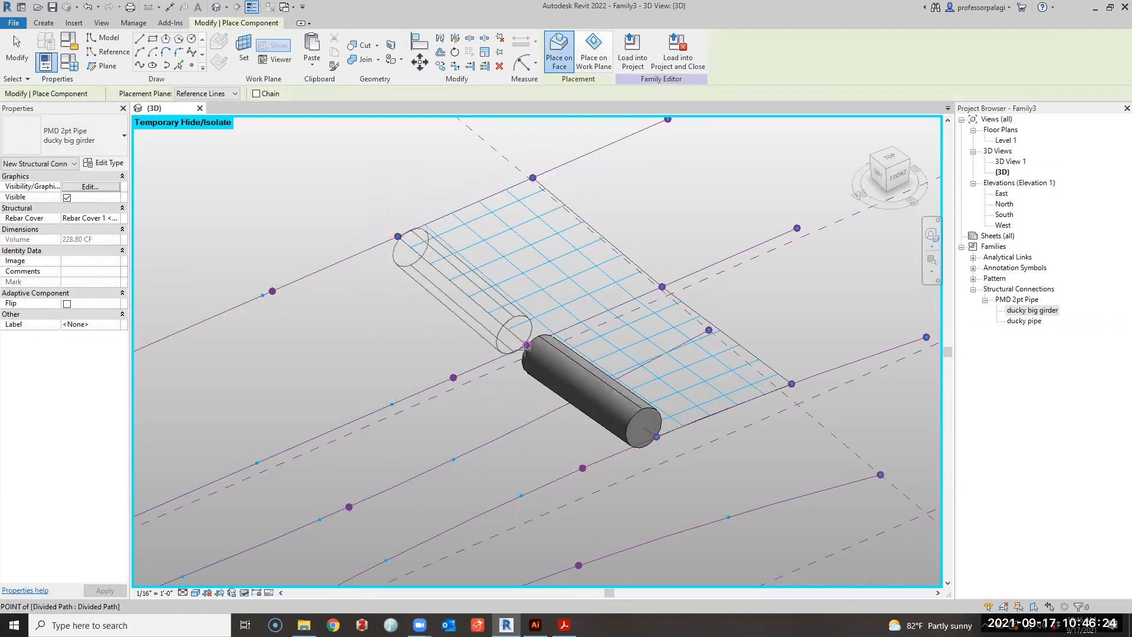
click(525, 344)
key(Escape)
key(Escape)
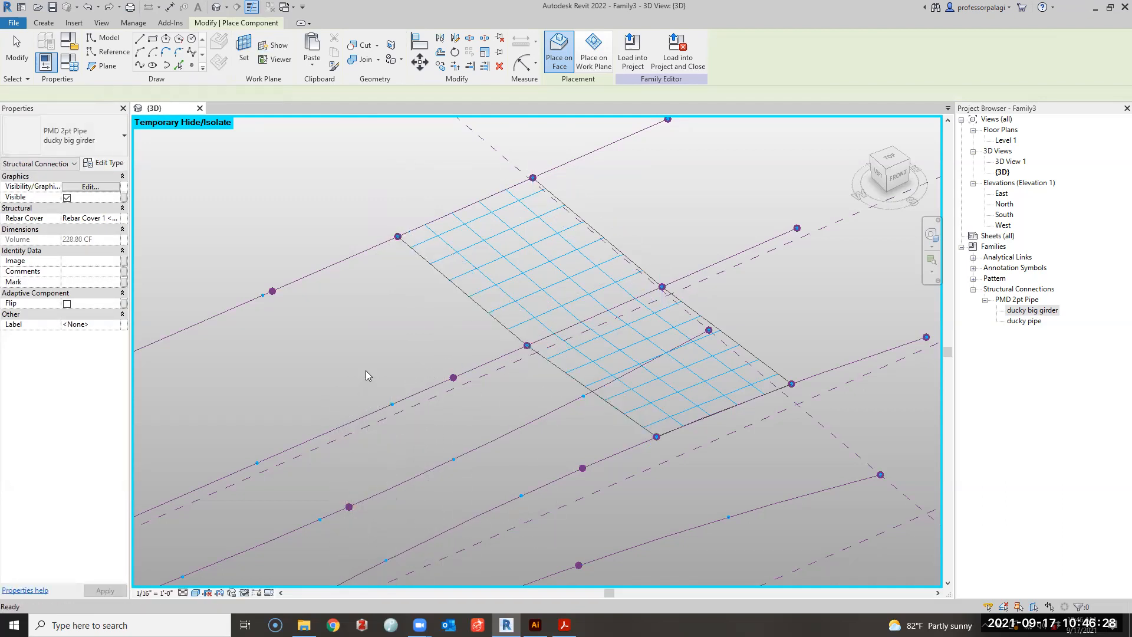
key(Escape)
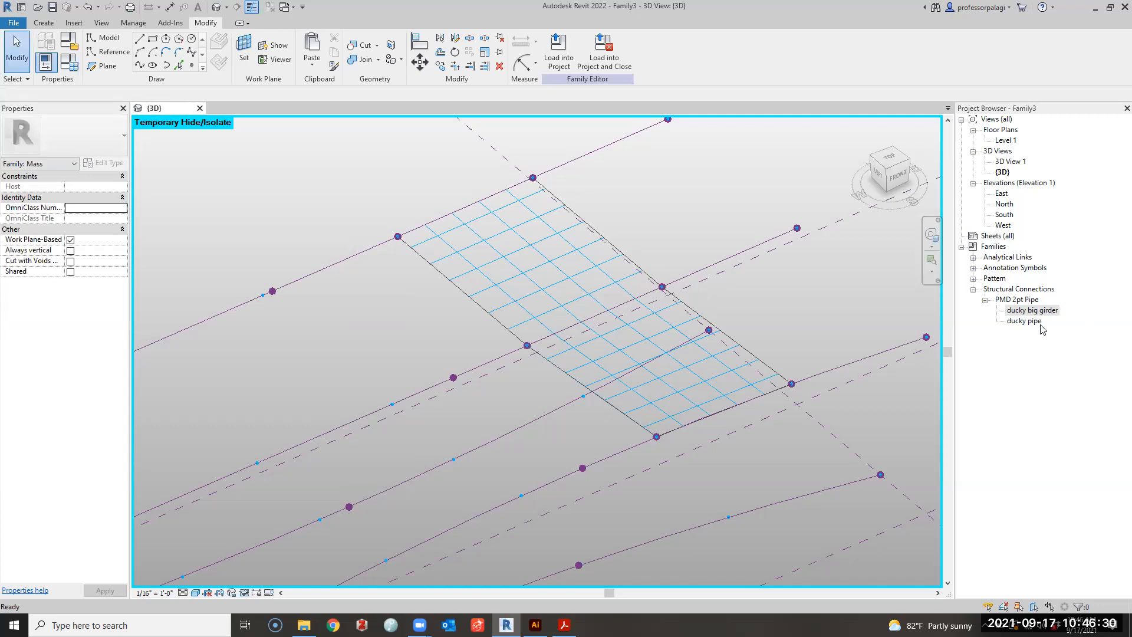
Duplicate the ducky big girder type as "tjoist" and set its pipe diameter to 3".
double_click(1034, 312)
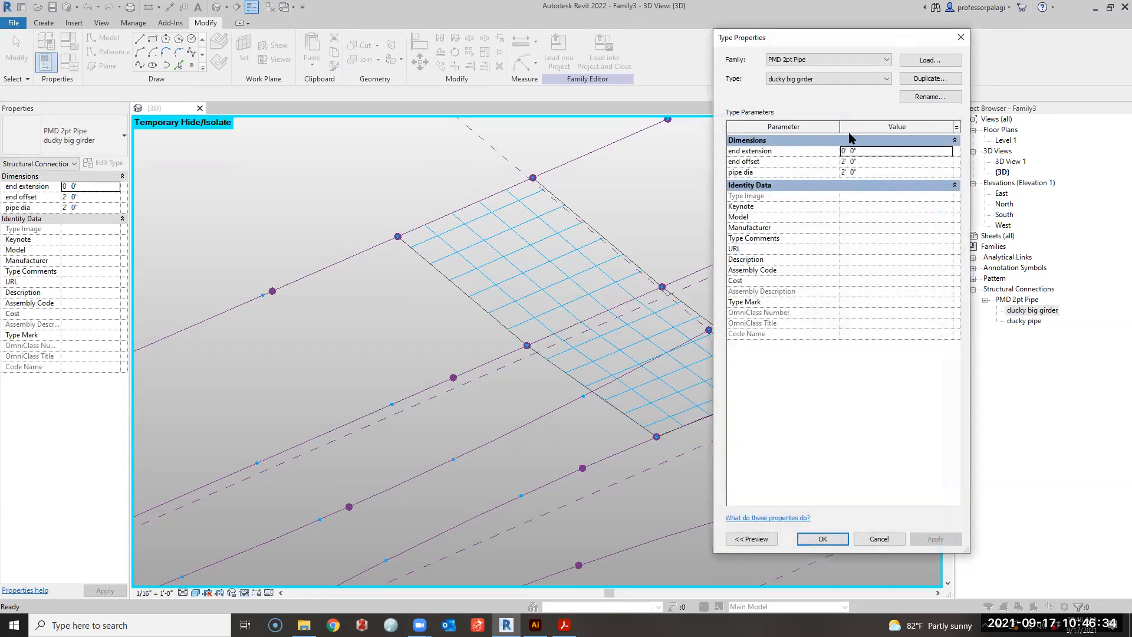
click(930, 78)
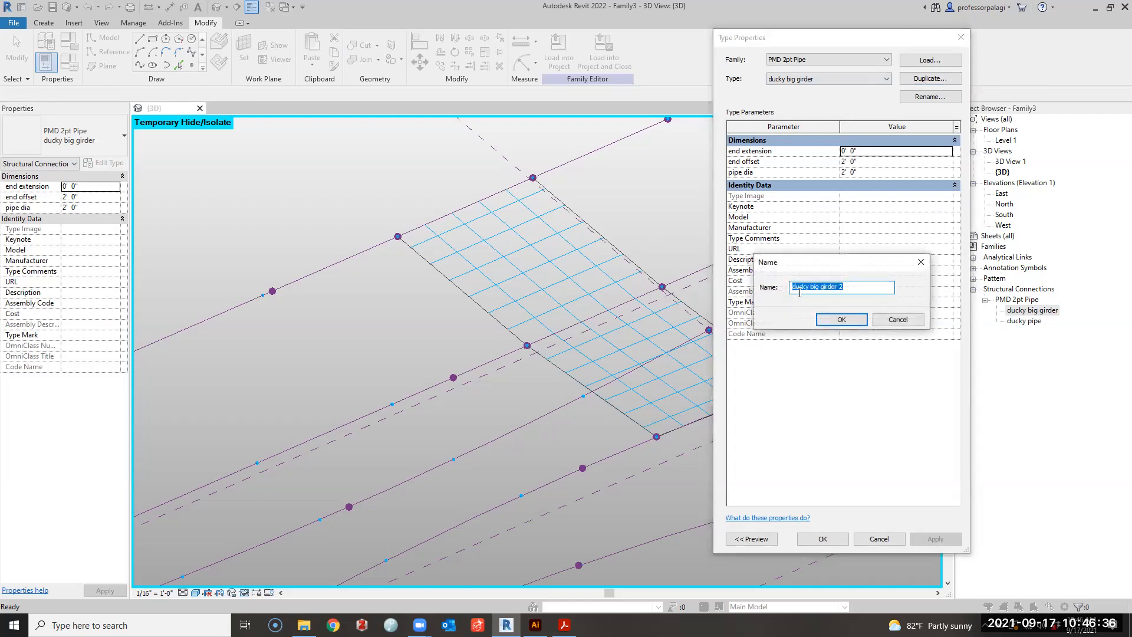
text(tjoist)
key(Return)
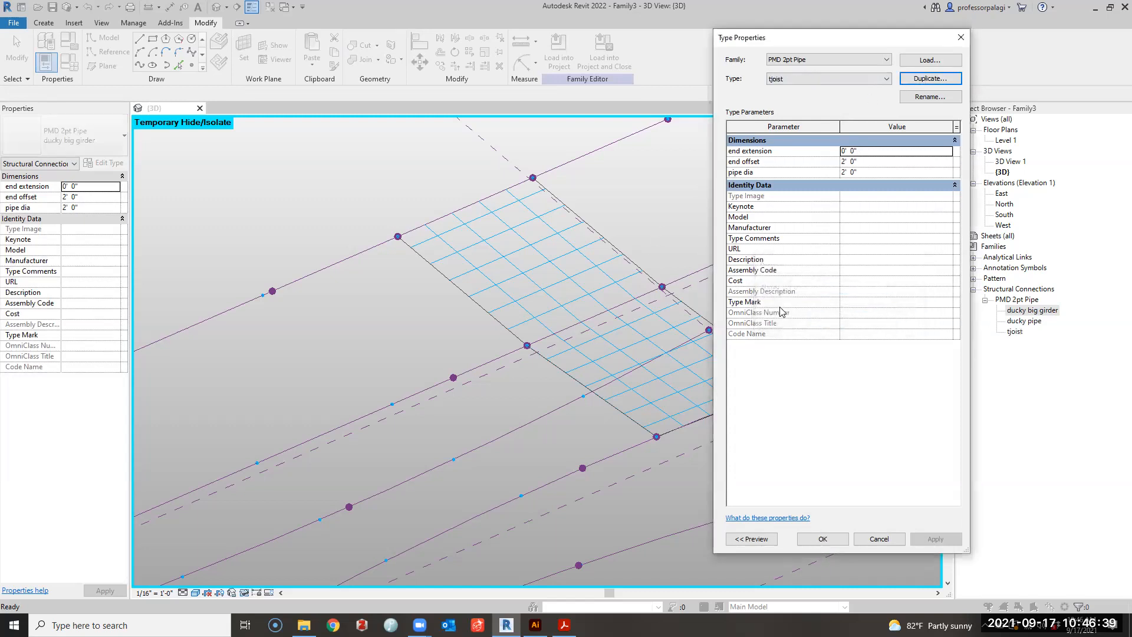
click(876, 171)
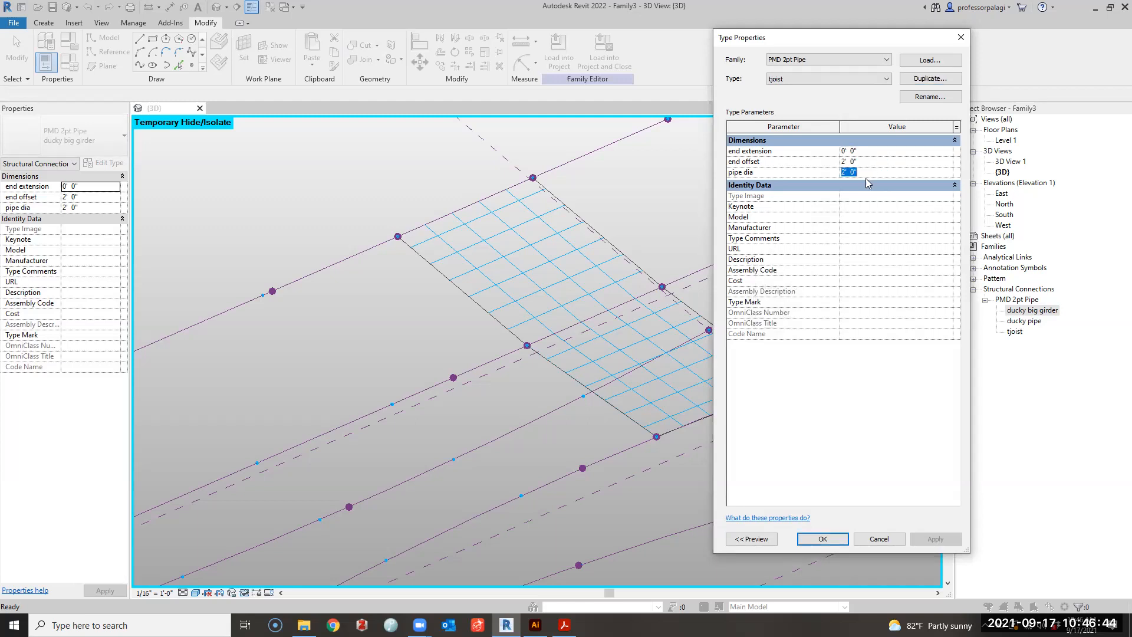
text(0' 3")
click(823, 539)
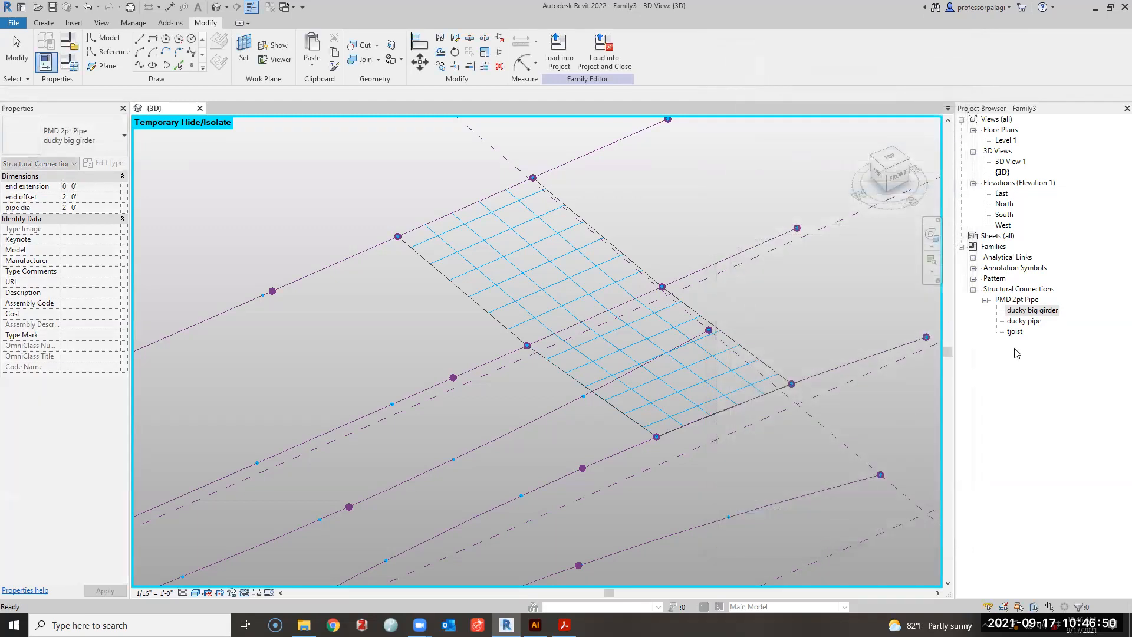
click(1016, 331)
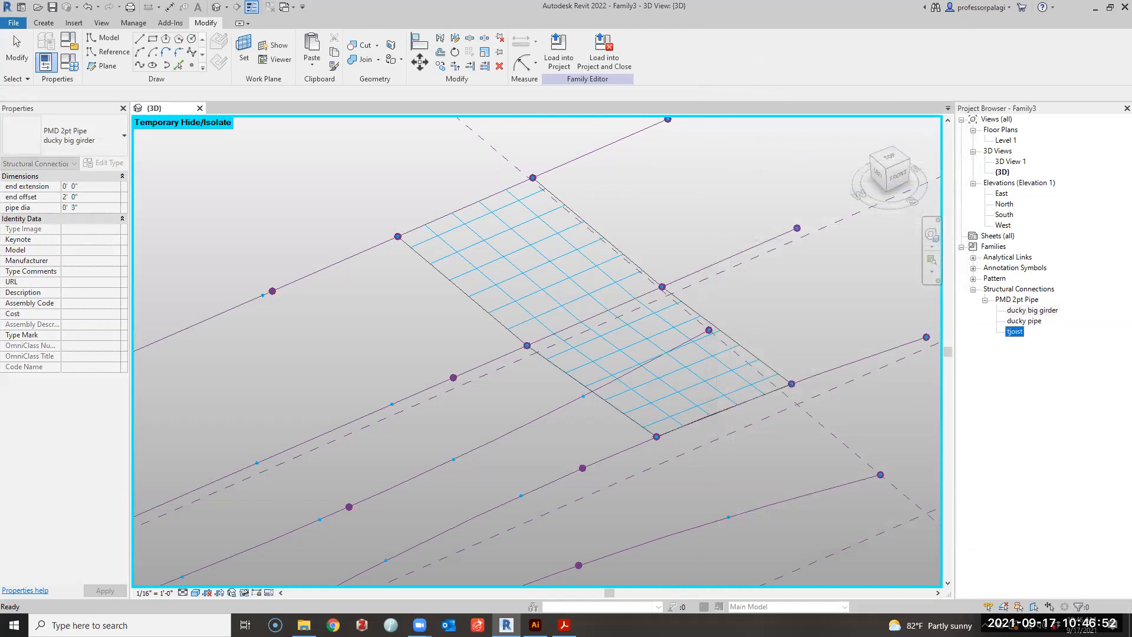
key(Escape)
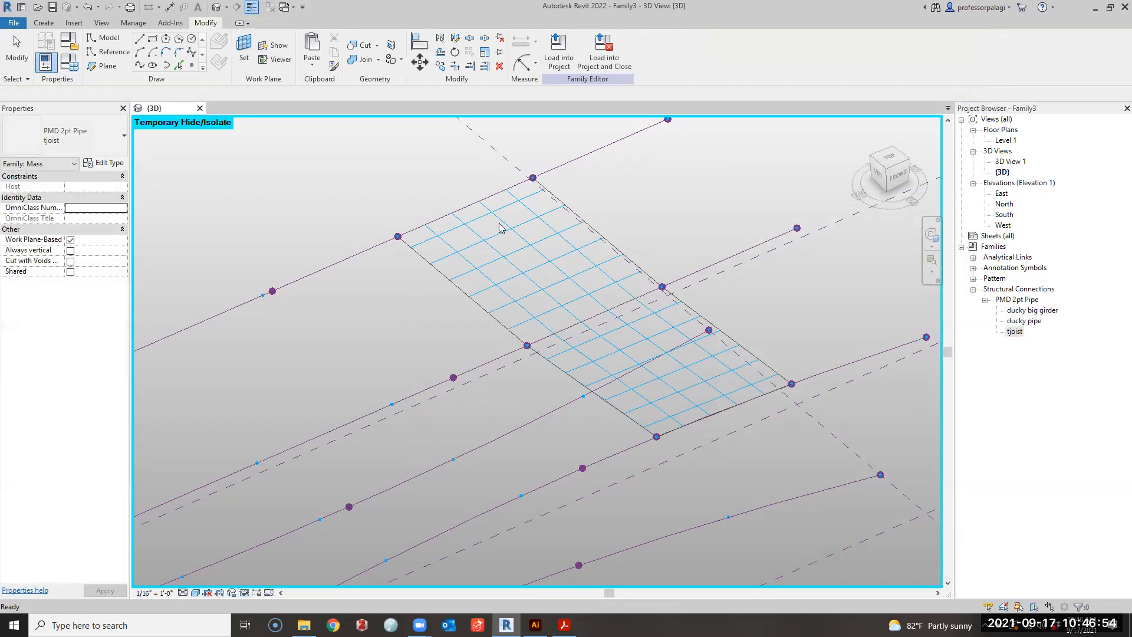
Turn on node display in the surface representation of both the northern and southern divided surfaces.
click(505, 222)
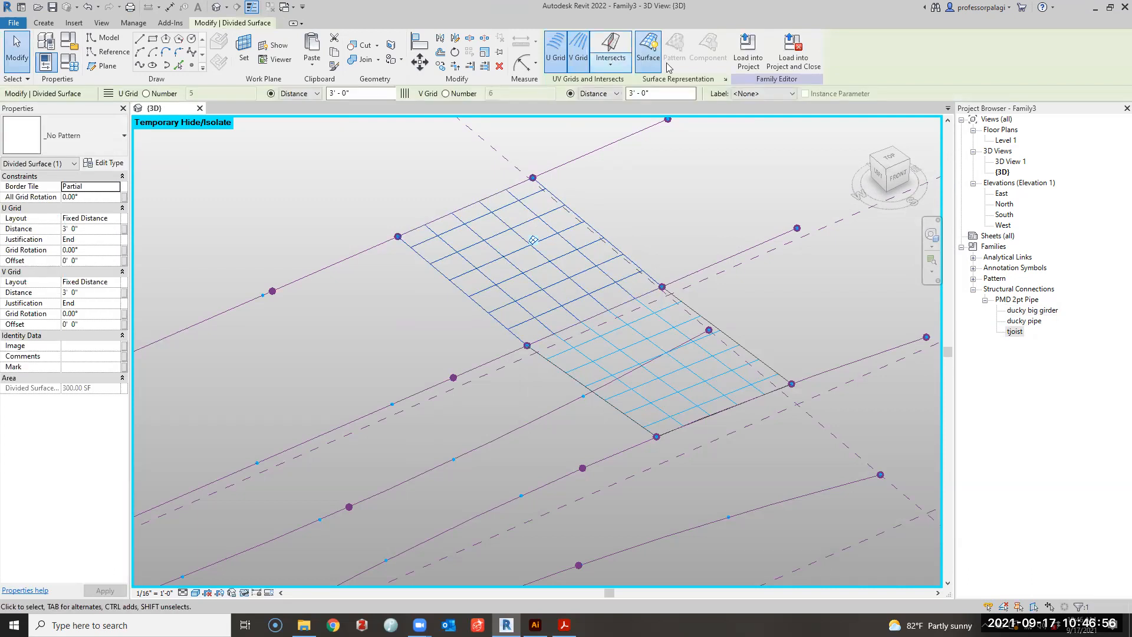
click(725, 79)
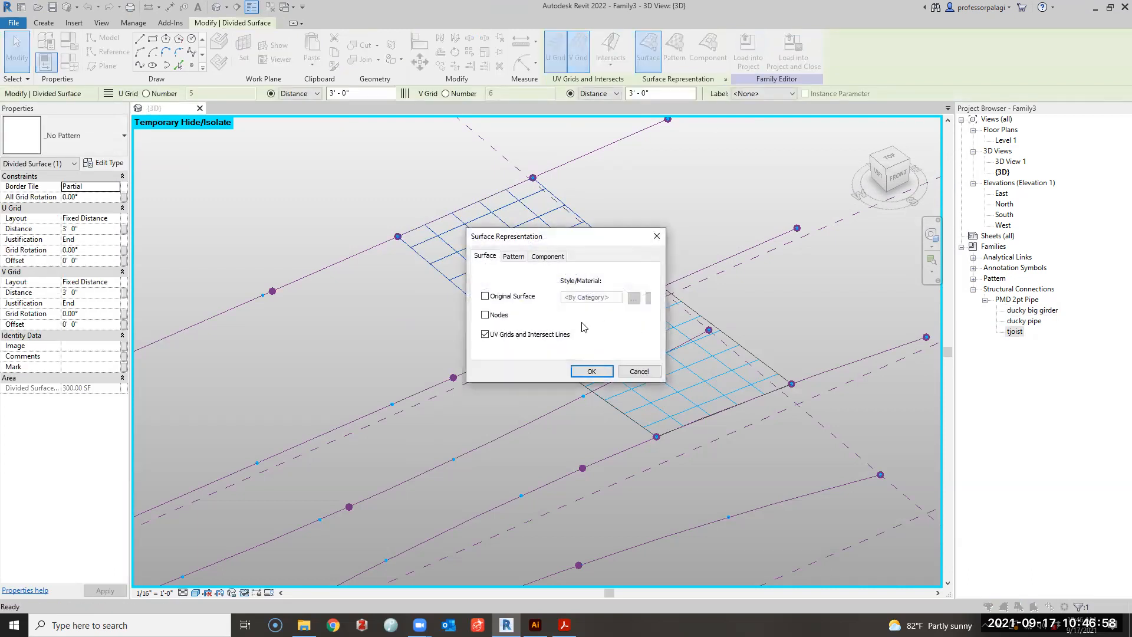
click(489, 317)
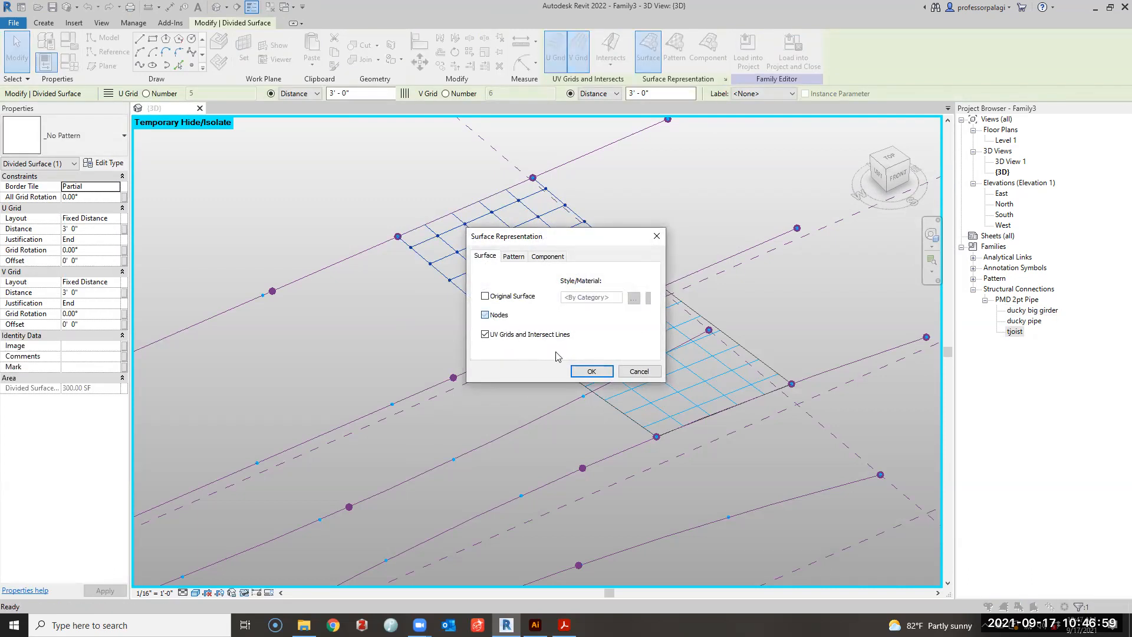
click(592, 372)
click(652, 283)
click(725, 79)
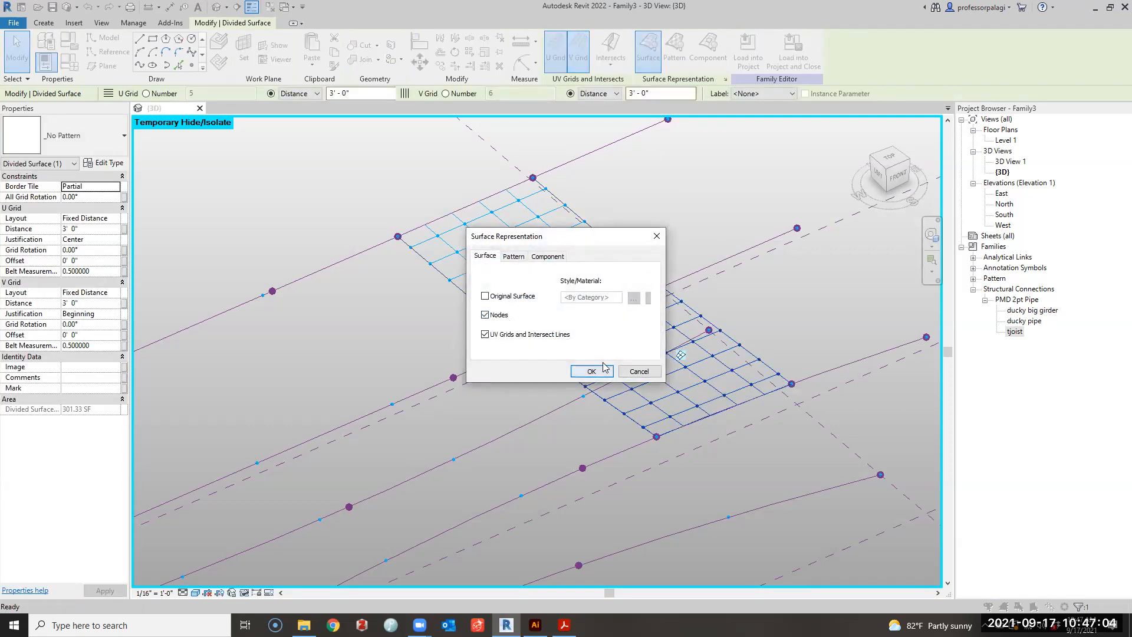
click(592, 371)
click(695, 168)
Place a tjoist pipe between the edge nodes of the northern divided surface's first grid line and repeat it across that surface.
click(1014, 331)
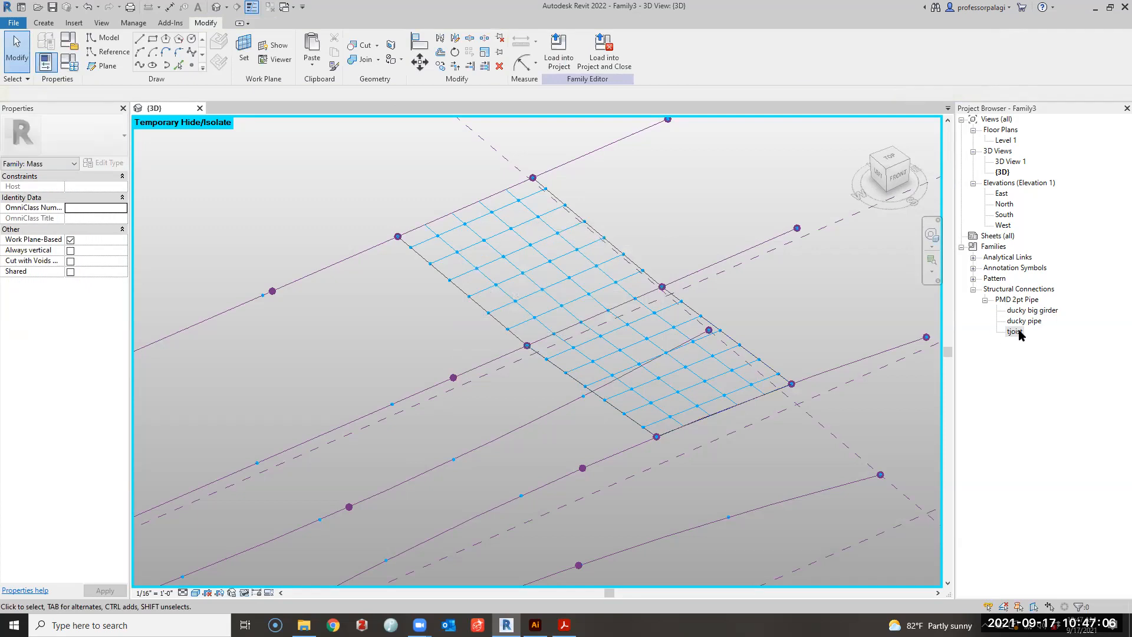
drag(315, 290, 395, 269)
click(411, 247)
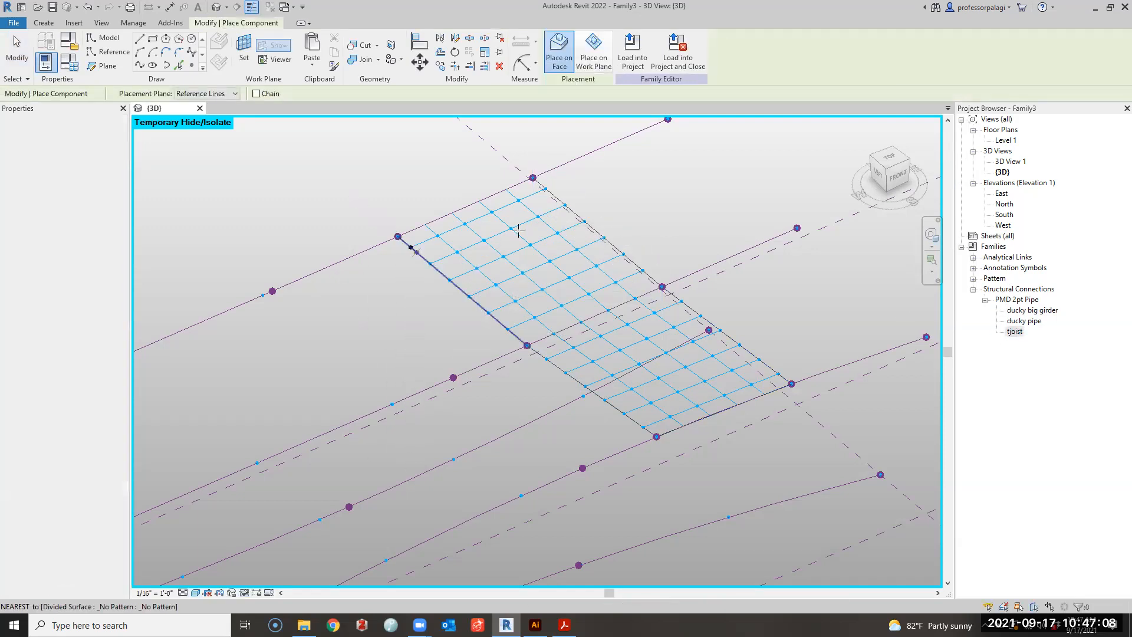
click(512, 204)
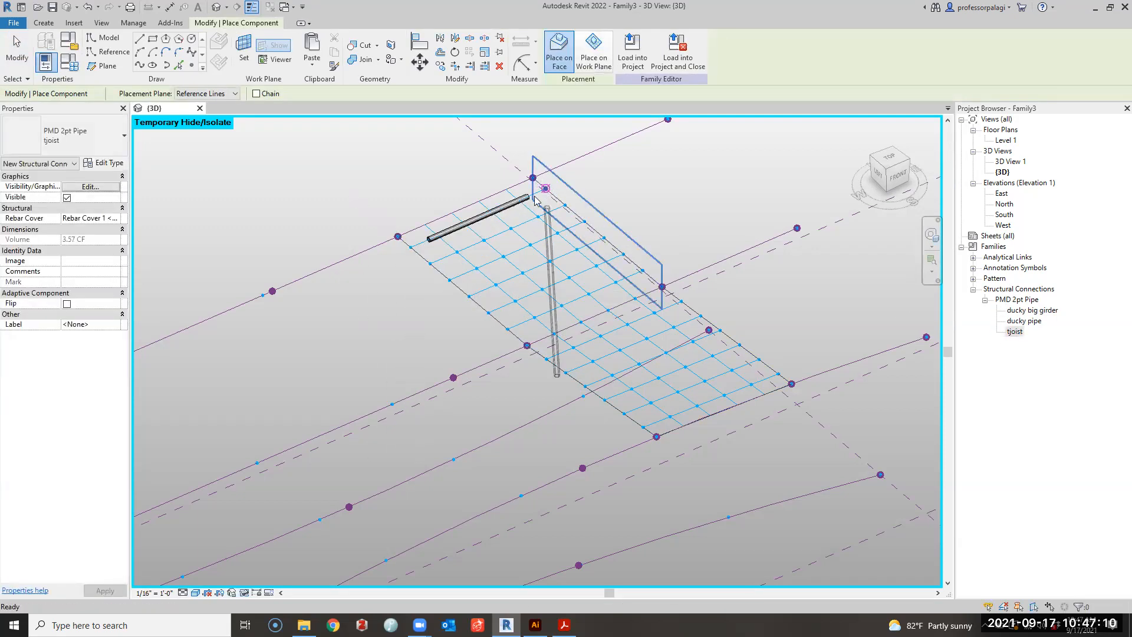
key(Escape)
click(504, 212)
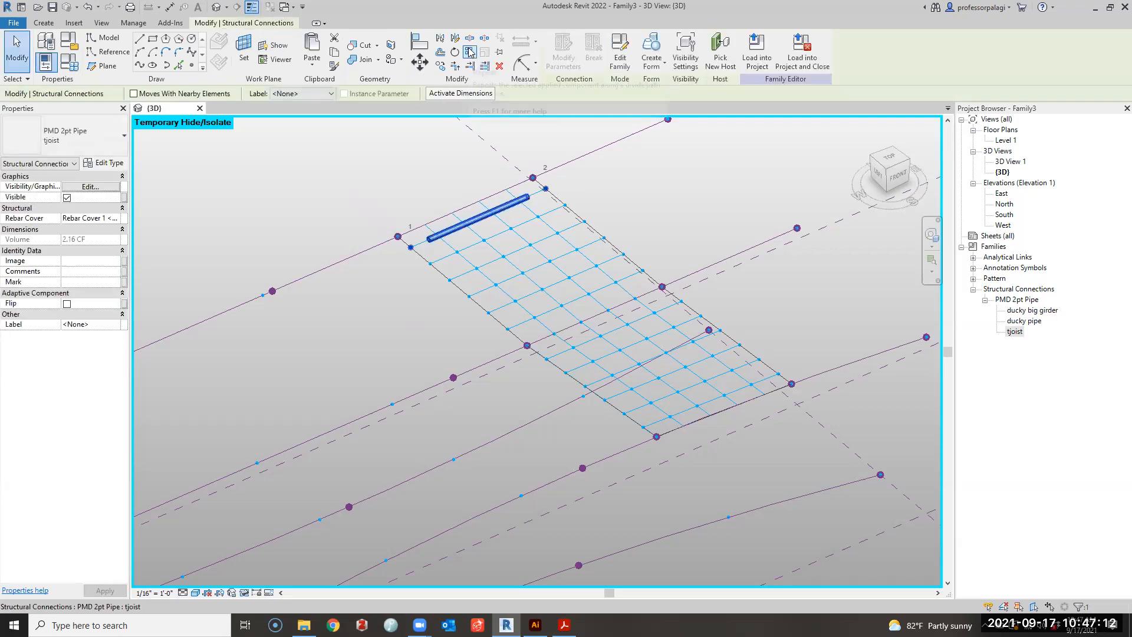
click(377, 202)
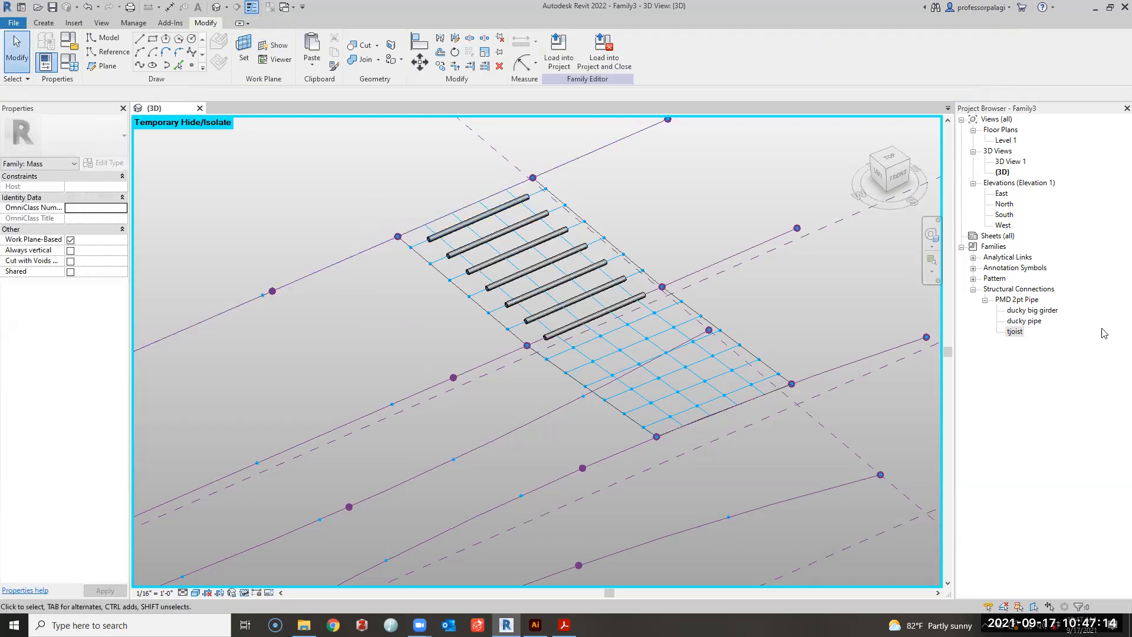
Place a tjoist pipe between the edge nodes of the southern divided surface's southernmost grid line and repeat it across that surface.
drag(1014, 331, 658, 438)
click(643, 427)
click(774, 376)
key(Escape)
click(737, 390)
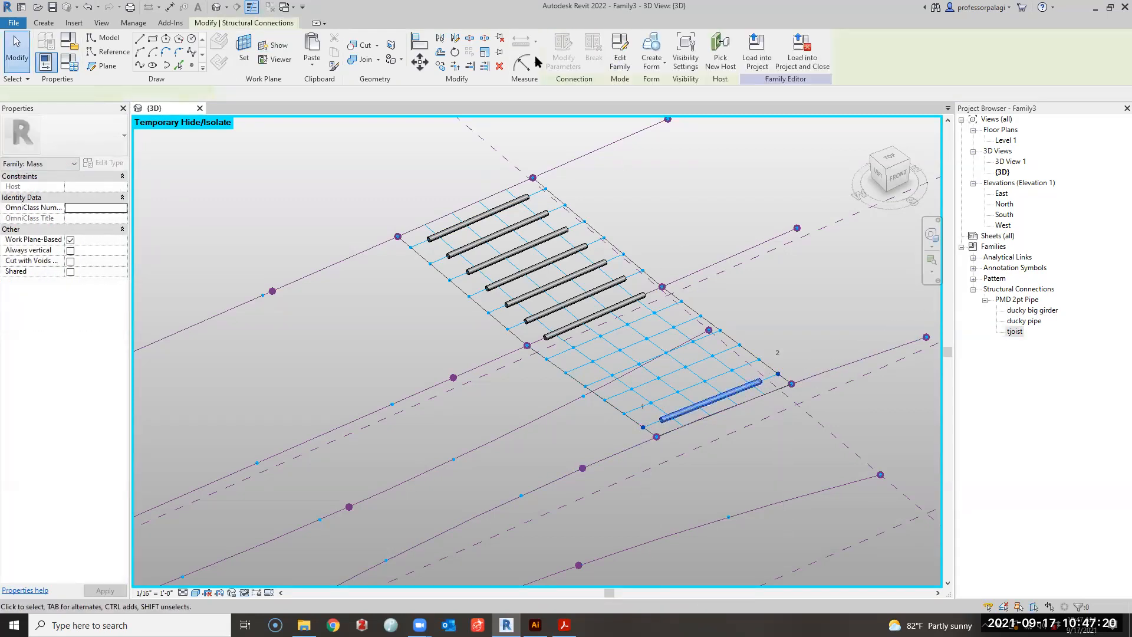
click(471, 55)
click(684, 233)
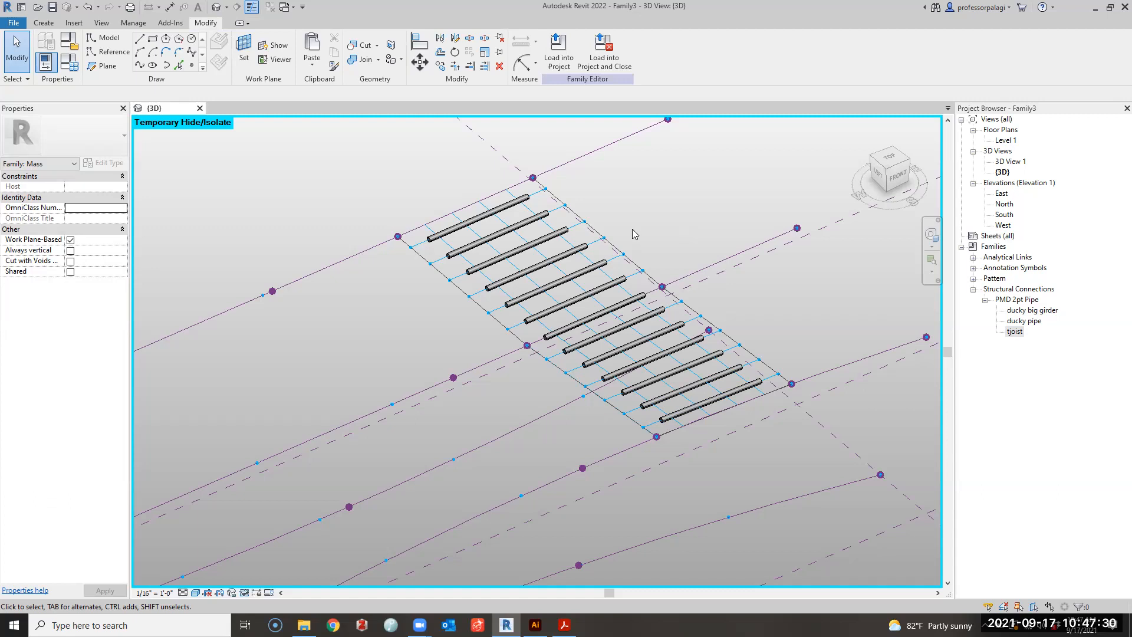
Set the ducky big girder type's pipe diameter to 1'.
double_click(1032, 311)
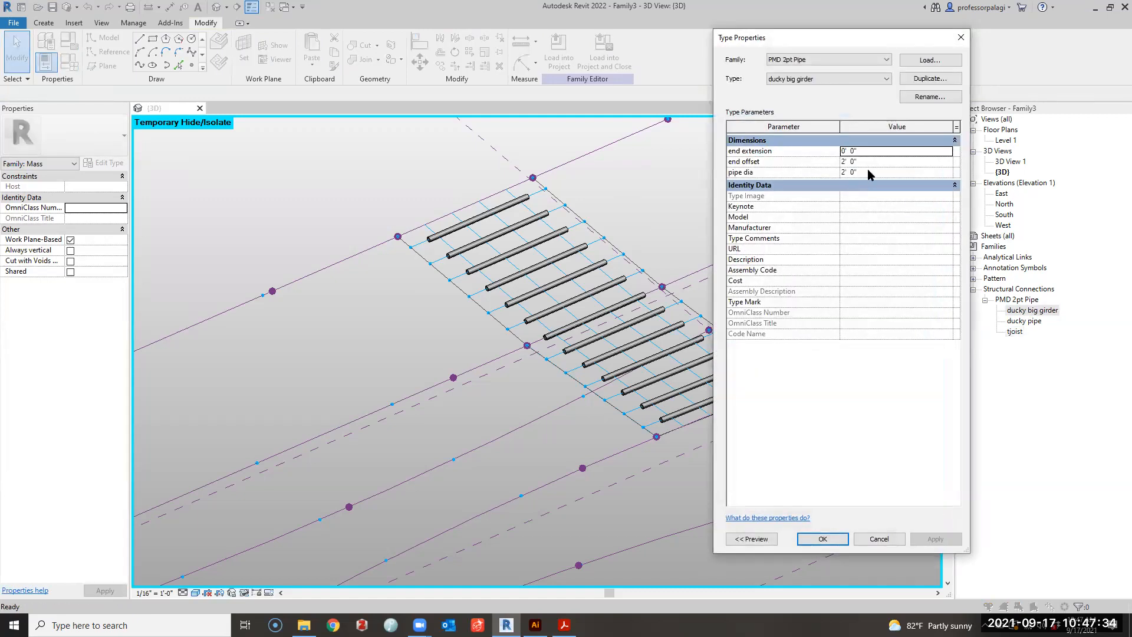
click(870, 171)
text(1)
key(Return)
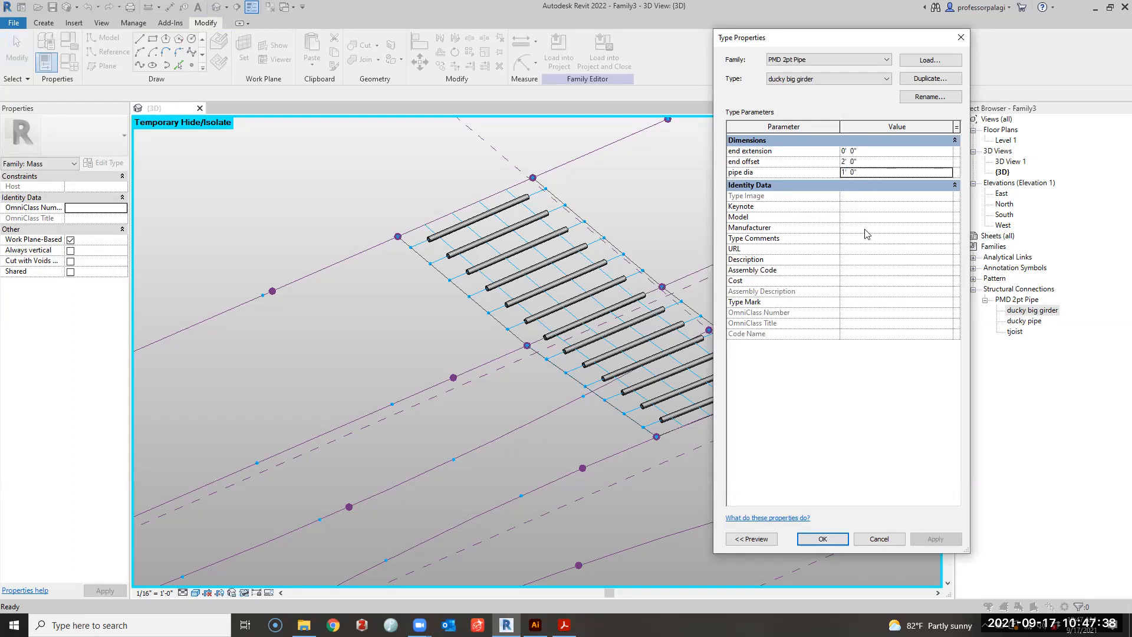
click(841, 540)
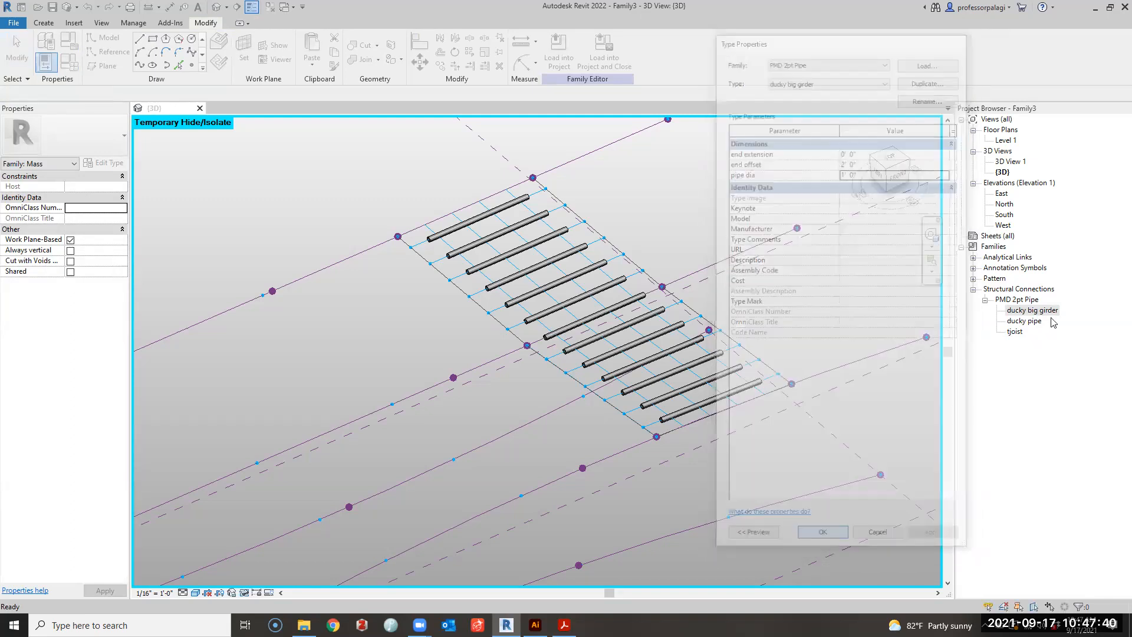
Try placing a ducky big girder along the northern divided surface's eastern edge, then delete the misplaced pipe.
drag(1040, 311, 496, 192)
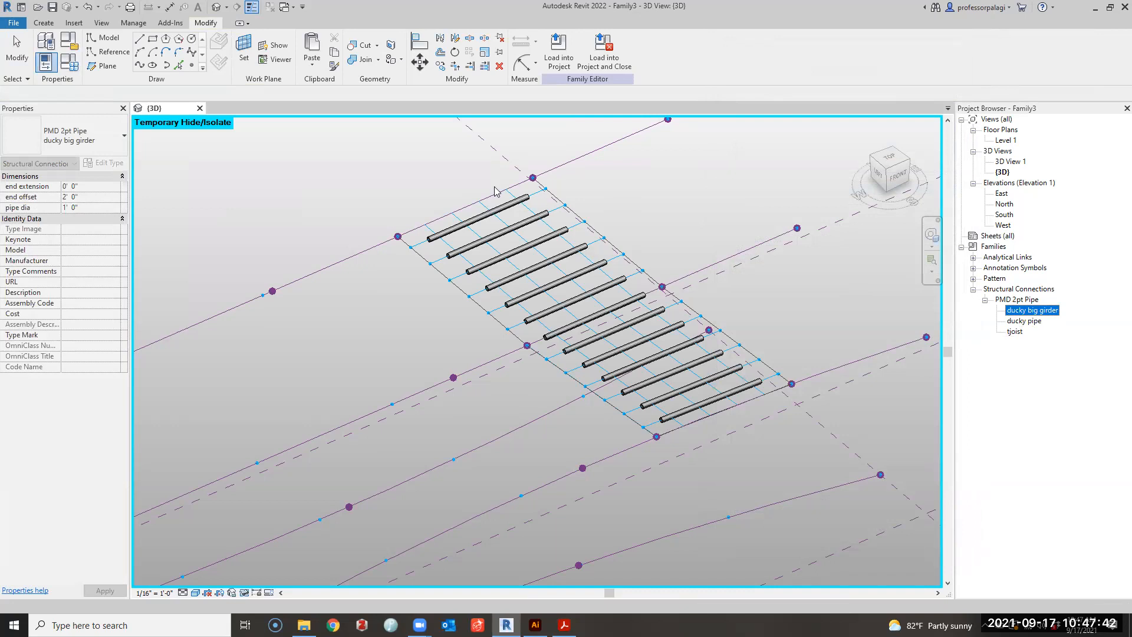
click(532, 178)
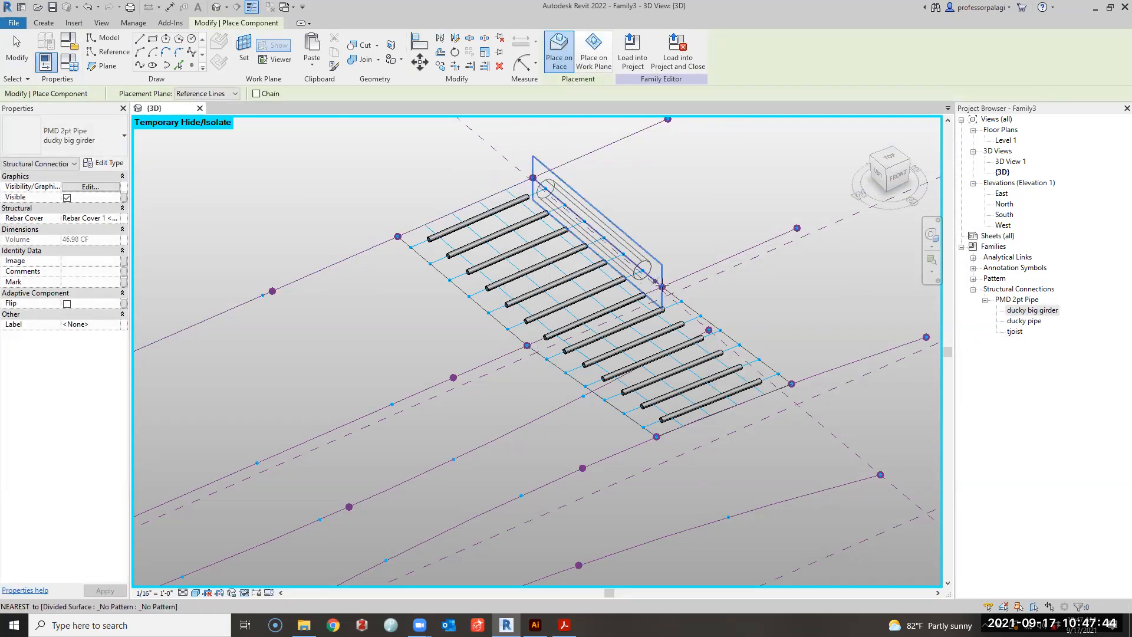
key(Escape)
key(Escape)
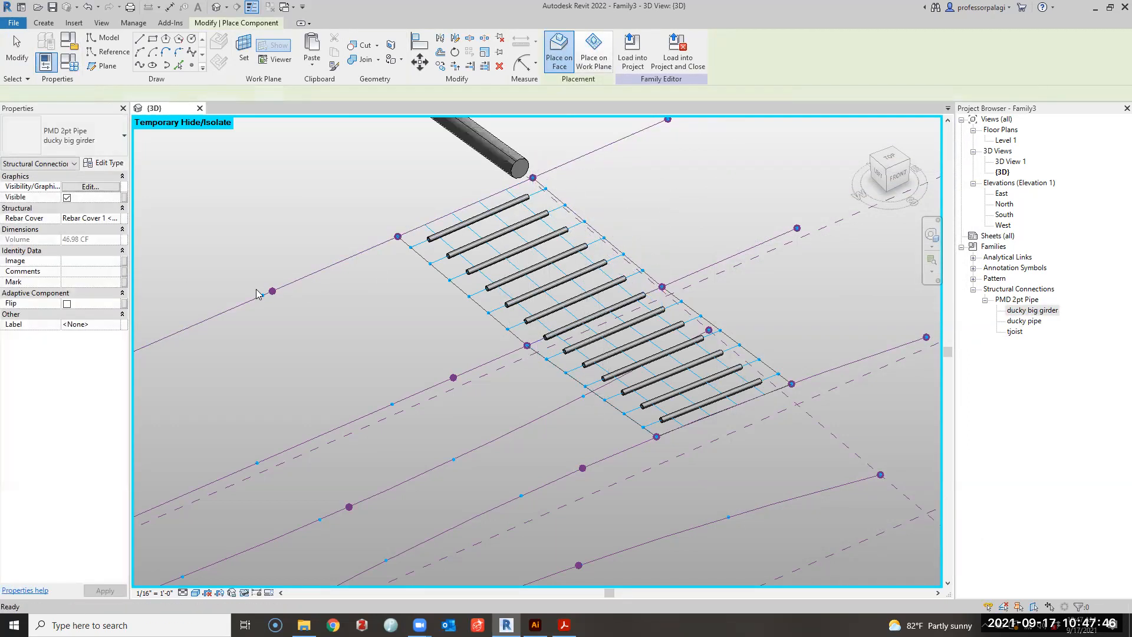
click(511, 164)
key(Delete)
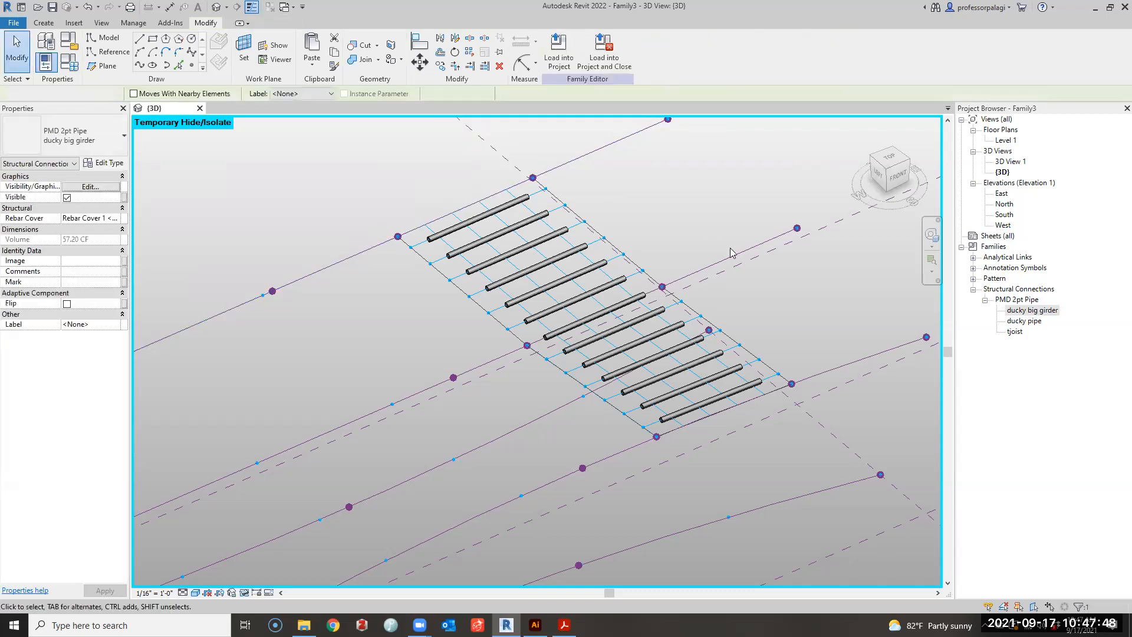
Place a ducky big girder between matching divided-path nodes of the northern and middle upper splines and repeat it along both paths.
drag(1012, 317, 291, 303)
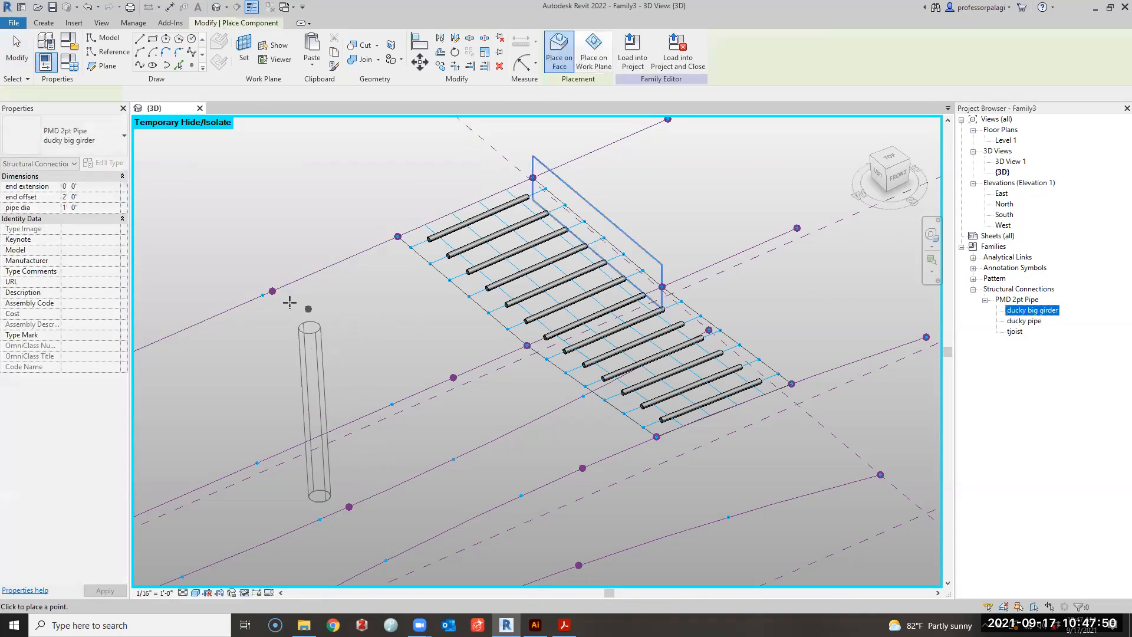
click(245, 300)
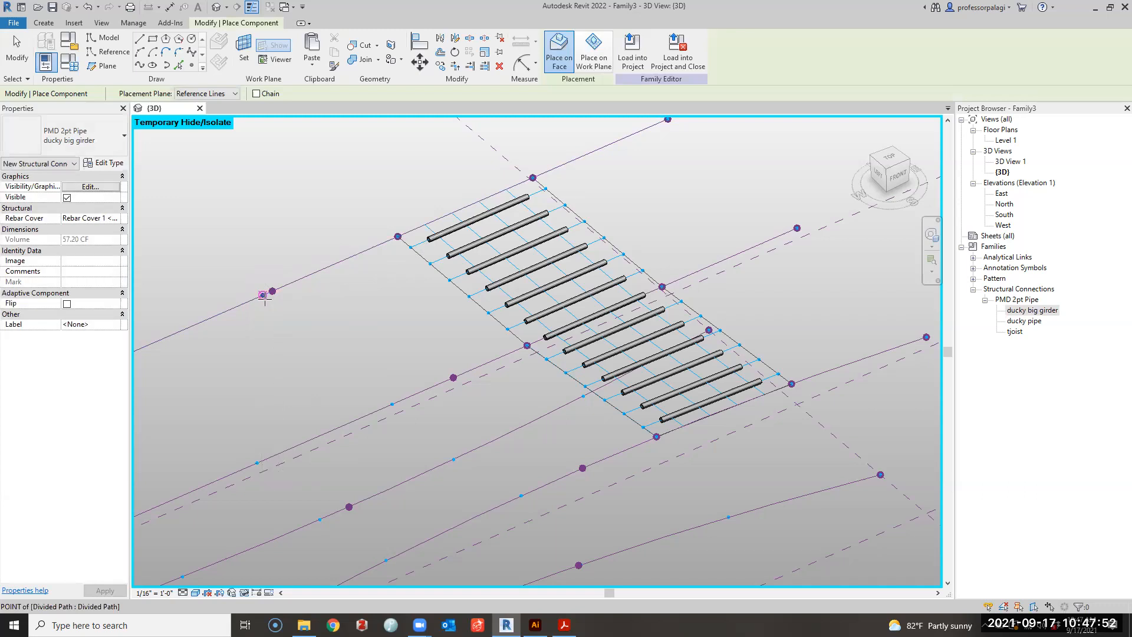
click(380, 392)
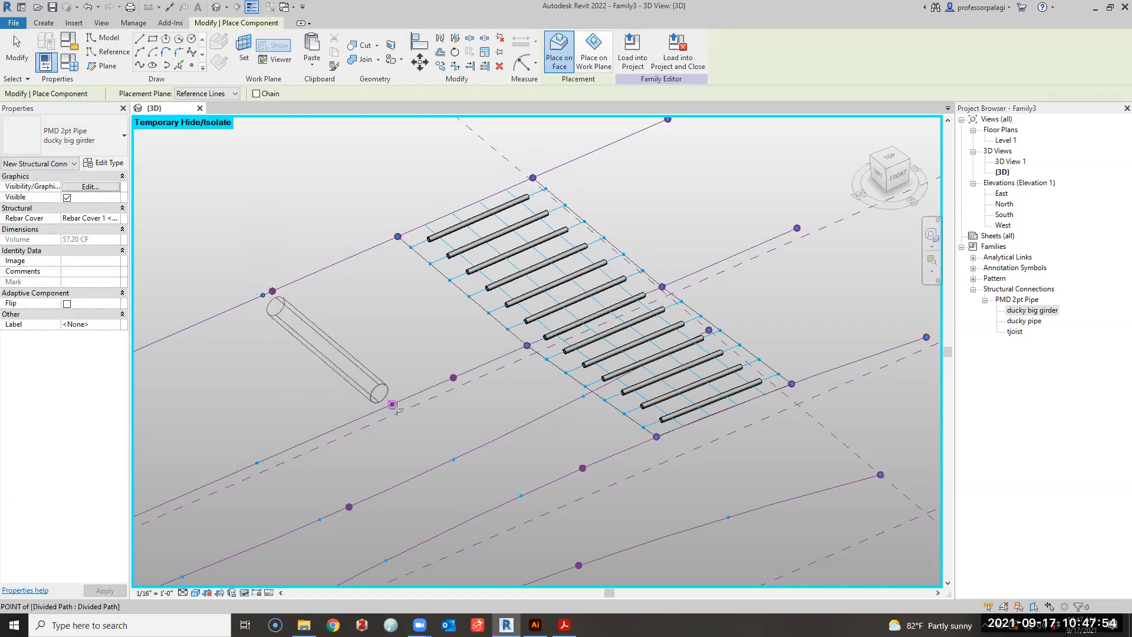
key(Escape)
key(Escape)
click(330, 350)
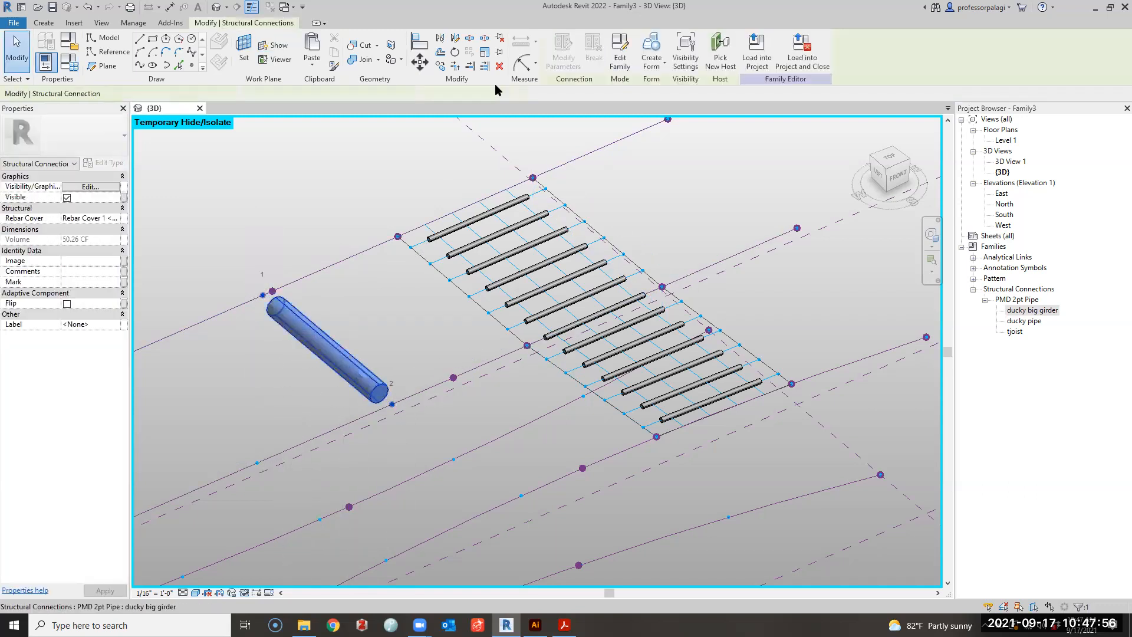
click(484, 52)
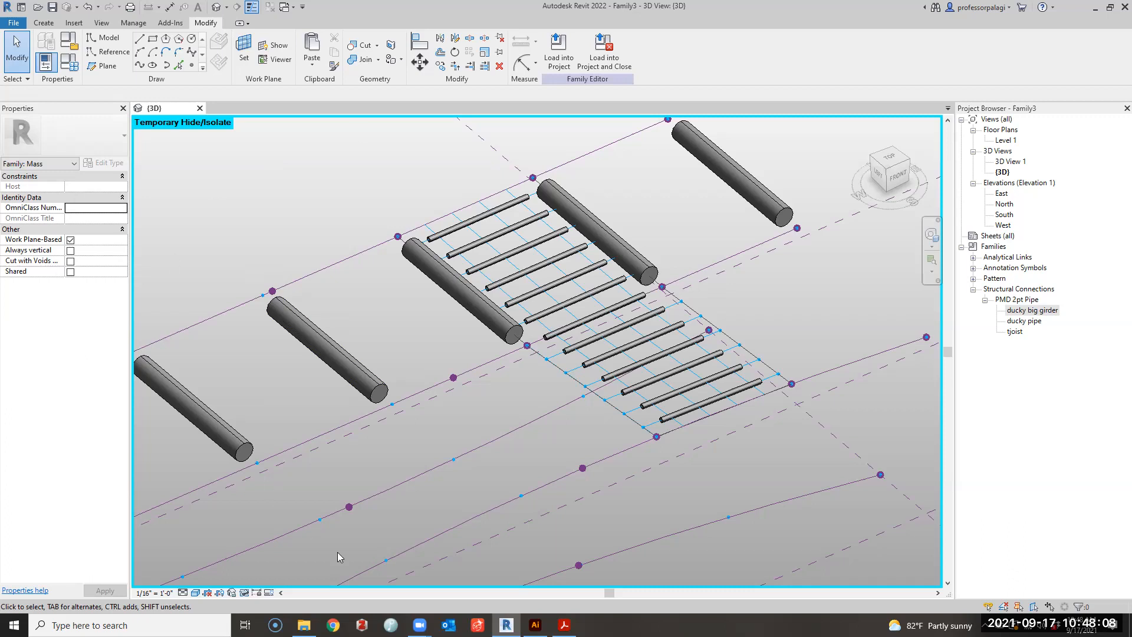
Switch to Acrobat to examine the market hall section with obliquely set iron columns, then return to the Revit model.
click(563, 625)
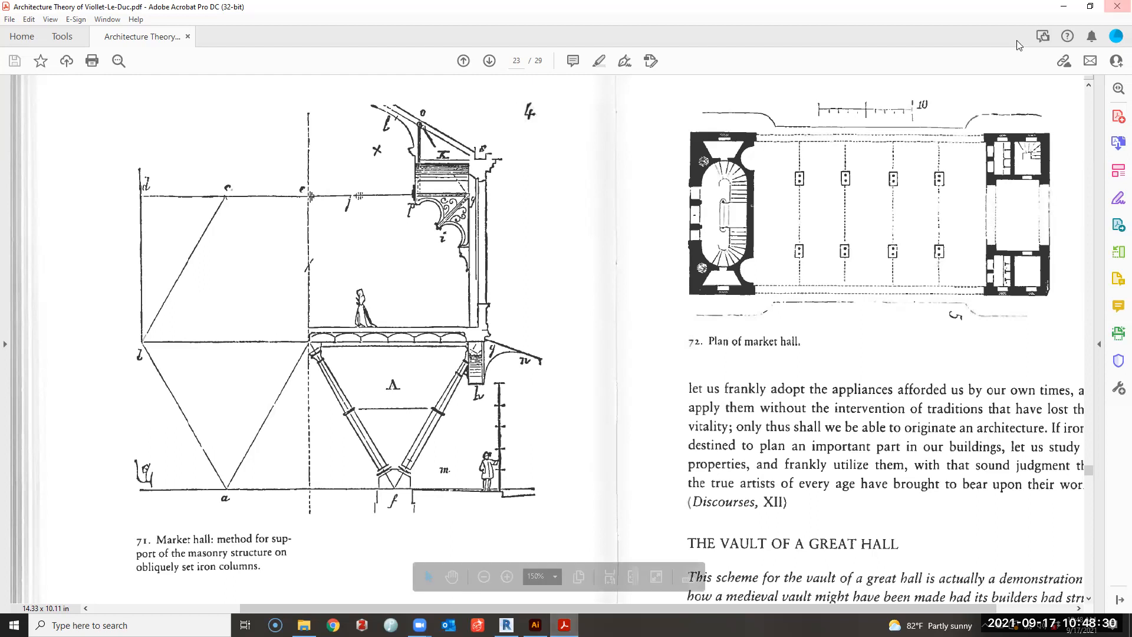
key(alt+Tab)
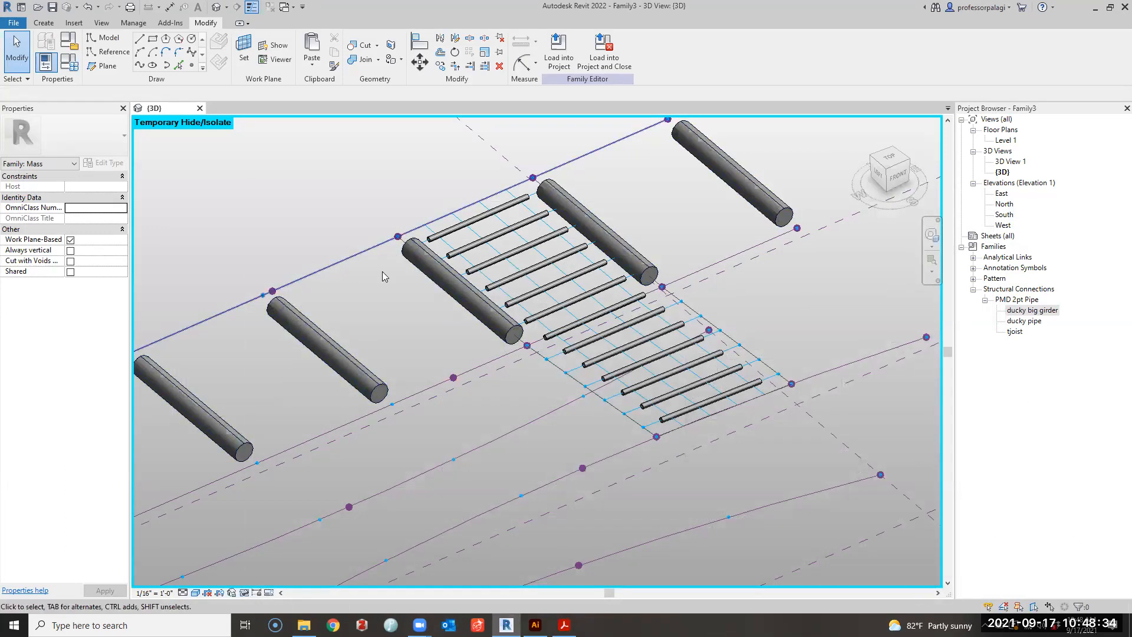
click(472, 236)
click(387, 166)
click(344, 190)
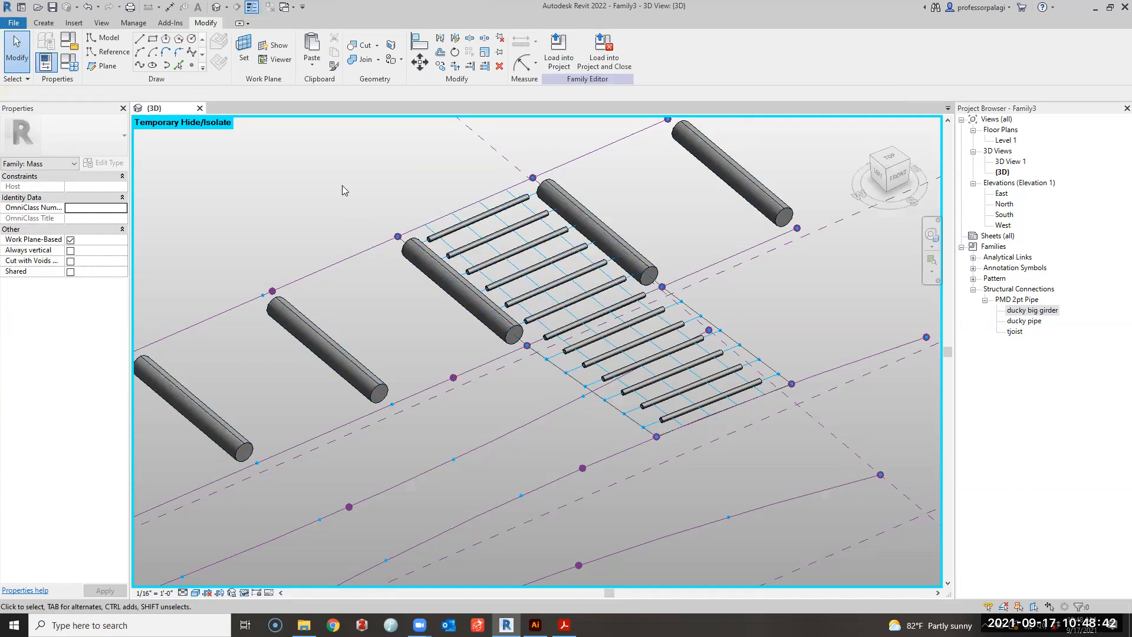
Reset the temporary hide/isolate to bring back the hidden column pipes.
key(h)
key(r)
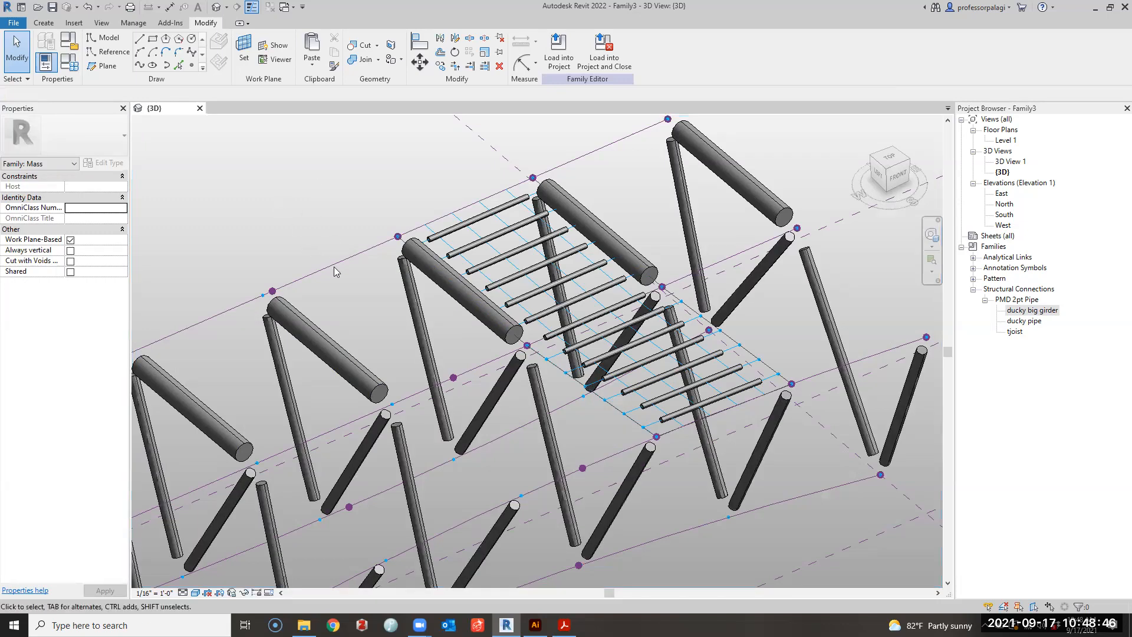
Try pulling the northern upper spline's middle reference point outward and about 7'-8" up to flex the frame, then undo the move.
shift+middle_drag(336, 252, 268, 207)
drag(246, 173, 270, 207)
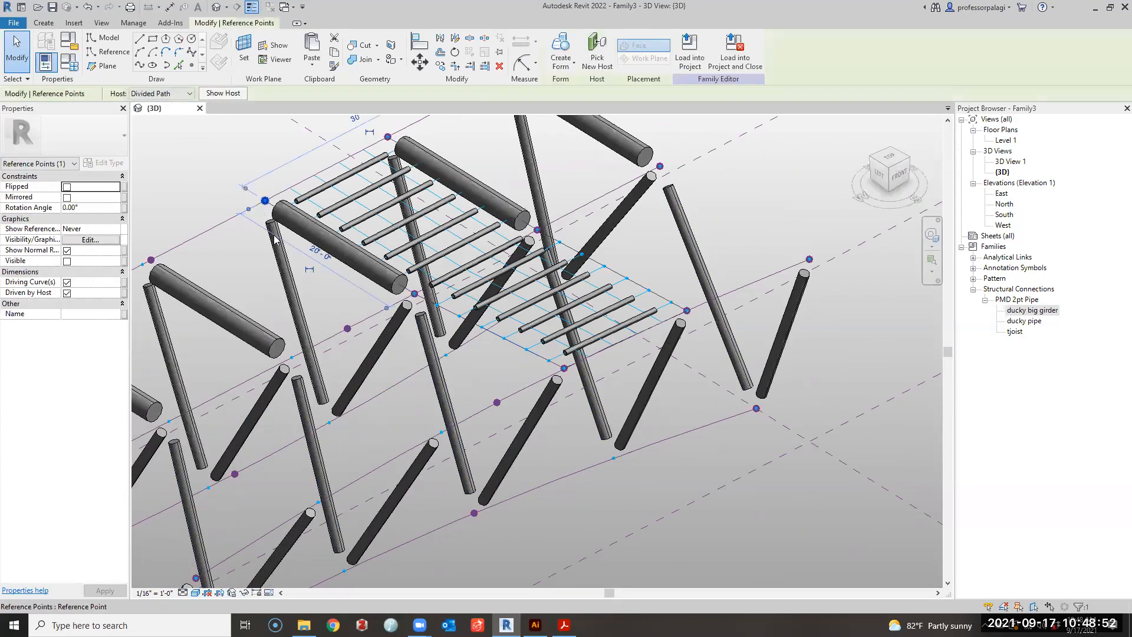
scroll(273, 237, down, 3)
scroll(226, 203, up, 2)
click(226, 204)
scroll(226, 204, down, 2)
shift+middle_drag(387, 292, 530, 277)
scroll(449, 277, down, 4)
scroll(354, 257, up, 4)
shift+middle_drag(185, 401, 526, 242)
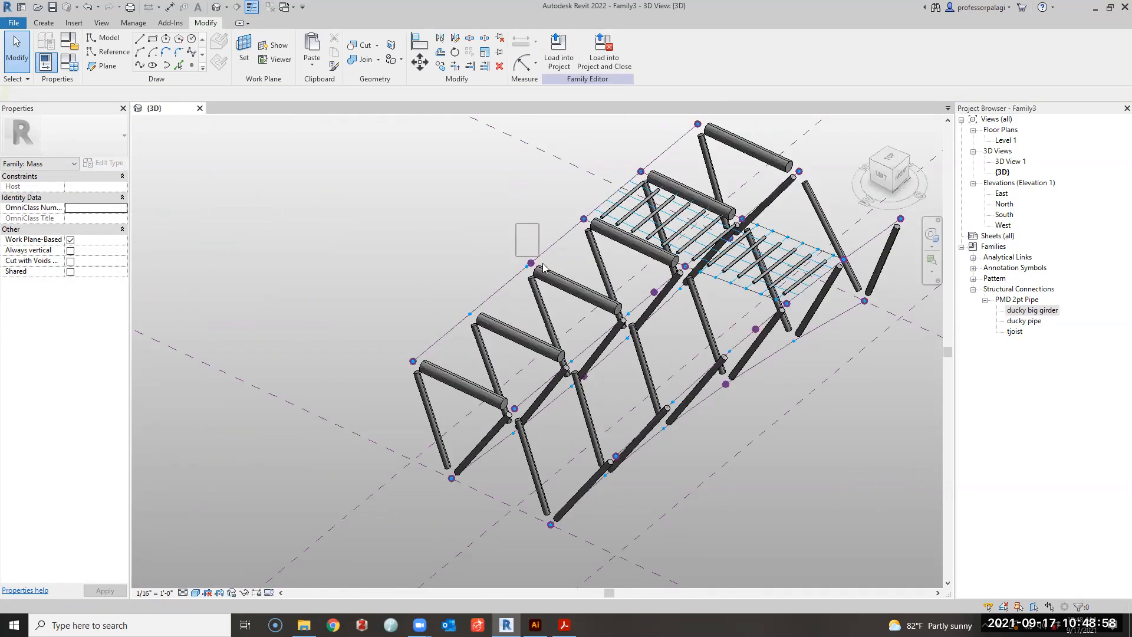
click(532, 260)
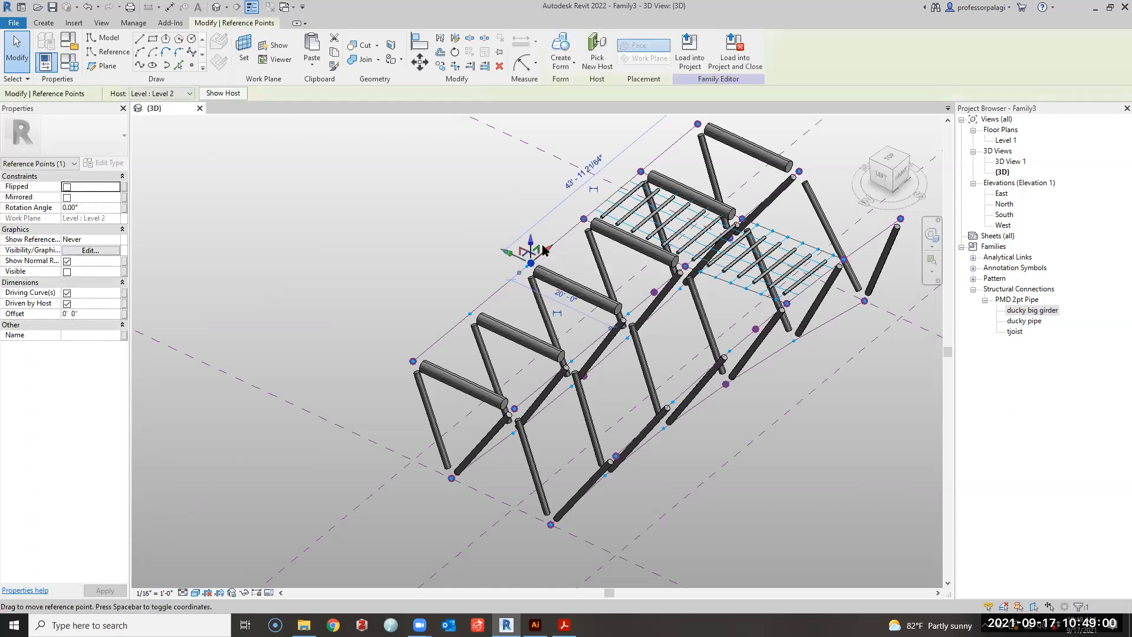
mouse_move(519, 248)
mouse_down()
mouse_move(451, 179)
mouse_move(498, 308)
mouse_move(454, 200)
mouse_up()
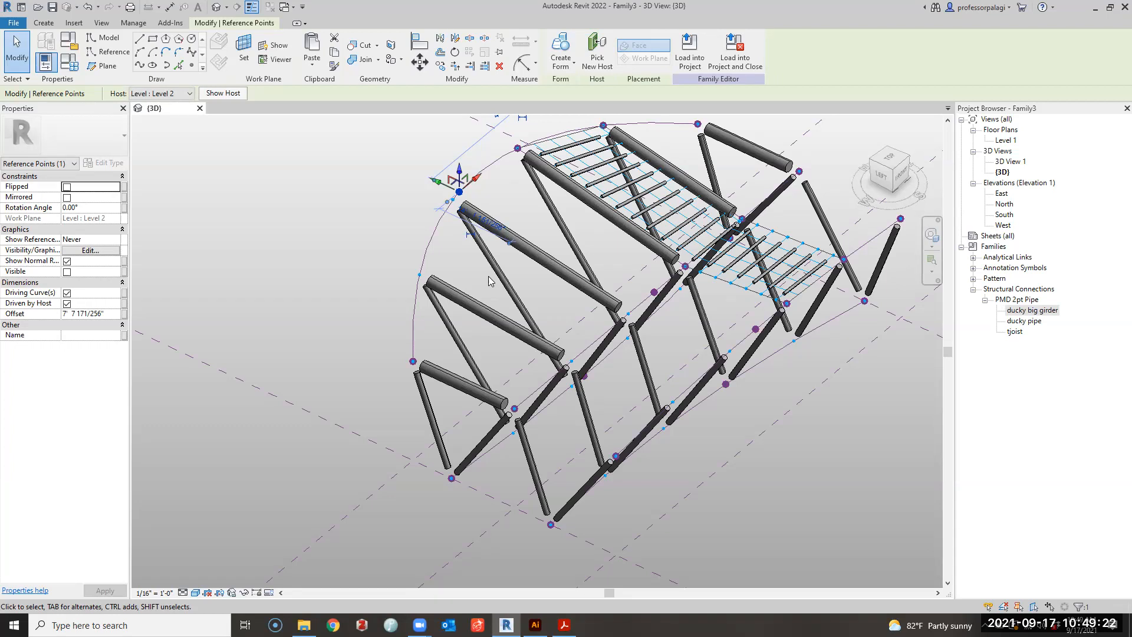
key(ctrl+z)
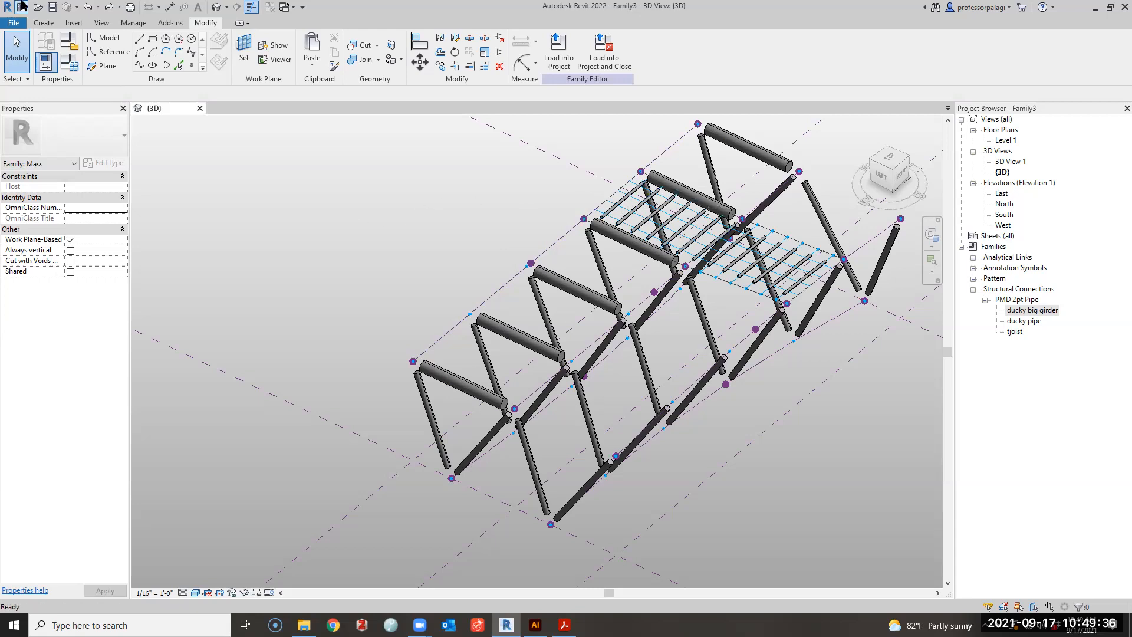
Start a new family to examine the folder path of the Family Templates, then cancel without choosing a template.
click(13, 22)
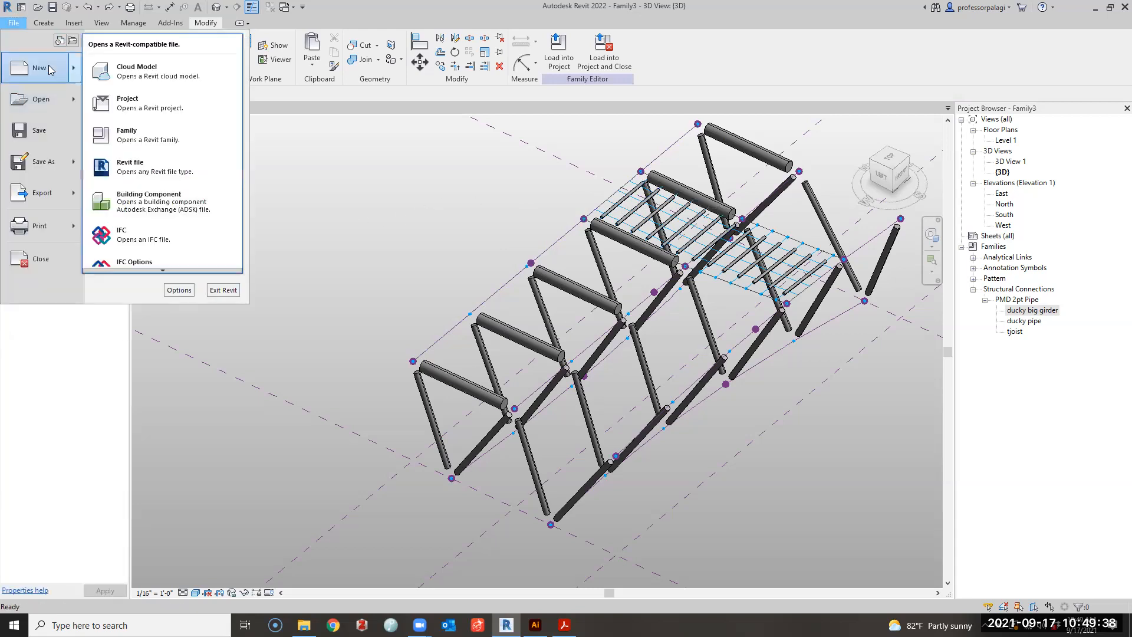
click(48, 68)
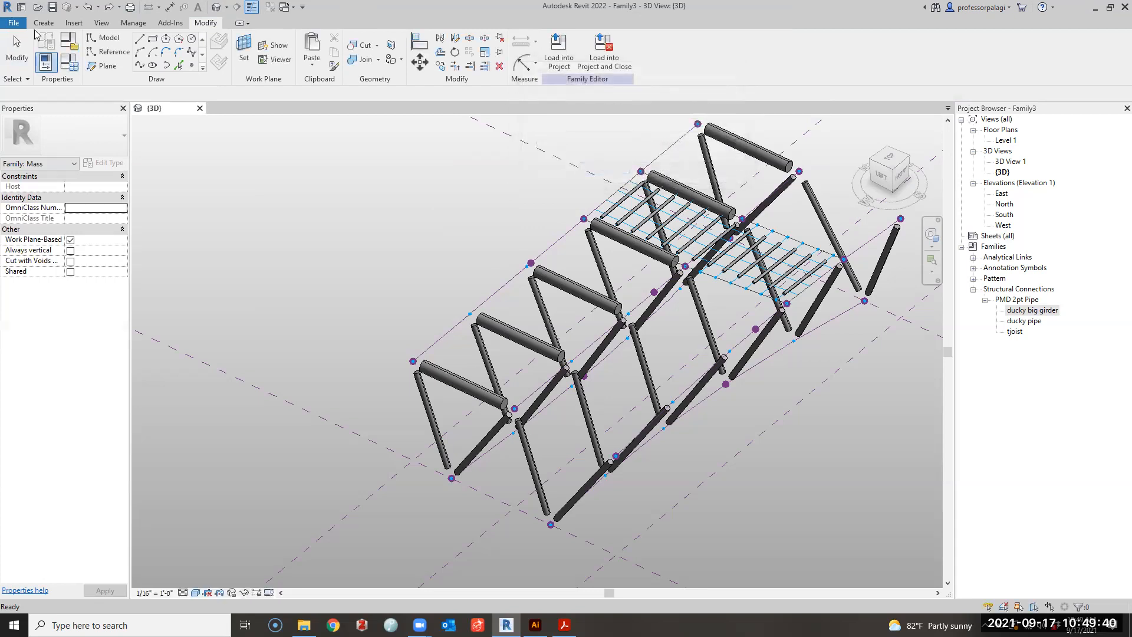
click(12, 22)
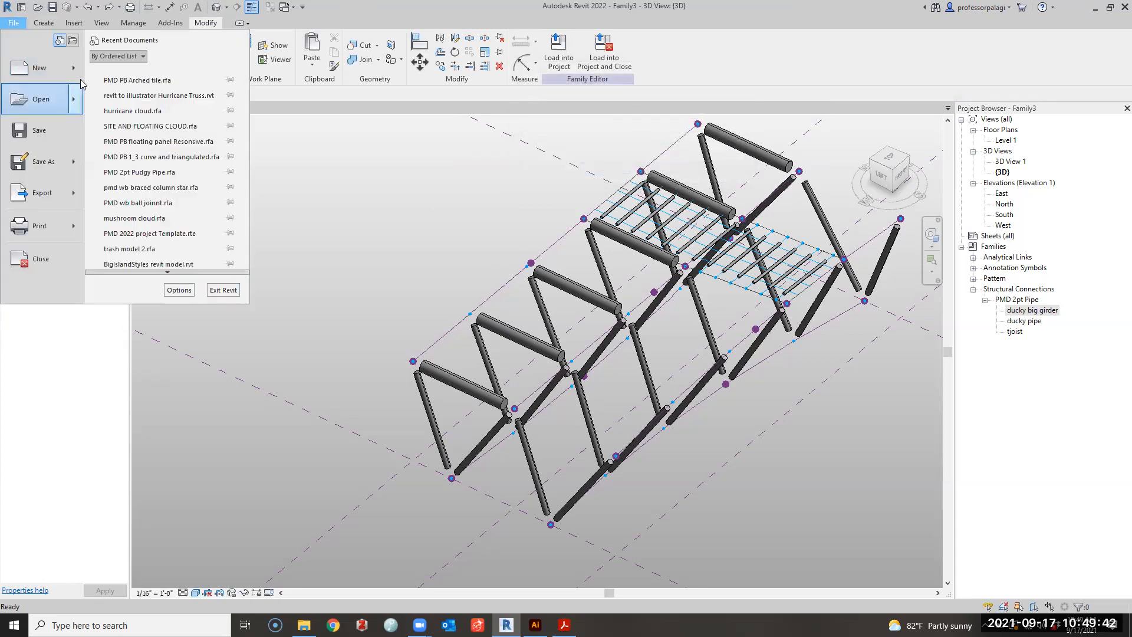
mouse_move(76, 69)
click(120, 106)
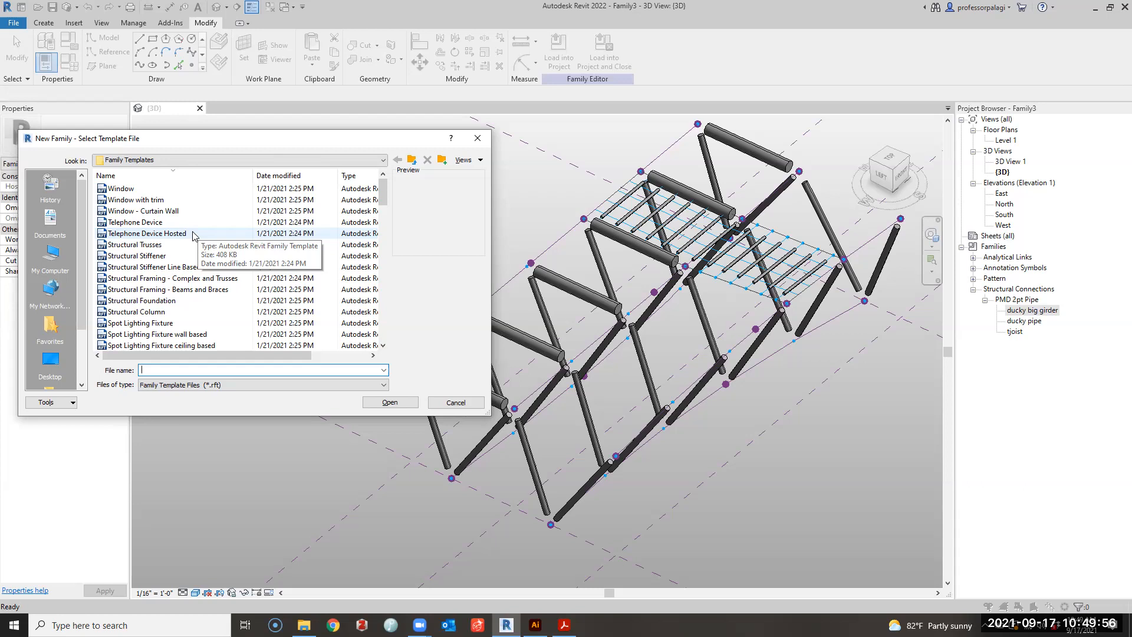
click(130, 159)
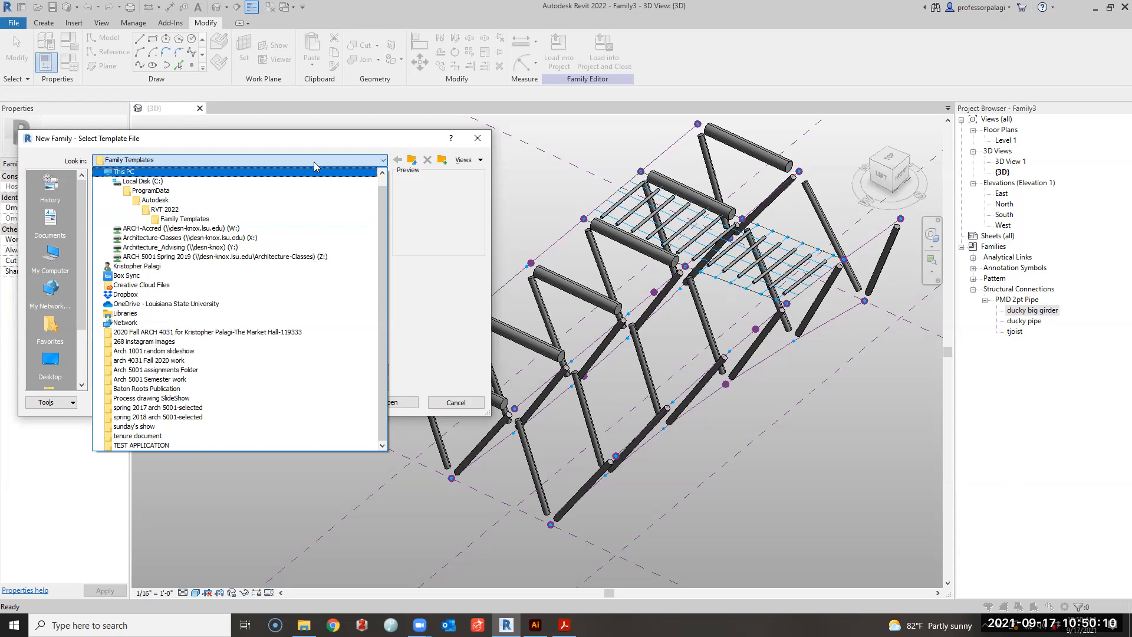
key(Escape)
key(Escape)
Begin loading a family to examine the folder path of the Basic Components library, then cancel without loading anything.
key(l)
key(f)
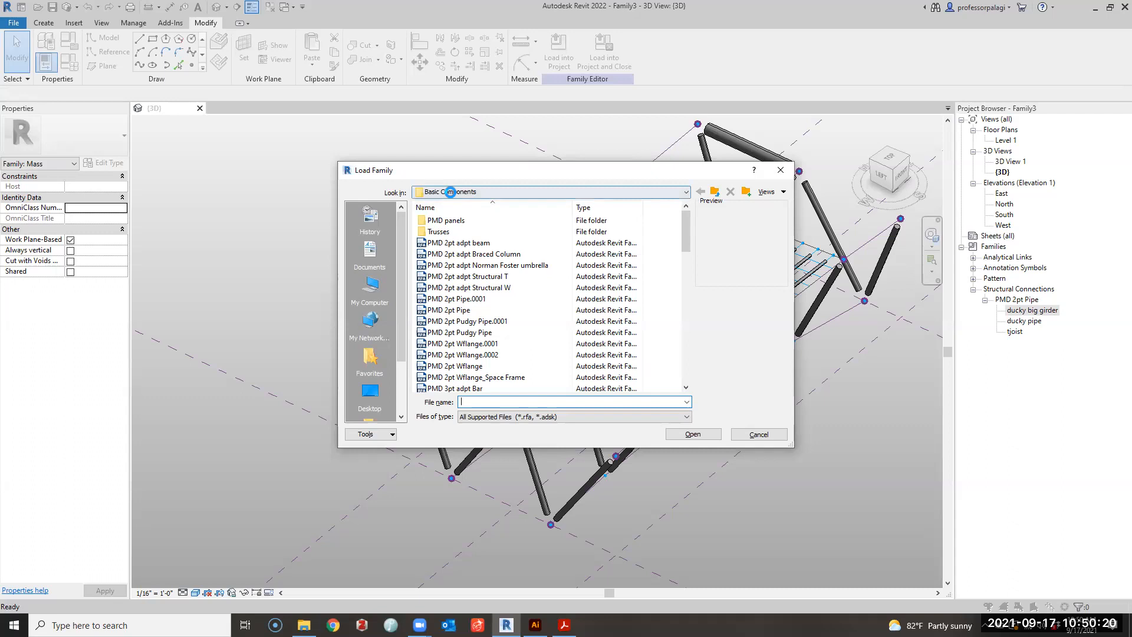
click(451, 192)
scroll(491, 278, up, 2)
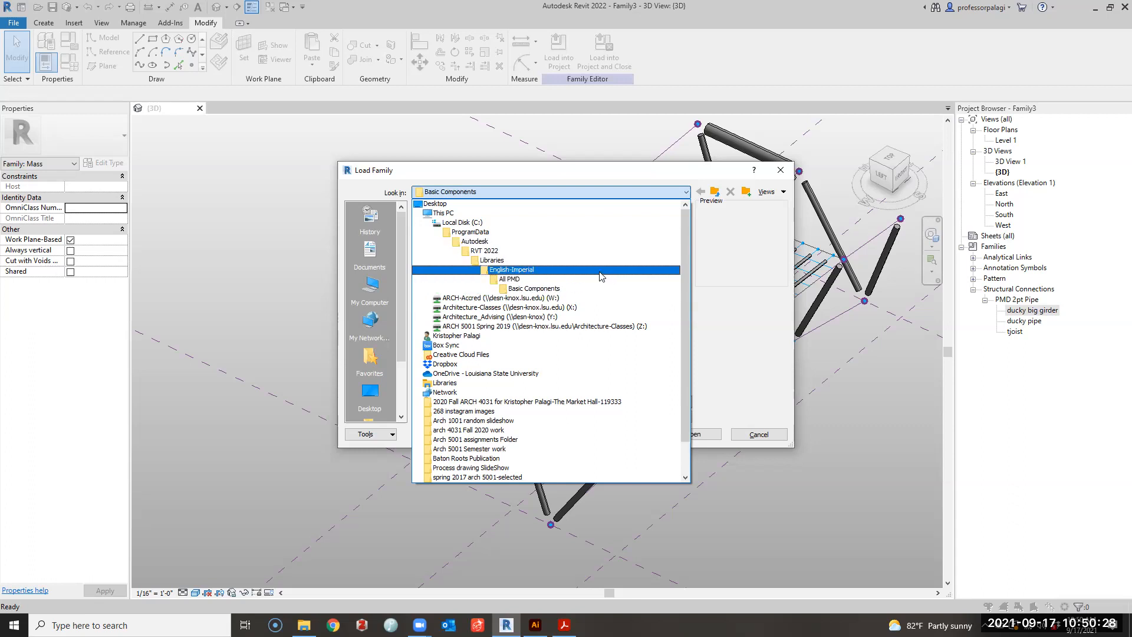
key(Escape)
key(Escape)
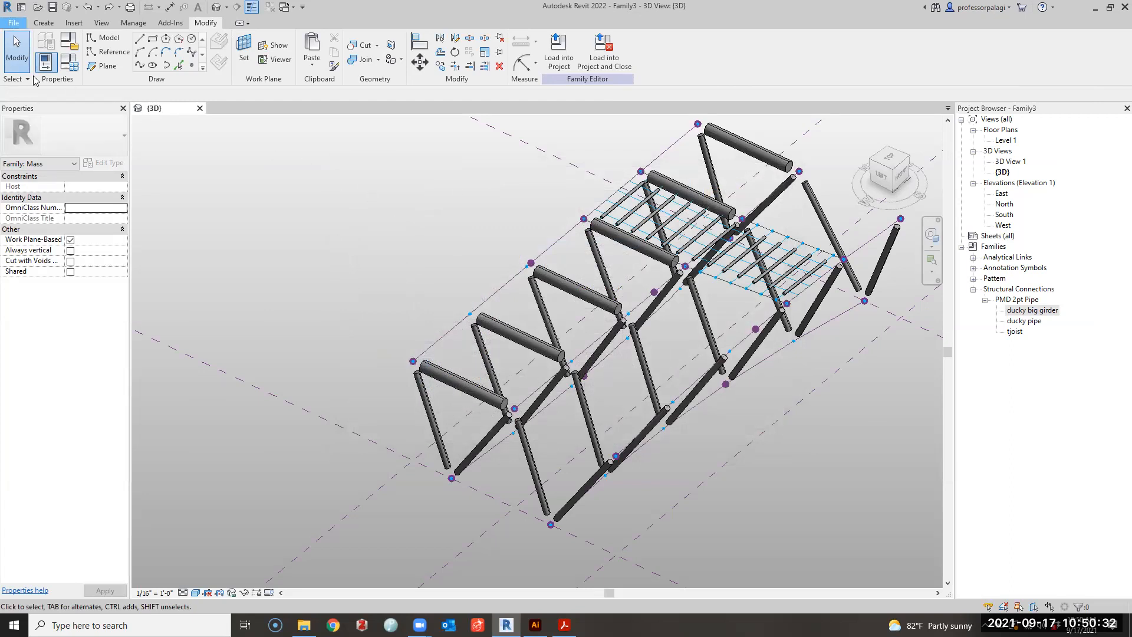
Start a new family and choose the Generic Model Pattern Based.rft template for it.
click(13, 22)
mouse_move(74, 67)
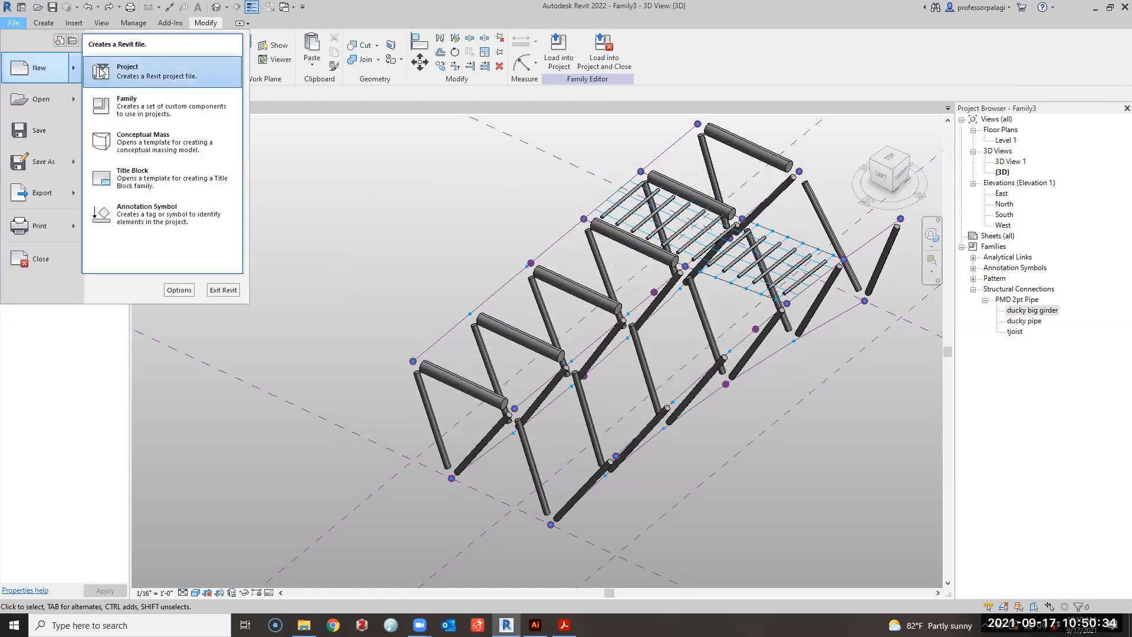
click(131, 112)
text(generic Model Adaptive.rft)
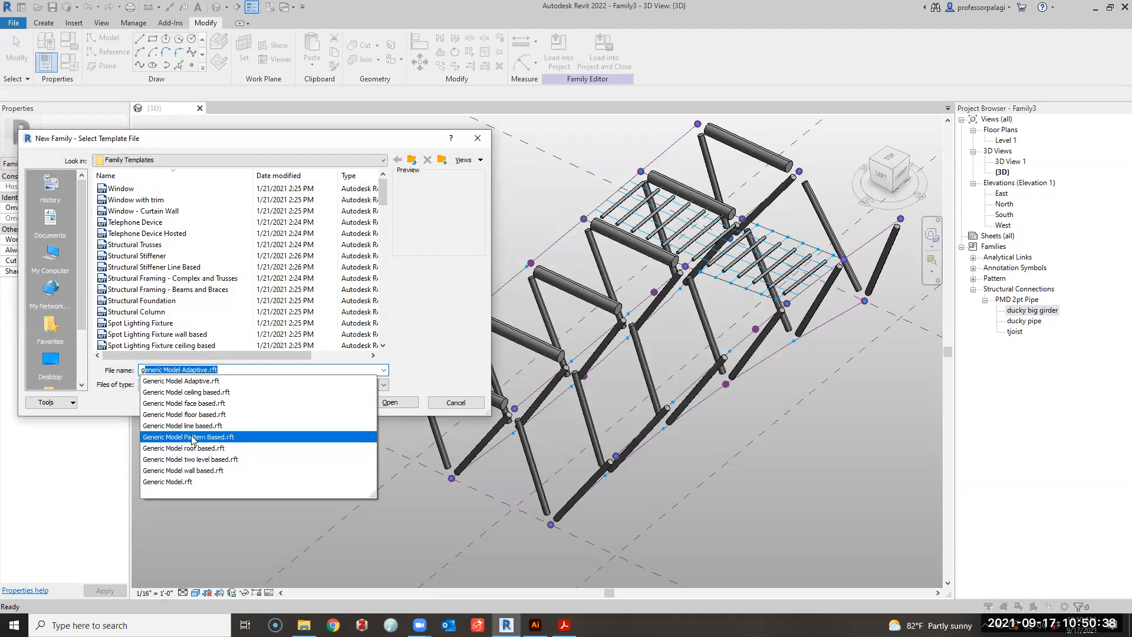
click(192, 437)
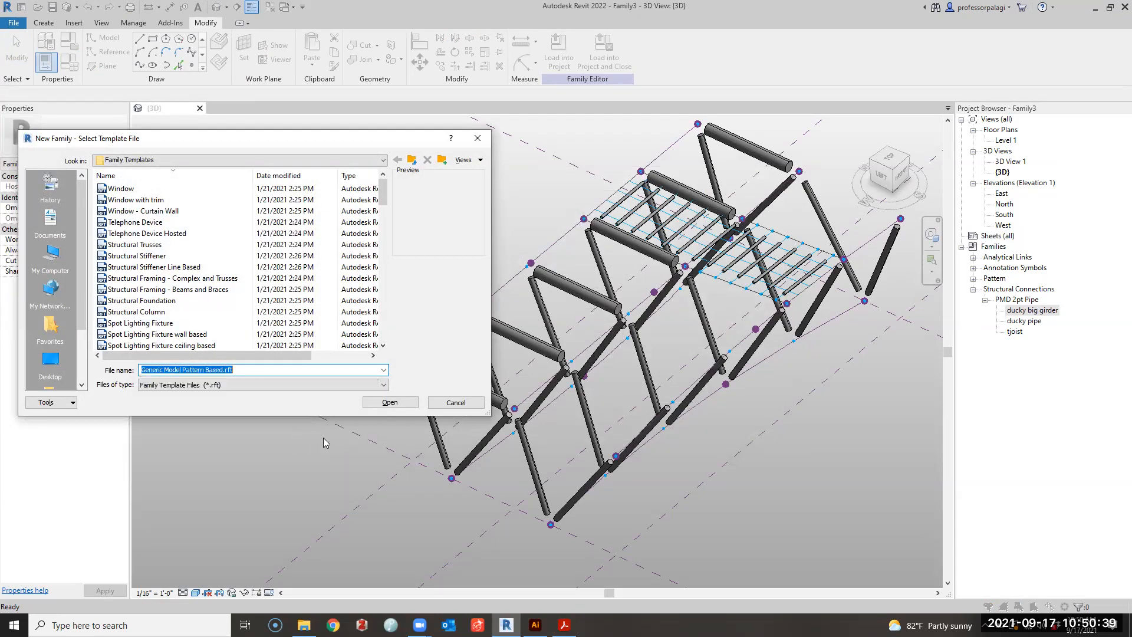
Create a new family from the Generic Model Pattern Based template.
click(391, 402)
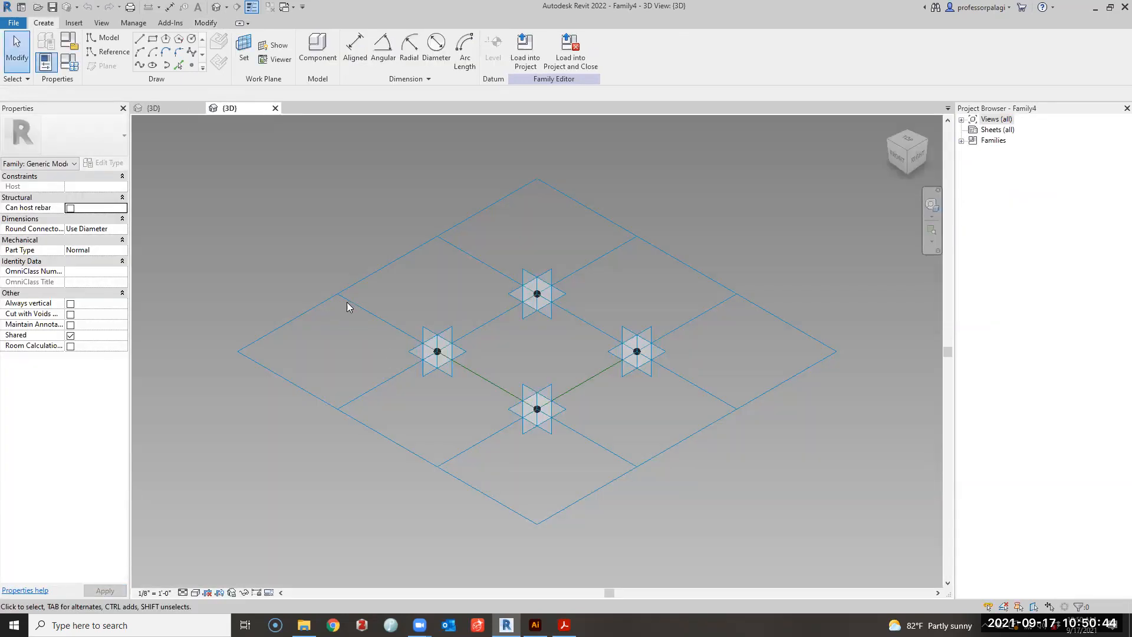
drag(341, 362, 250, 261)
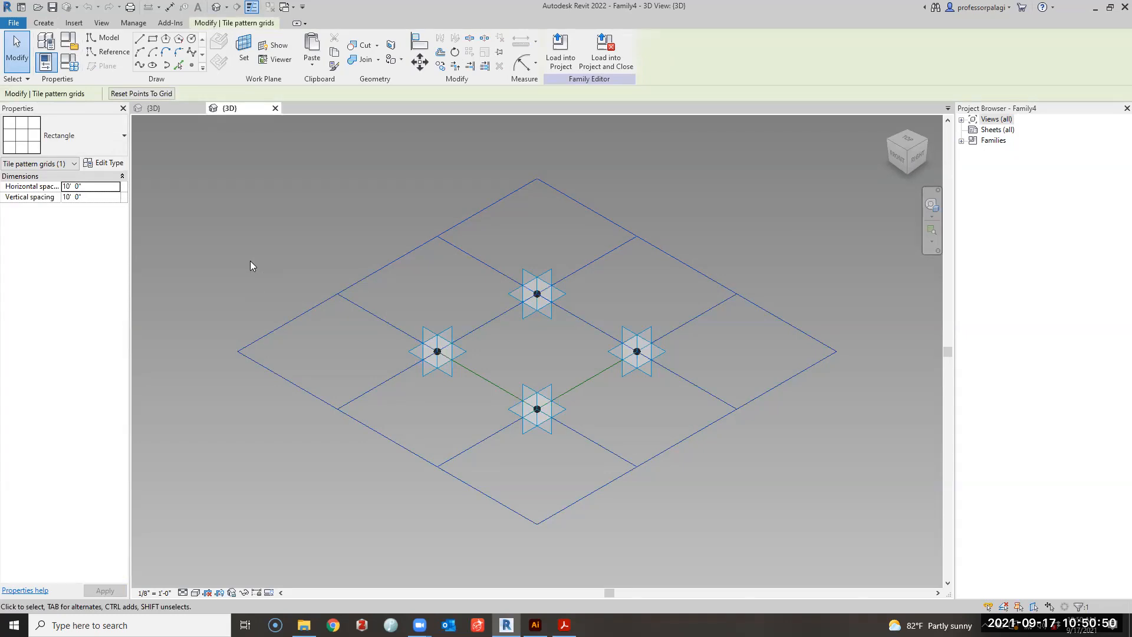
click(250, 261)
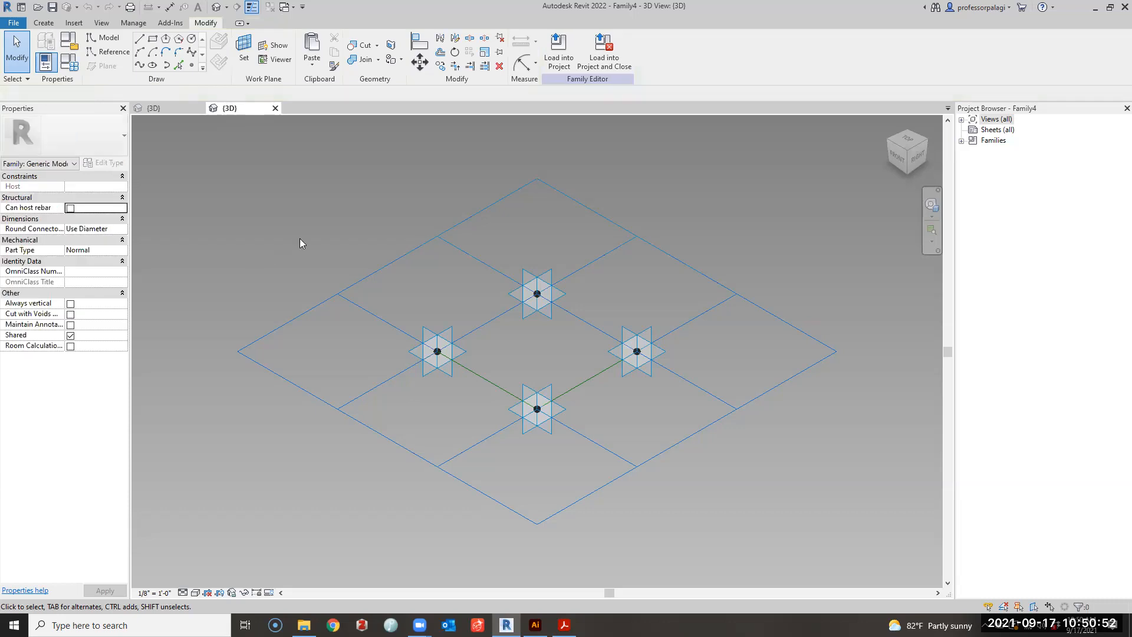
Change the tile pattern grid to the Arrows pattern.
drag(300, 243, 201, 372)
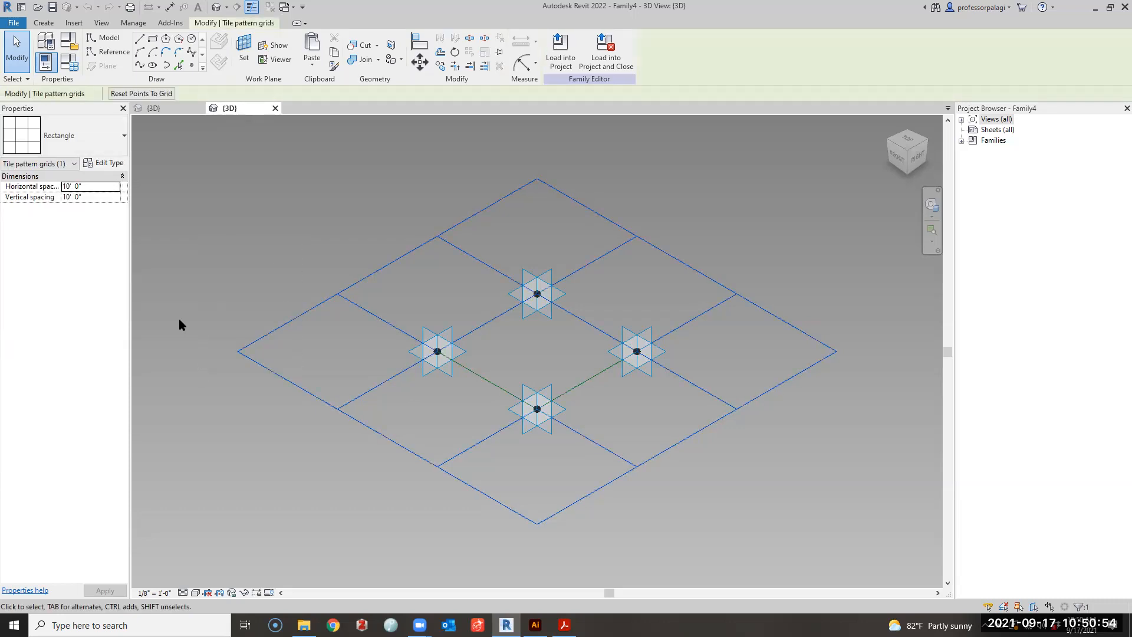
click(117, 139)
click(59, 239)
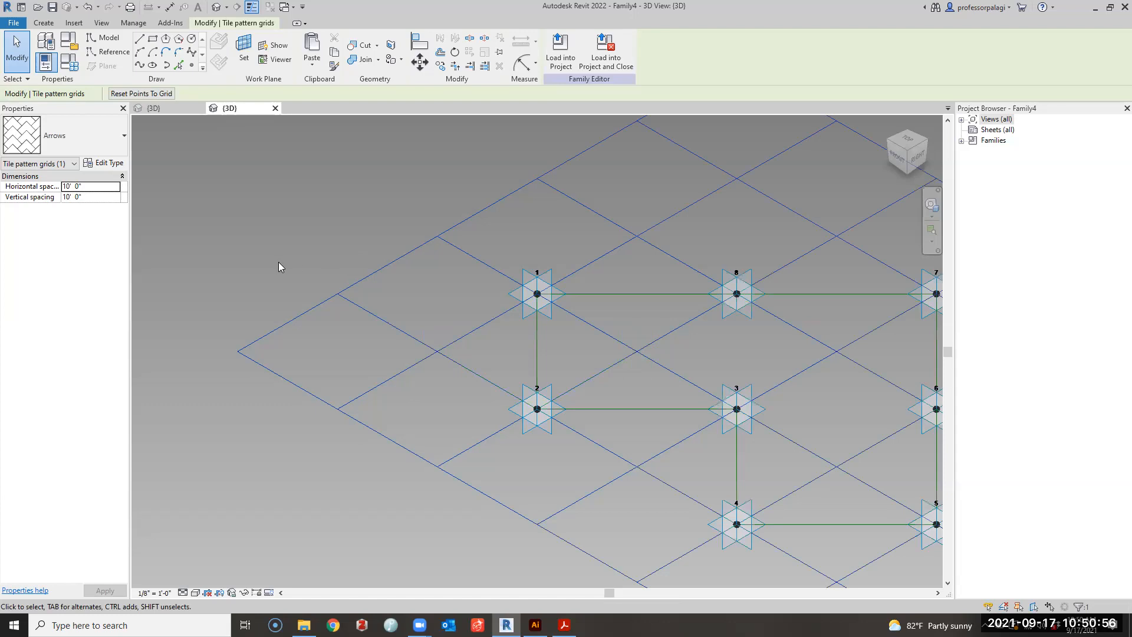
scroll(279, 262, down, 3)
Switch the tile pattern grid to the Hexagon pattern.
drag(318, 223, 244, 294)
click(76, 131)
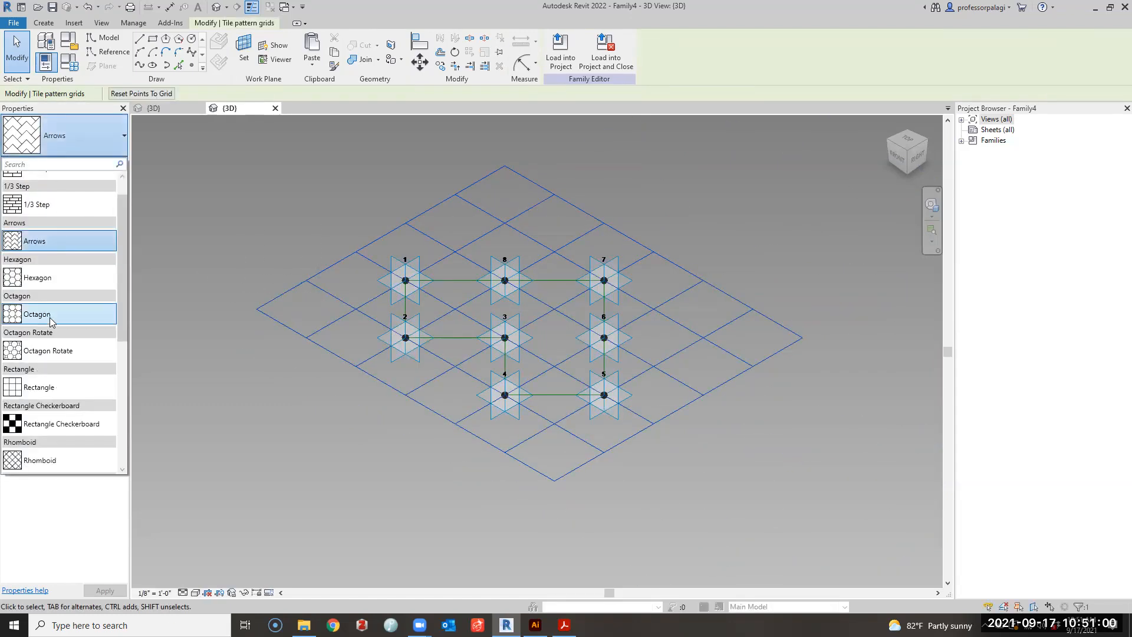
click(52, 287)
click(247, 354)
Set the tile pattern grid to the Rectangle Checkerboard pattern.
drag(291, 421, 194, 210)
click(87, 147)
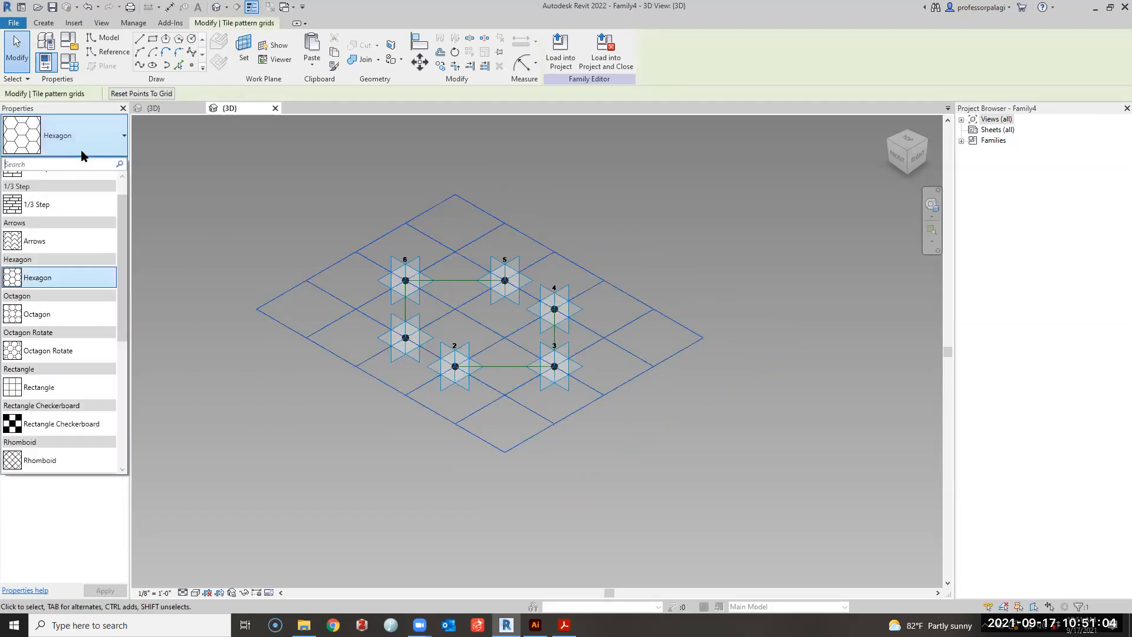
scroll(84, 295, down, 3)
scroll(83, 316, down, 3)
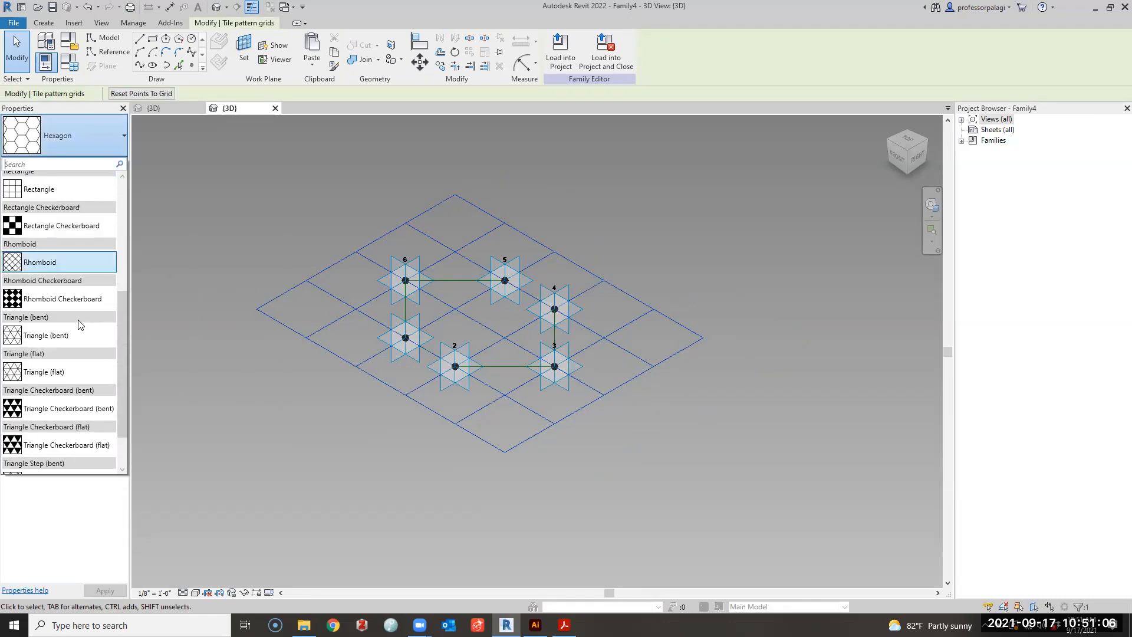
click(71, 227)
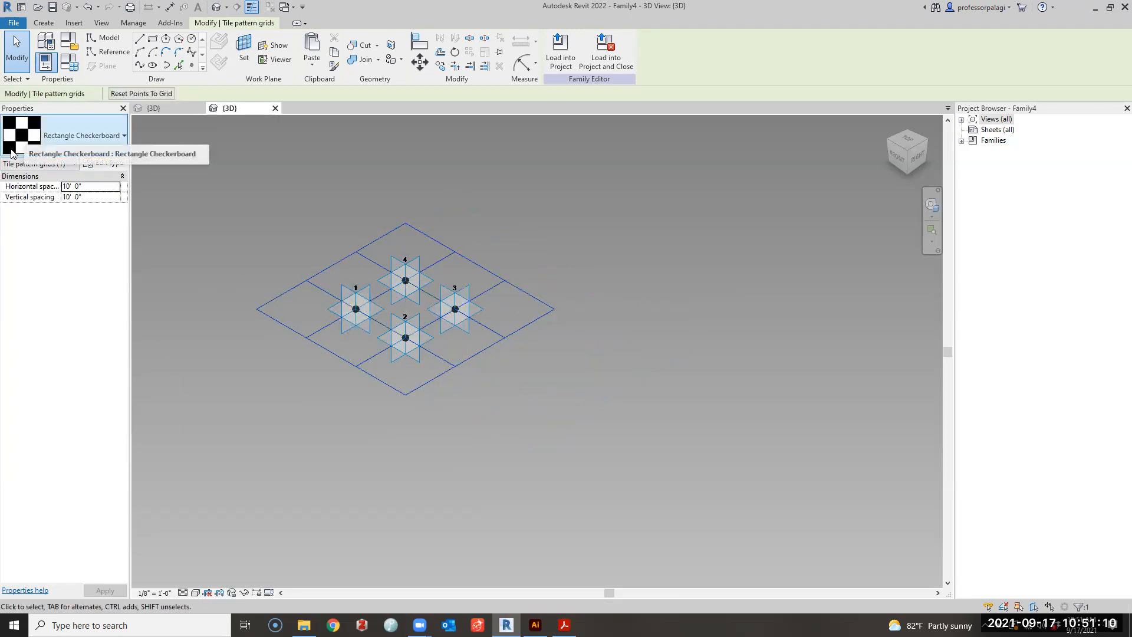
mouse_move(11, 153)
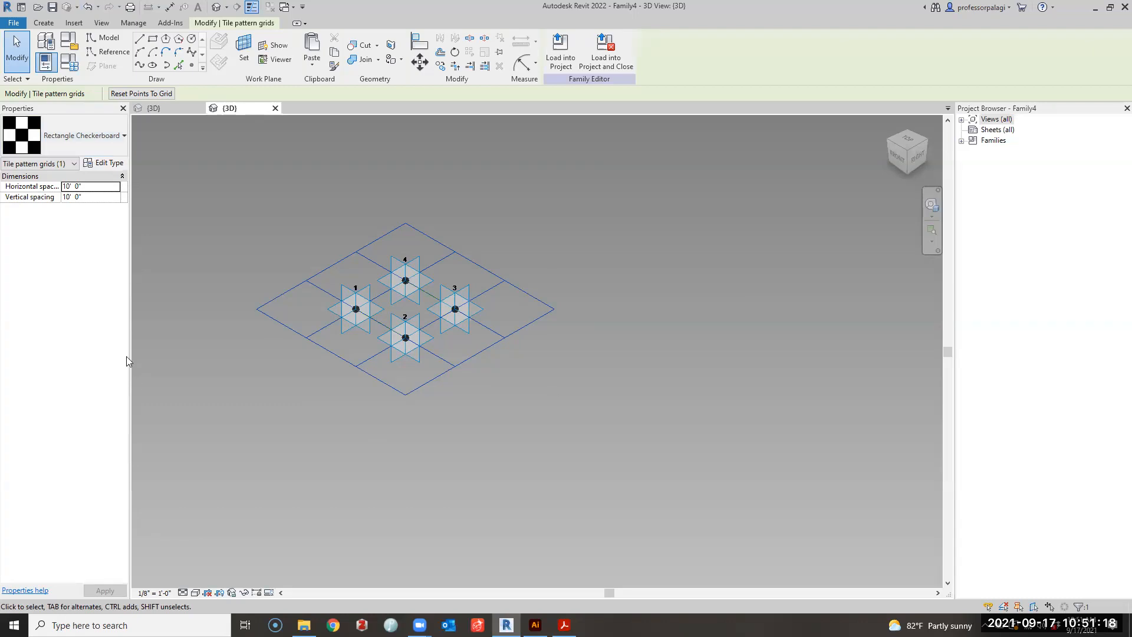
Return the tile pattern grid to the plain Rectangle pattern.
click(87, 141)
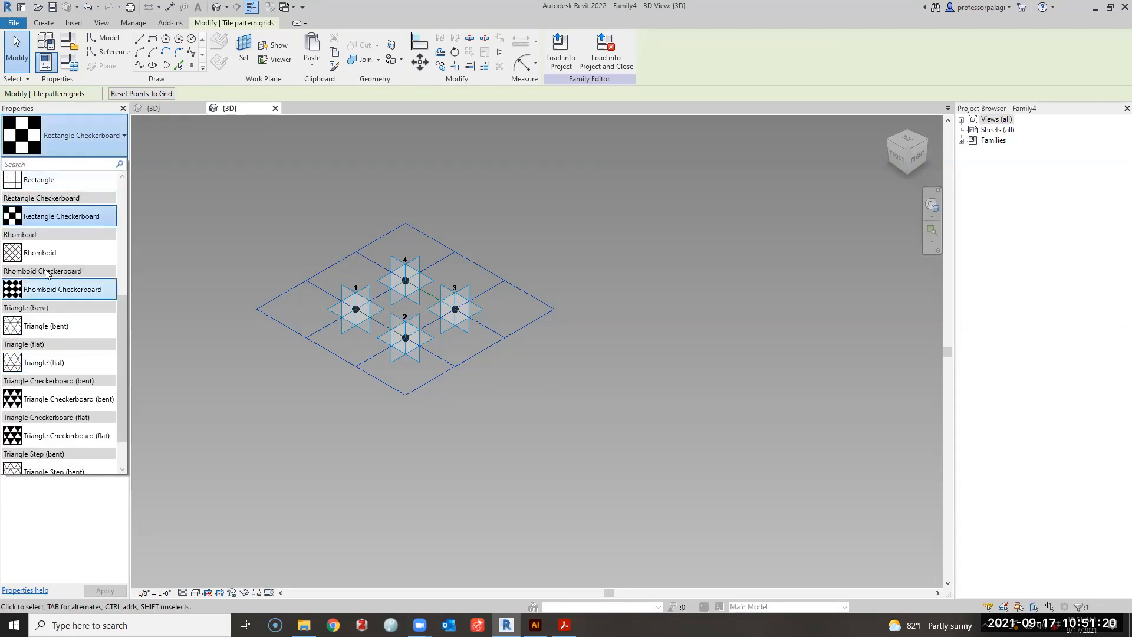
scroll(45, 277, up, 1)
click(62, 213)
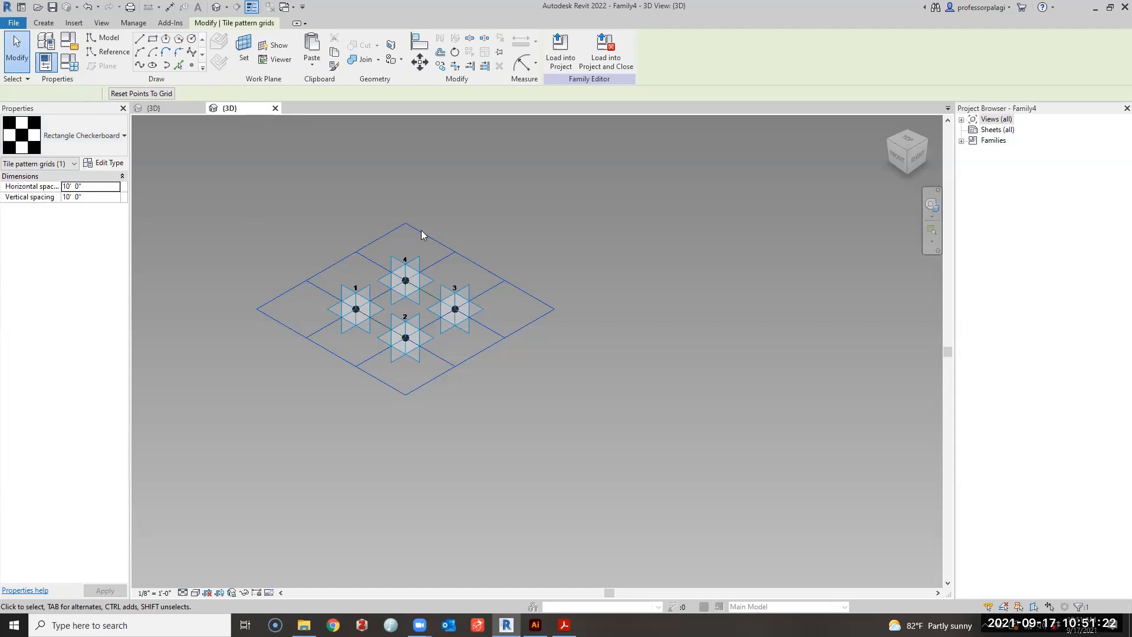
click(654, 289)
Move adaptive point 3 vertically up off the grid plane.
drag(498, 393, 463, 256)
click(496, 345)
key(Tab)
click(464, 318)
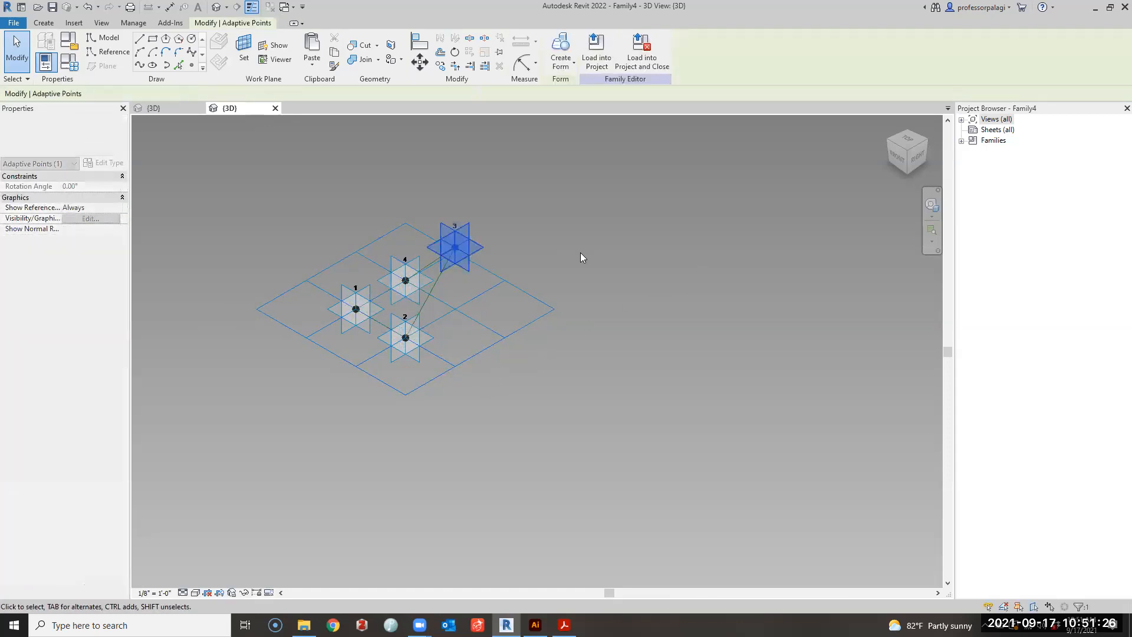
click(529, 359)
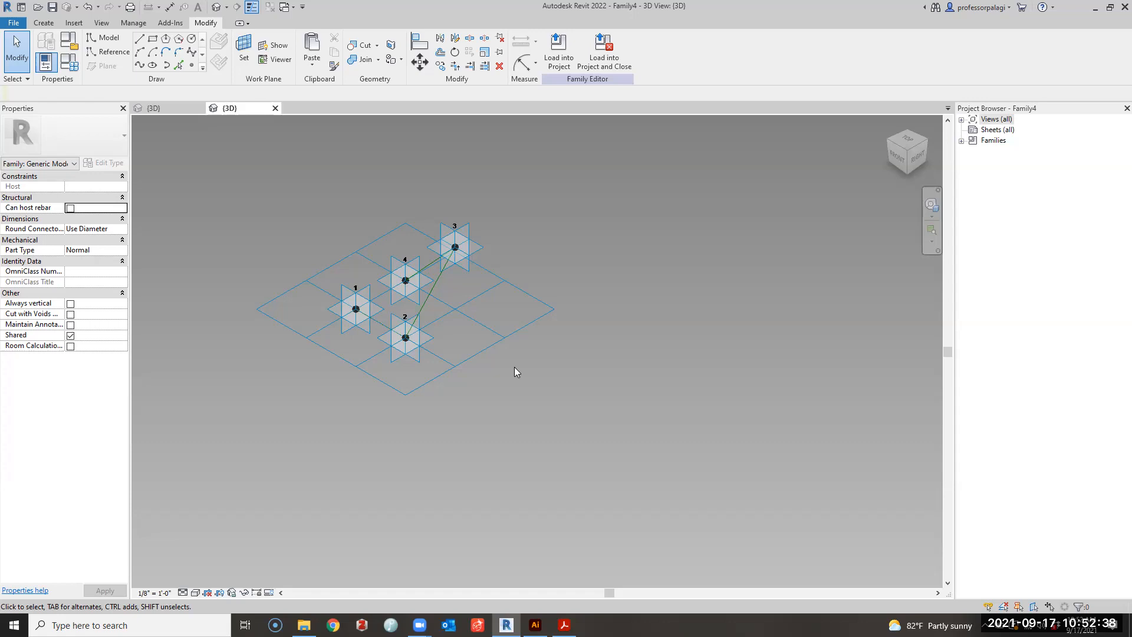
Set both the horizontal and vertical spacing of the tile pattern grid to 3 feet.
click(524, 290)
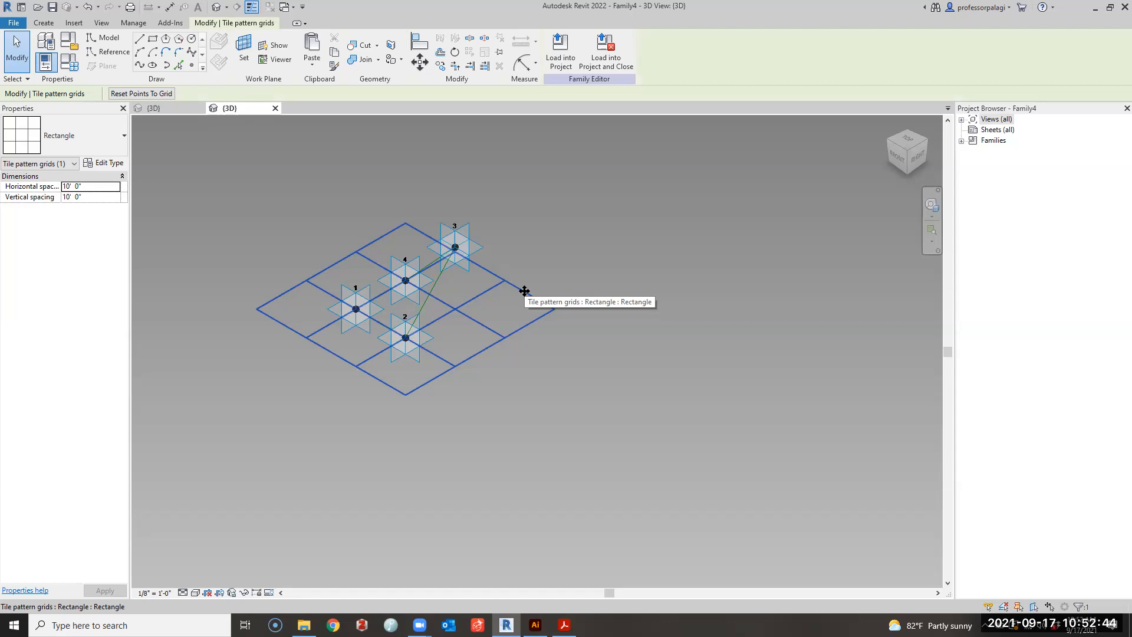
click(96, 187)
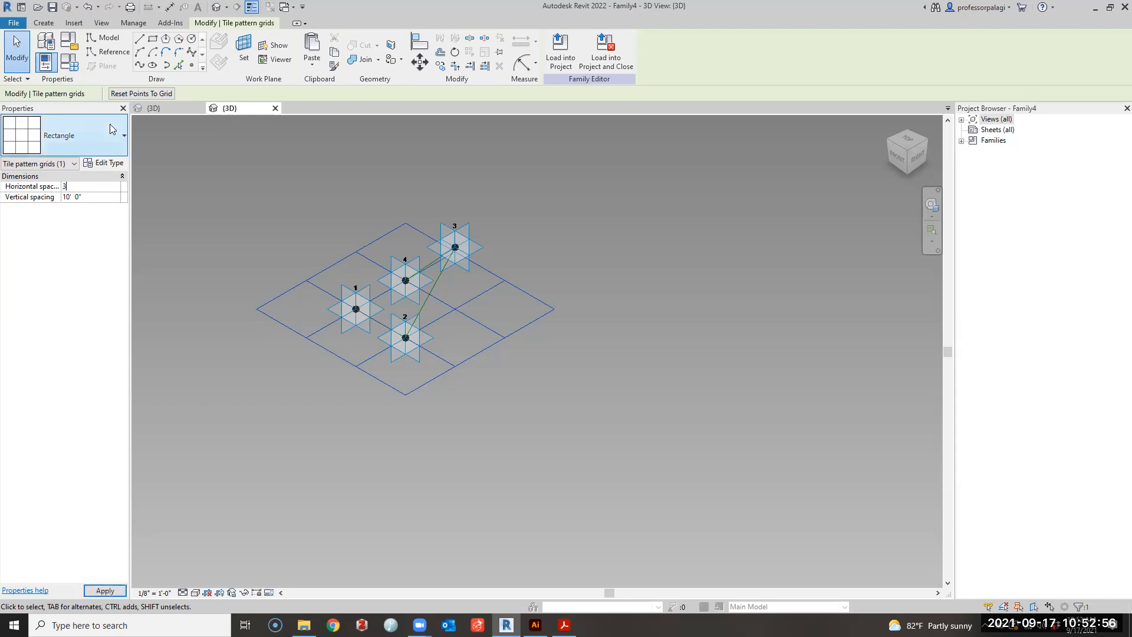
click(91, 198)
text(3)
click(196, 178)
scroll(244, 306, up, 2)
drag(401, 210, 411, 318)
key(Escape)
scroll(324, 333, up, 3)
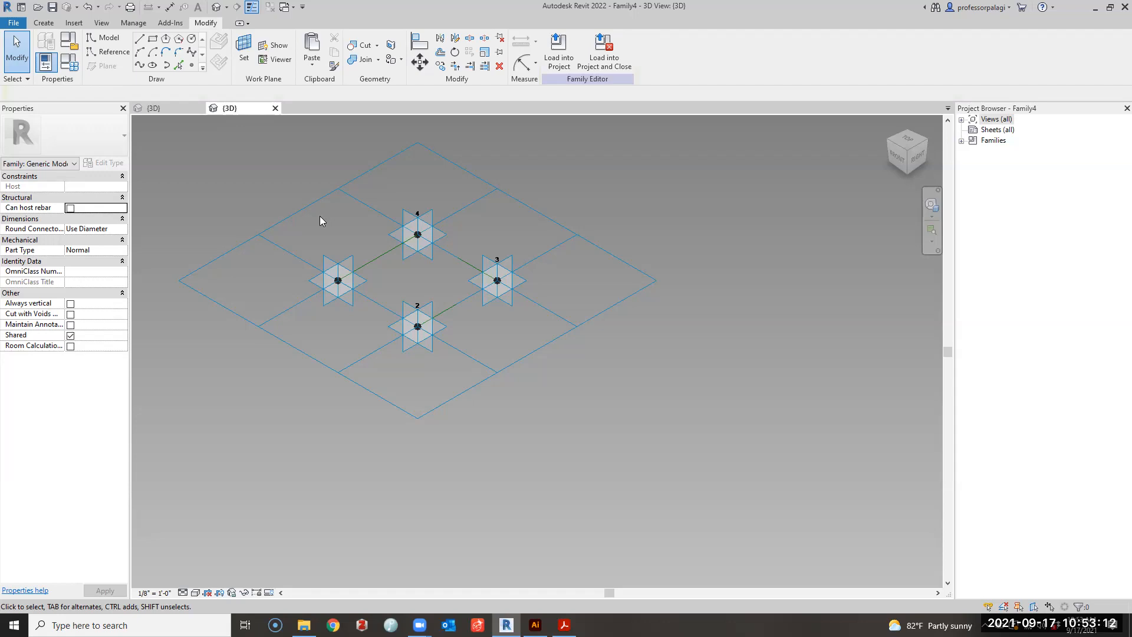
Place reference points on adaptive points 1 and 4, using each point's horizontal plane as the work plane.
scroll(241, 192, down, 3)
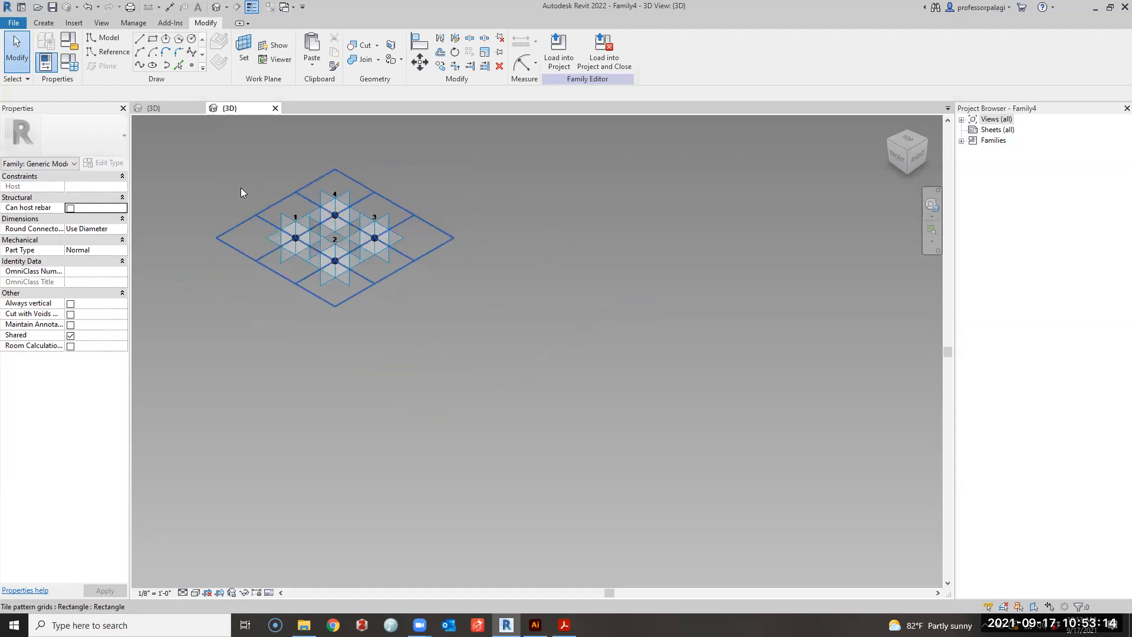
scroll(221, 171, up, 3)
click(191, 65)
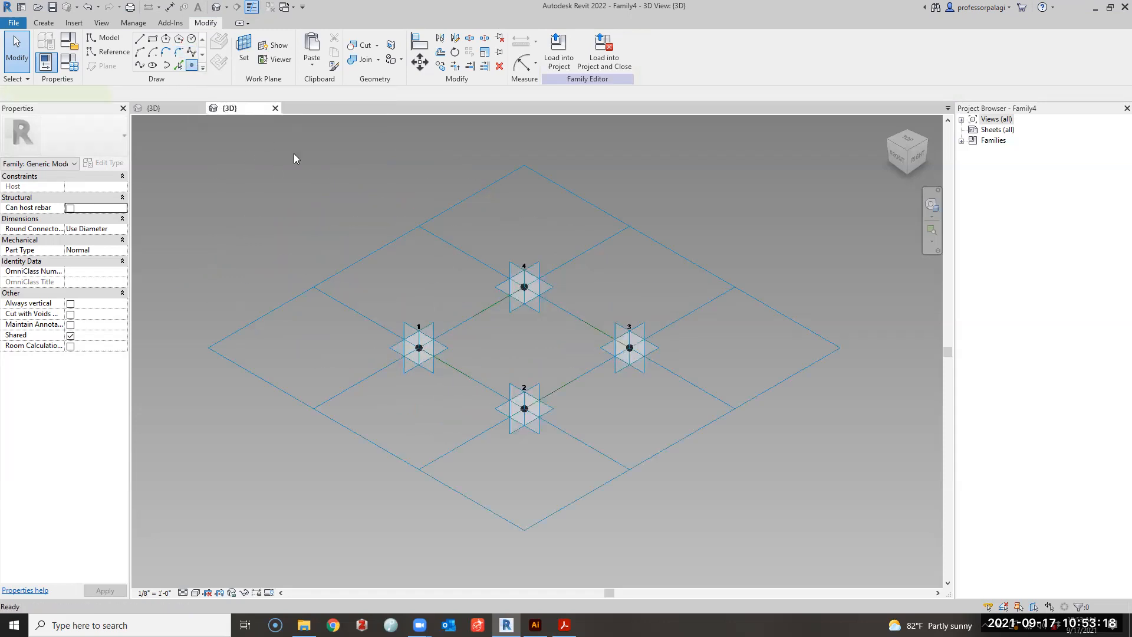
click(243, 50)
click(396, 344)
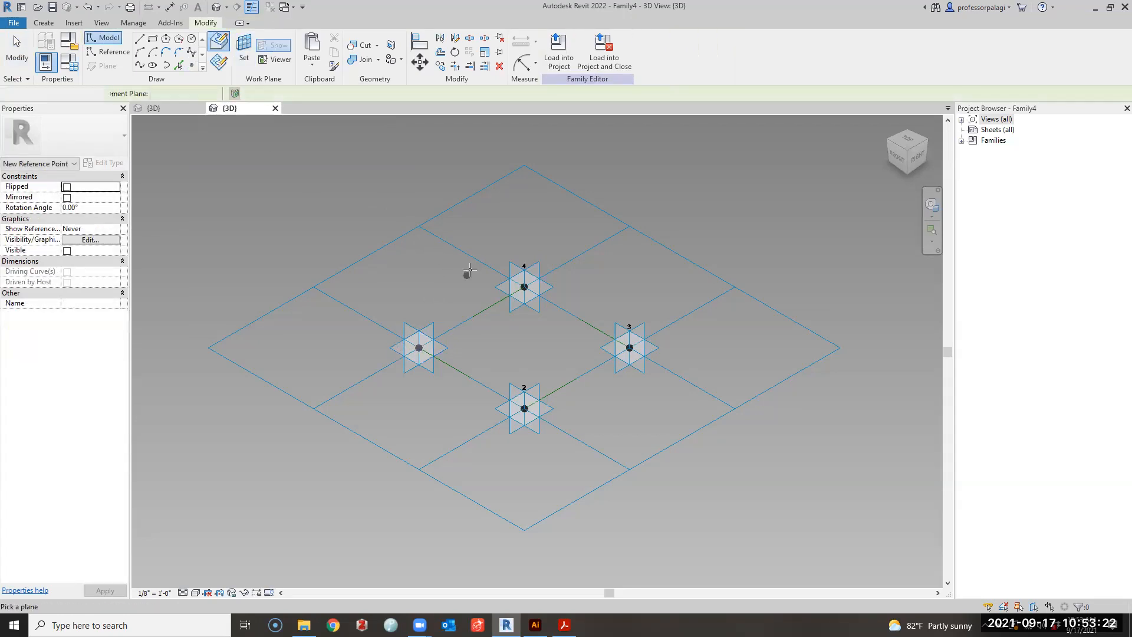
click(500, 289)
click(524, 287)
Place reference points on adaptive points 3 and 2, each hosted on that point's horizontal plane.
click(244, 50)
click(603, 346)
click(629, 348)
key(Return)
click(499, 406)
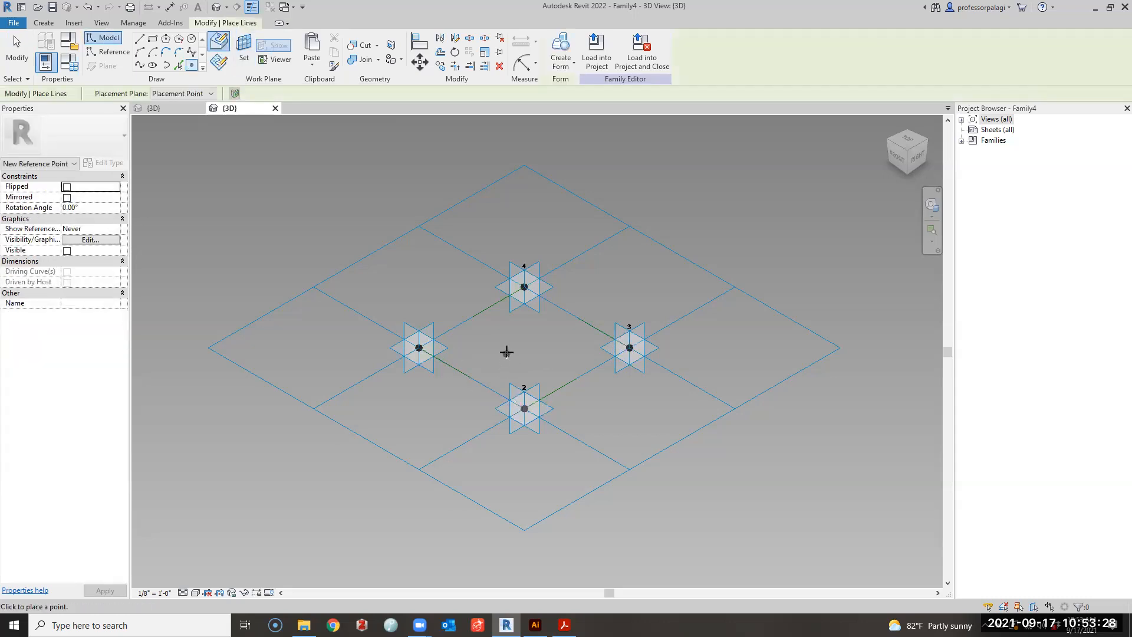
key(Escape)
key(Escape)
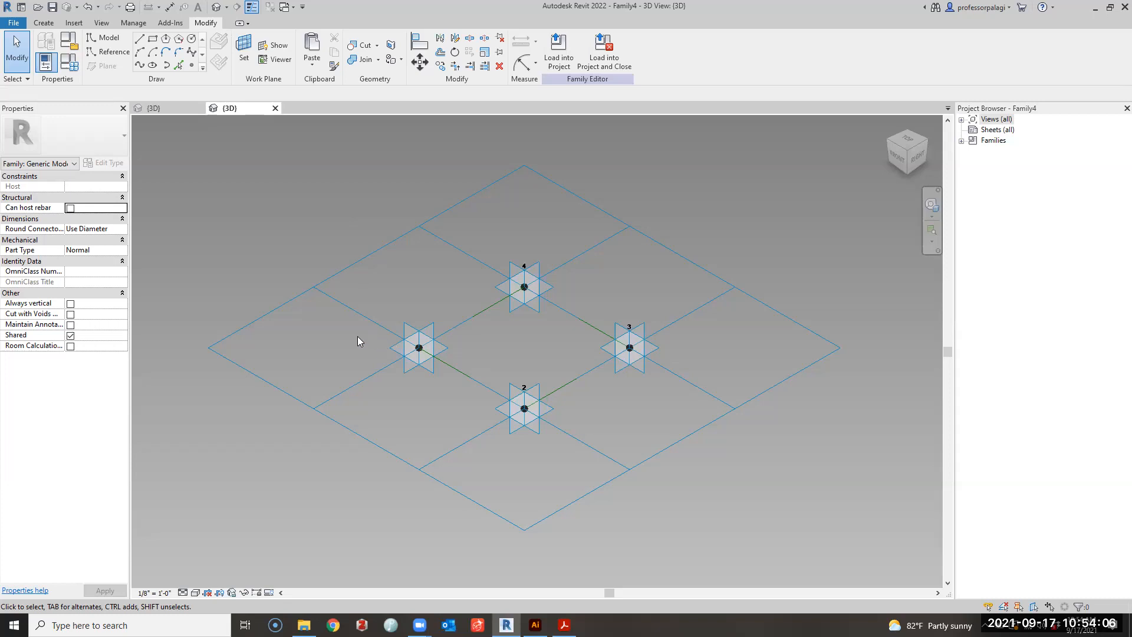
Select everything around the central tile and filter the selection to the reference points only, excluding adaptive points and reference lines.
click(432, 361)
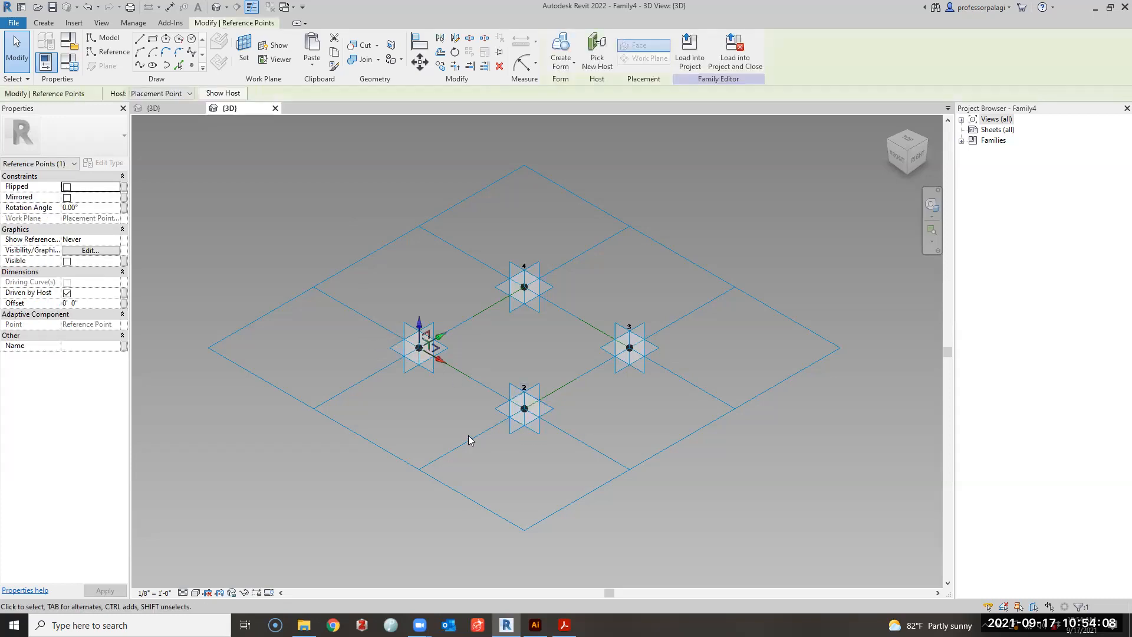
drag(306, 195, 784, 497)
click(624, 52)
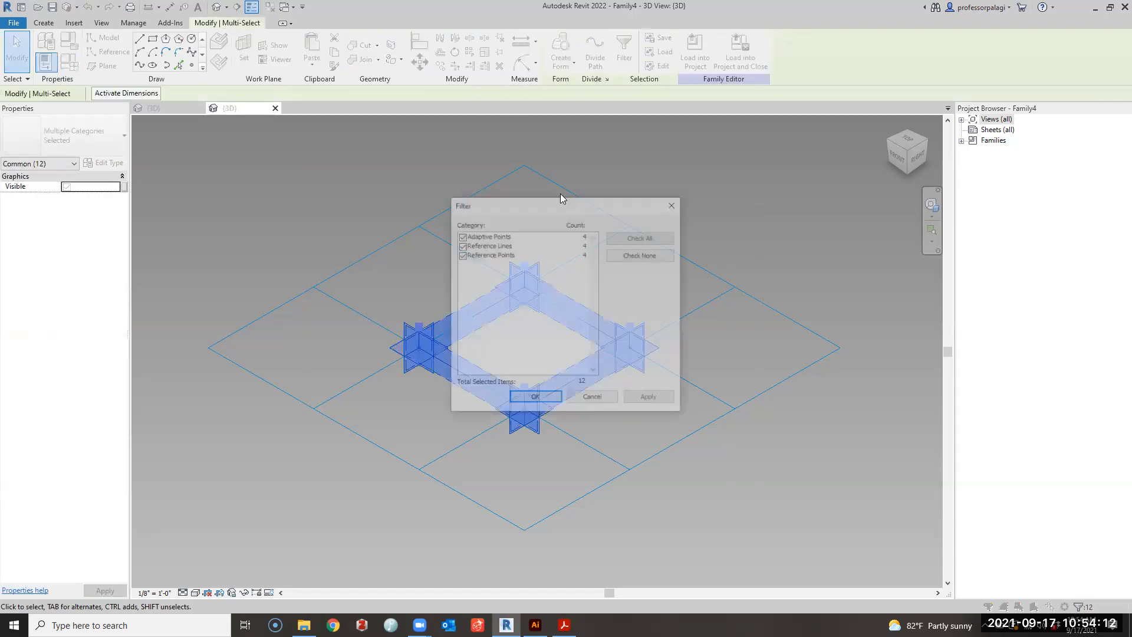
click(461, 245)
click(461, 236)
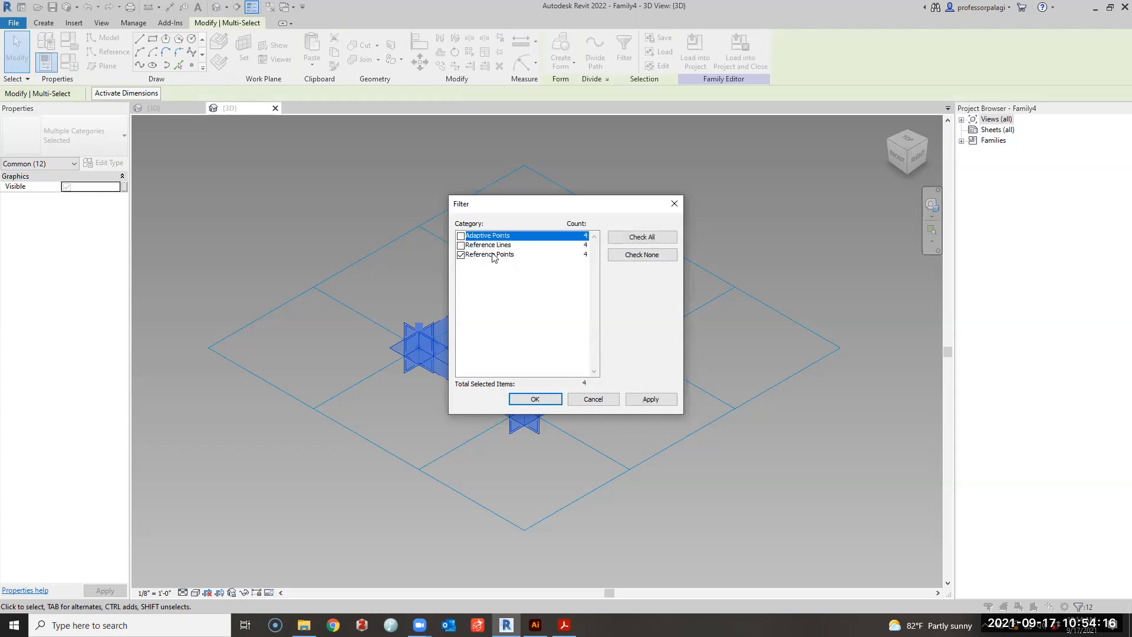
click(652, 399)
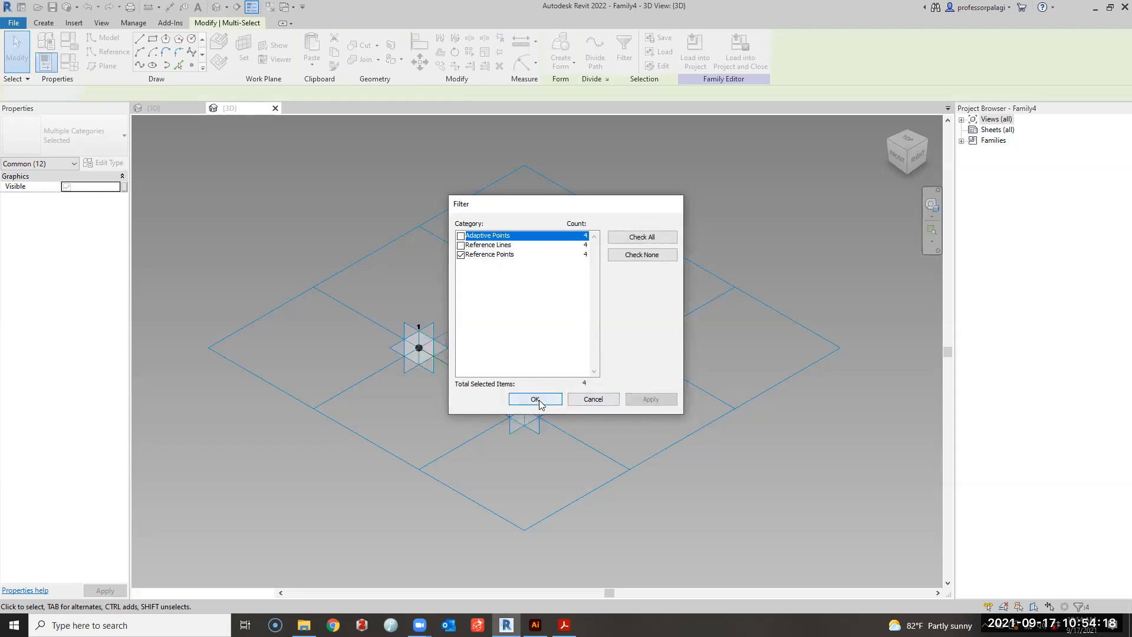
click(535, 399)
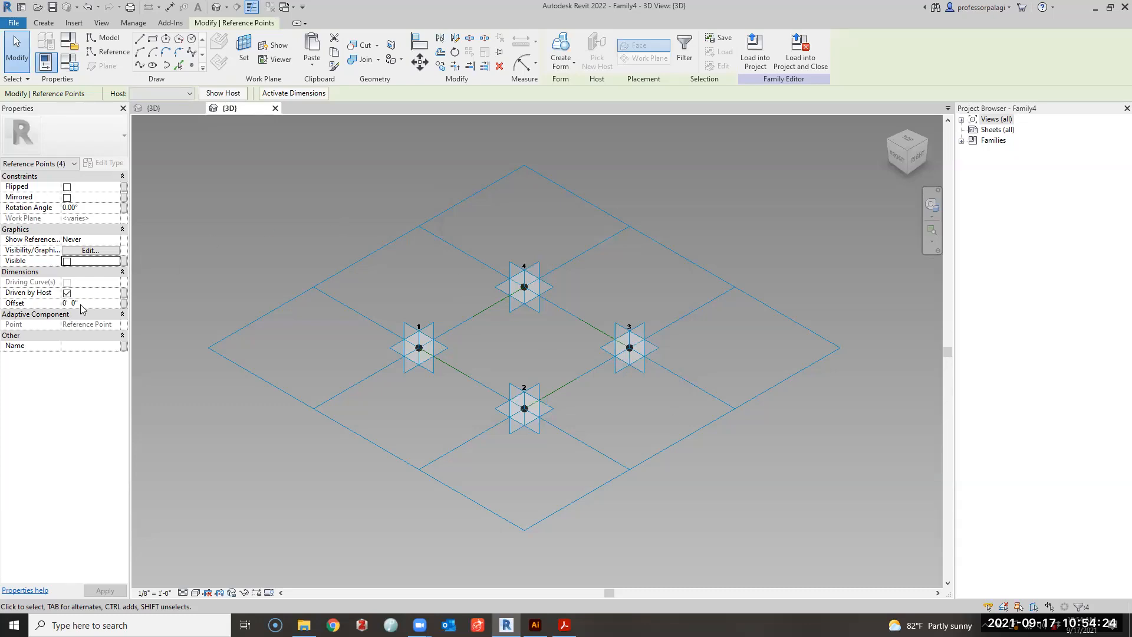
Associate the reference points' Offset with a new family type parameter named blockdepth, grouped under Dimensions.
click(124, 302)
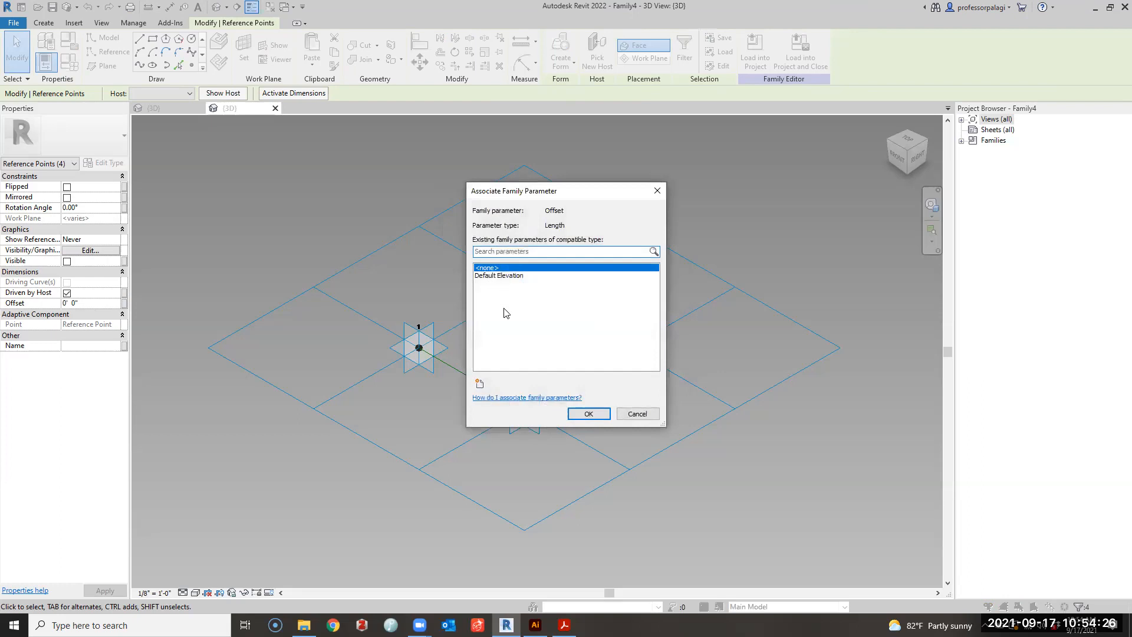
click(480, 384)
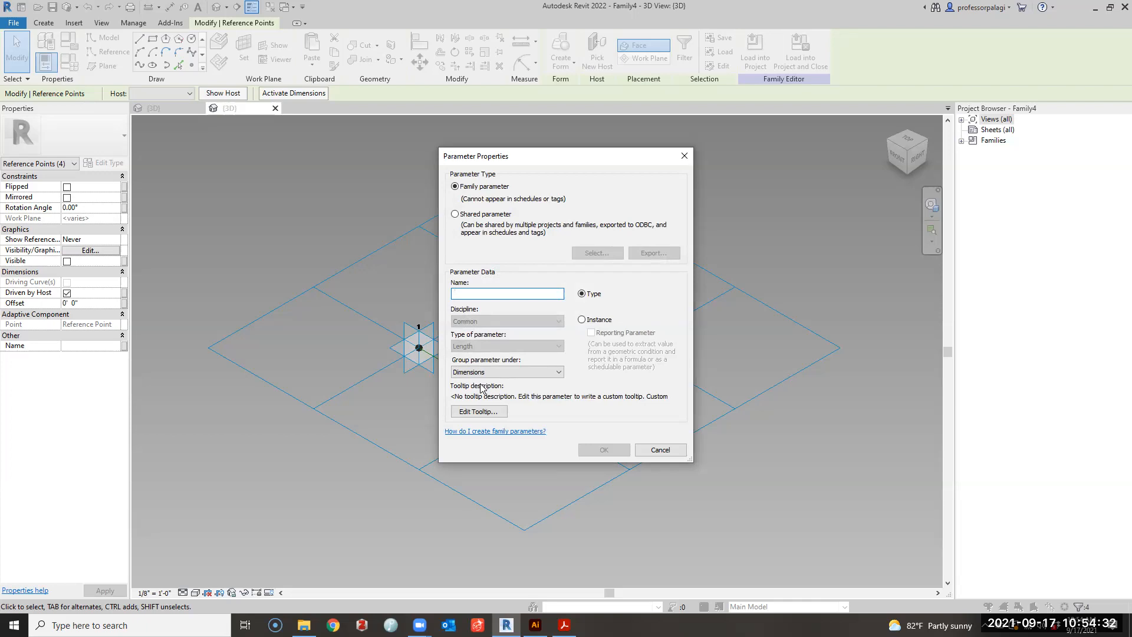
text(block dept)
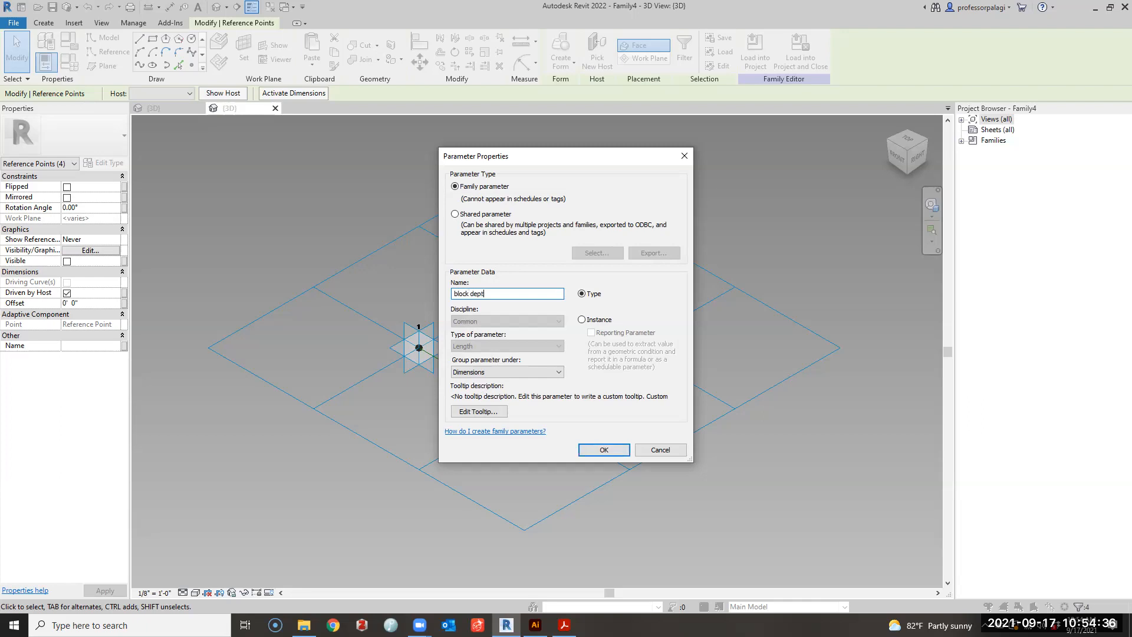
key(BackSpace)
key(BackSpace)
key(BackSpace)
key(BackSpace)
key(BackSpace)
key(BackSpace)
key(BackSpace)
key(BackSpace)
key(BackSpace)
key(BackSpace)
key(BackSpace)
text(dep)
click(607, 450)
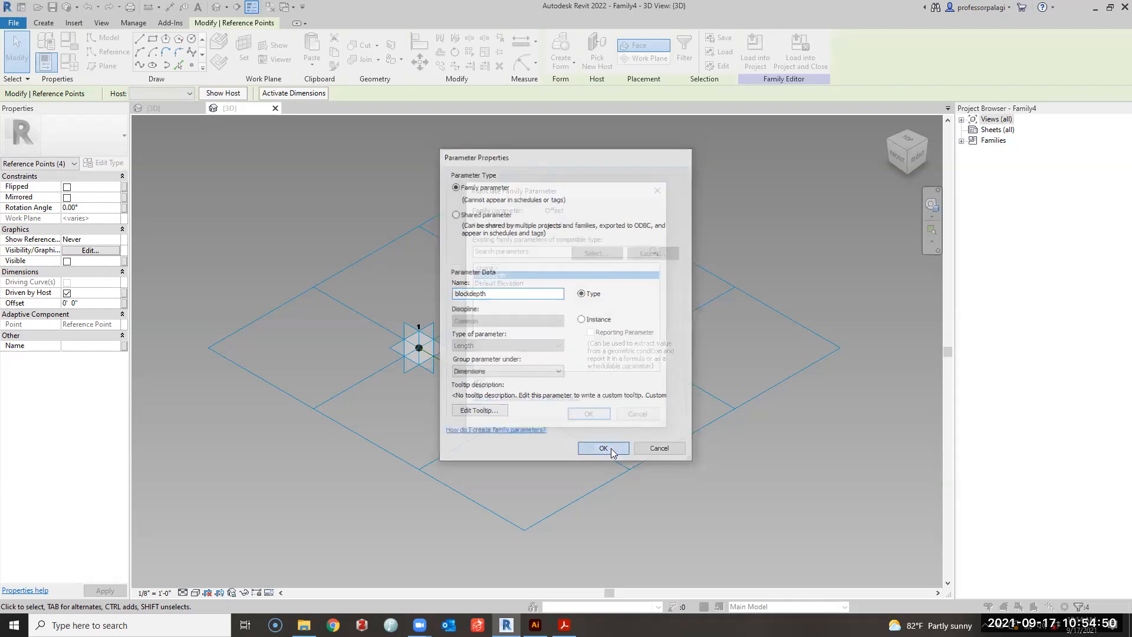
click(583, 415)
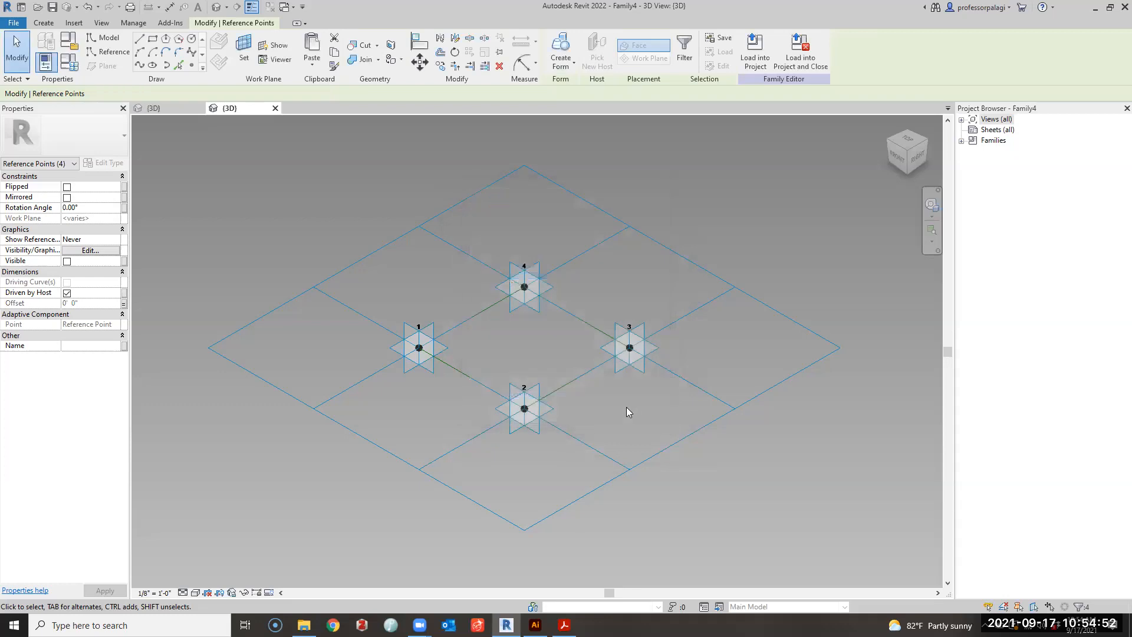
click(626, 407)
Set the blockdepth parameter to 2 feet in the family types.
click(69, 61)
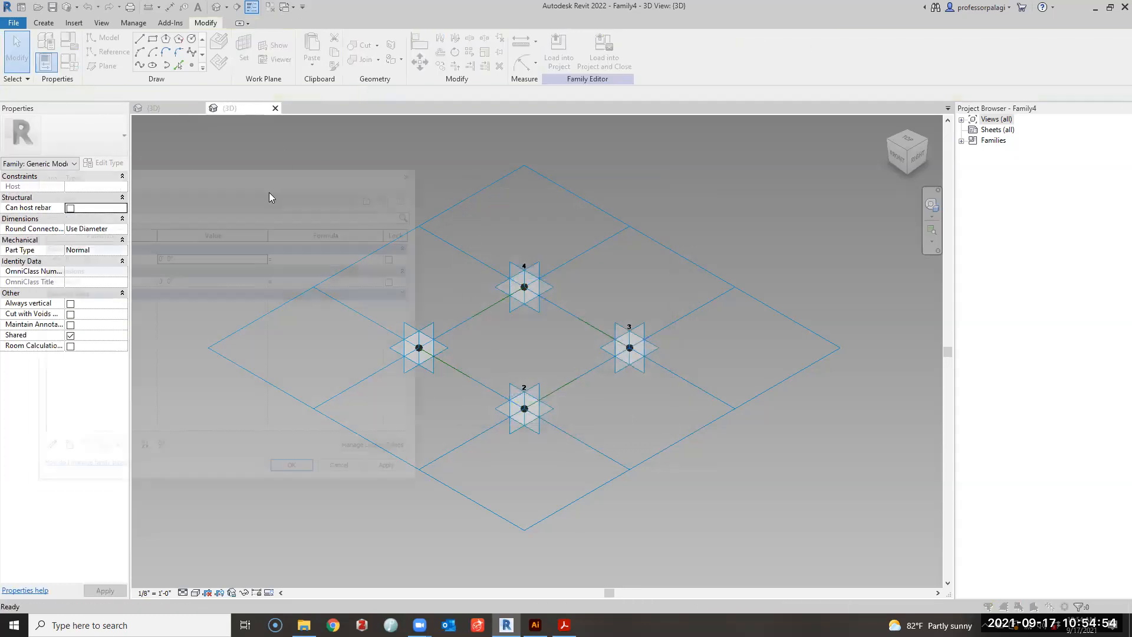
click(191, 280)
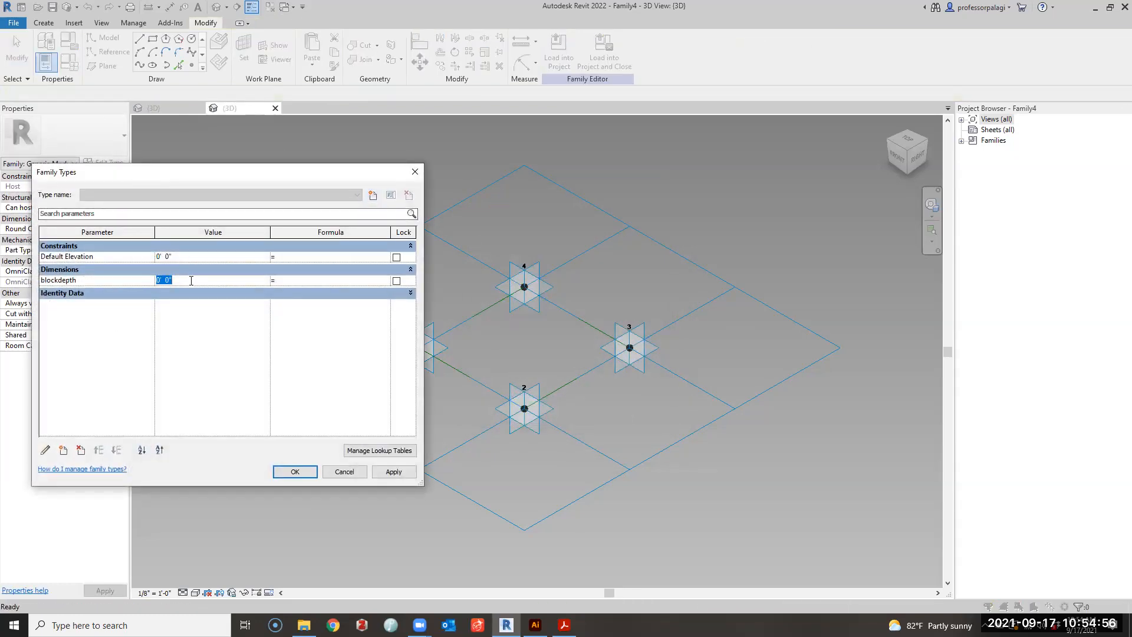
text(2)
key(Tab)
click(393, 472)
click(297, 472)
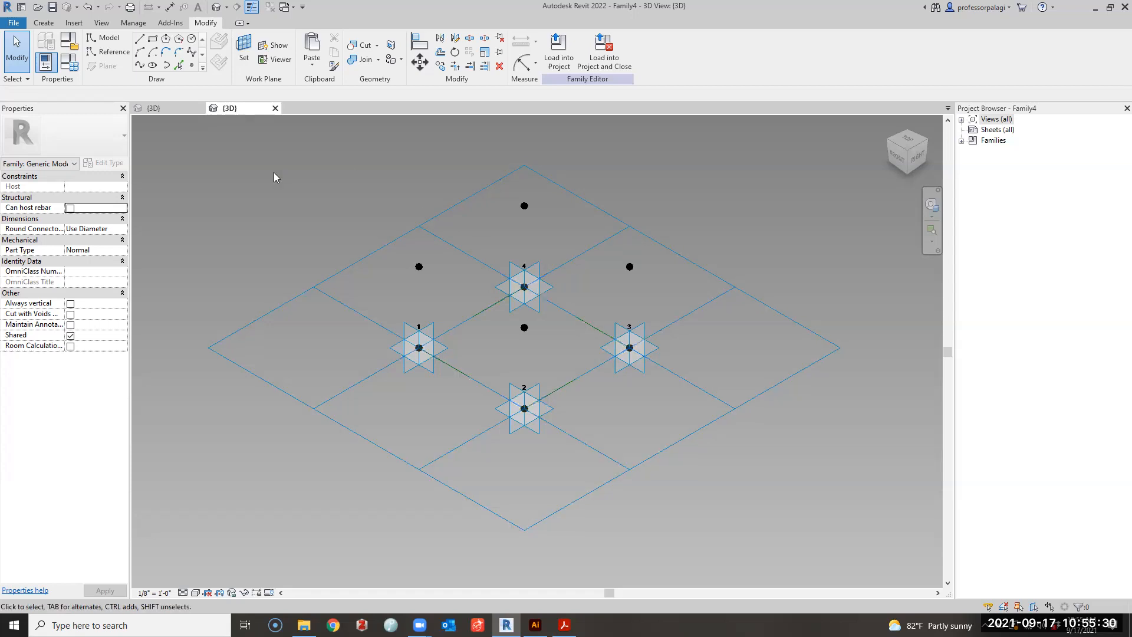
shift+middle_drag(408, 274, 630, 269)
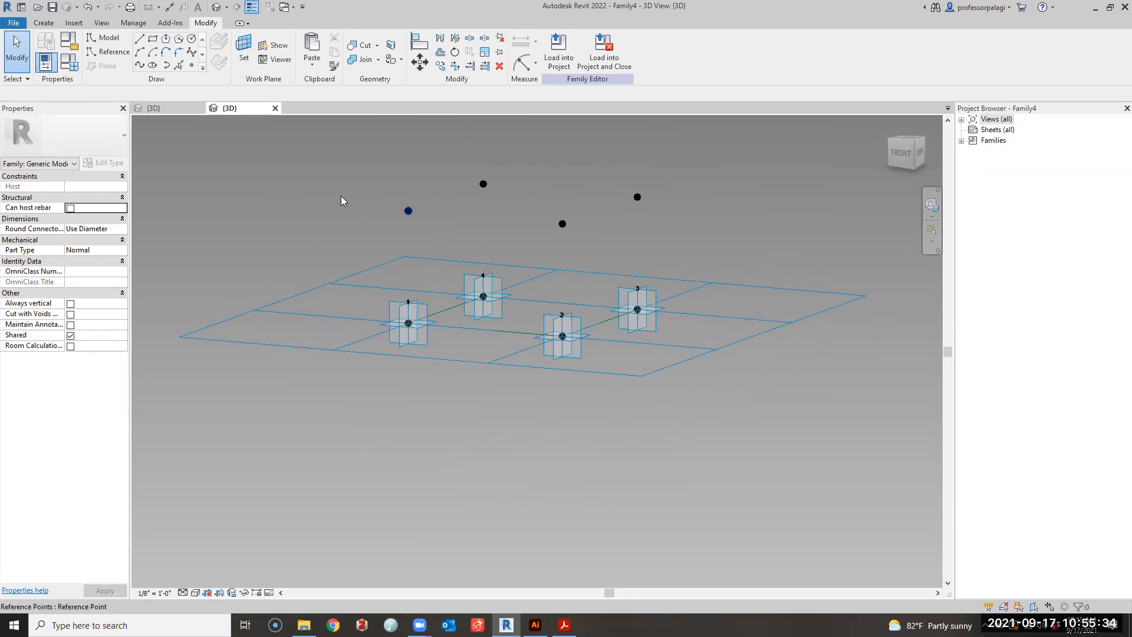
click(104, 37)
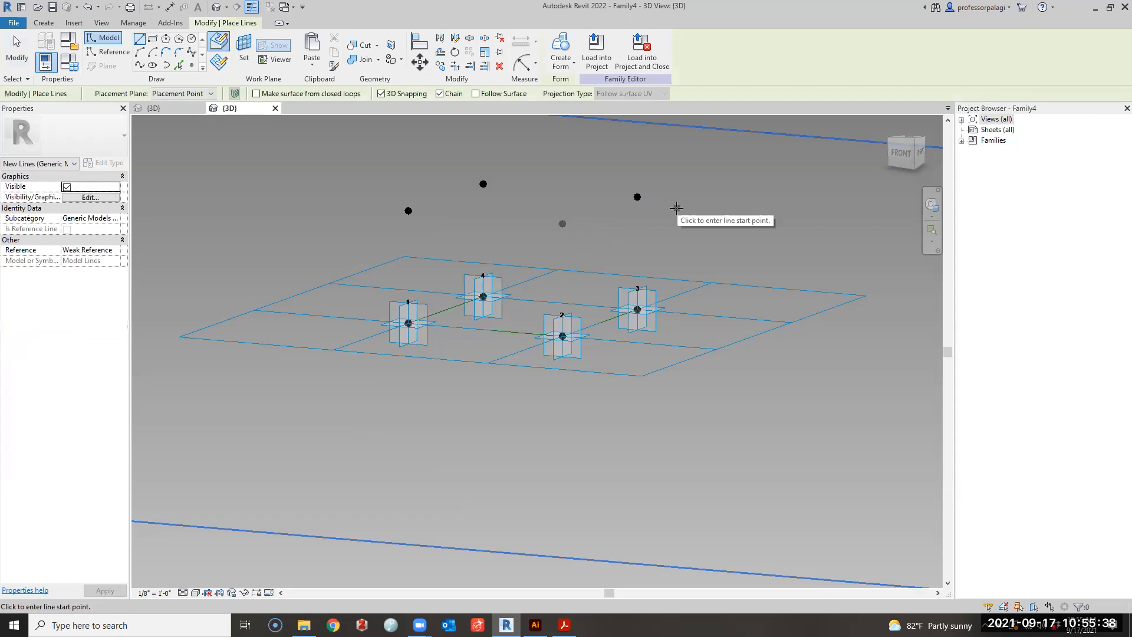
shift+middle_drag(712, 227, 657, 243)
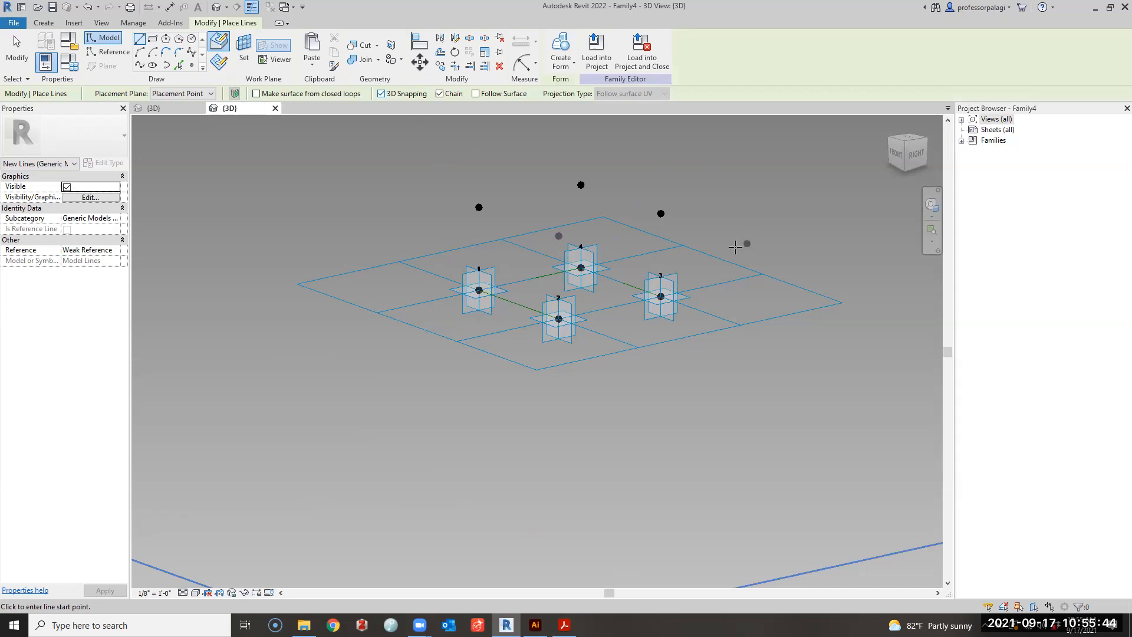
click(559, 319)
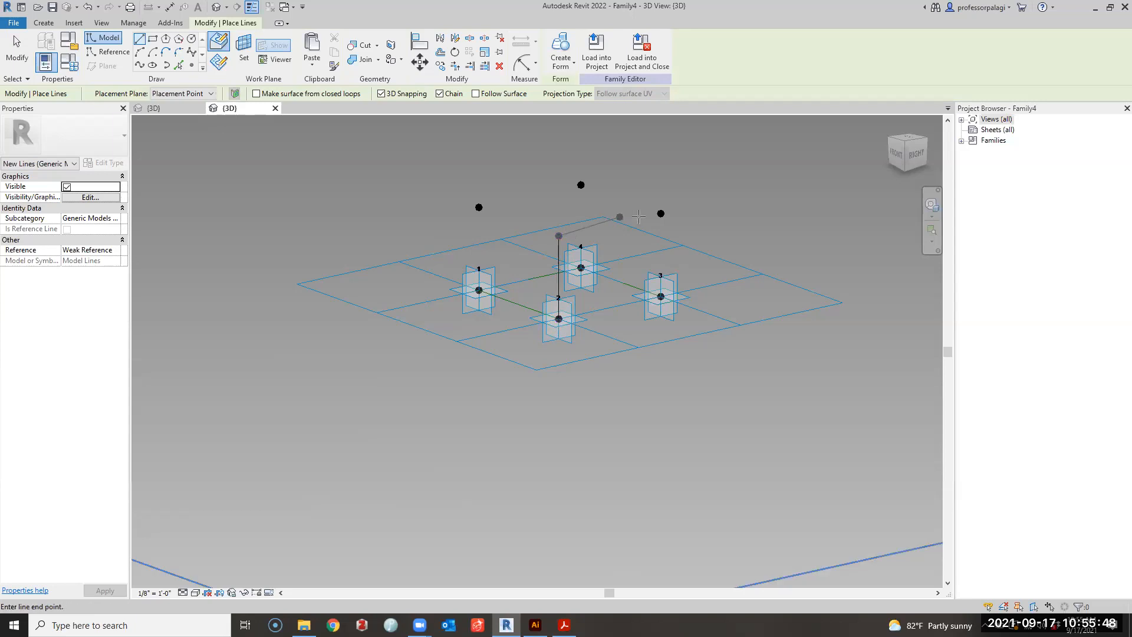
key(Escape)
key(Escape)
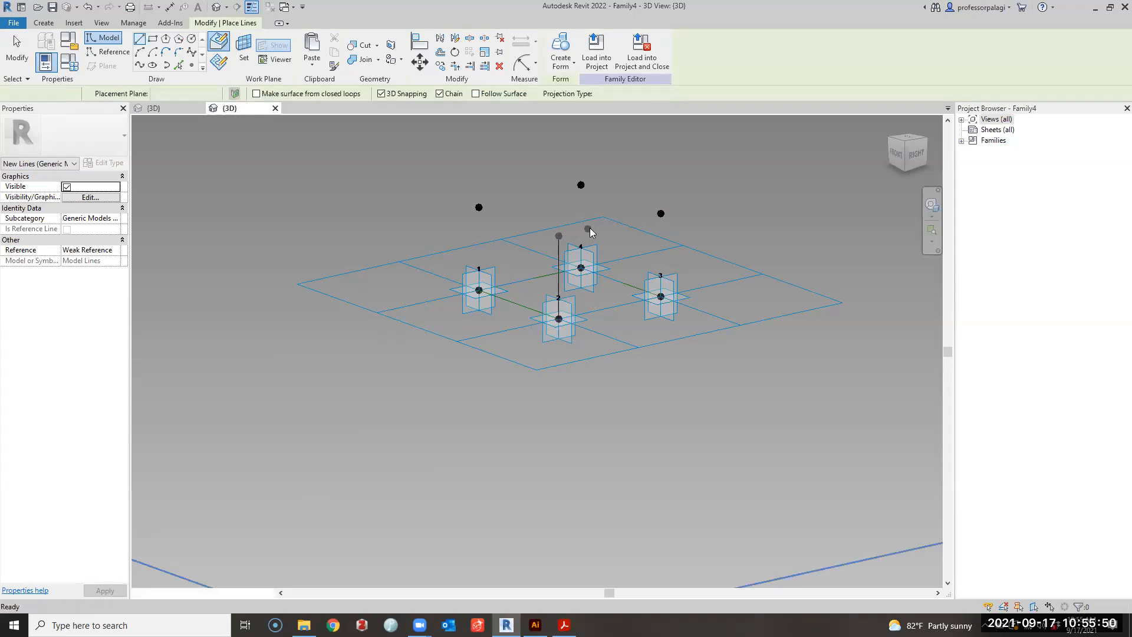
Draw chained reference lines from adaptive point 2 up to its offset point, across to the offset point above point 3, and down to point 3.
click(108, 52)
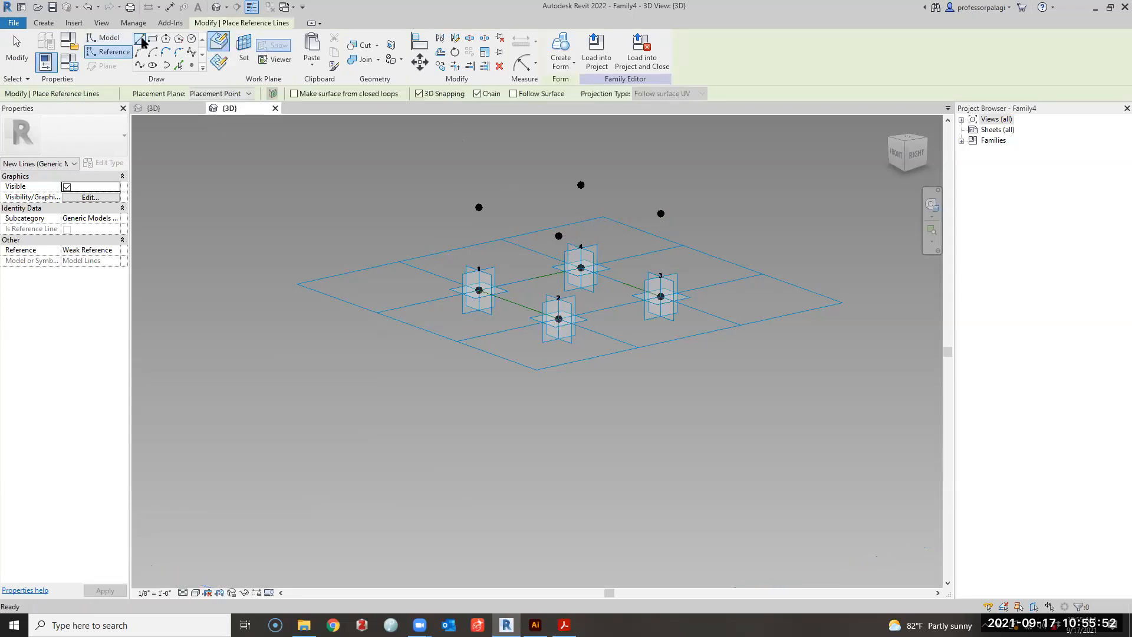
click(562, 225)
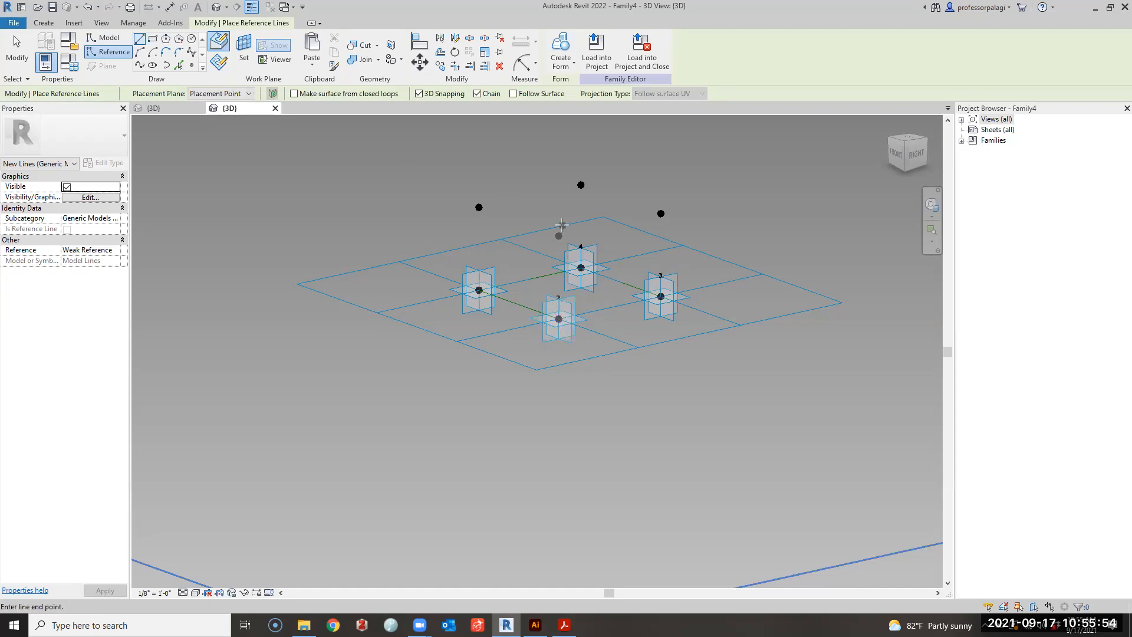
click(660, 213)
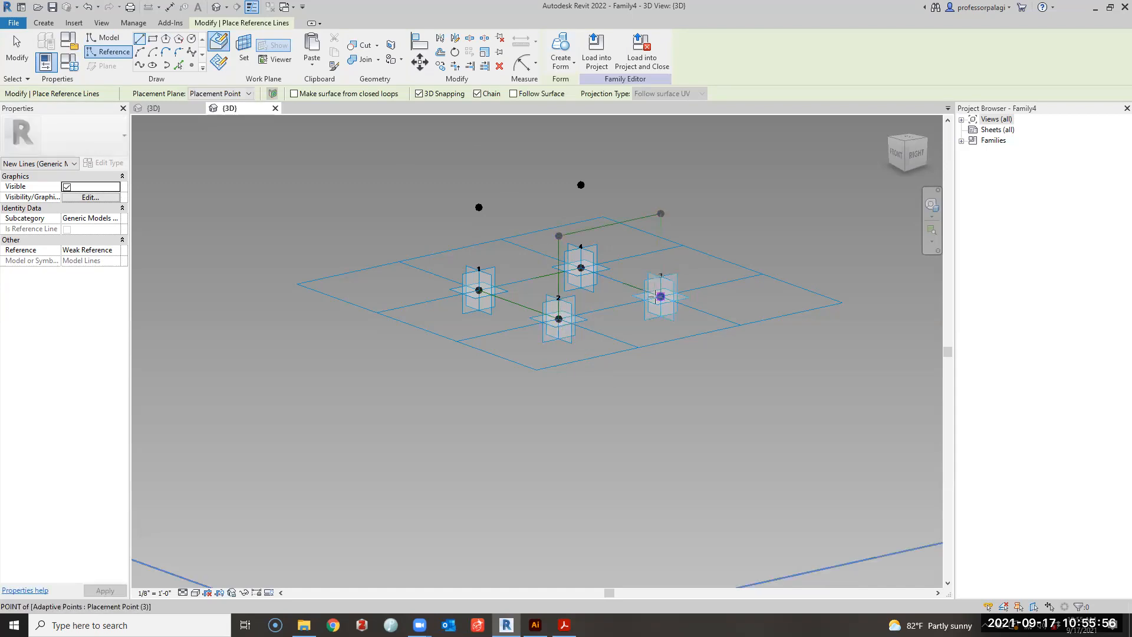
click(660, 296)
key(Escape)
click(479, 291)
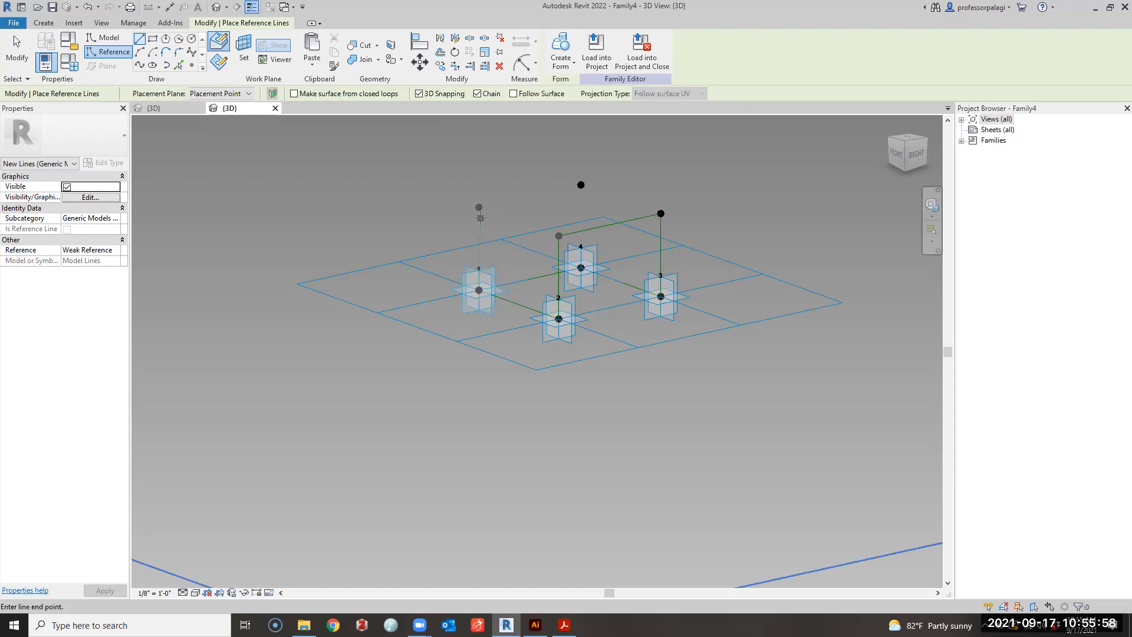
key(Escape)
key(Escape)
Place reference points near the tops of both vertical reference lines and near each end of the line between adaptive points 2 and 3.
scroll(607, 230, up, 3)
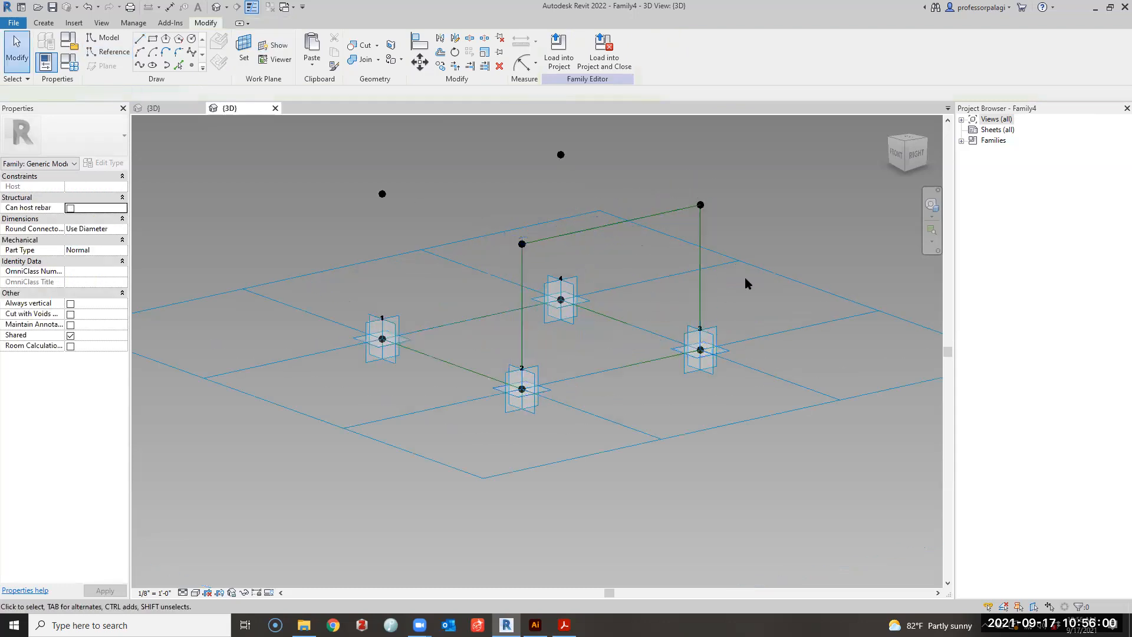
scroll(745, 284, up, 1)
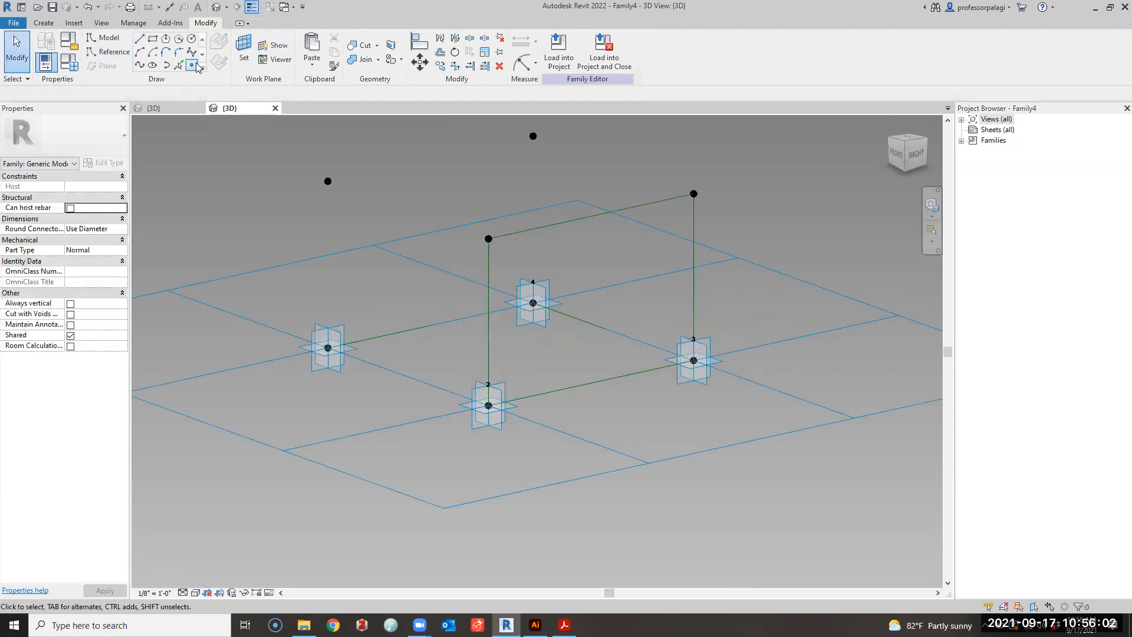
click(192, 65)
click(488, 265)
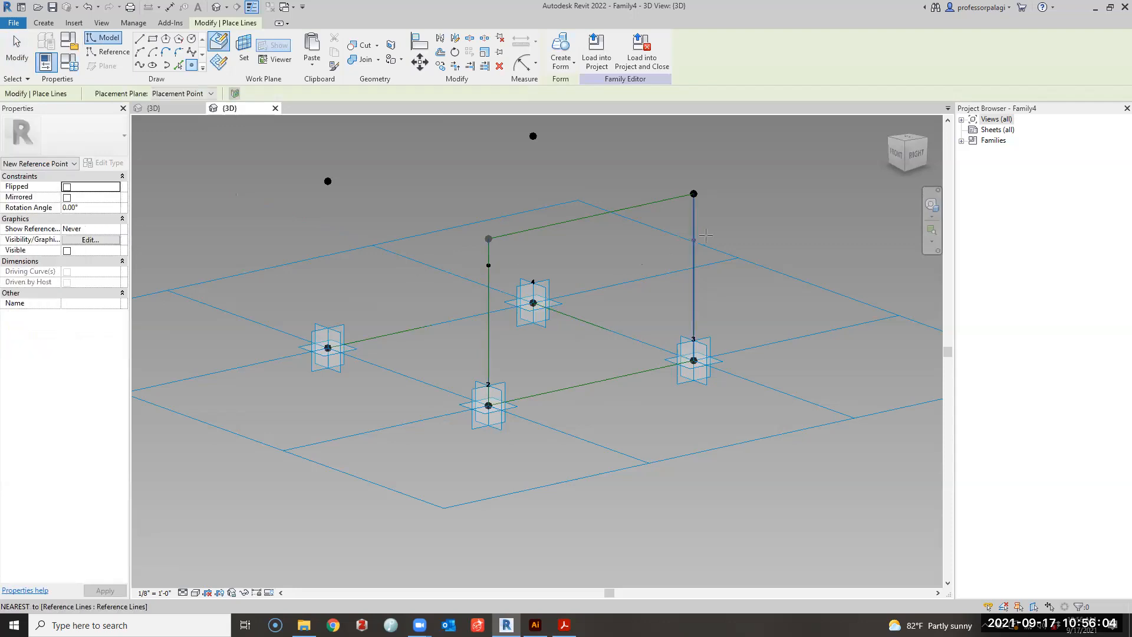
click(693, 217)
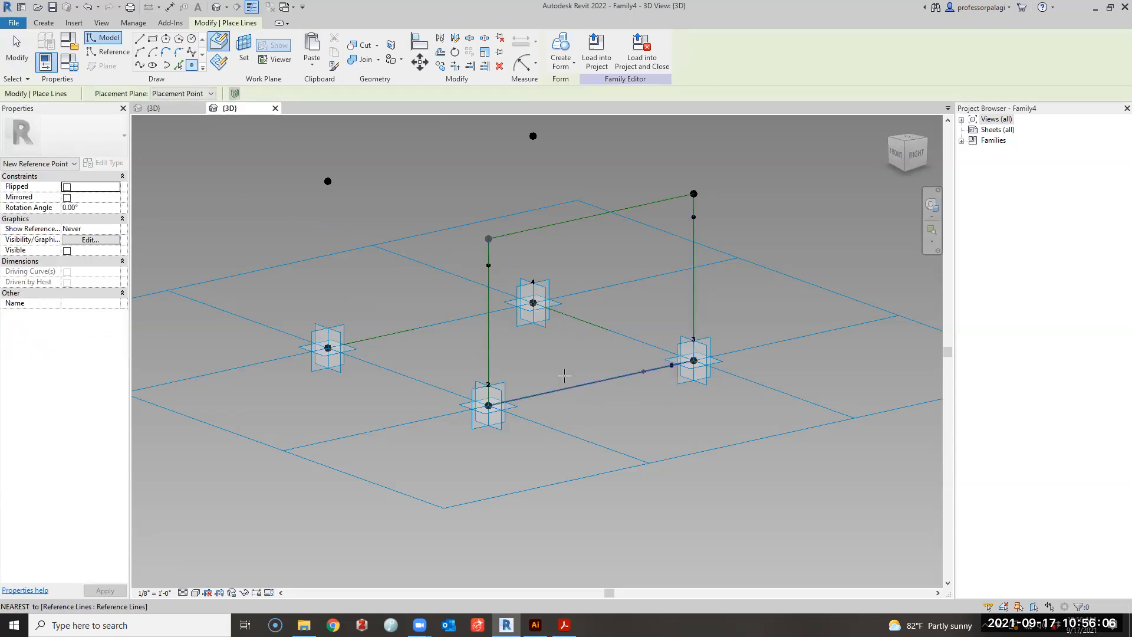
click(530, 397)
key(Escape)
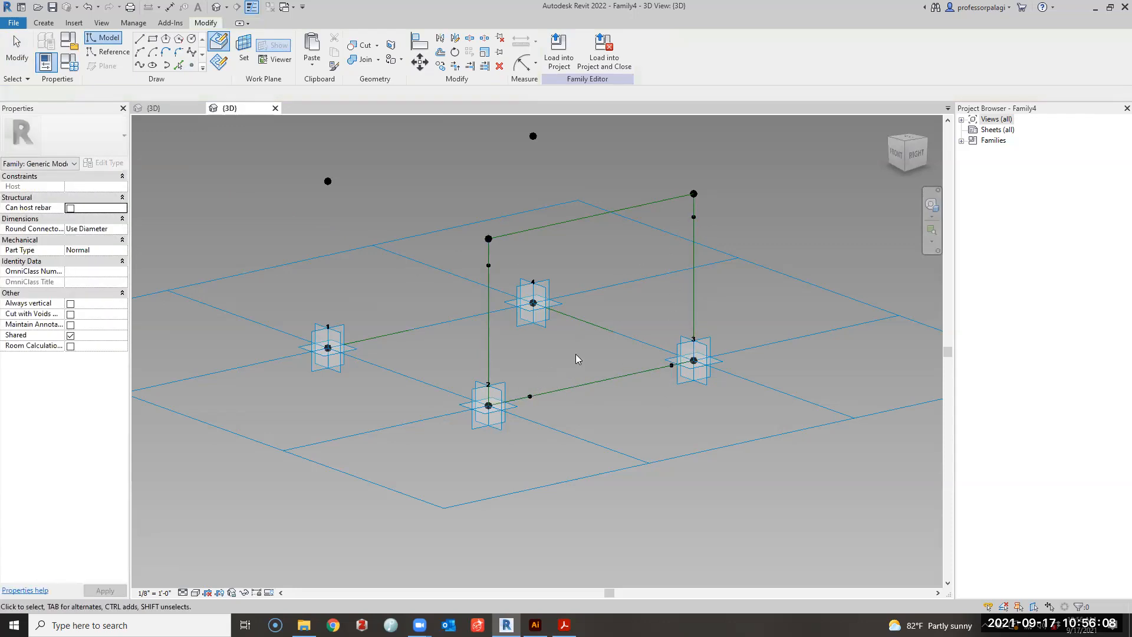
Set the 3D view scale to 1 1/2" = 1'-0" to shrink the displayed point symbols.
click(502, 286)
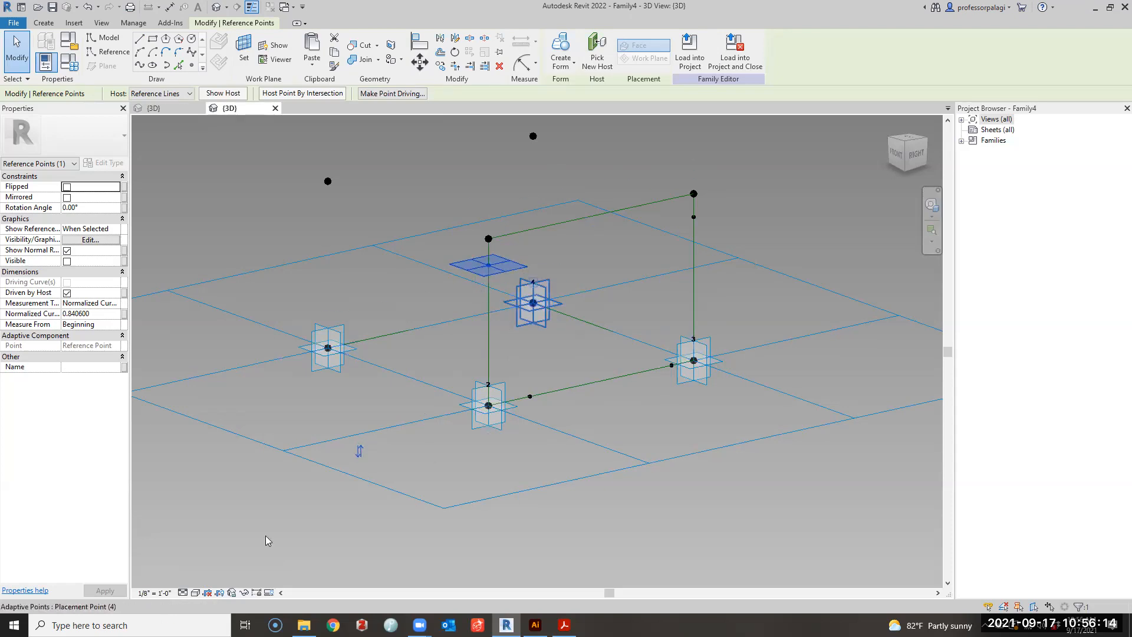
click(154, 593)
click(181, 268)
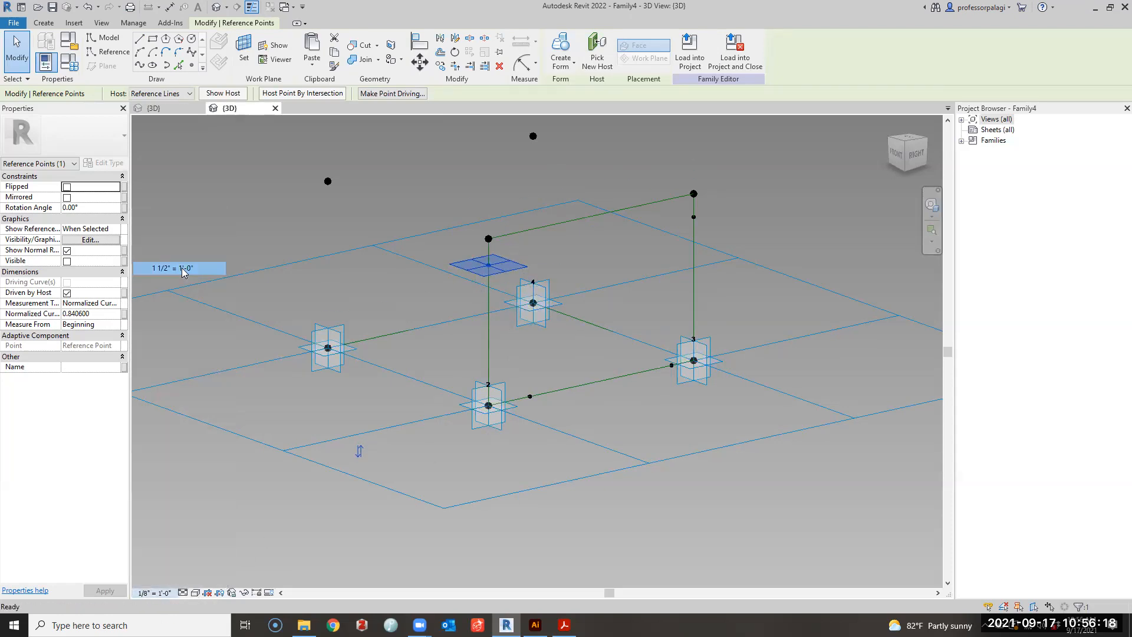
key(Escape)
scroll(525, 282, up, 4)
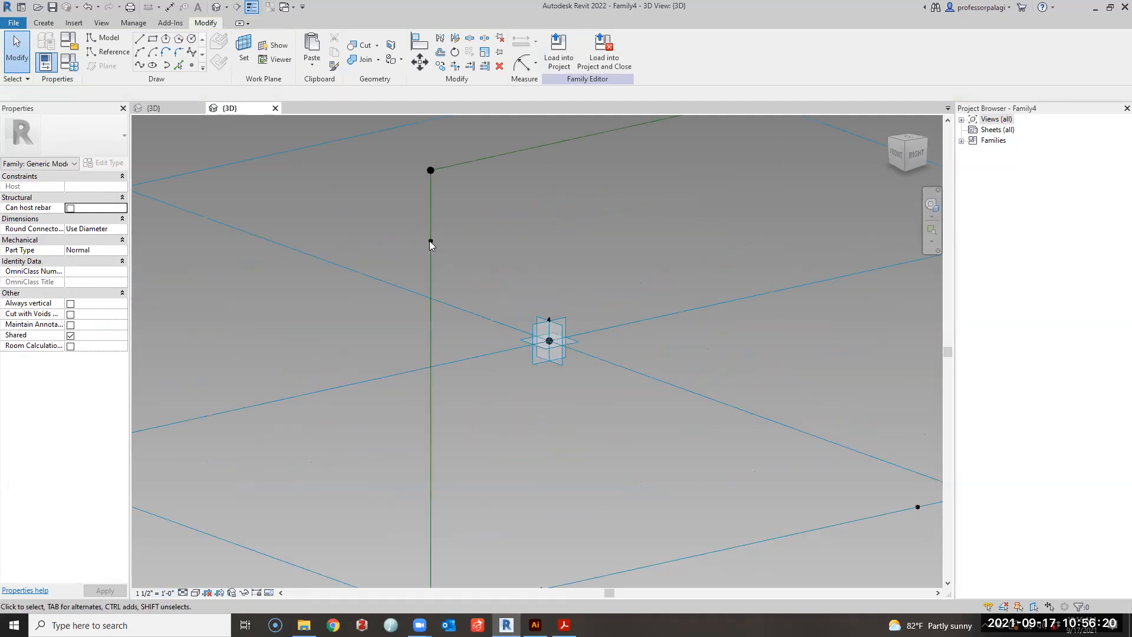
Flip Measure From to End for the hosted point above adaptive point 2 and the lower line's point nearest adaptive point 3.
click(430, 241)
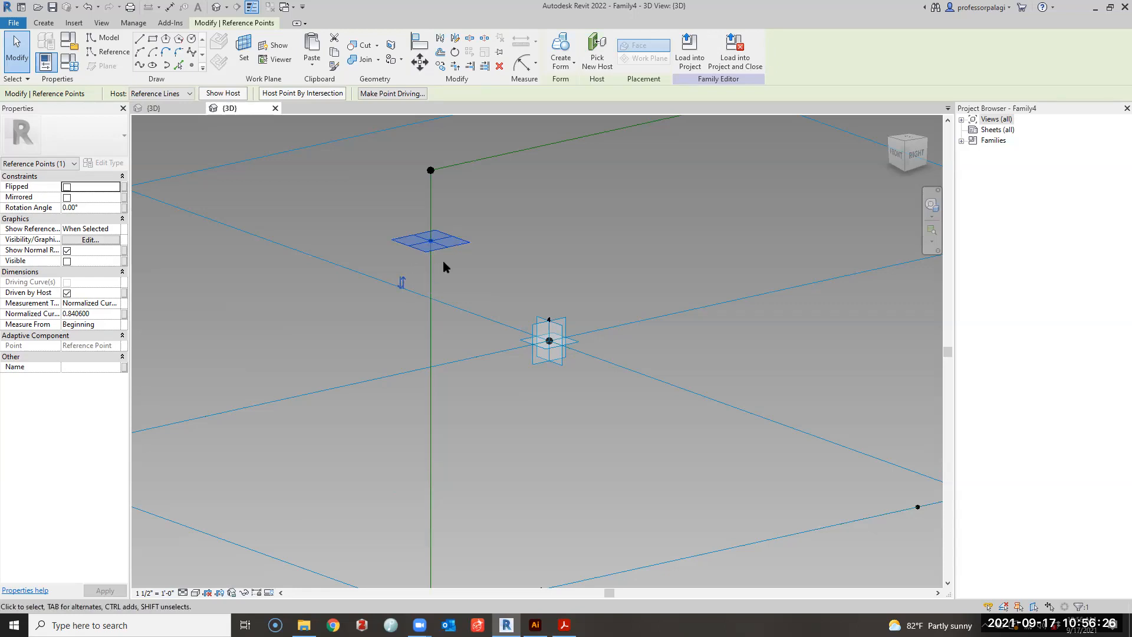
scroll(444, 261, down, 2)
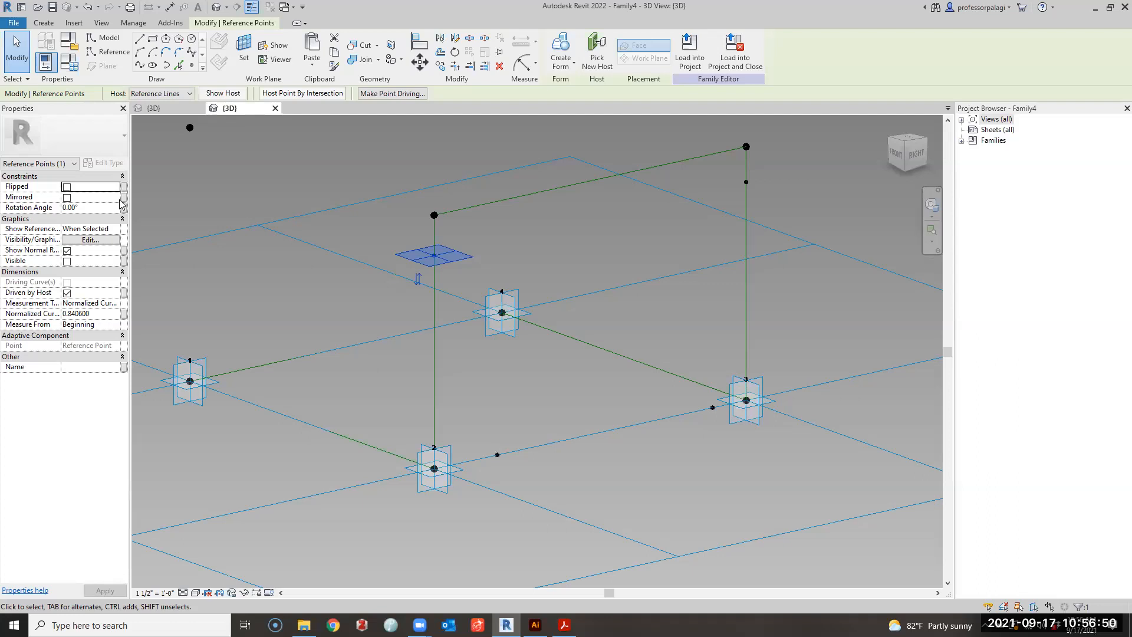
click(417, 279)
drag(729, 176, 784, 193)
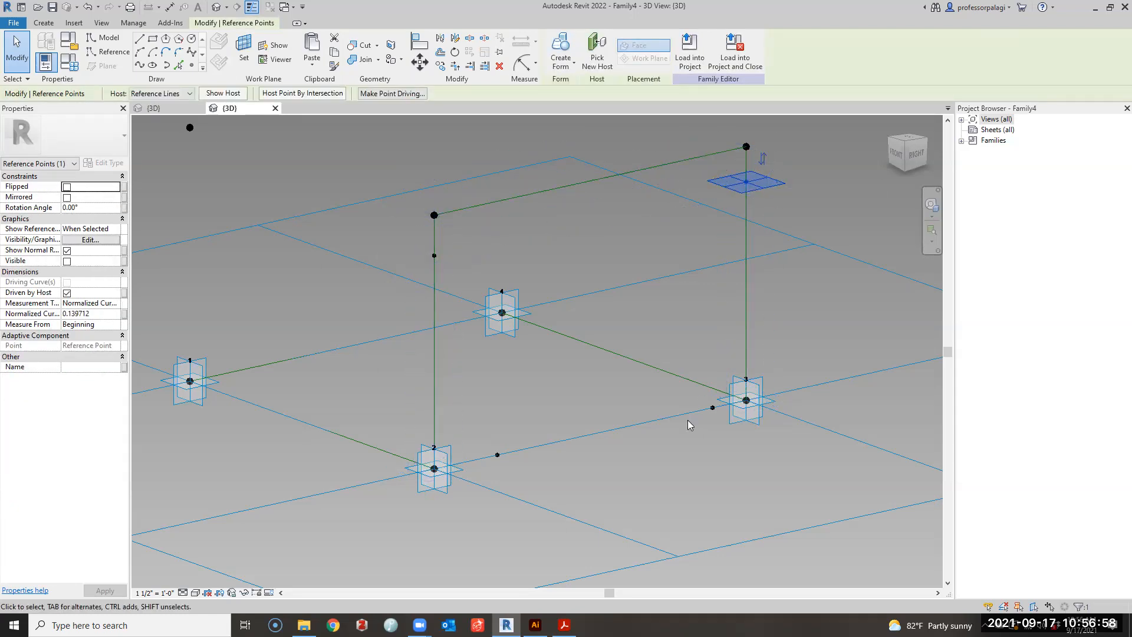
drag(659, 395, 716, 433)
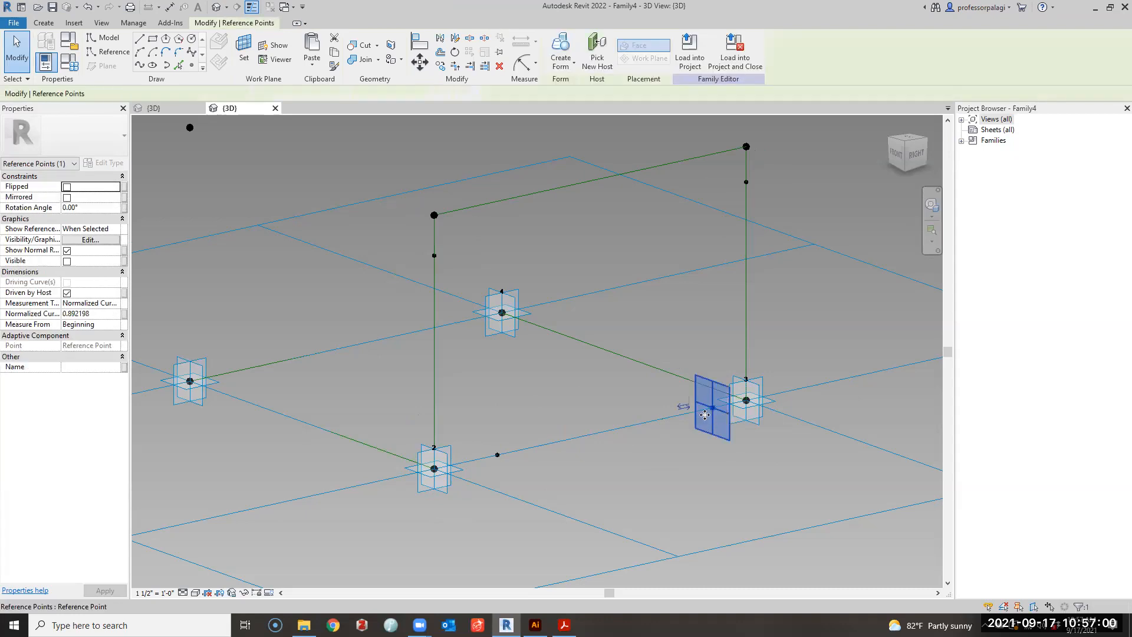
drag(478, 416, 512, 476)
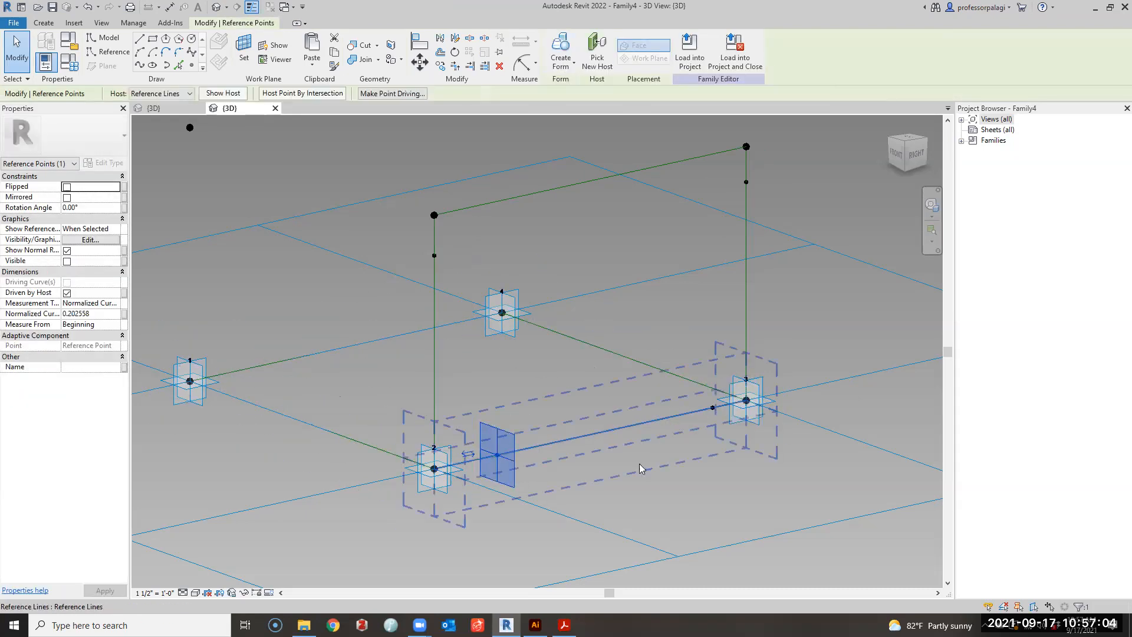
Select the four line-hosted reference points together and set their Measurement Type to Segment Length.
drag(391, 246, 505, 266)
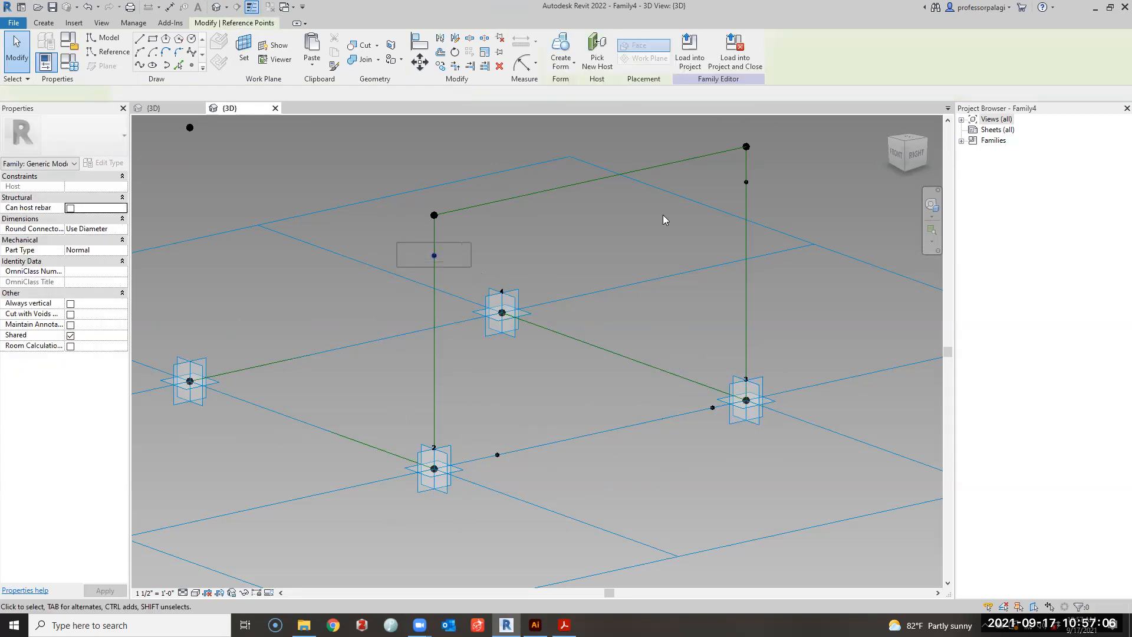
ctrl+drag(727, 172, 765, 212)
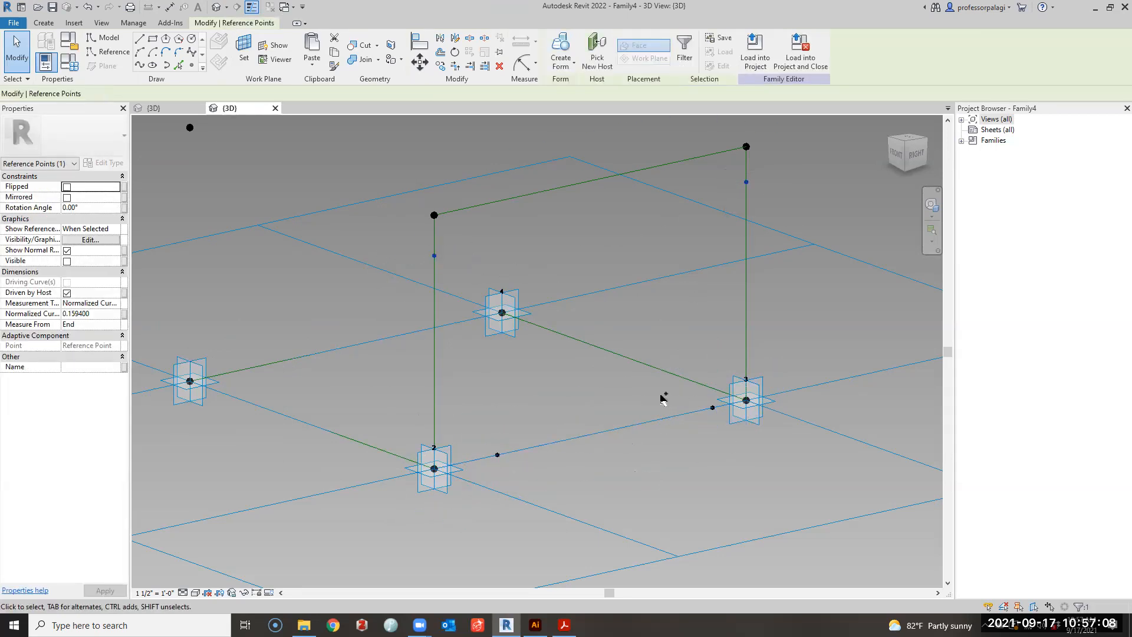
ctrl+drag(680, 340, 723, 460)
ctrl+drag(474, 411, 609, 483)
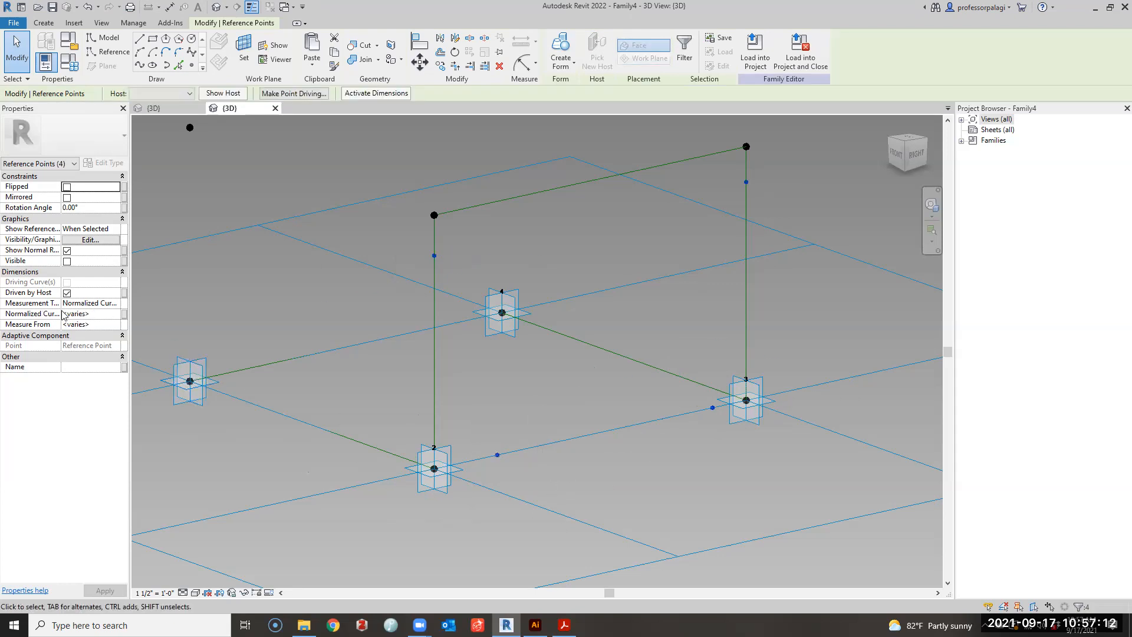
click(115, 303)
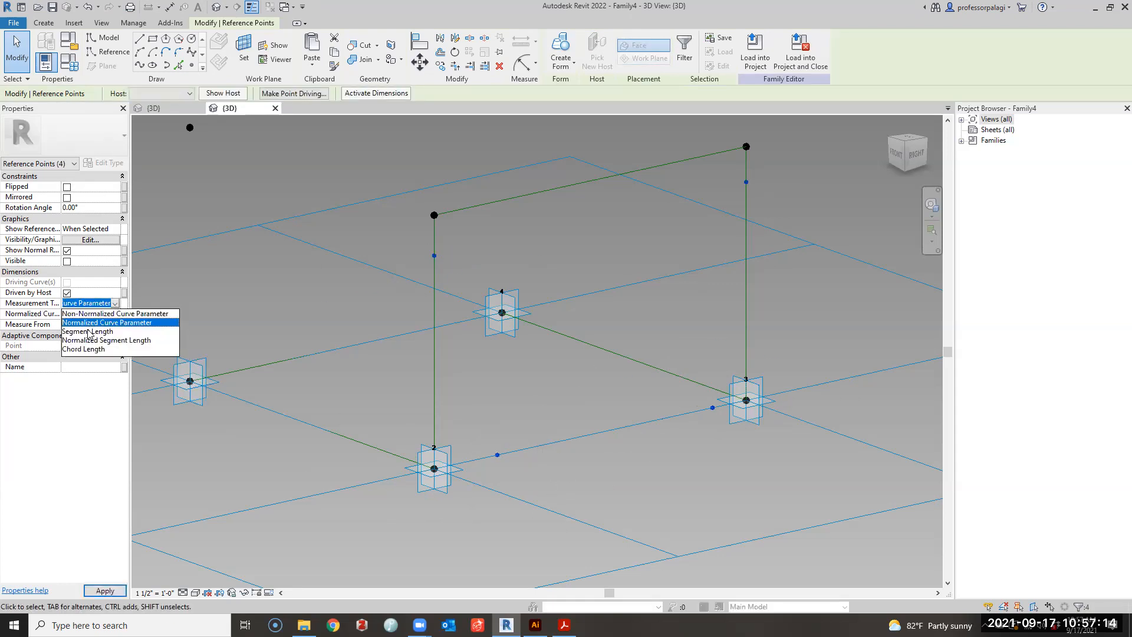
click(88, 331)
Associate the four points' Segment Length with a new family type parameter named minthick, grouped under Dimensions.
click(125, 315)
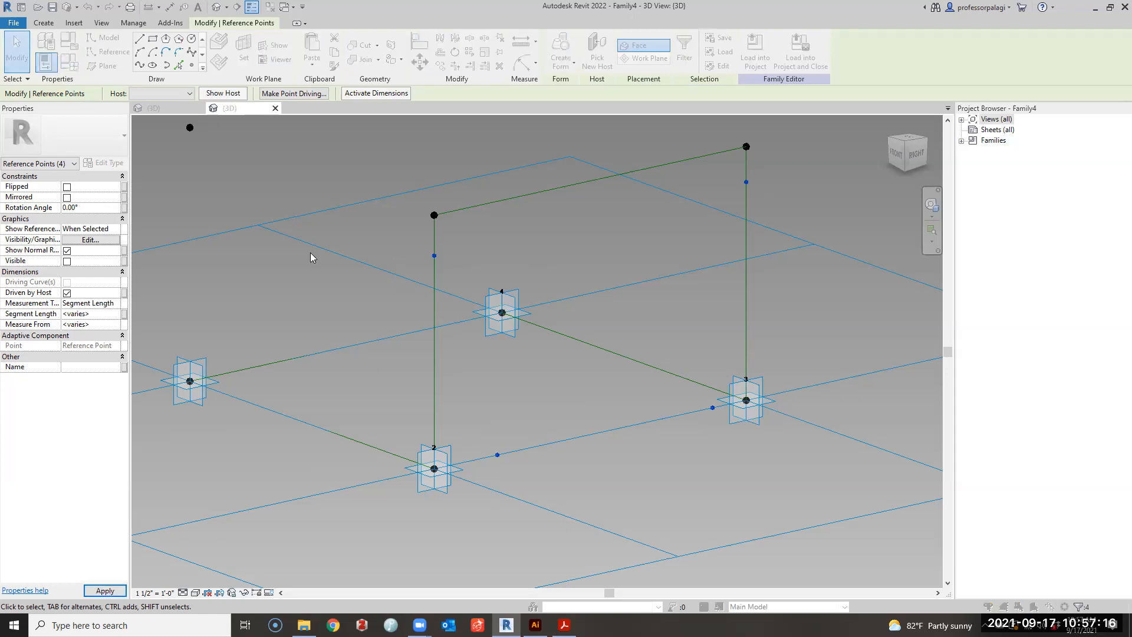
click(481, 385)
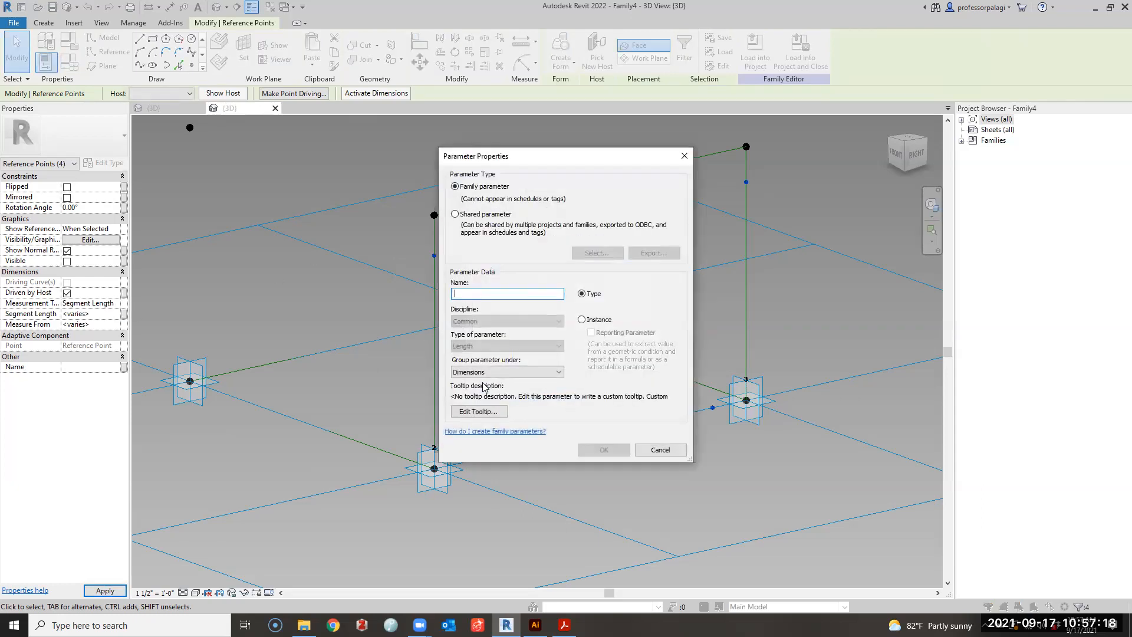
text(minthick)
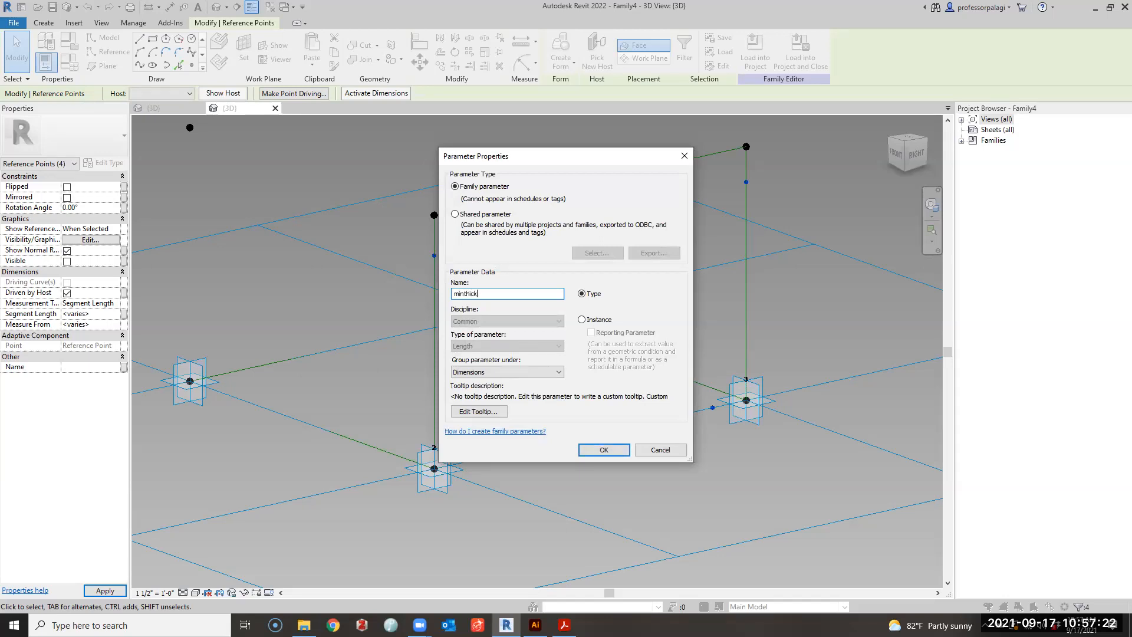
key(Return)
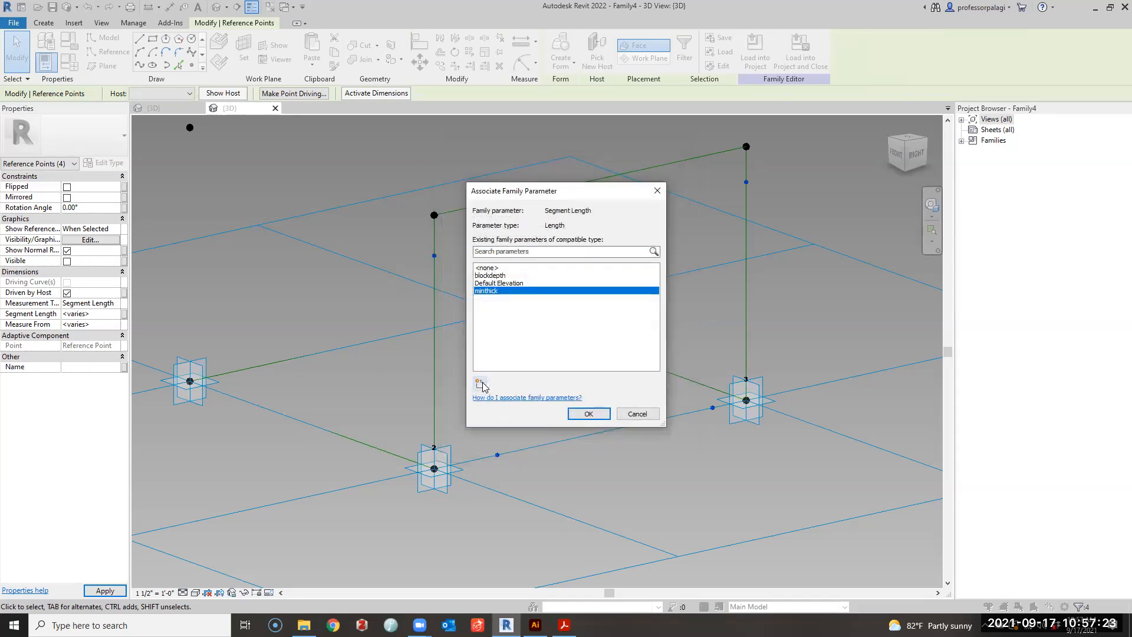
click(593, 417)
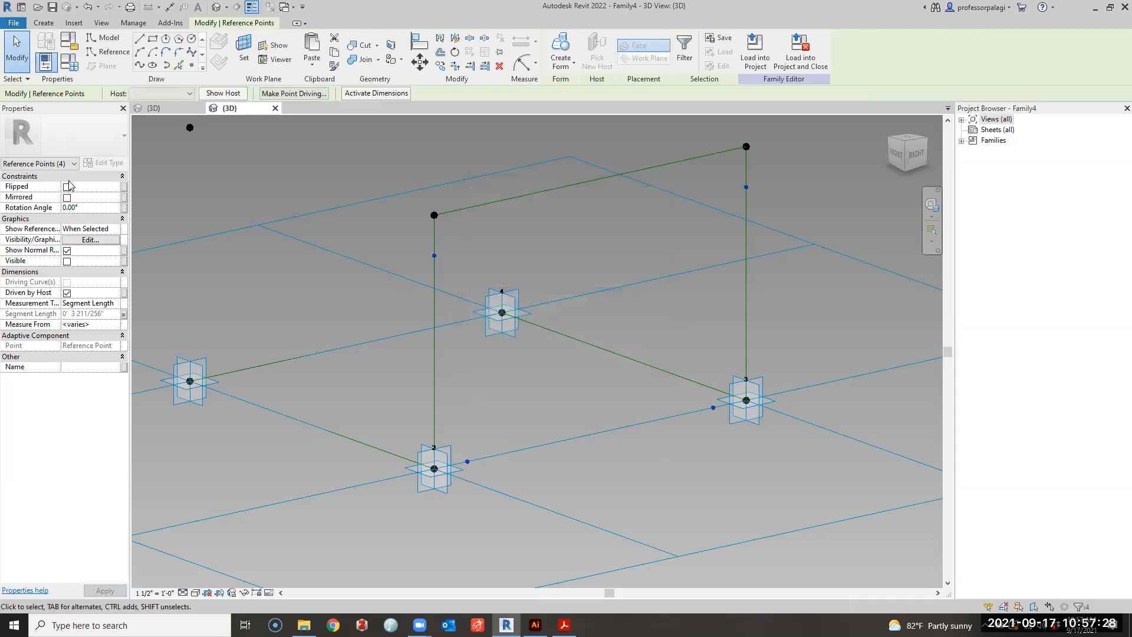
Set the minthick parameter to 4 inches in the family types and clear the point selection.
click(69, 61)
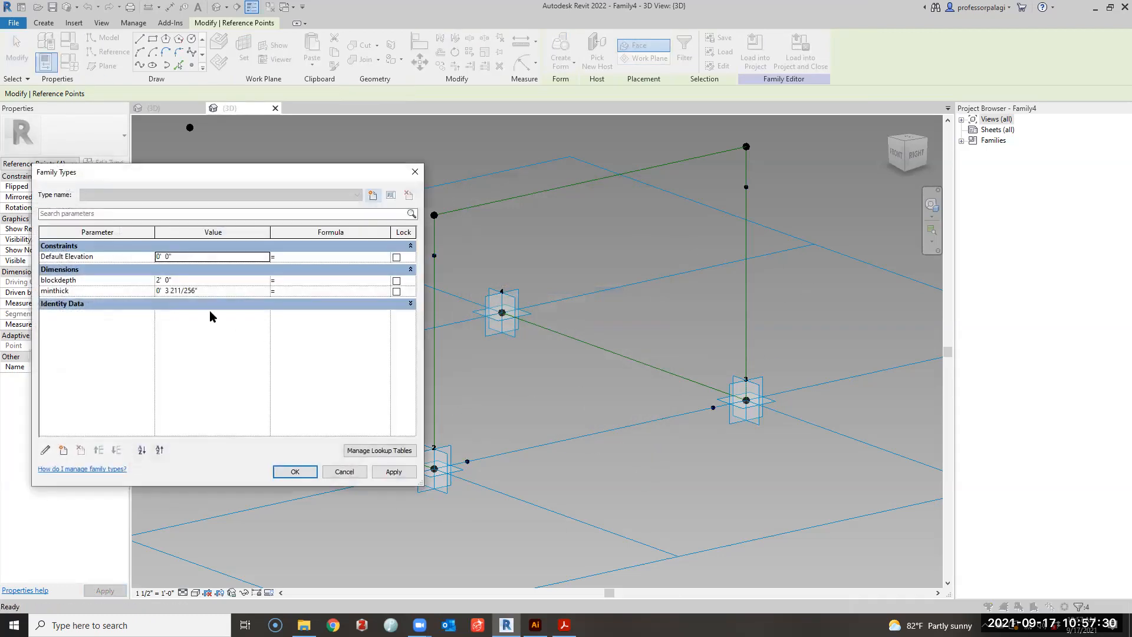
click(232, 290)
text(4")
key(Tab)
click(394, 472)
click(296, 471)
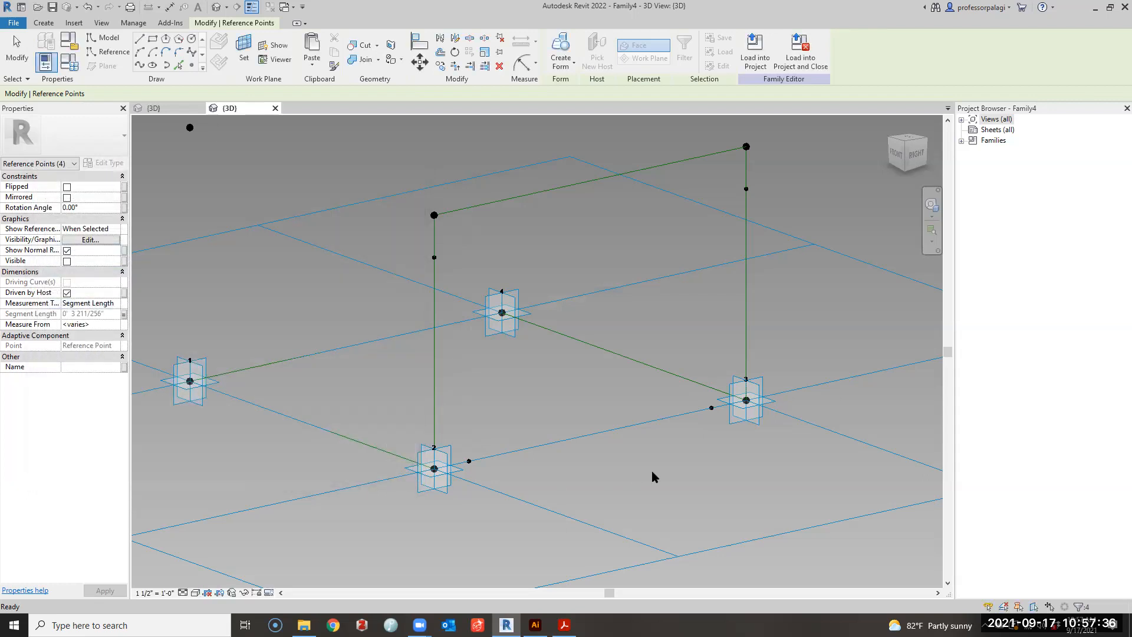
click(653, 478)
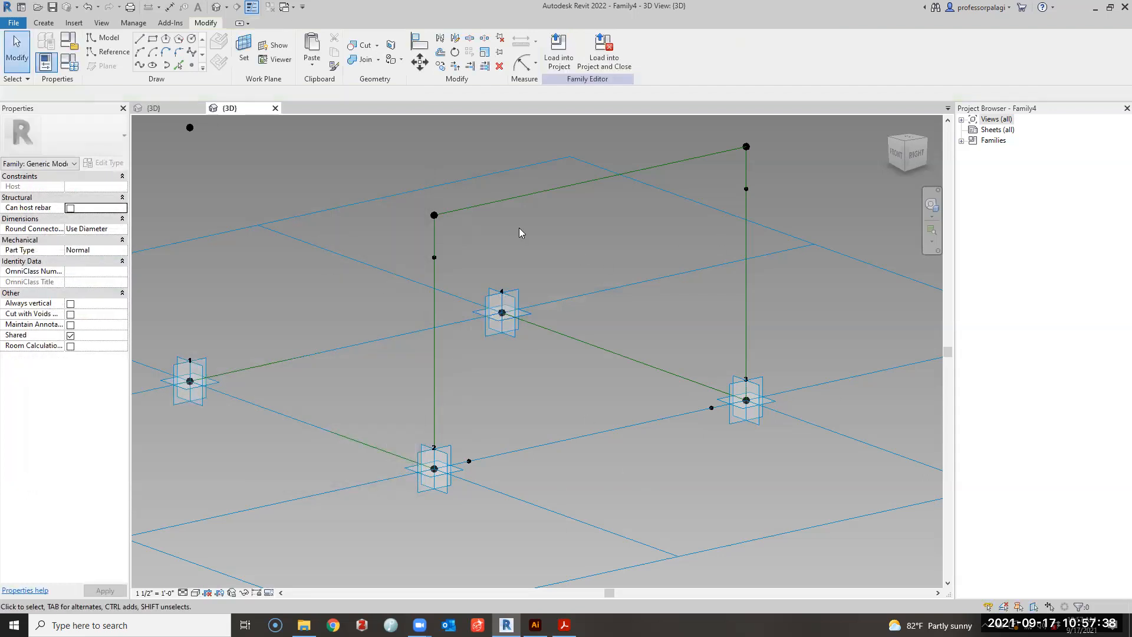
Draw a reference line connecting the hosted points on the vertical lines above adaptive points 2 and 3.
click(108, 52)
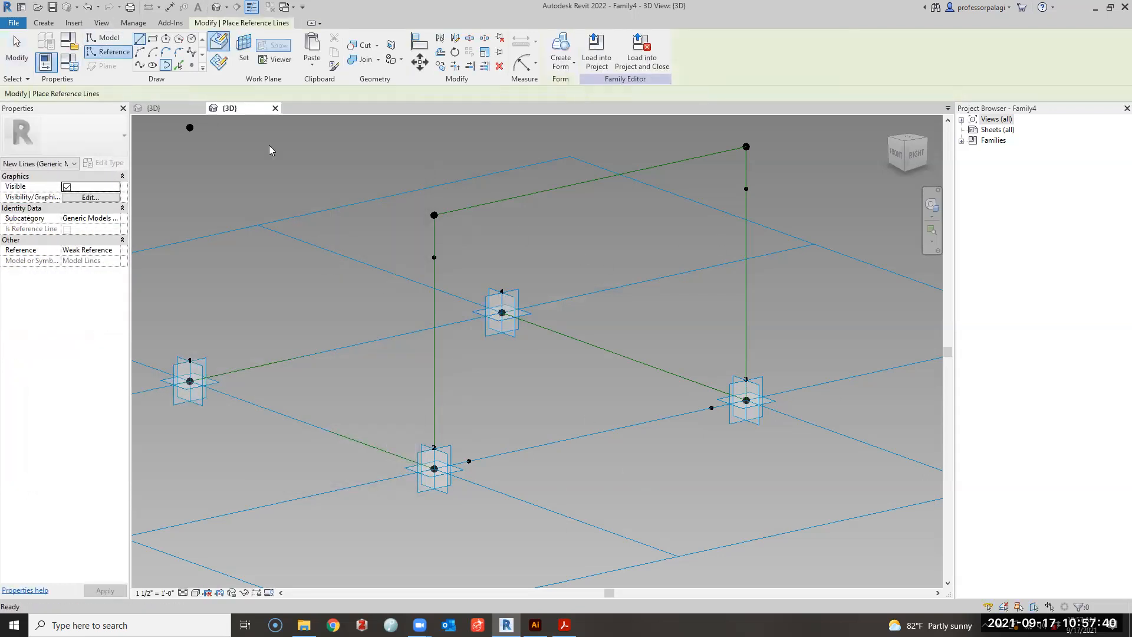
click(434, 258)
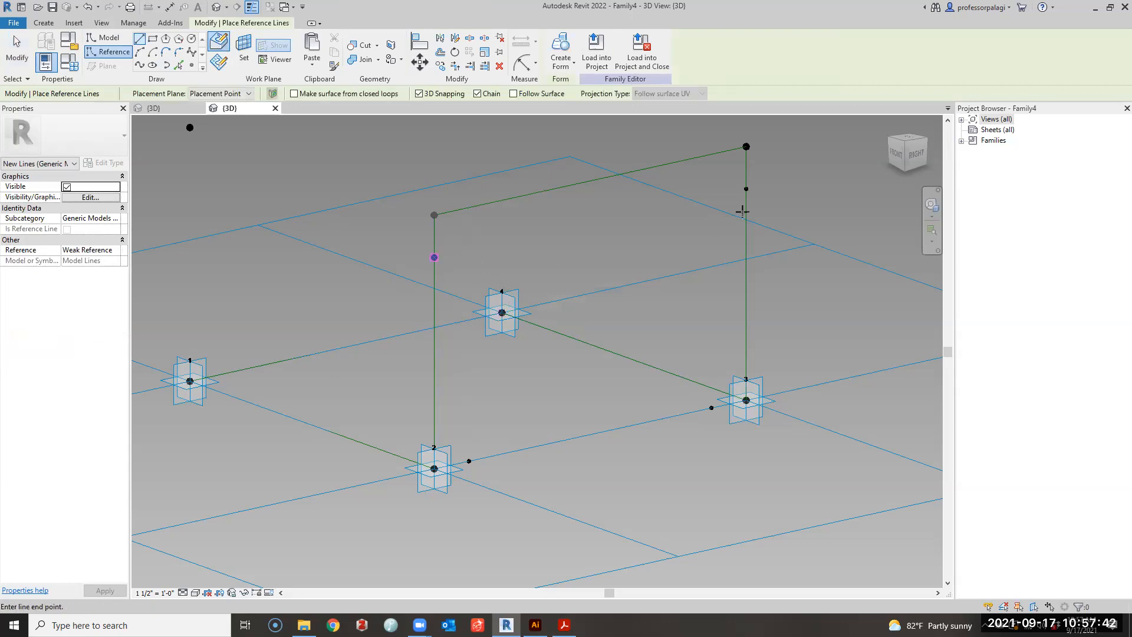
click(746, 189)
key(Escape)
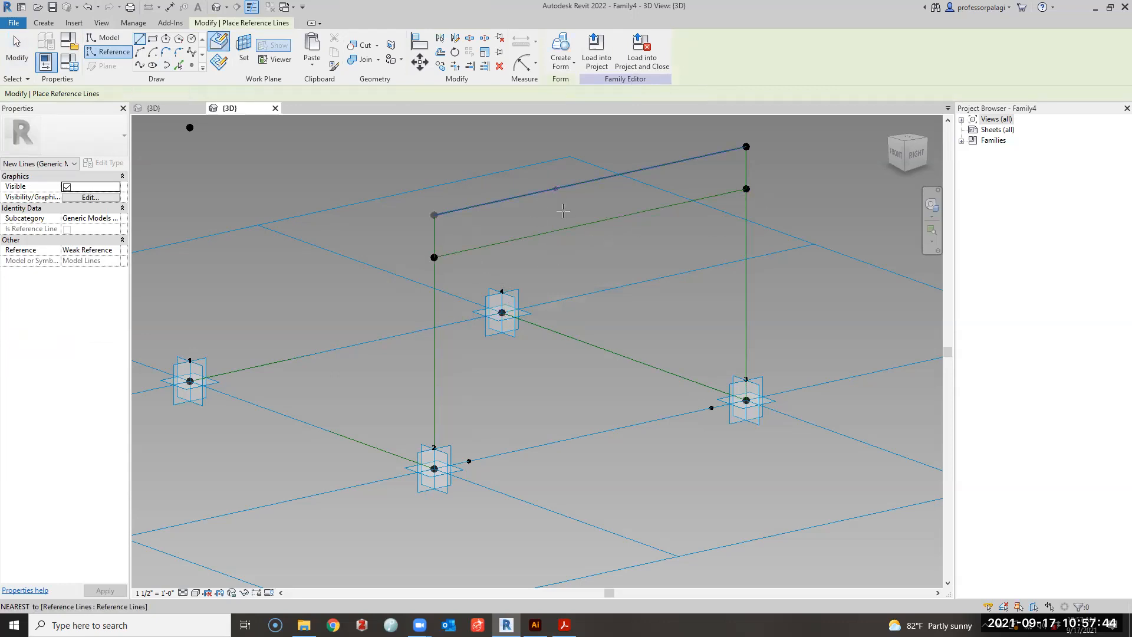
key(Escape)
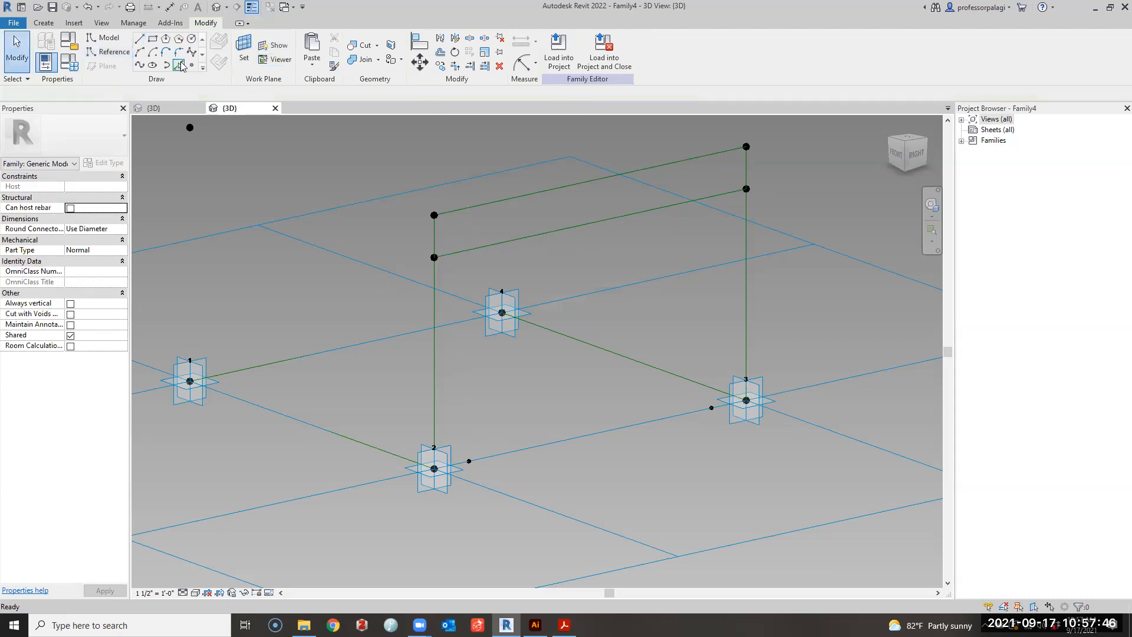
Place a reference point at the midpoint of the reference line joining the two hosted points above adaptive points 2 and 3.
key(l)
key(i)
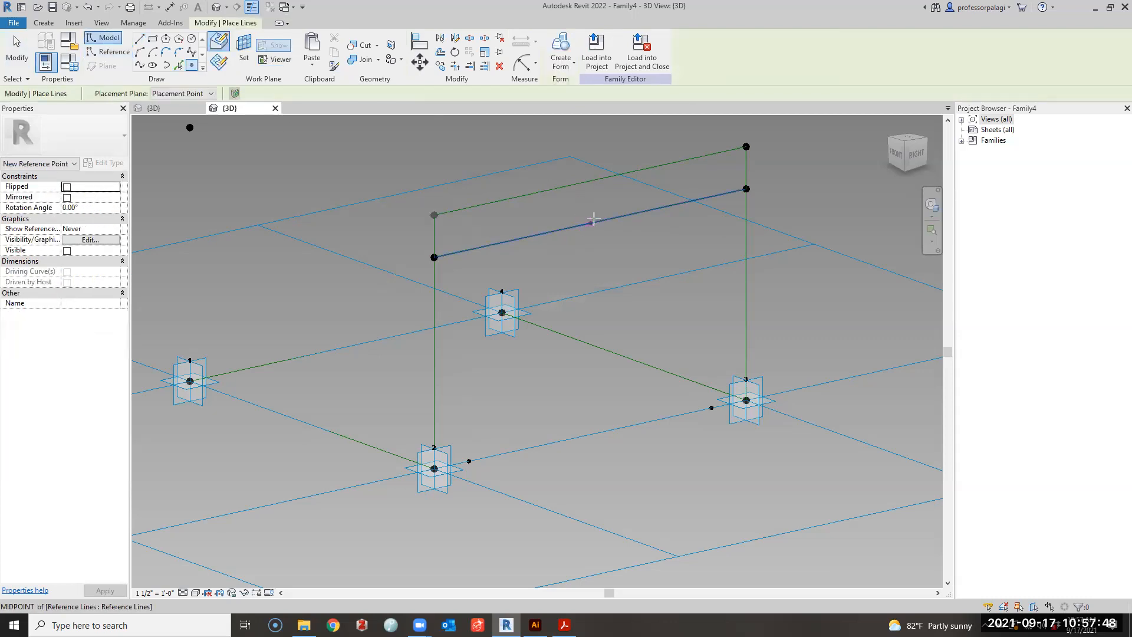
click(595, 221)
key(Escape)
click(588, 235)
key(Escape)
click(191, 65)
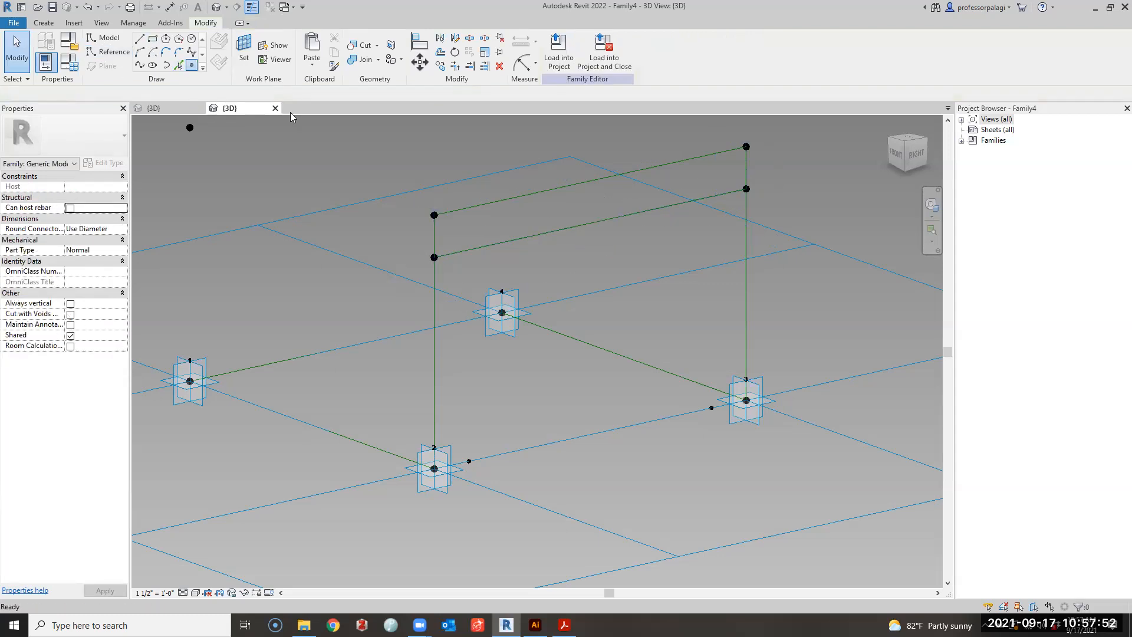
click(591, 224)
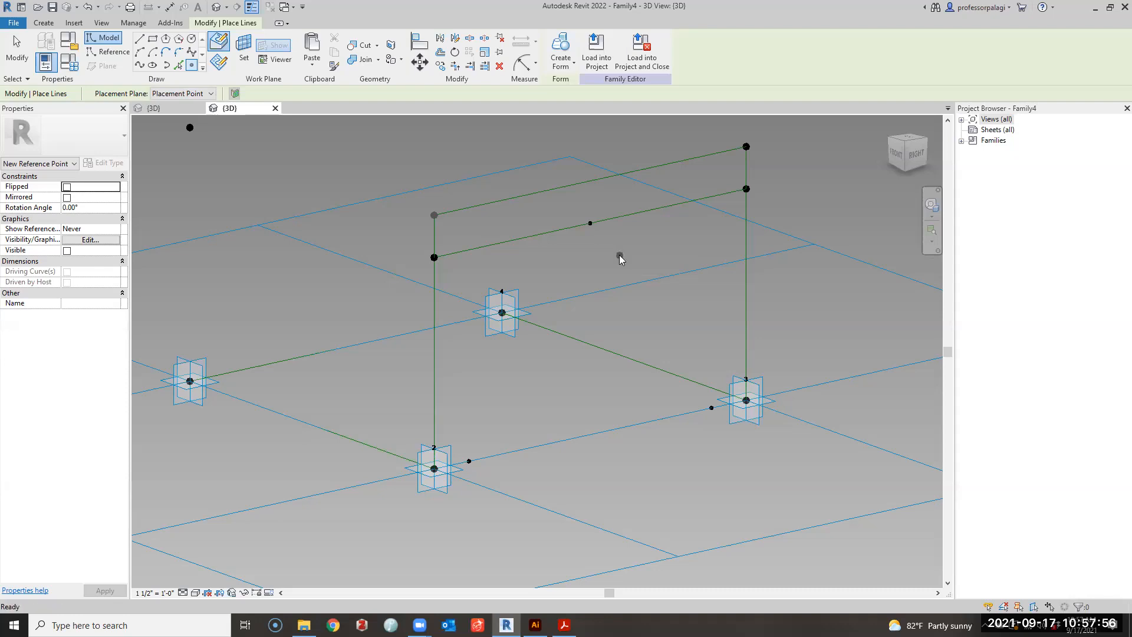
key(Escape)
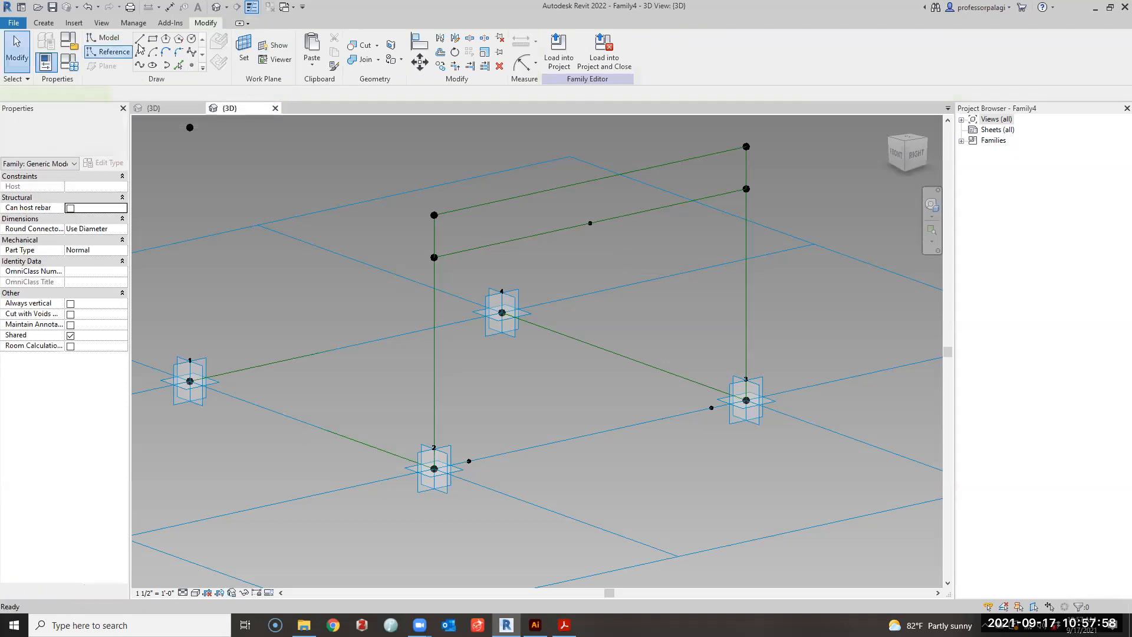
Draw chained reference lines from the lower line's point near adaptive point 2 up to the midpoint and down to the point near adaptive point 3.
click(90, 55)
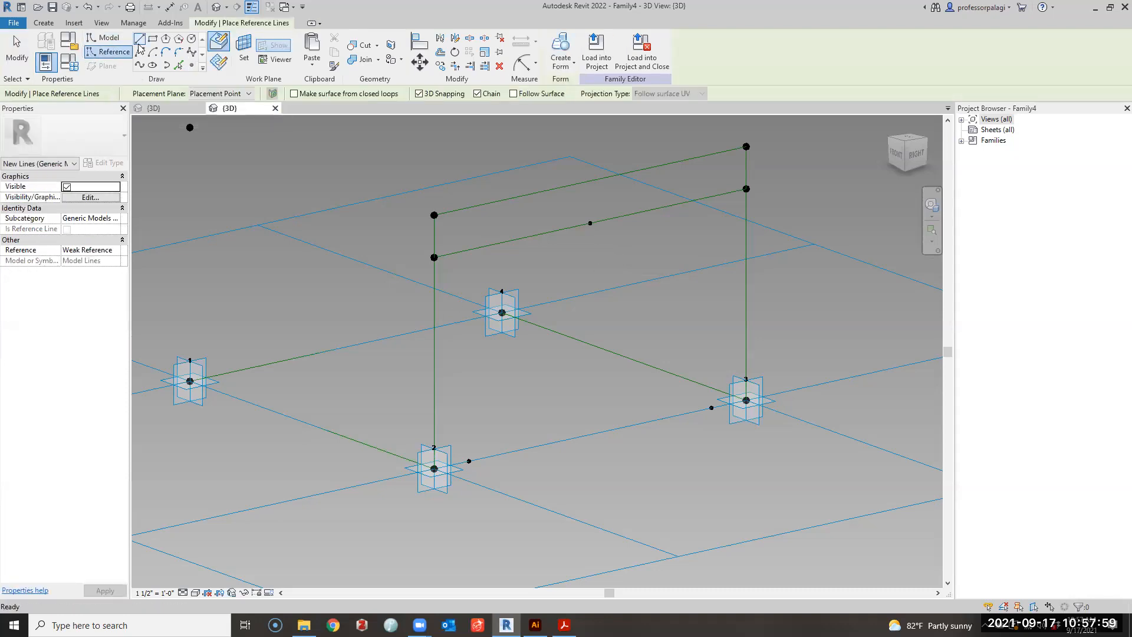
click(469, 462)
click(590, 223)
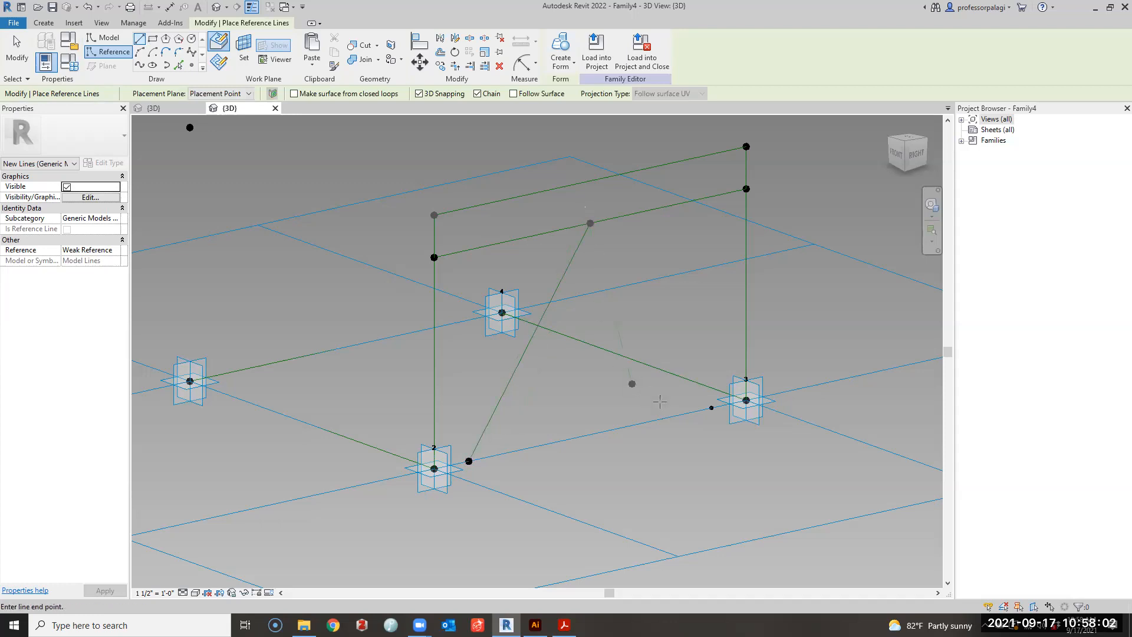
click(712, 408)
key(Escape)
key(Escape)
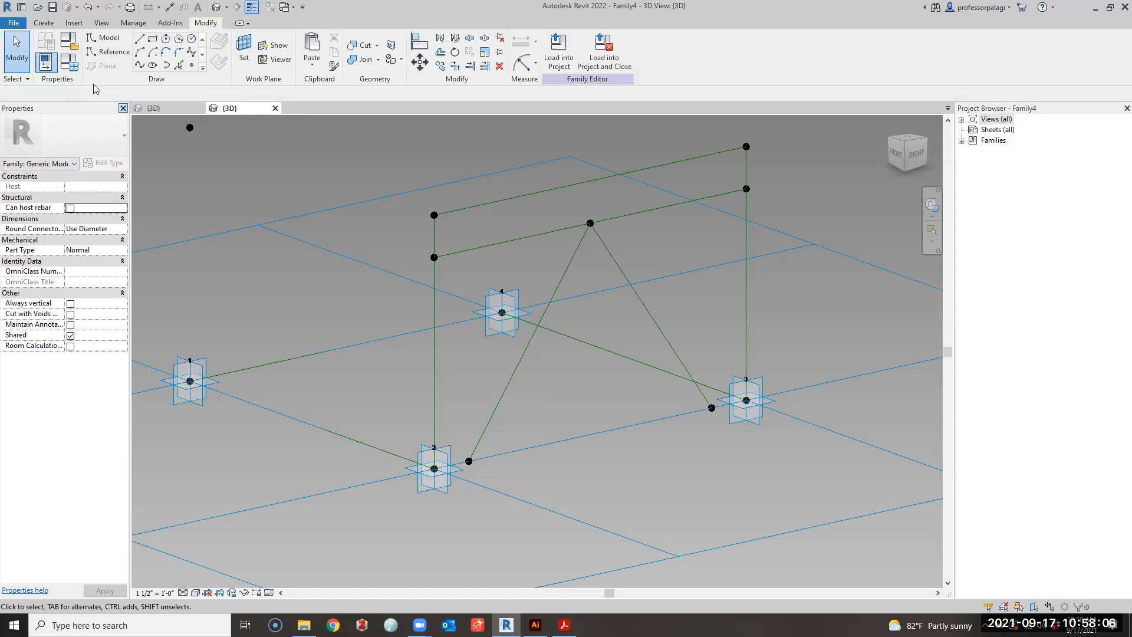
Test the family by setting blockdepth to 1 foot and minthick to 6 inches and applying the values.
click(69, 61)
click(195, 281)
text(1)
key(Tab)
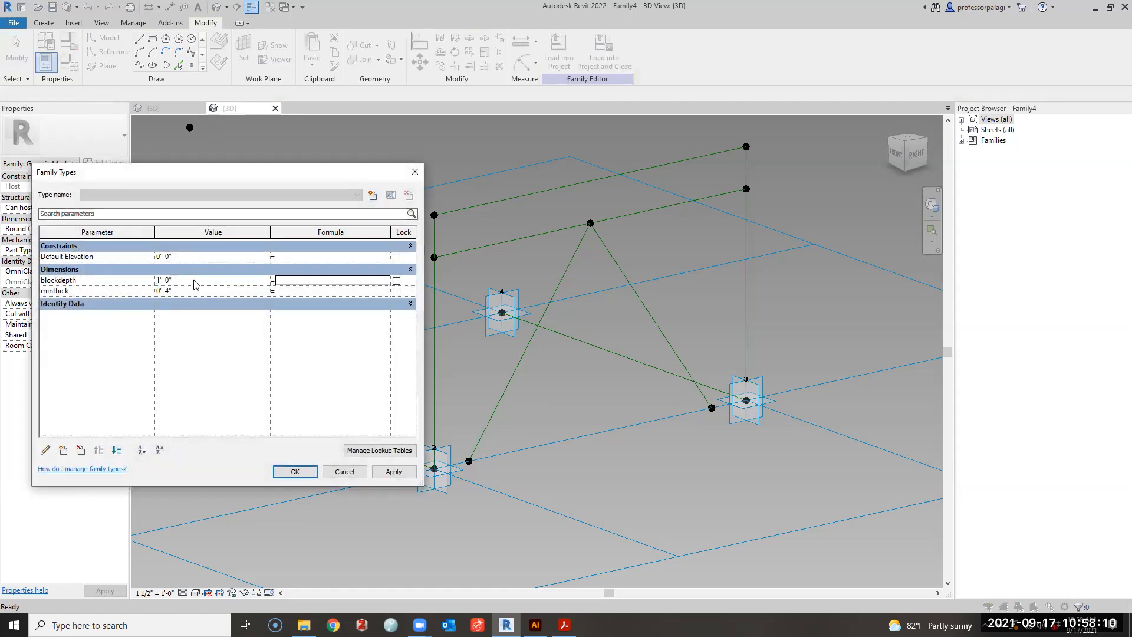
click(215, 291)
text(6)
key(Tab)
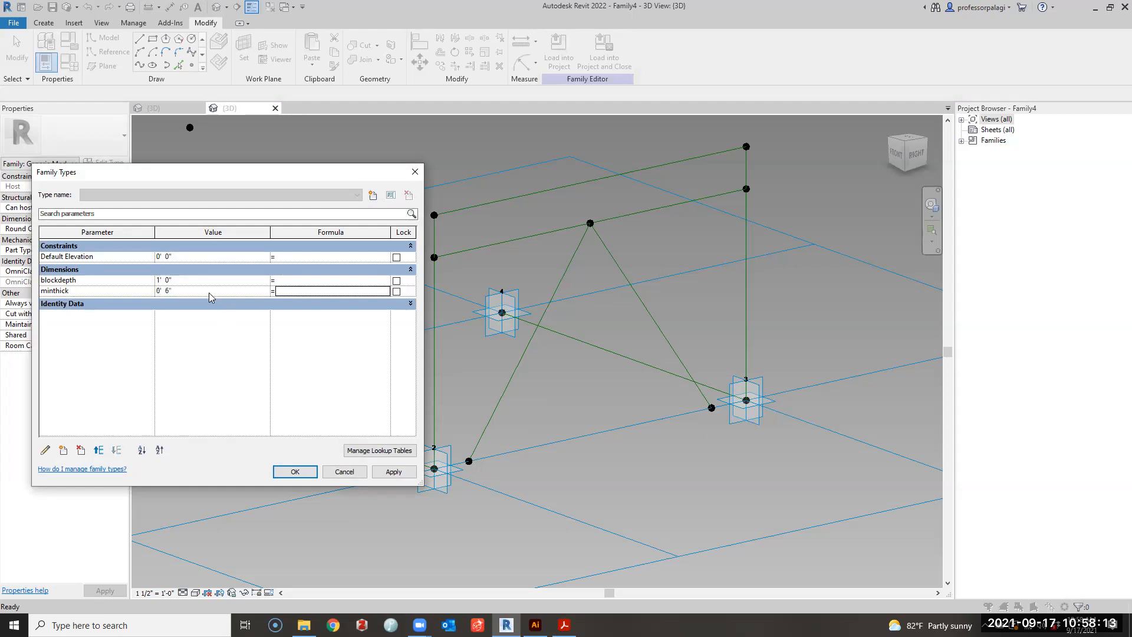
click(390, 471)
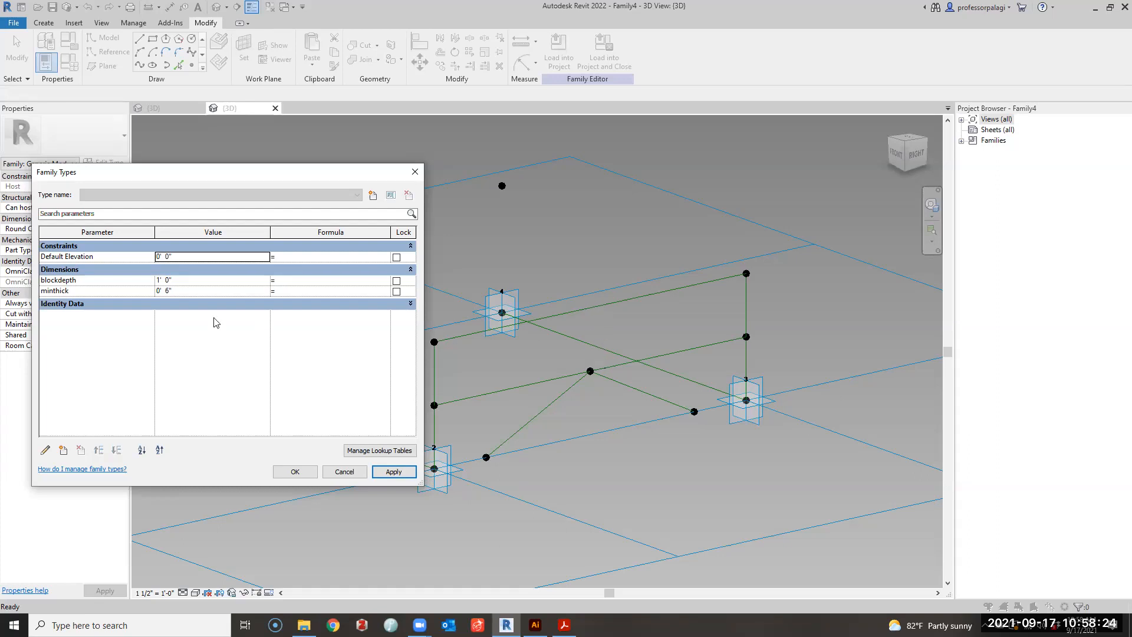
Set minthick to 4 inches and blockdepth to 2 feet in the family types and accept the values.
click(198, 290)
text(4)
key(Tab)
click(192, 281)
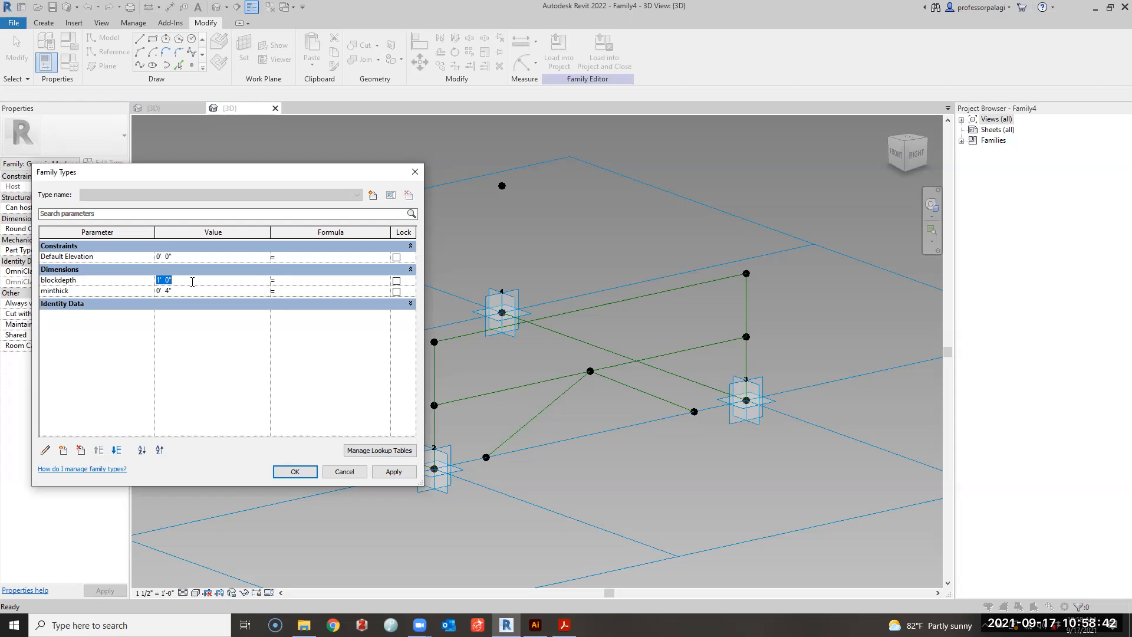
text(2)
key(Tab)
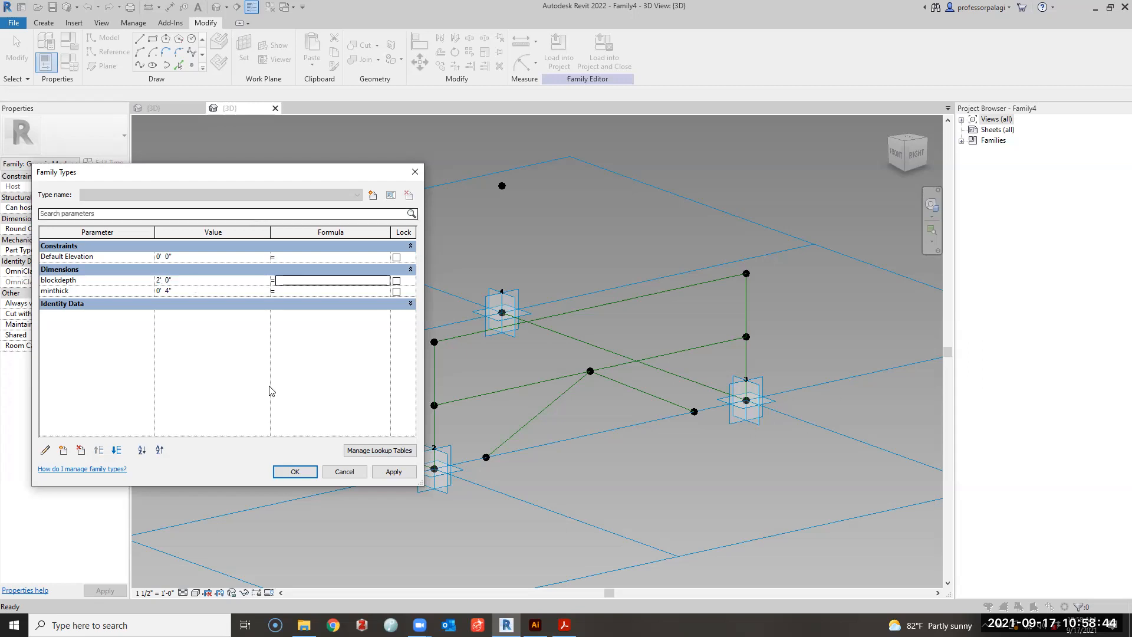
click(407, 475)
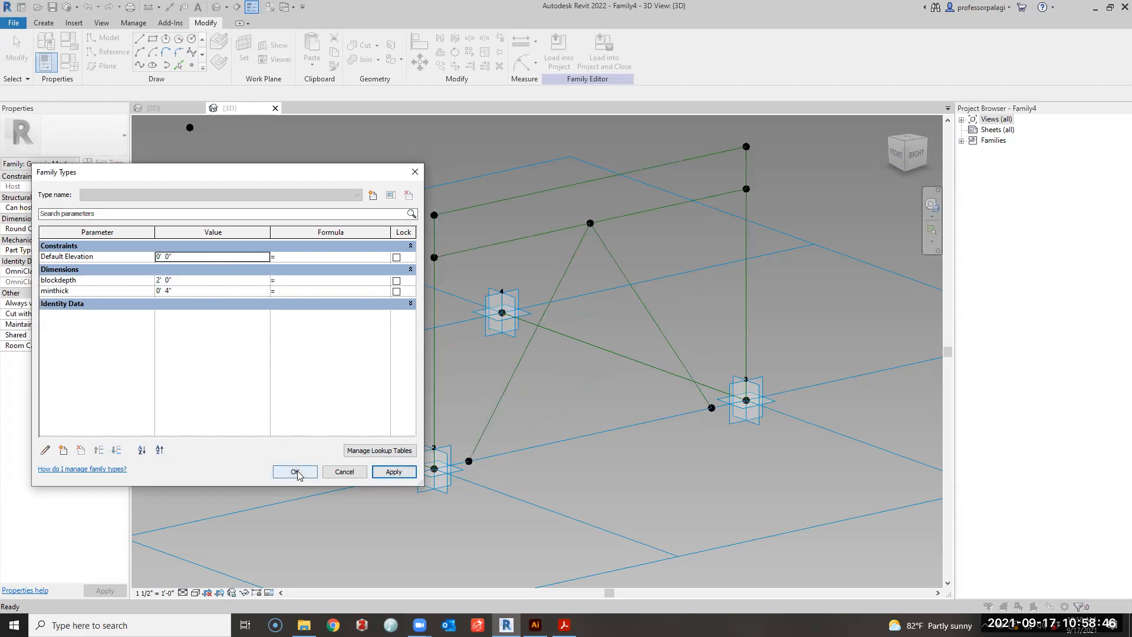
key(Return)
Draw chained reference lines from adaptive point 4 up to its offset point, across to the one above adaptive point 1, and down to point 1.
scroll(713, 490, down, 2)
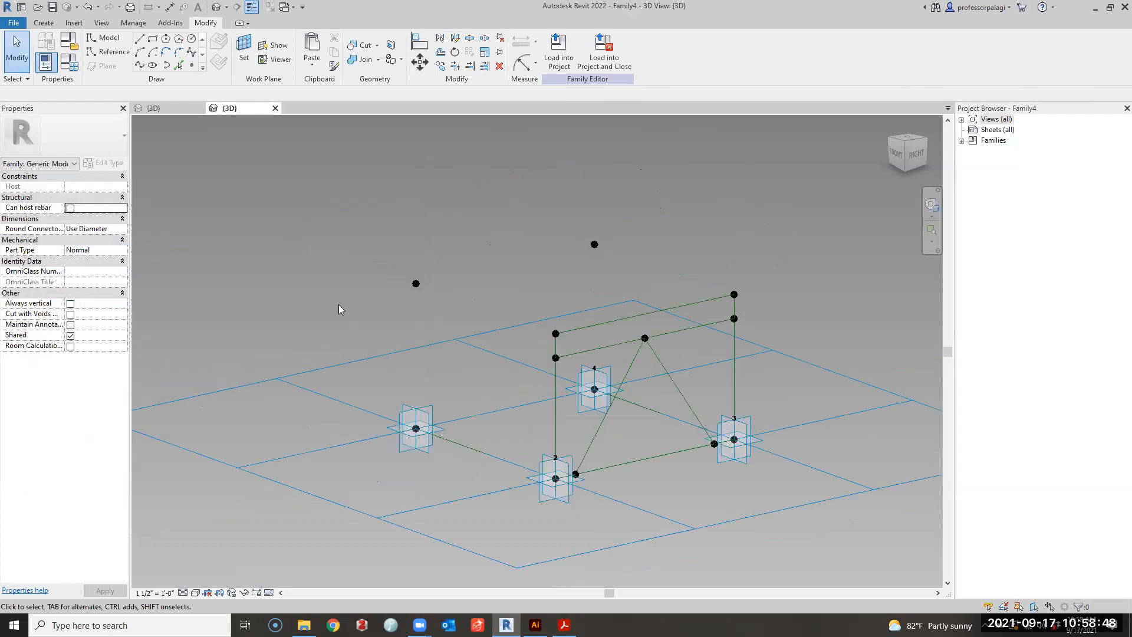
shift+middle_drag(427, 376, 924, 379)
scroll(548, 364, up, 4)
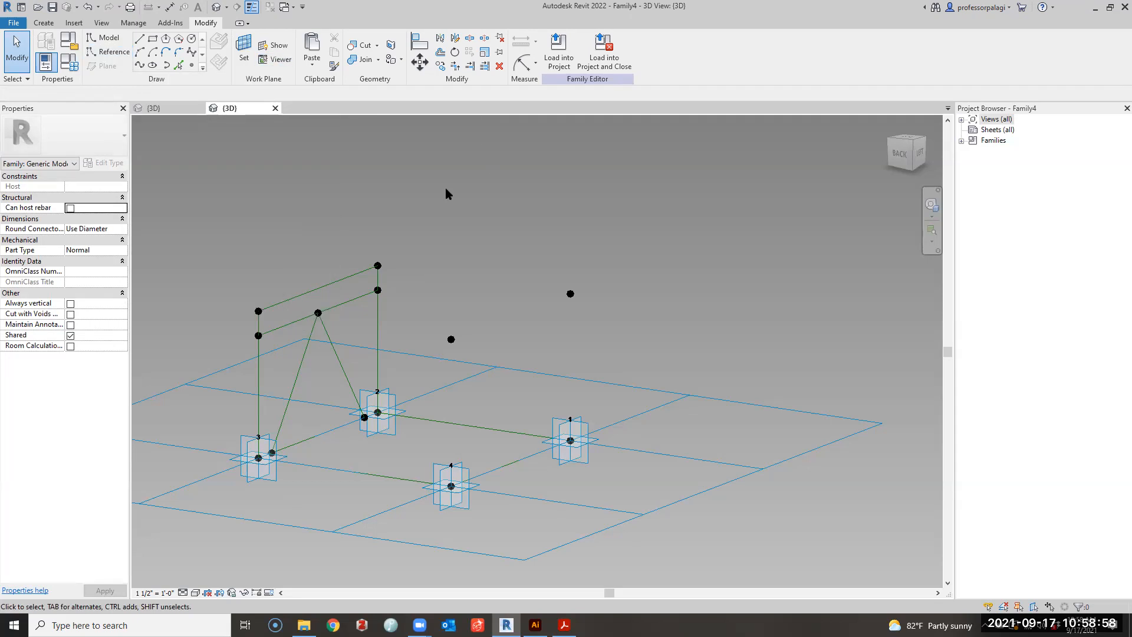
click(108, 52)
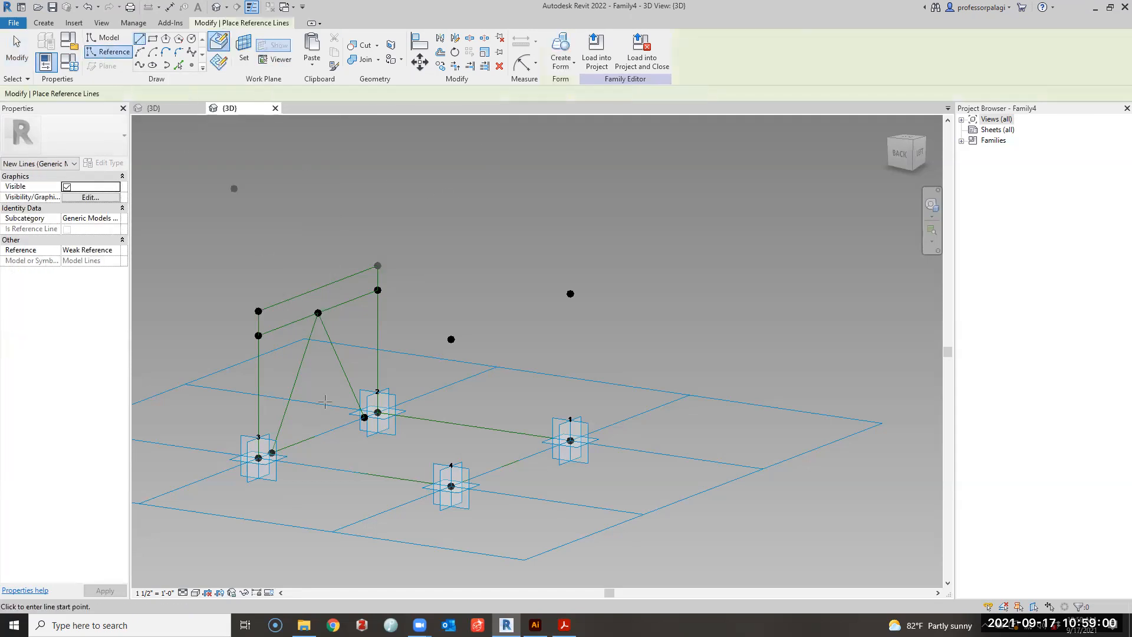
click(451, 338)
click(570, 293)
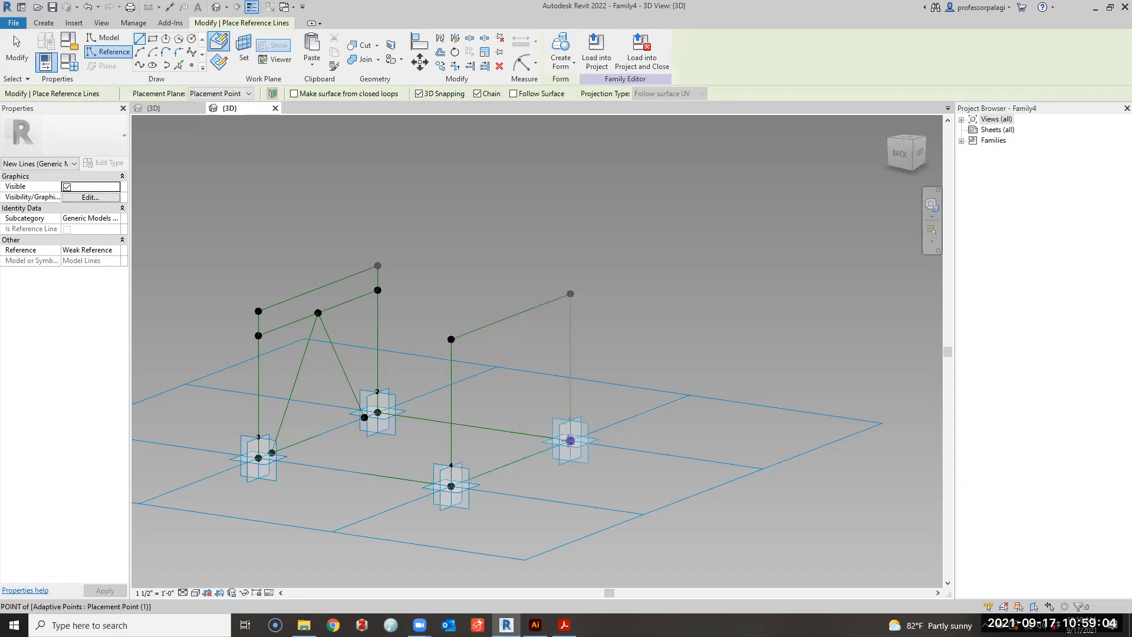
click(571, 440)
scroll(531, 399, up, 3)
key(Escape)
key(Escape)
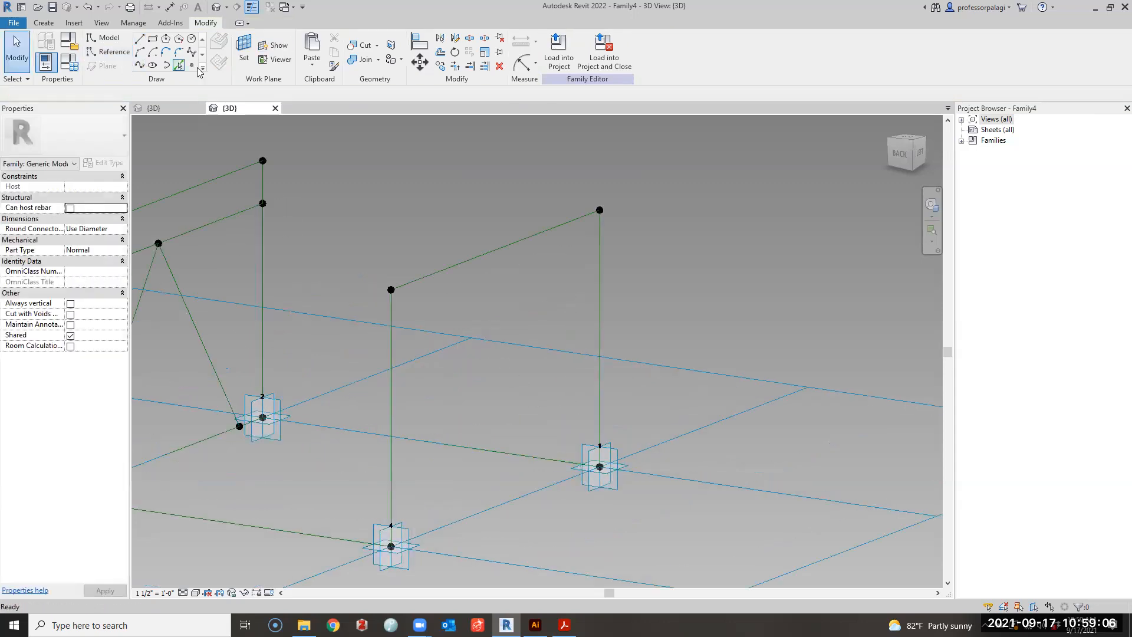
Place four hosted reference points: one near the top of each vertical above adaptive points 4 and 1, and one near each end of their lower line.
click(192, 65)
click(391, 332)
click(600, 245)
click(570, 478)
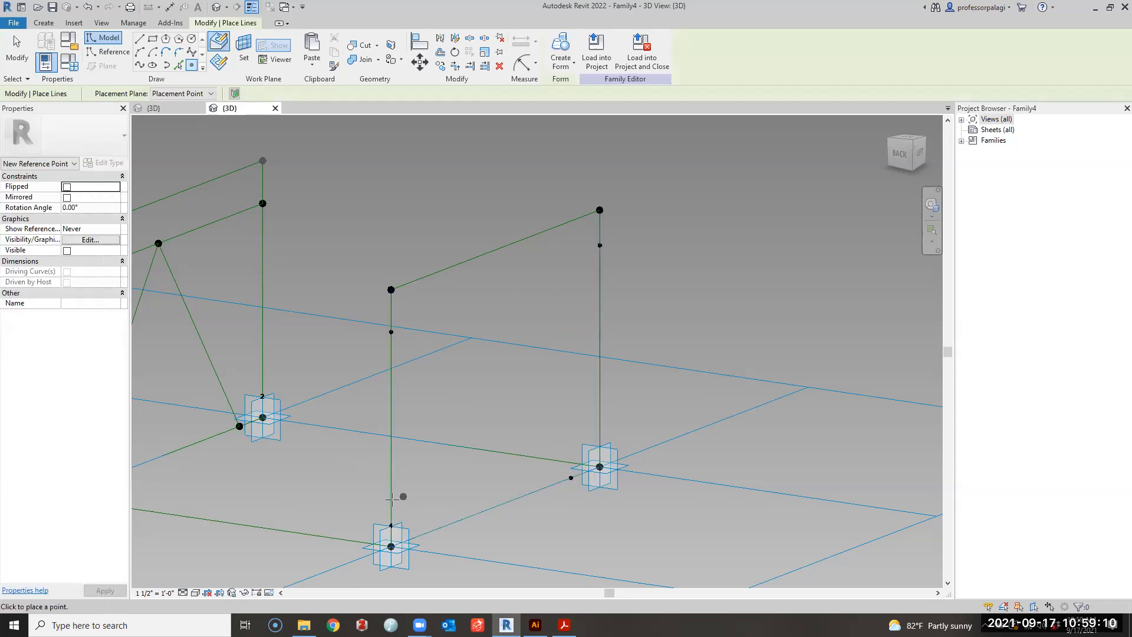
click(428, 532)
key(Escape)
key(Escape)
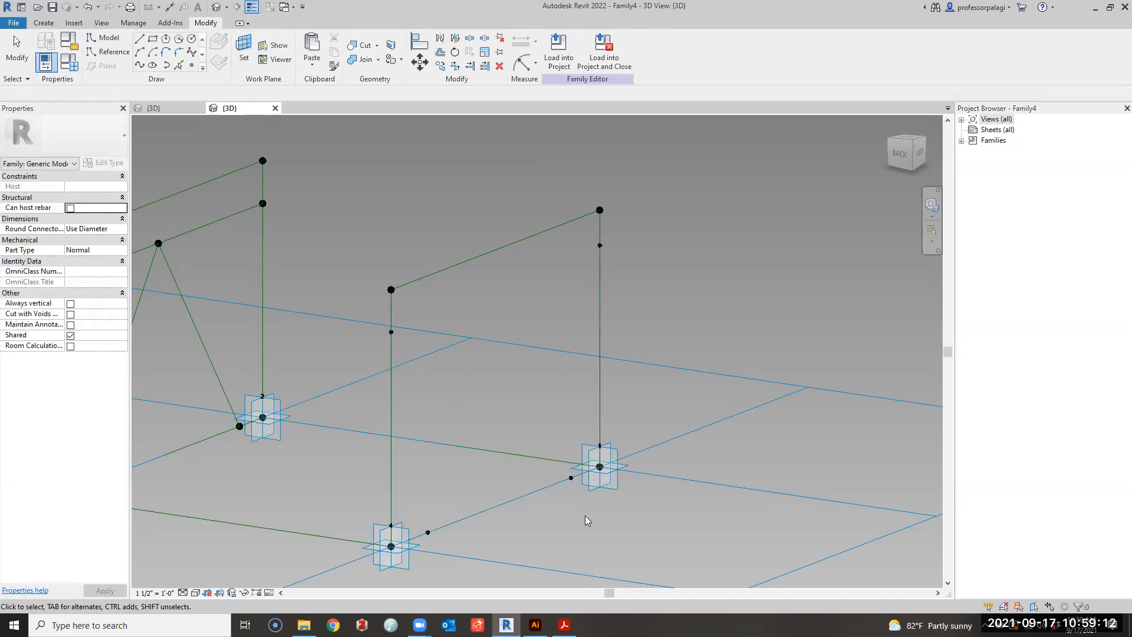
Select the four hosted reference points around adaptive points 4 and 1 together and set their Measurement Type to Segment Length.
click(557, 479)
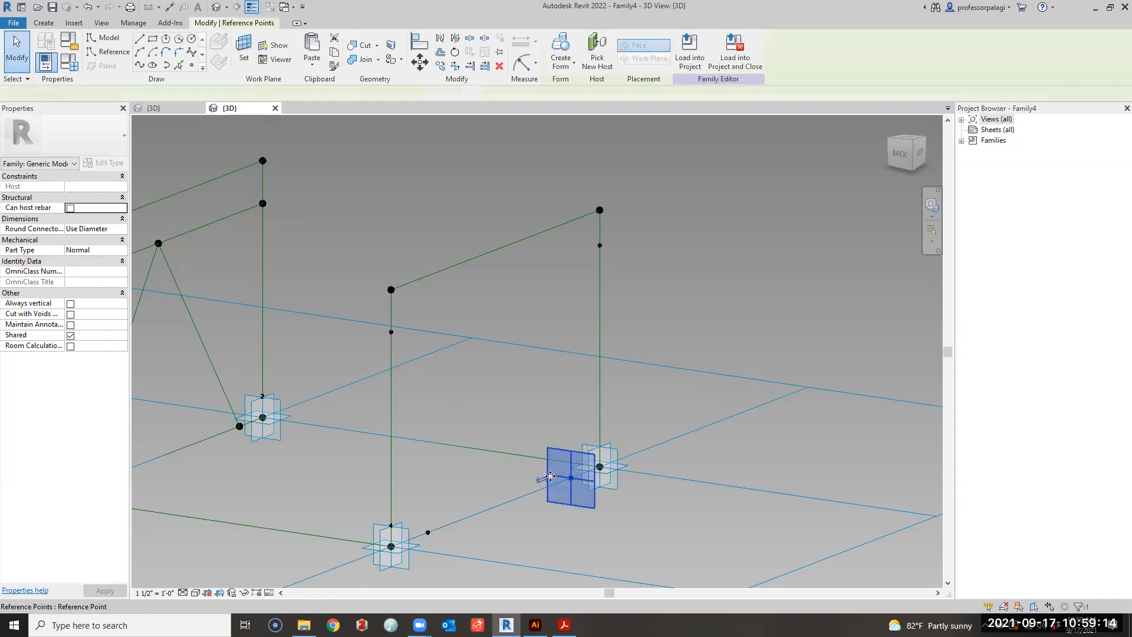
click(554, 423)
drag(584, 235, 616, 250)
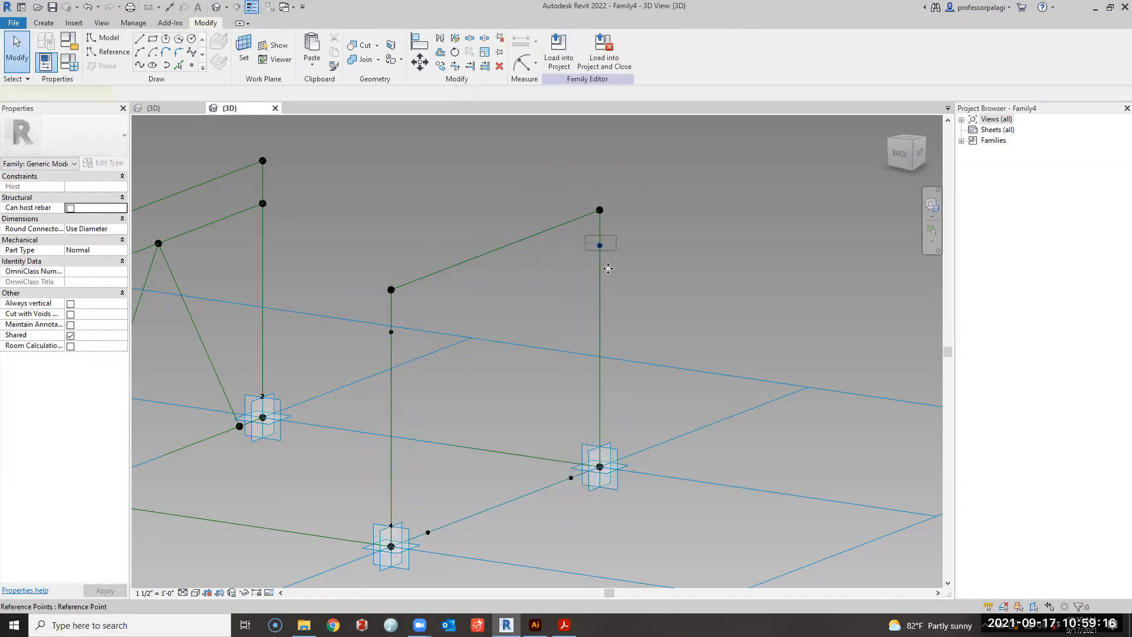
drag(370, 310, 408, 374)
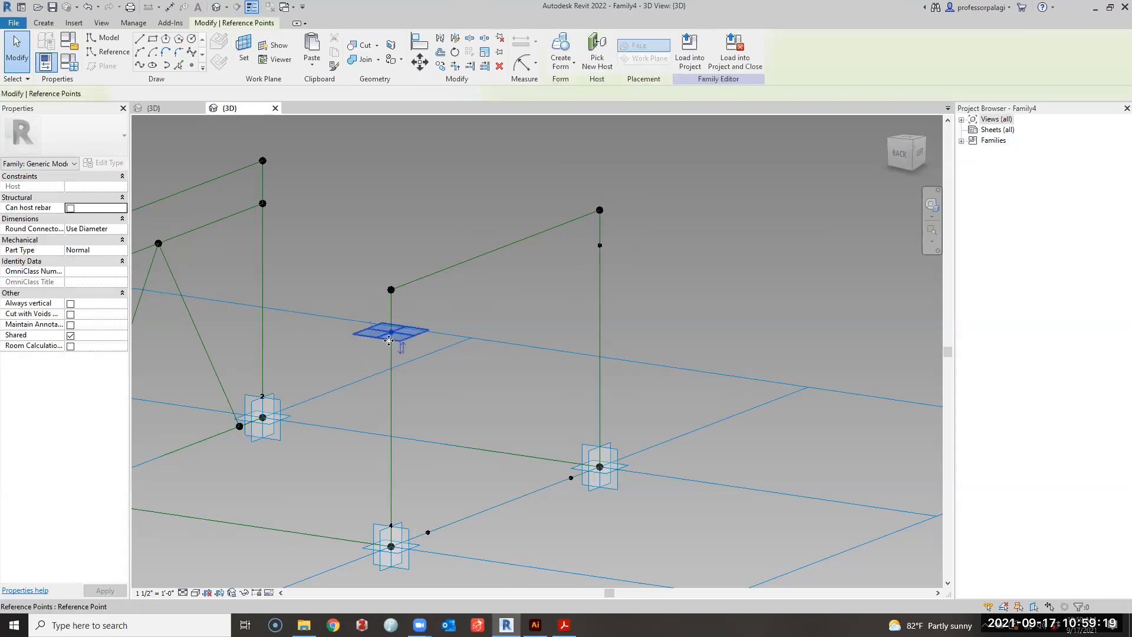
click(450, 387)
drag(360, 310, 428, 371)
ctrl+drag(590, 234, 626, 274)
ctrl+drag(537, 430, 537, 506)
ctrl+drag(425, 488, 458, 541)
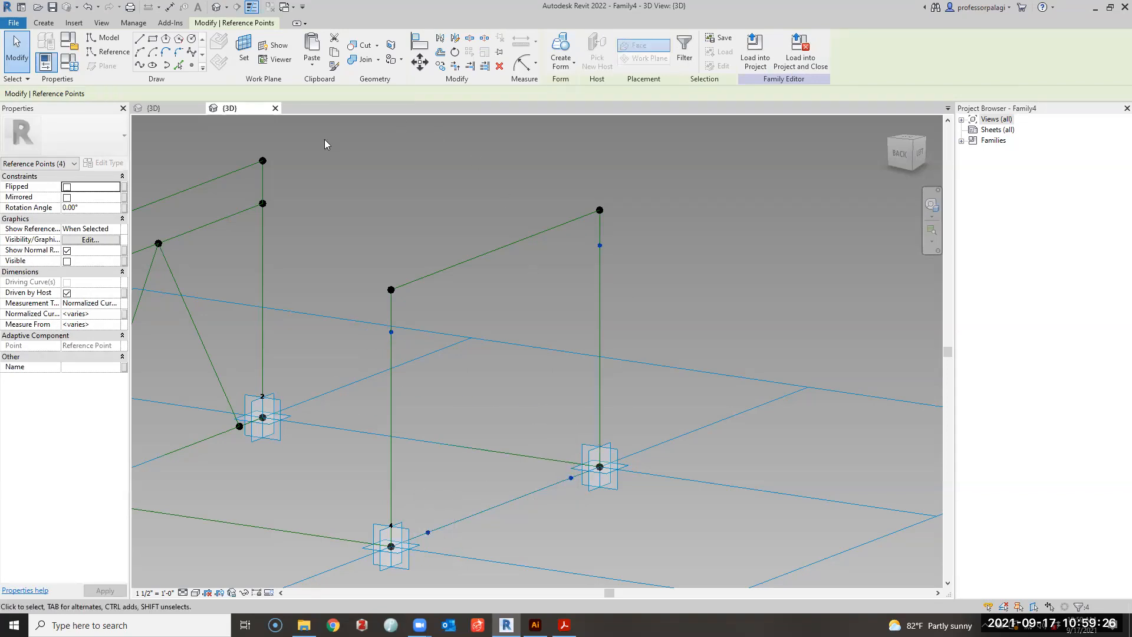
click(115, 303)
click(110, 329)
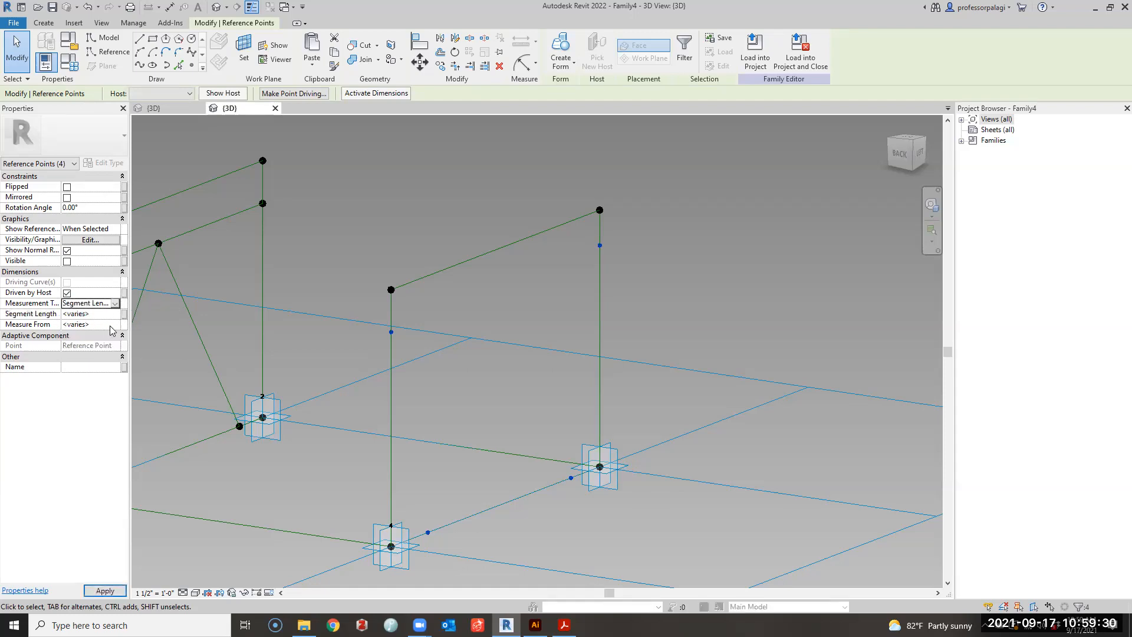
Associate the Segment Length of the four selected points around adaptive points 4 and 1 with the existing minthick parameter.
click(124, 313)
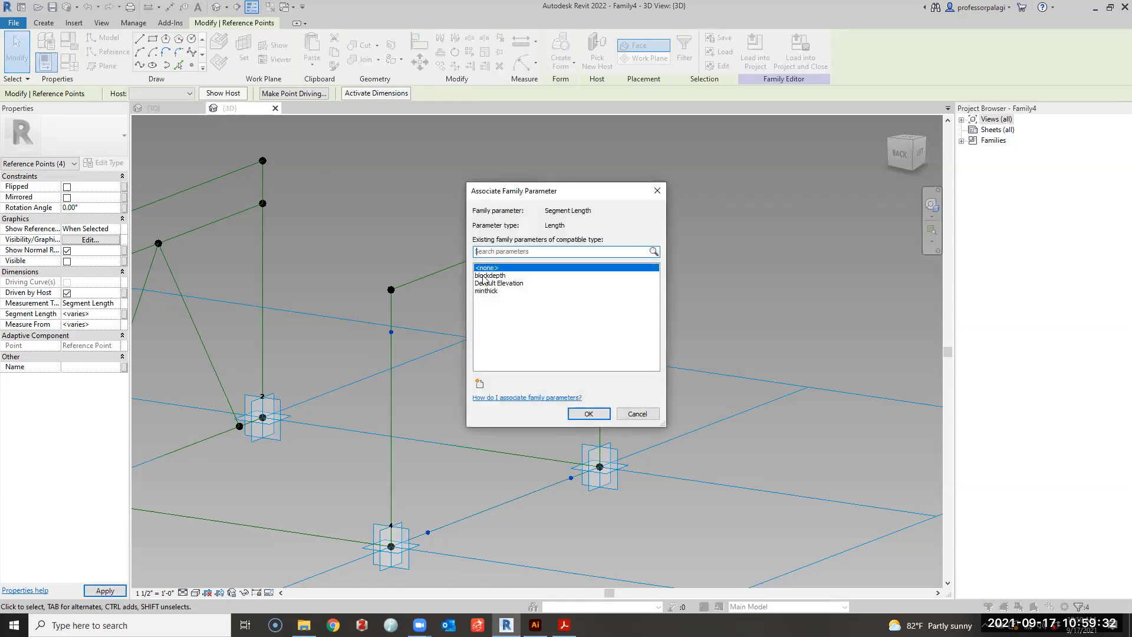
click(488, 291)
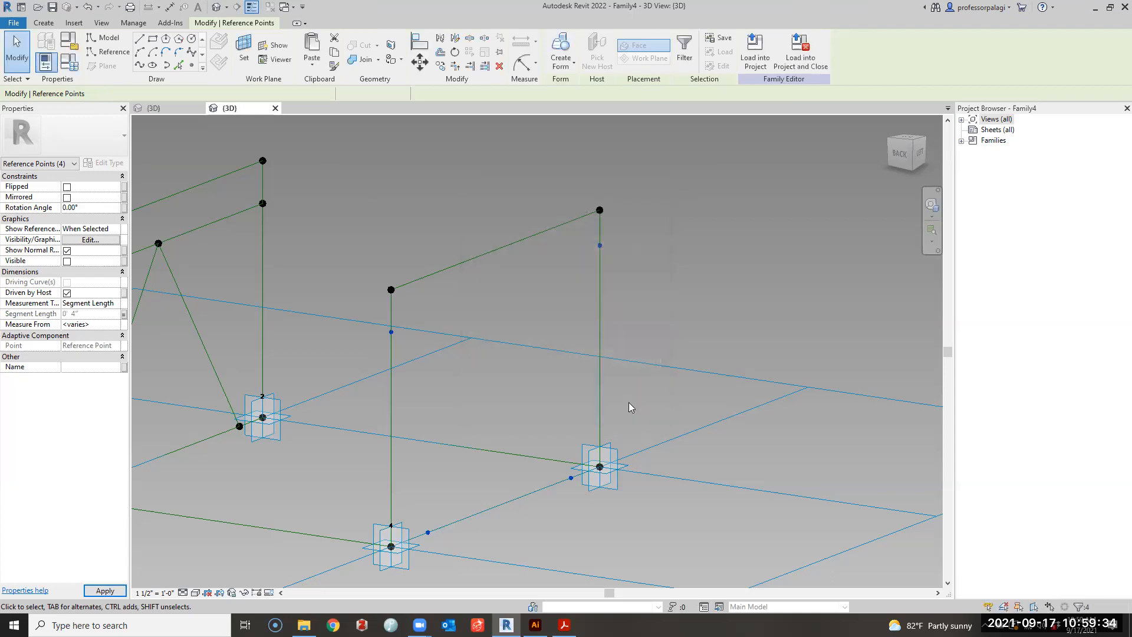
click(584, 414)
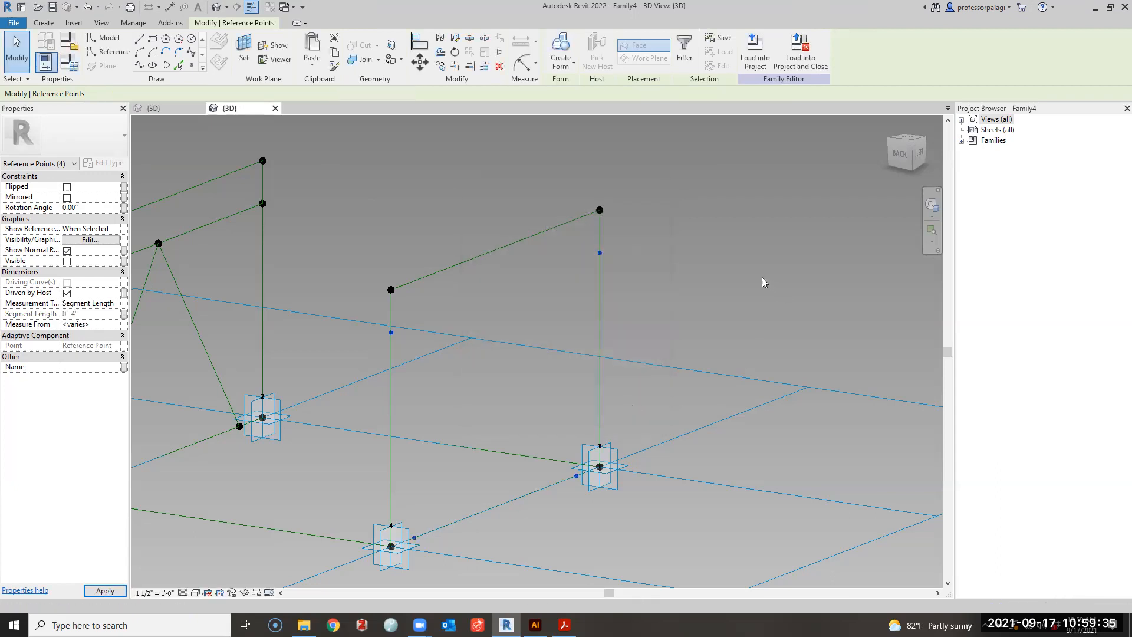
Draw a reference line between the two hosted points near the tops of the verticals above adaptive points 4 and 1.
click(108, 51)
click(392, 333)
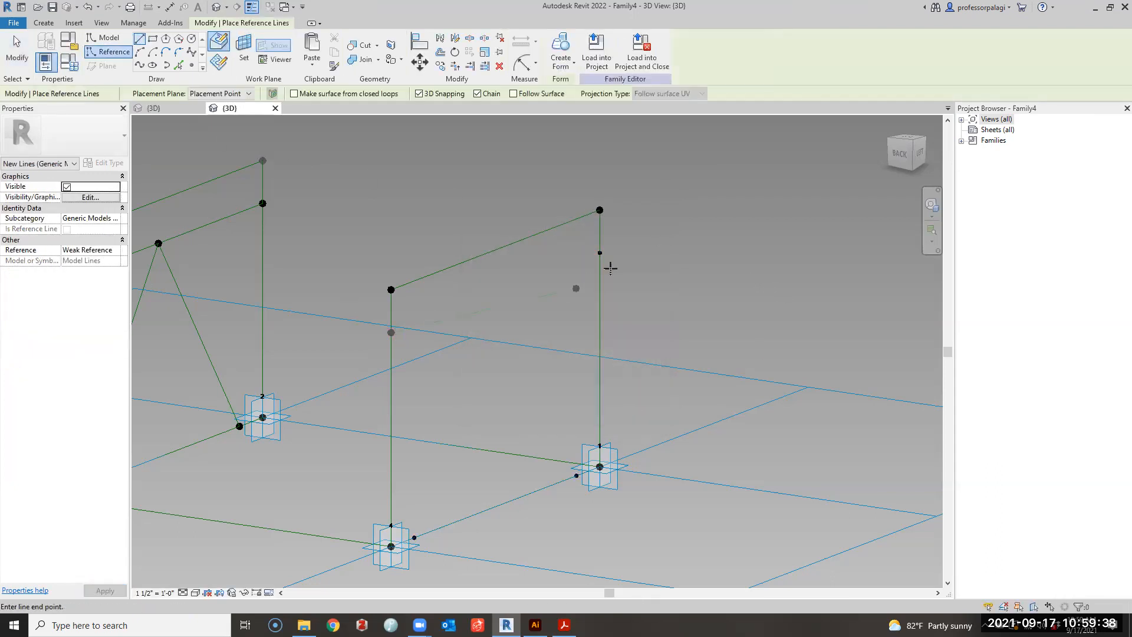
click(589, 251)
key(ctrl+z)
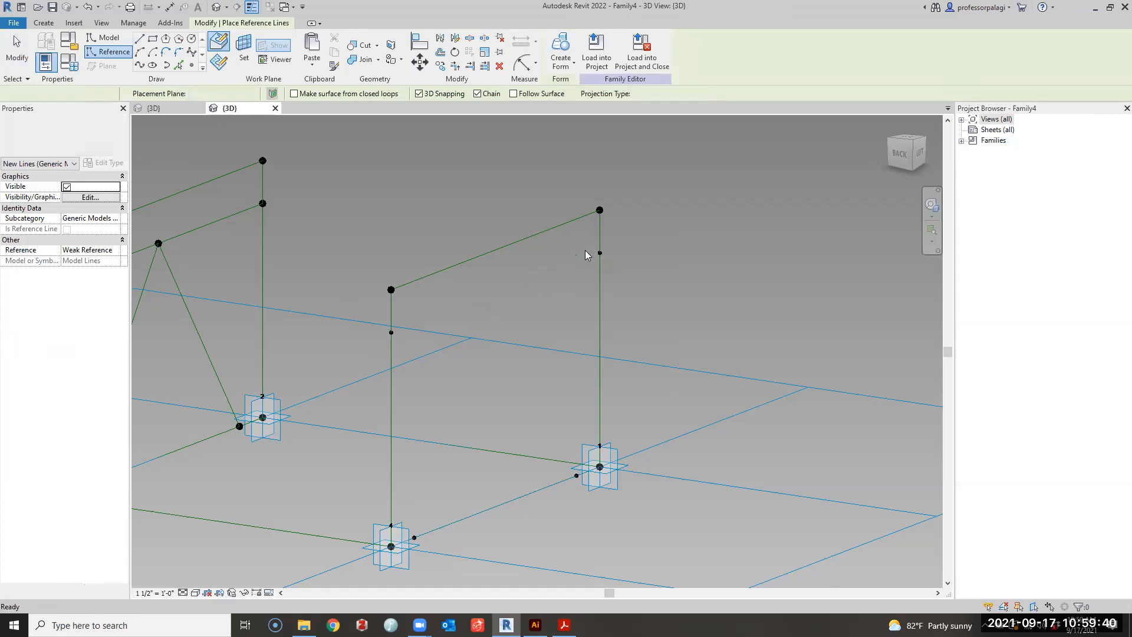
click(391, 332)
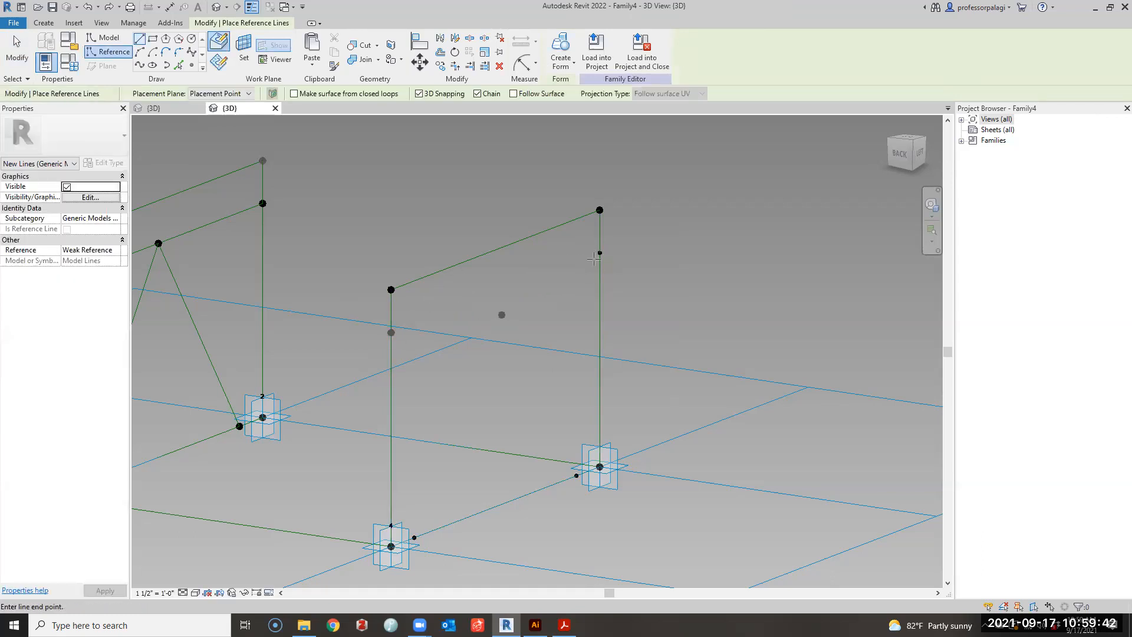
click(600, 253)
key(Escape)
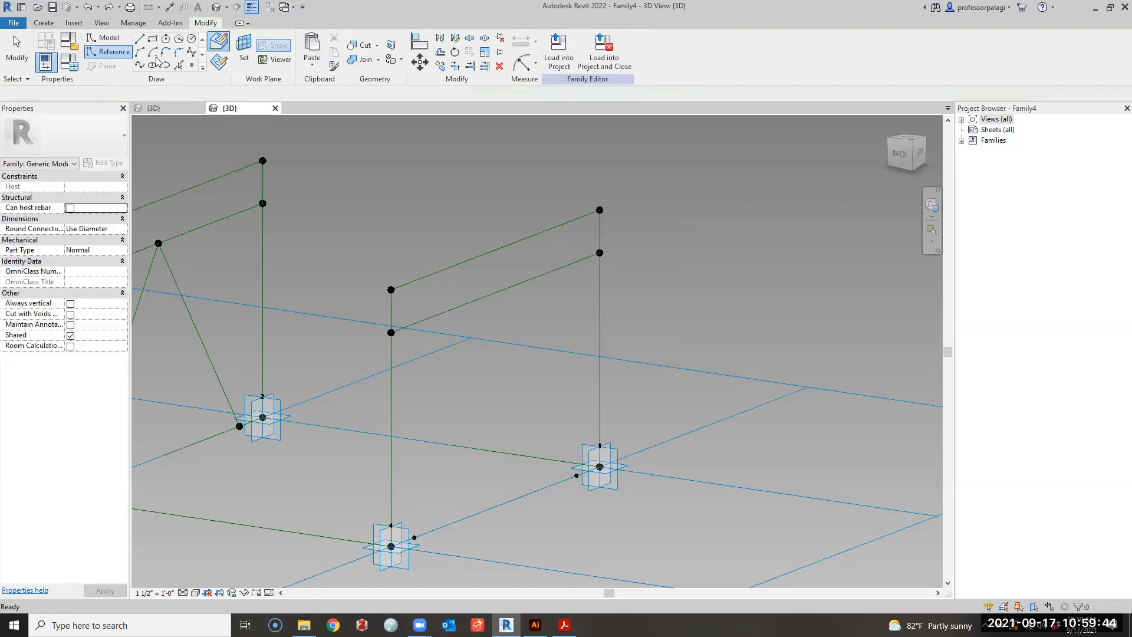
Place a hosted reference point at the midpoint of the lower crossline between the verticals above adaptive points 4 and 1.
click(191, 65)
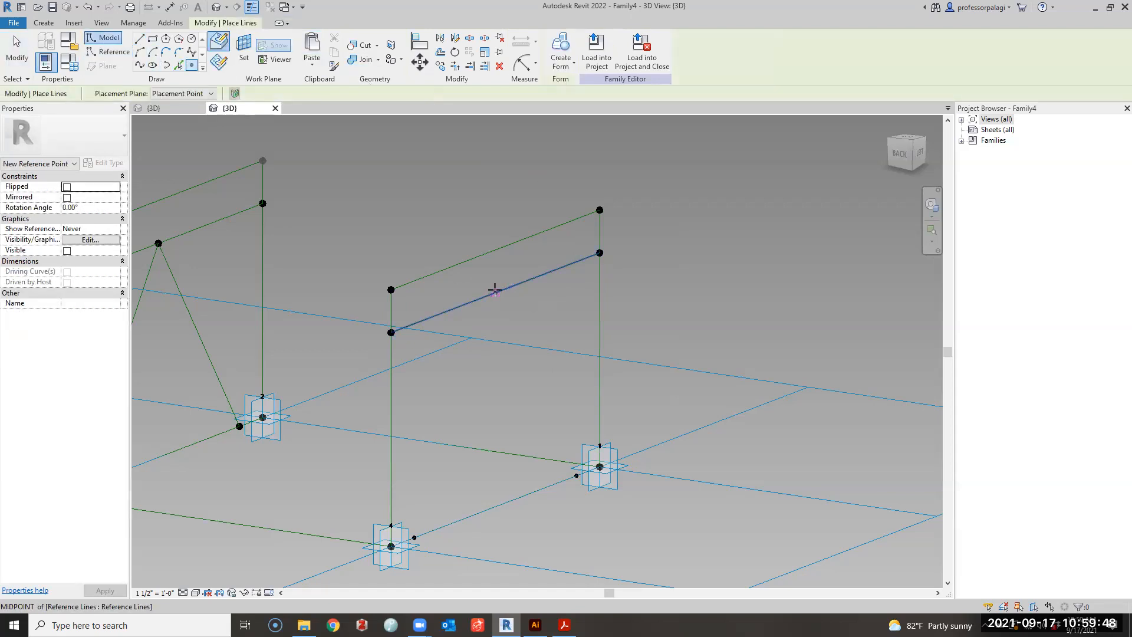
click(496, 292)
key(Escape)
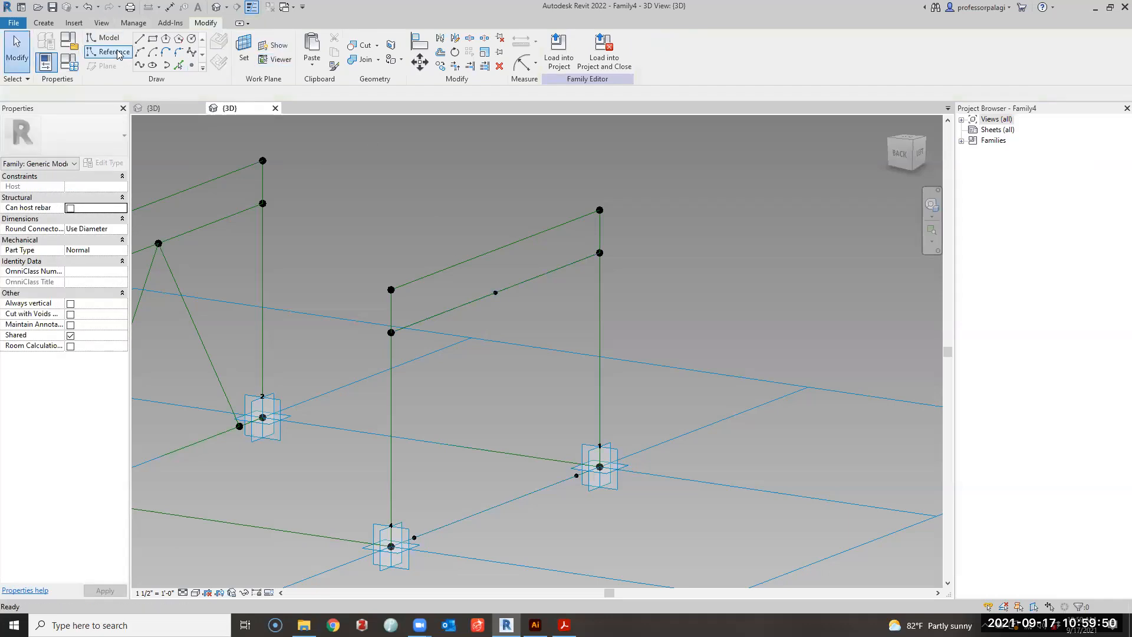
Draw chained reference lines from the hosted point beside adaptive point 4 up to the crossline midpoint and down to the one beside point 1.
click(121, 51)
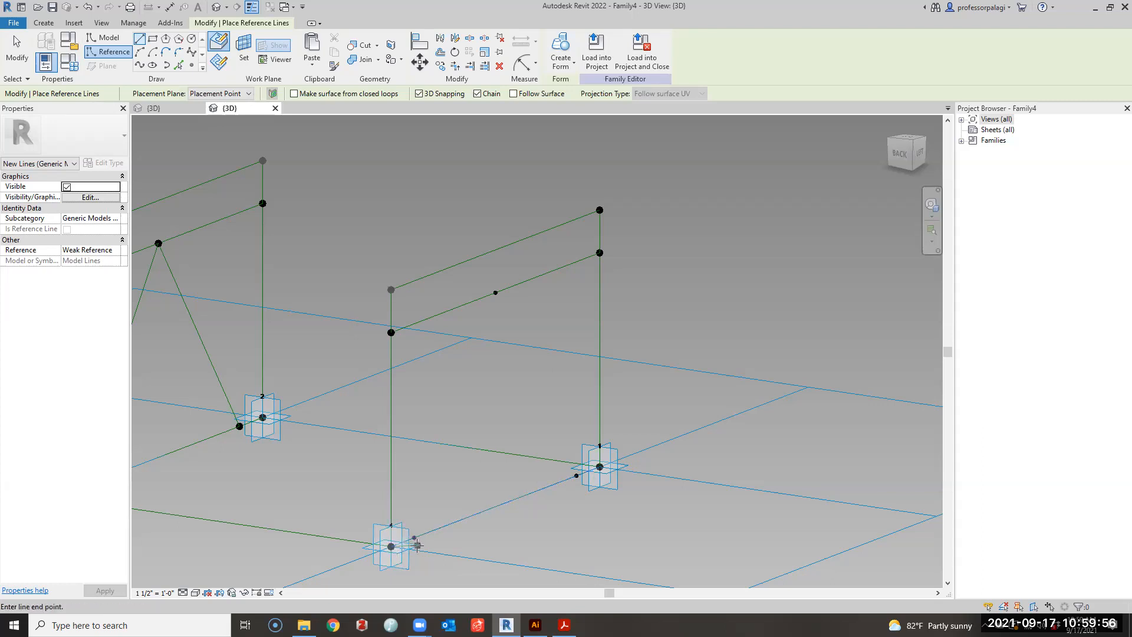
click(416, 538)
click(495, 293)
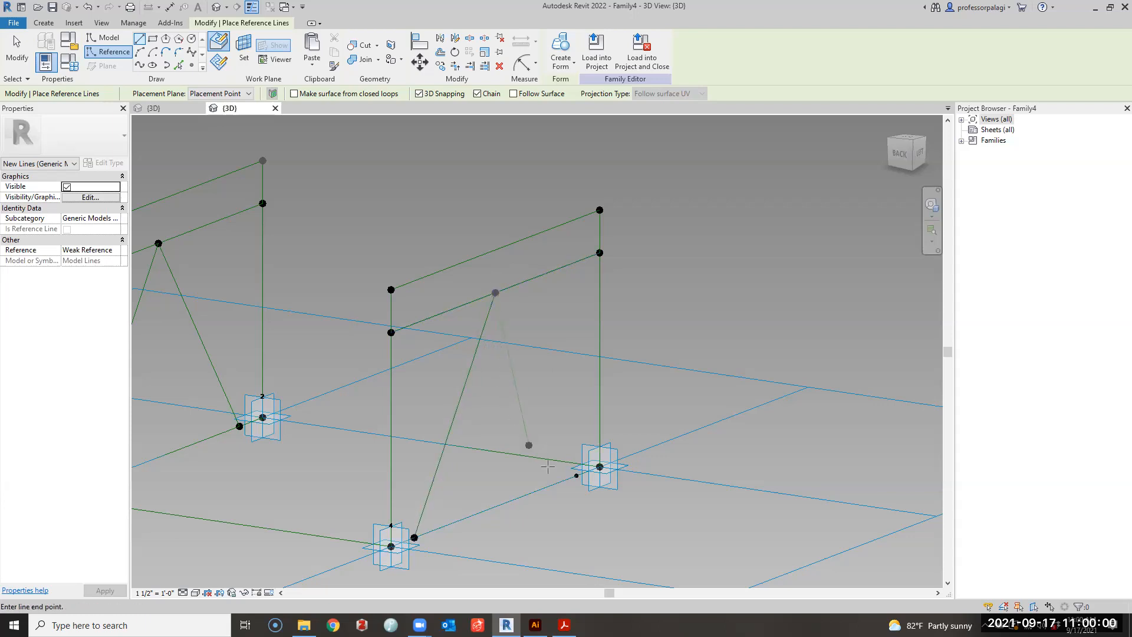
click(576, 474)
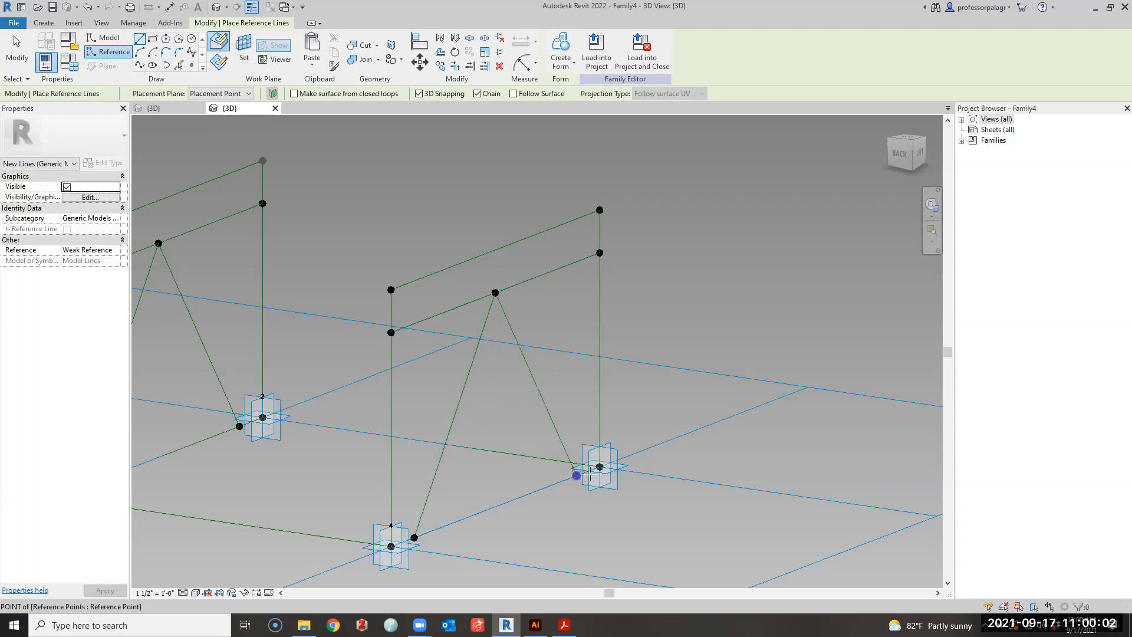
key(Escape)
key(Escape)
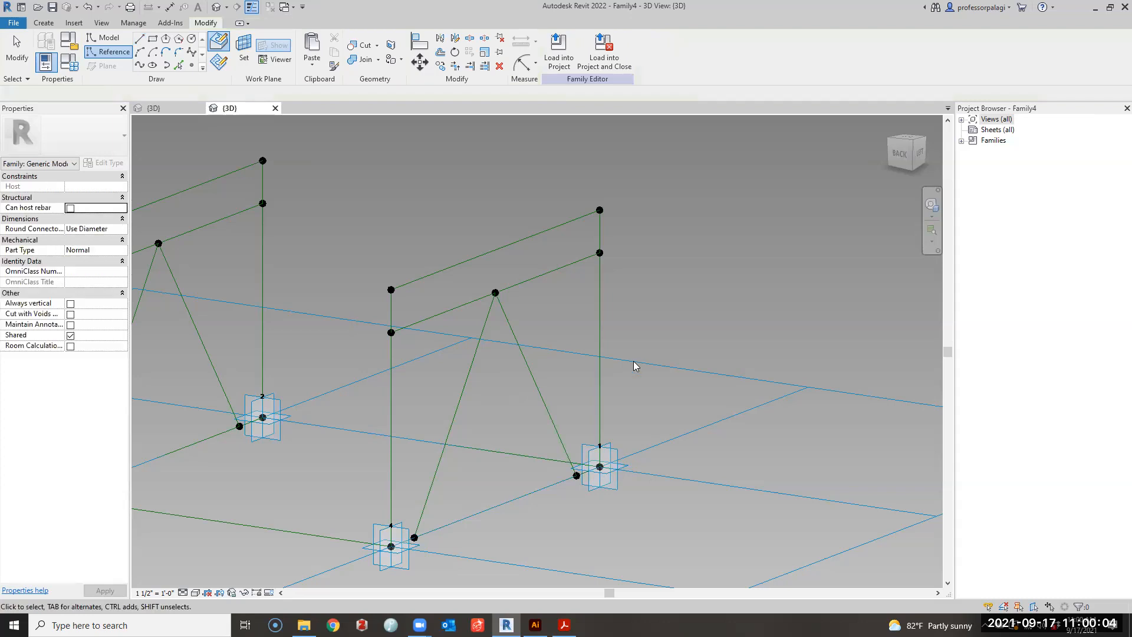
scroll(632, 366, down, 2)
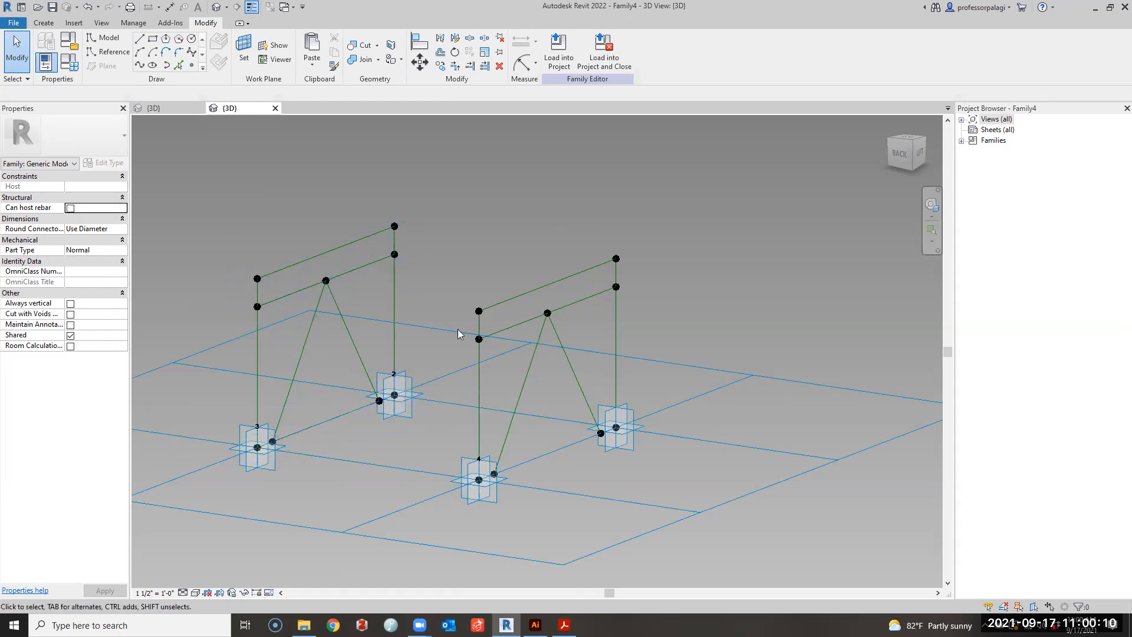
scroll(204, 457, up, 5)
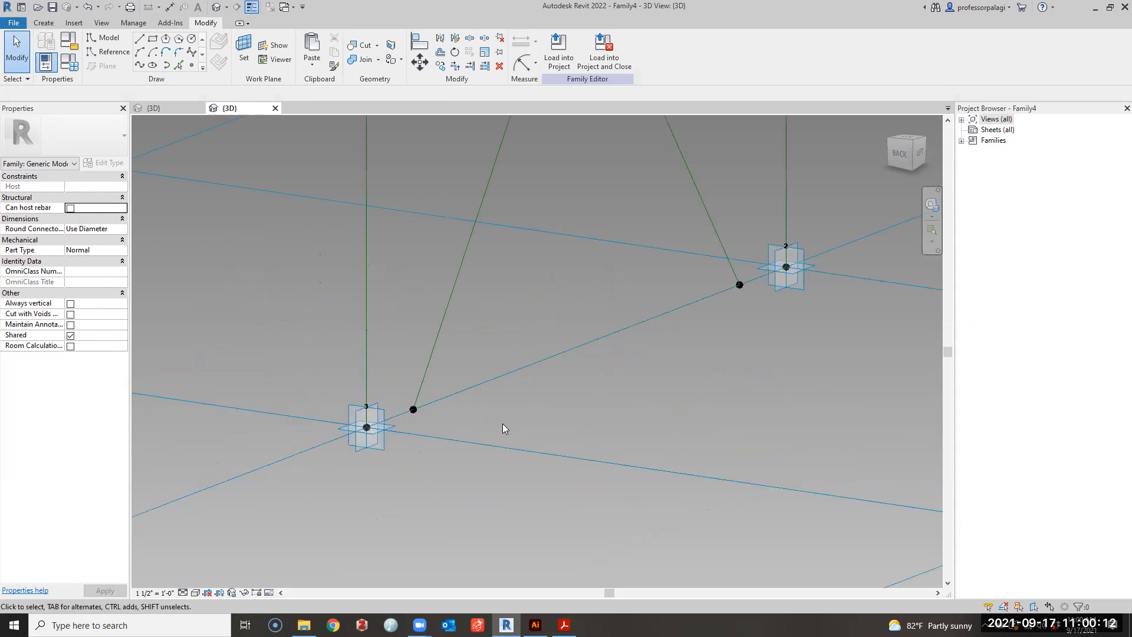
click(113, 56)
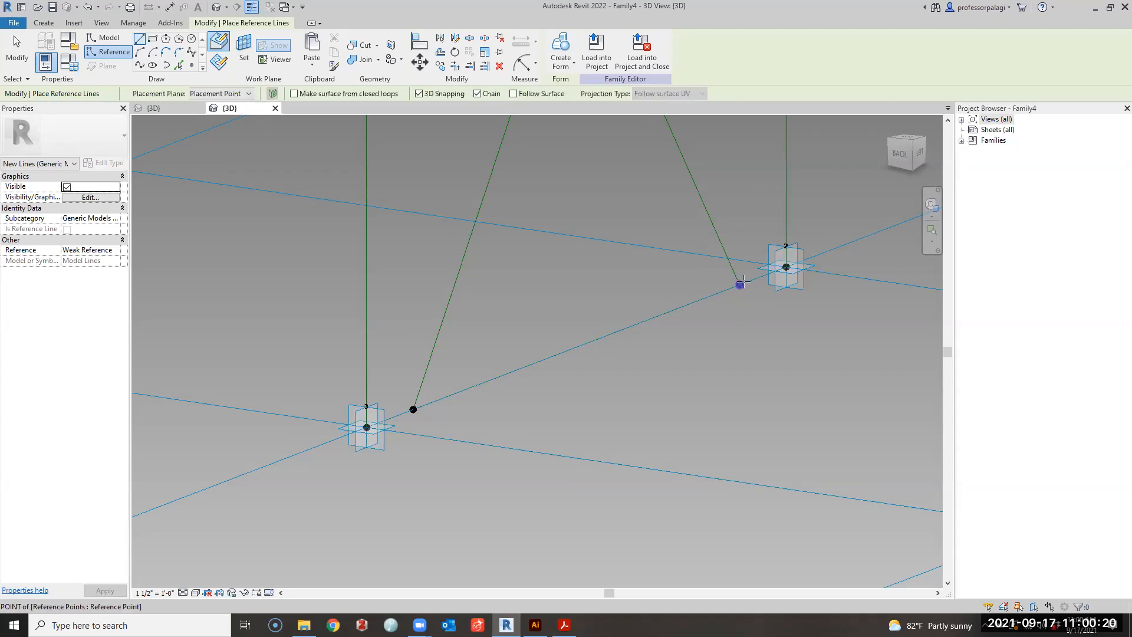
key(Escape)
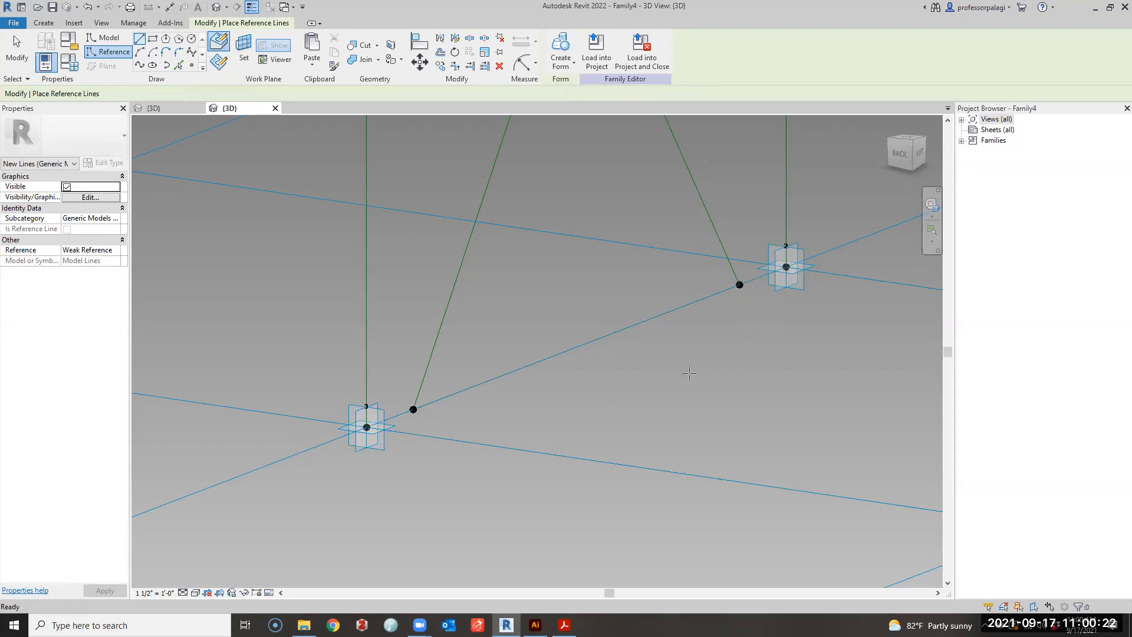
scroll(689, 373, down, 3)
key(Escape)
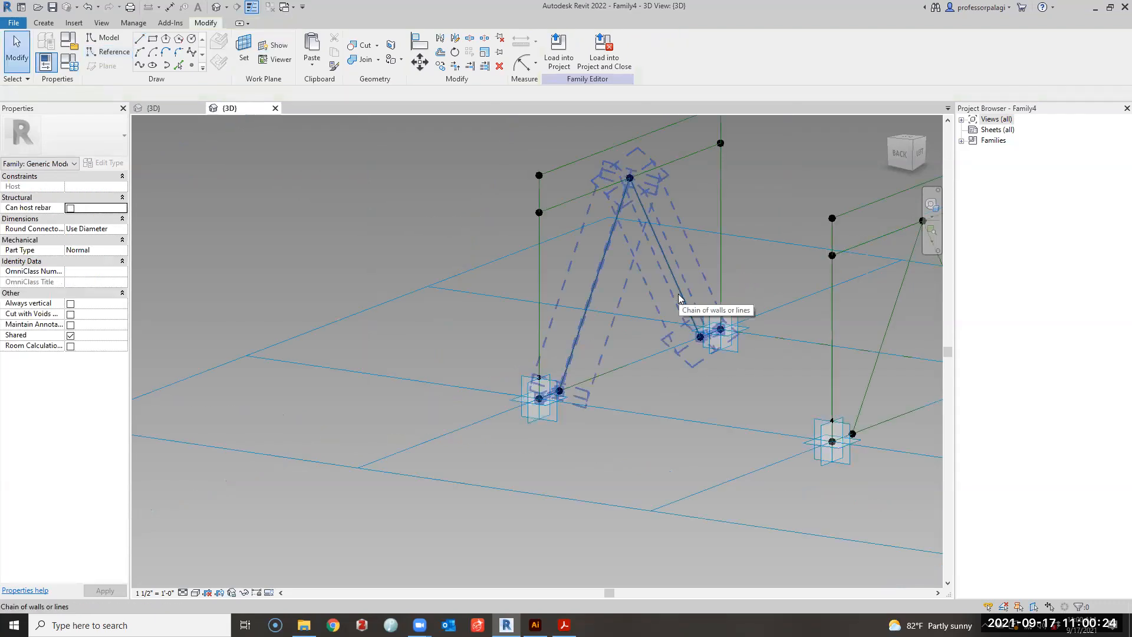
Select the matching closed chains of reference lines on both sides, 2-3 and 4-1, and create a solid form between them.
click(680, 299)
ctrl+click(720, 246)
scroll(305, 266, down, 5)
scroll(588, 335, up, 5)
key(Tab)
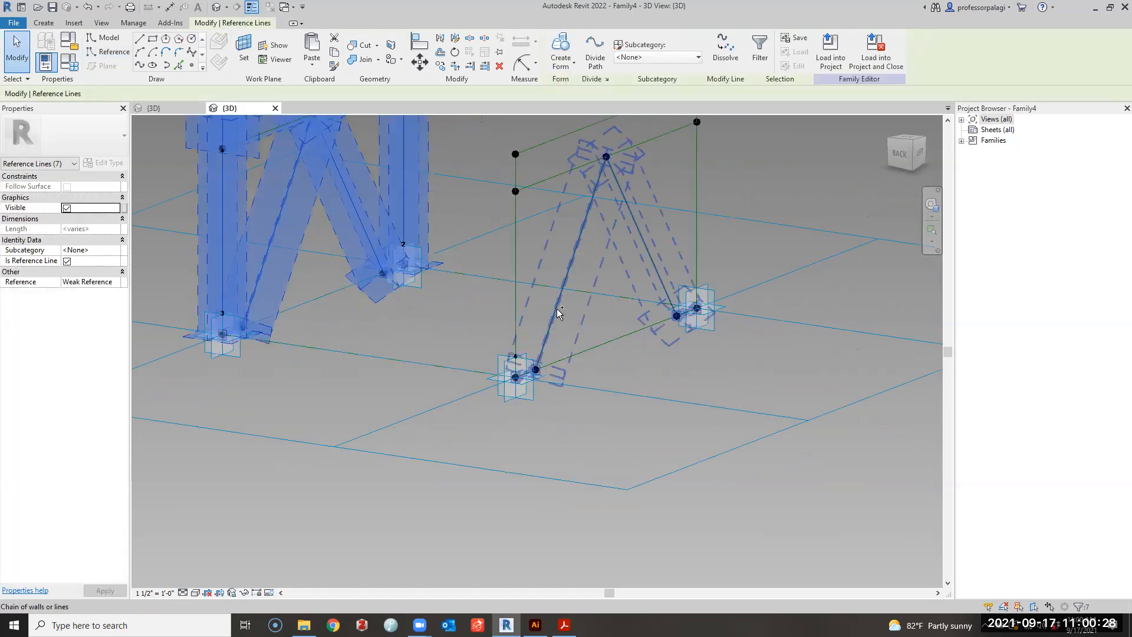
ctrl+click(560, 312)
ctrl+click(517, 294)
click(560, 48)
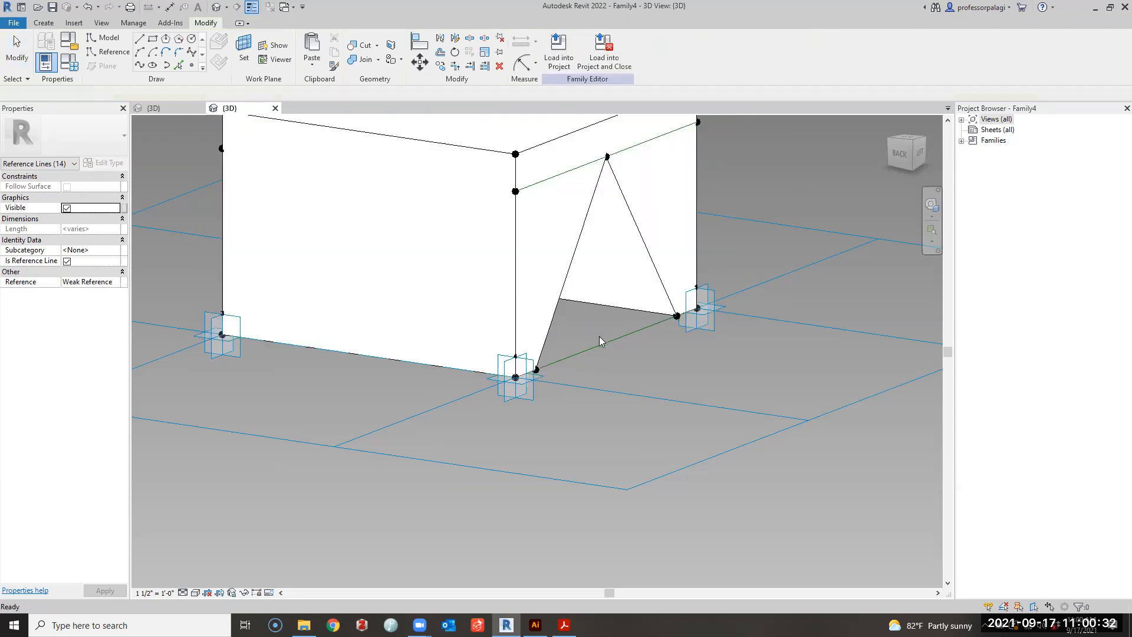
Move adaptive point 1 away from adaptive point 4 to flex the solid form.
scroll(720, 345, up, 3)
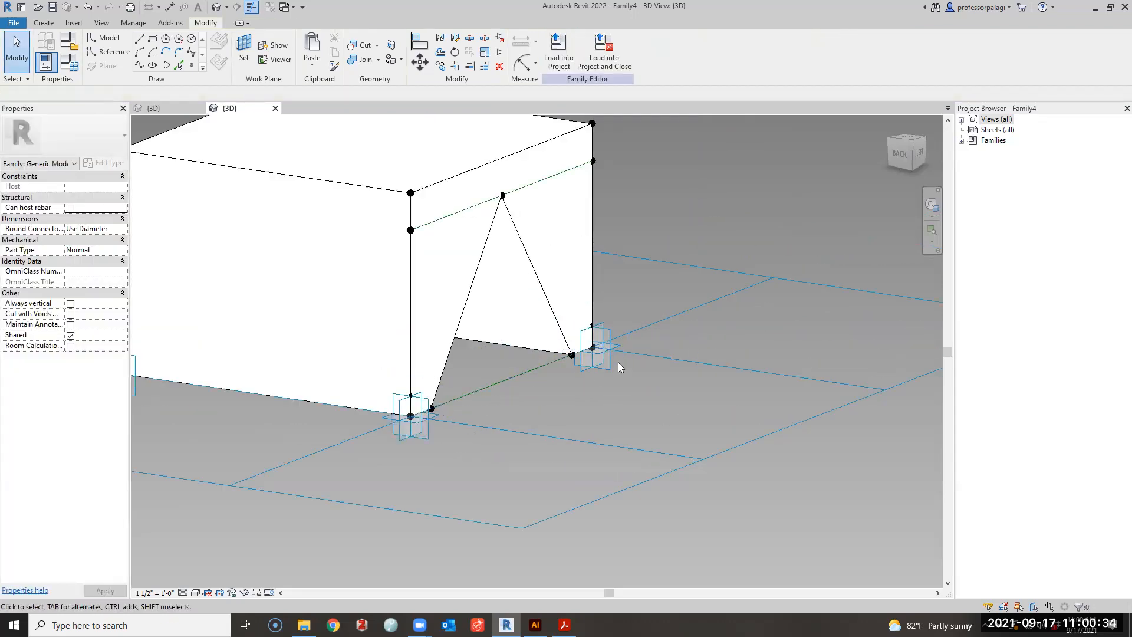
drag(613, 353, 624, 250)
scroll(613, 346, down, 3)
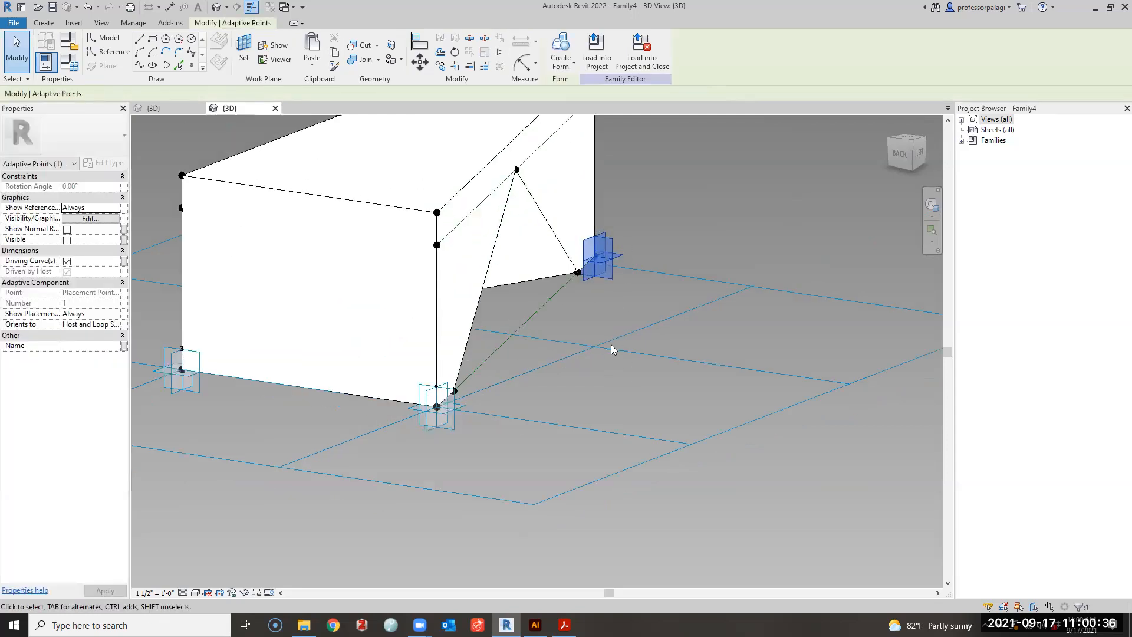
key(Escape)
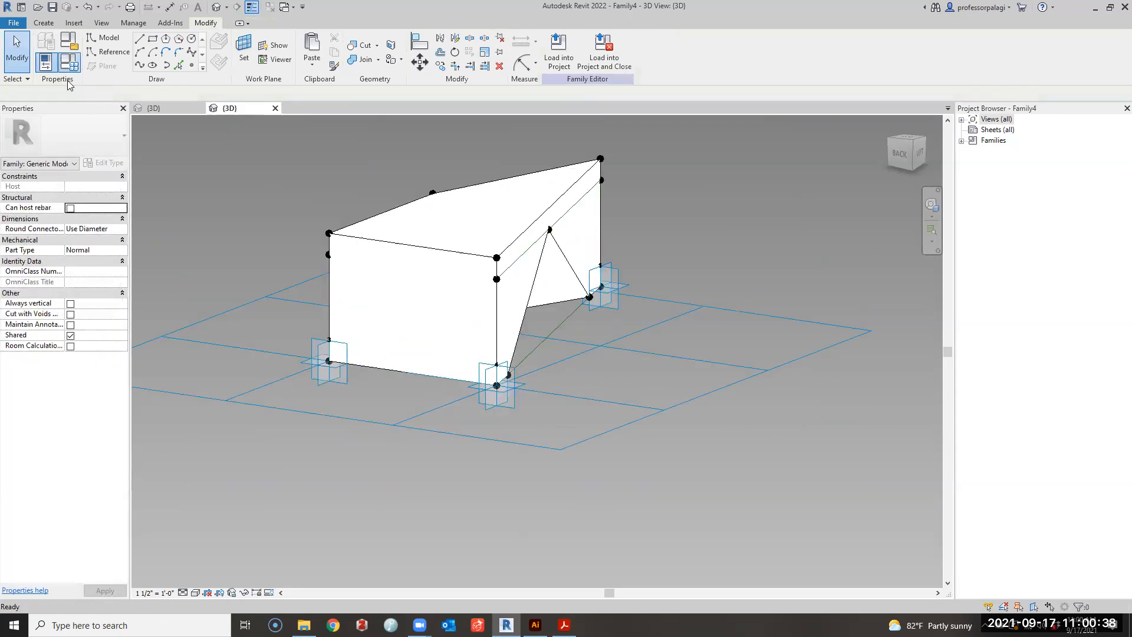
Flex the form by setting the blockdepth parameter to 3' and minthick to 1' in the family types, and apply them.
click(69, 62)
click(191, 280)
text(3)
click(198, 292)
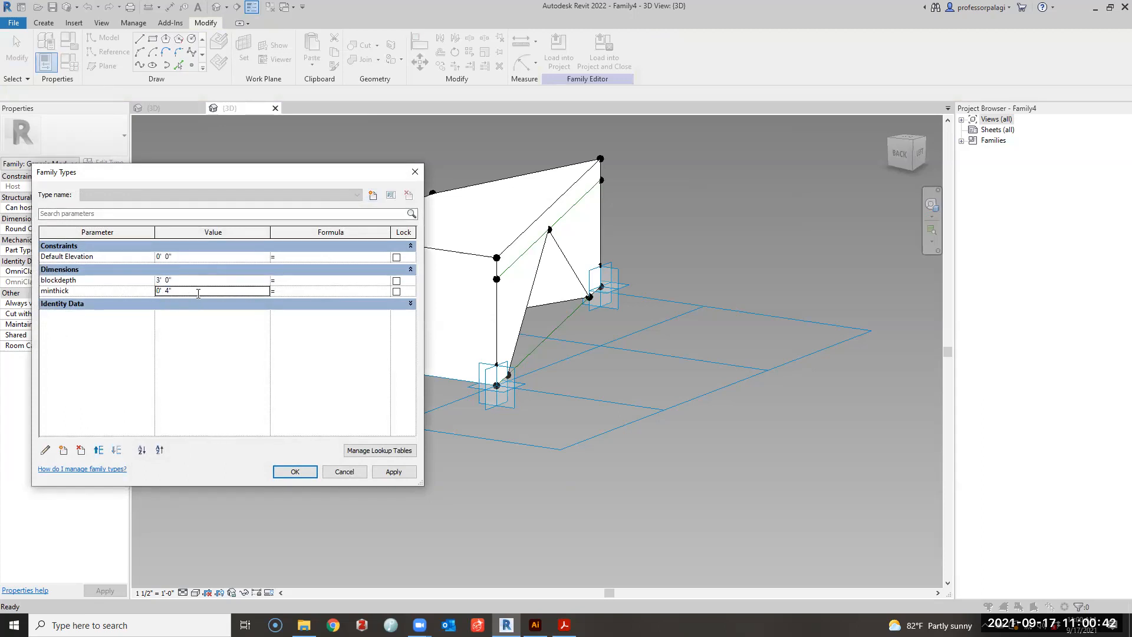
text(1)
key(Tab)
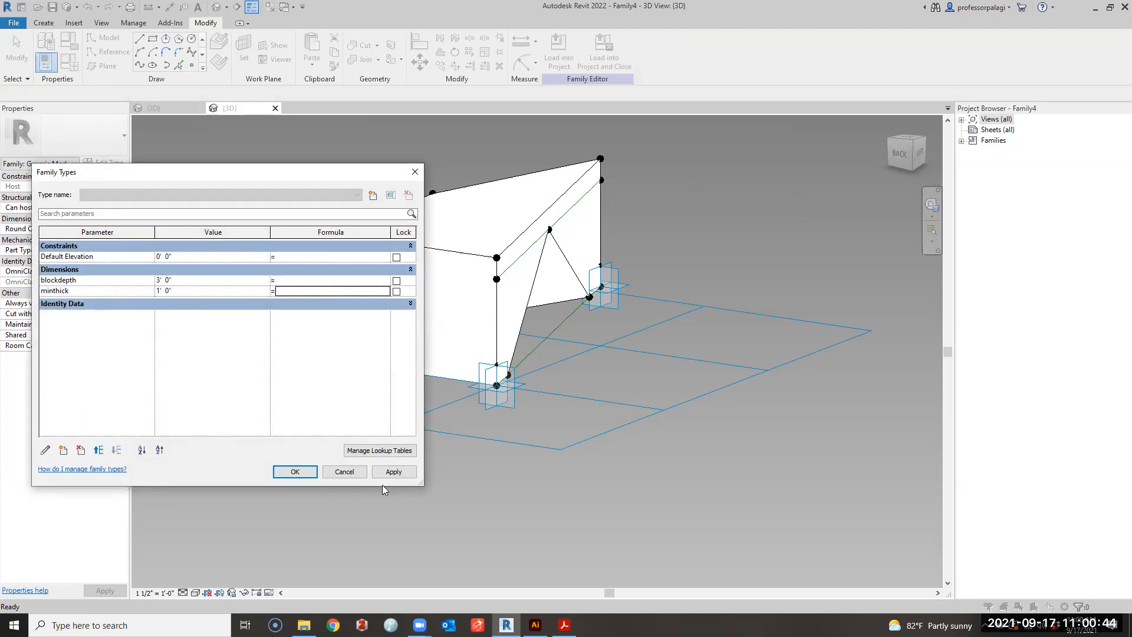
click(396, 472)
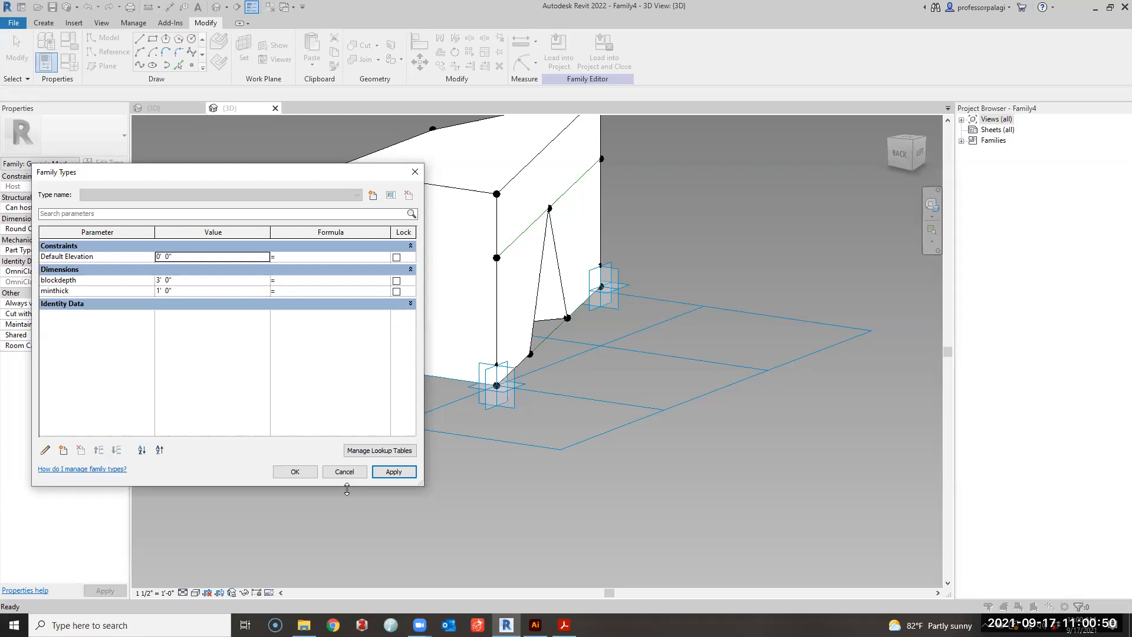
Try to apply a minthick value of 2' to the form.
click(201, 290)
text(2)
key(Tab)
click(394, 472)
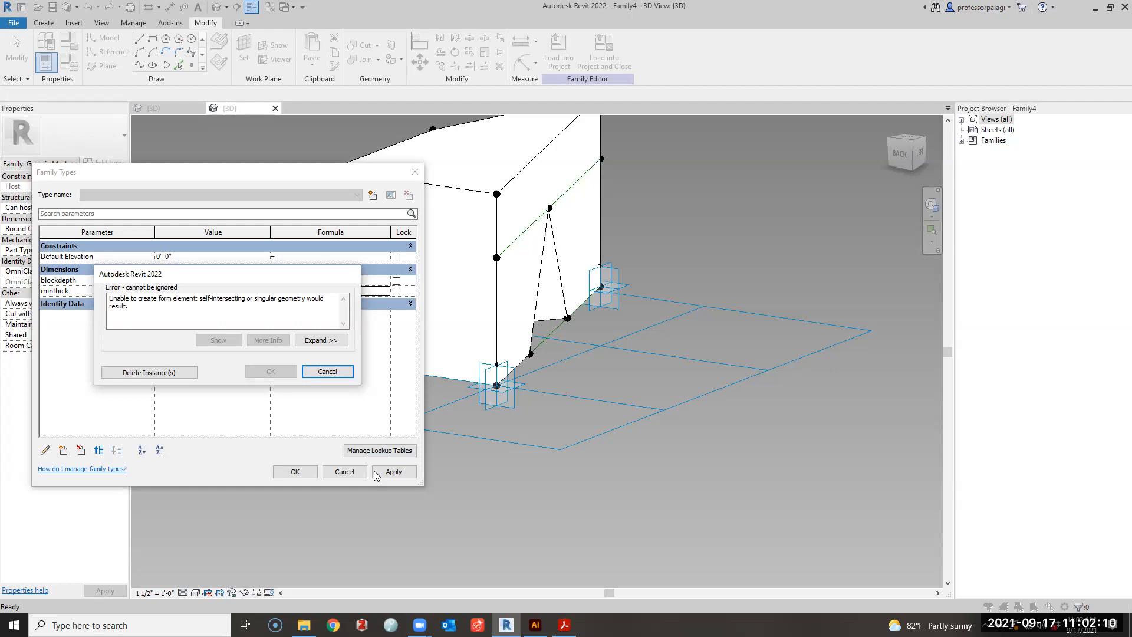
key(Escape)
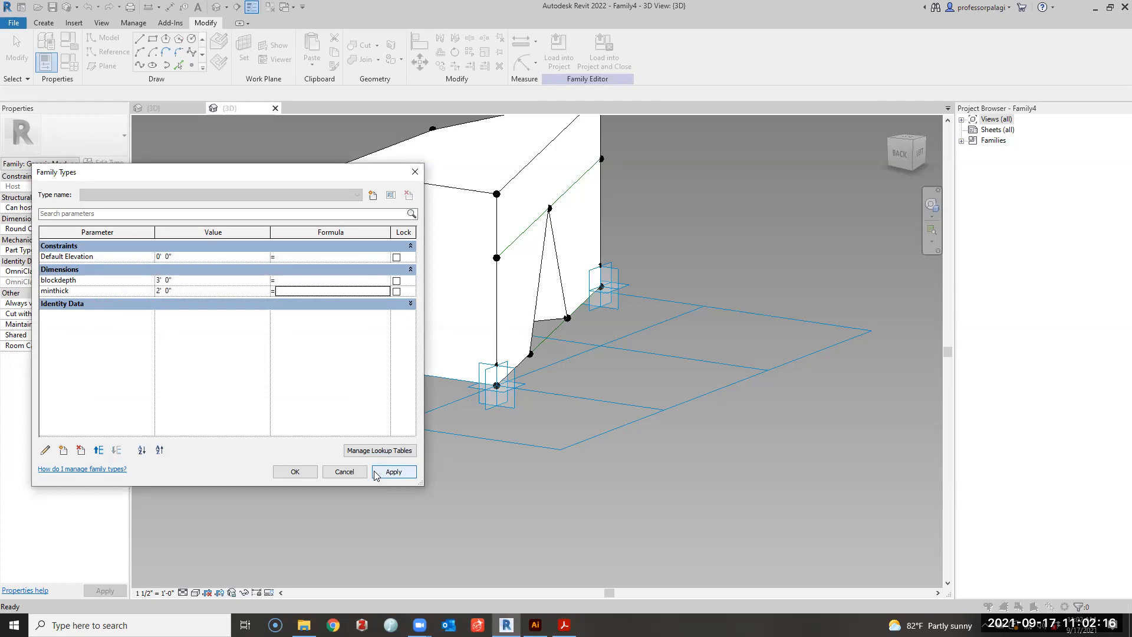
click(294, 471)
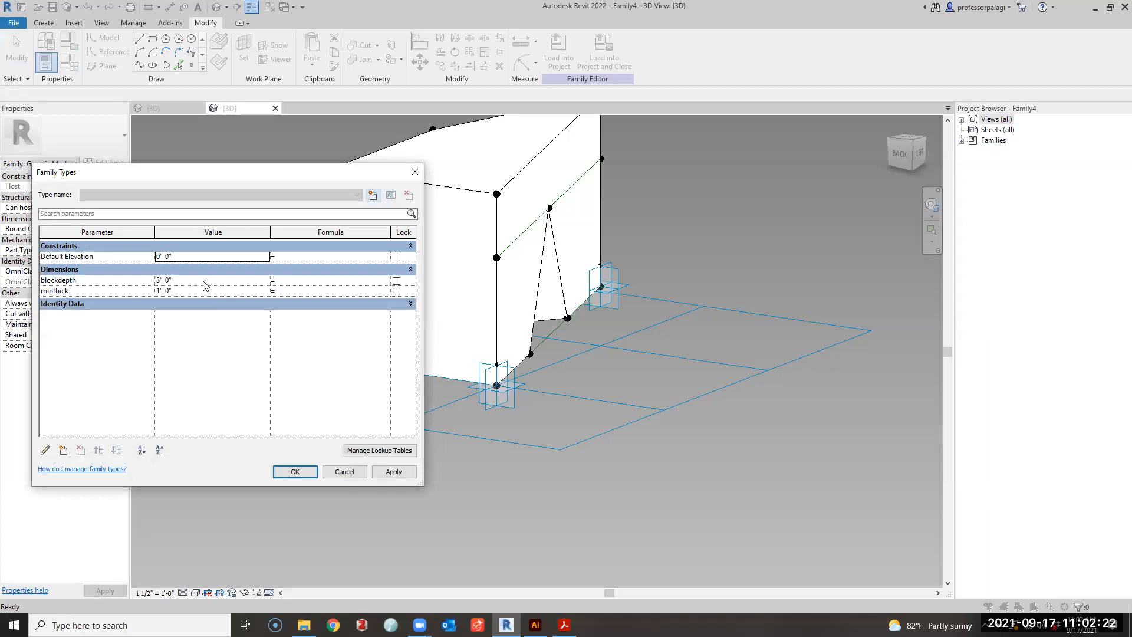
Set blockdepth to 2' and minthick to 4" in the family types, and apply the values.
click(204, 281)
text(2)
click(205, 294)
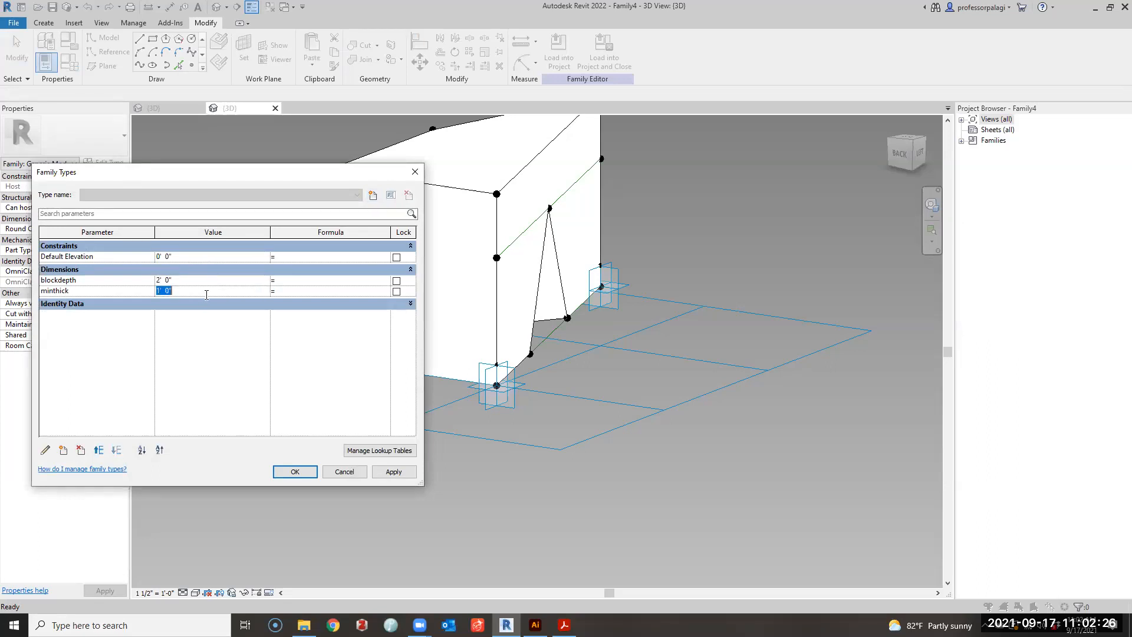
text(4)
key(Tab)
click(392, 471)
click(296, 472)
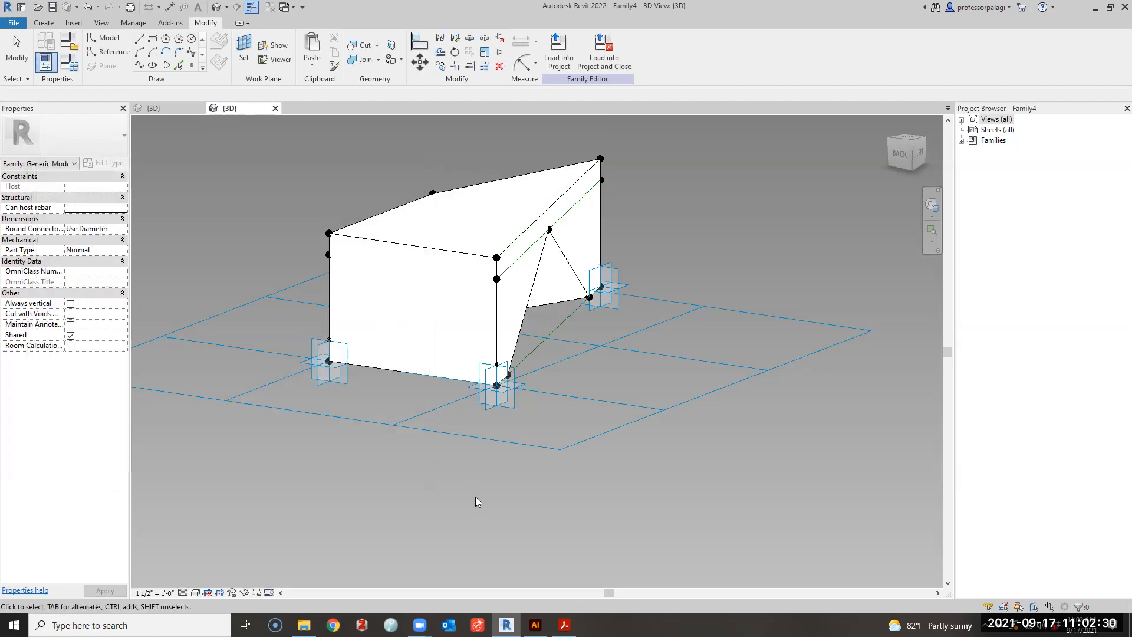
Load the panel family into the Family3 mass and apply its Rectangle Family4 type to the divided surface under the outermost joist bay.
click(558, 50)
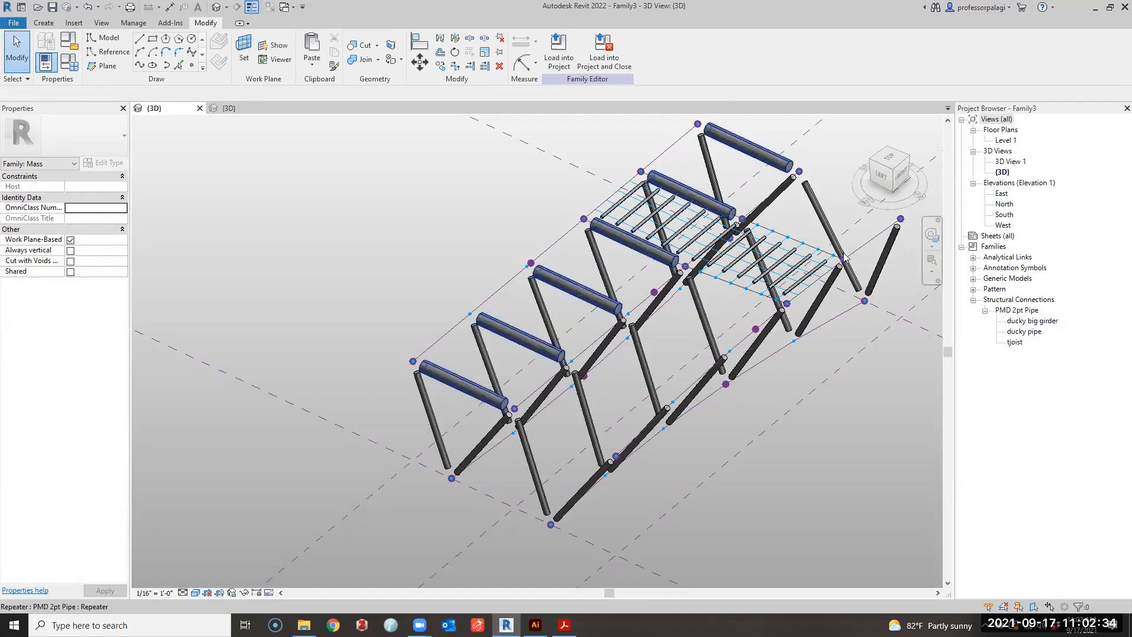
scroll(819, 268, up, 5)
scroll(820, 269, up, 1)
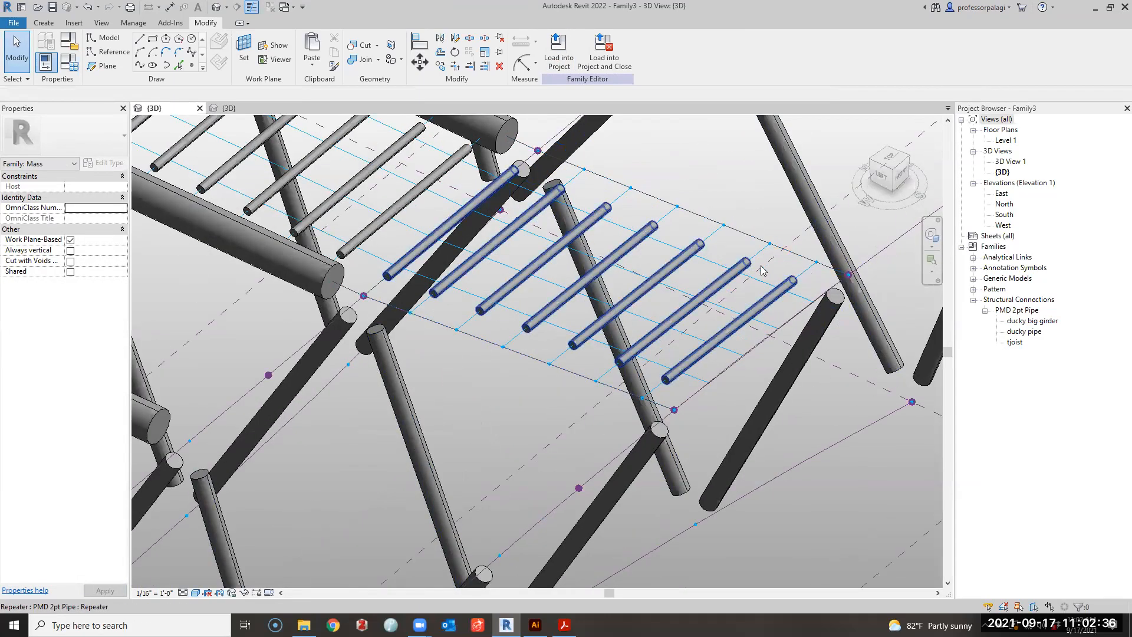
click(752, 288)
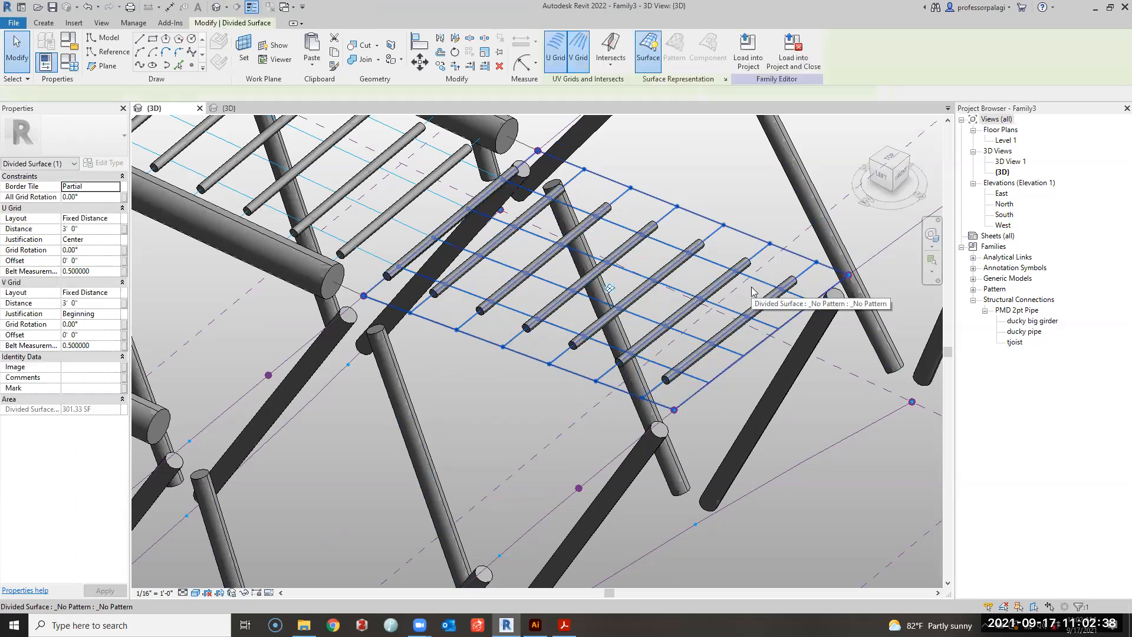
click(65, 136)
scroll(36, 326, down, 2)
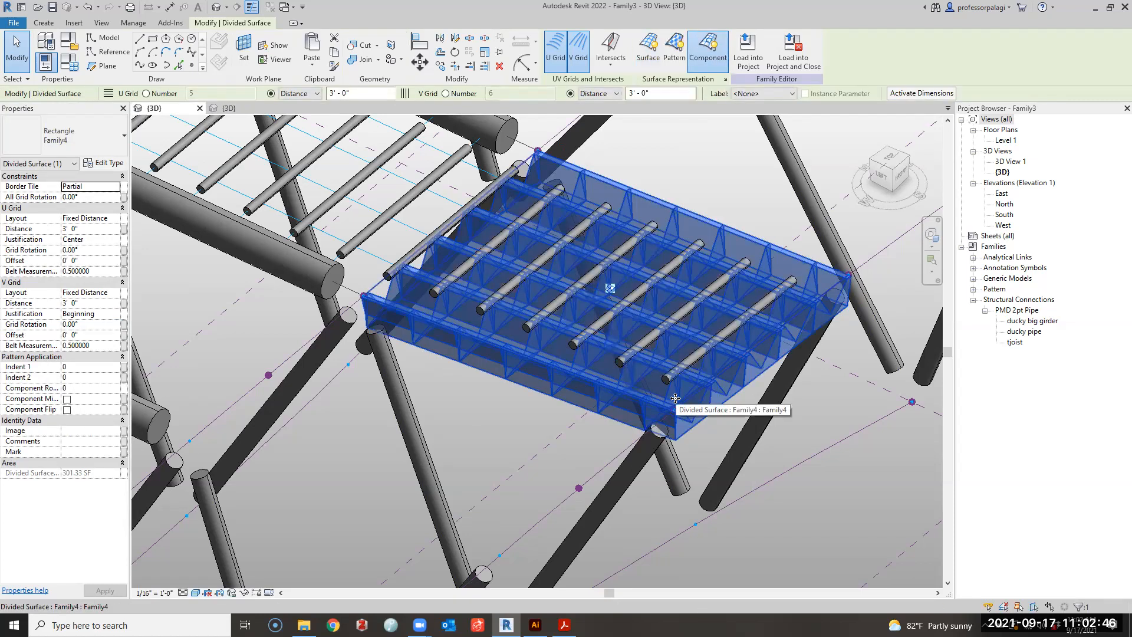
click(876, 505)
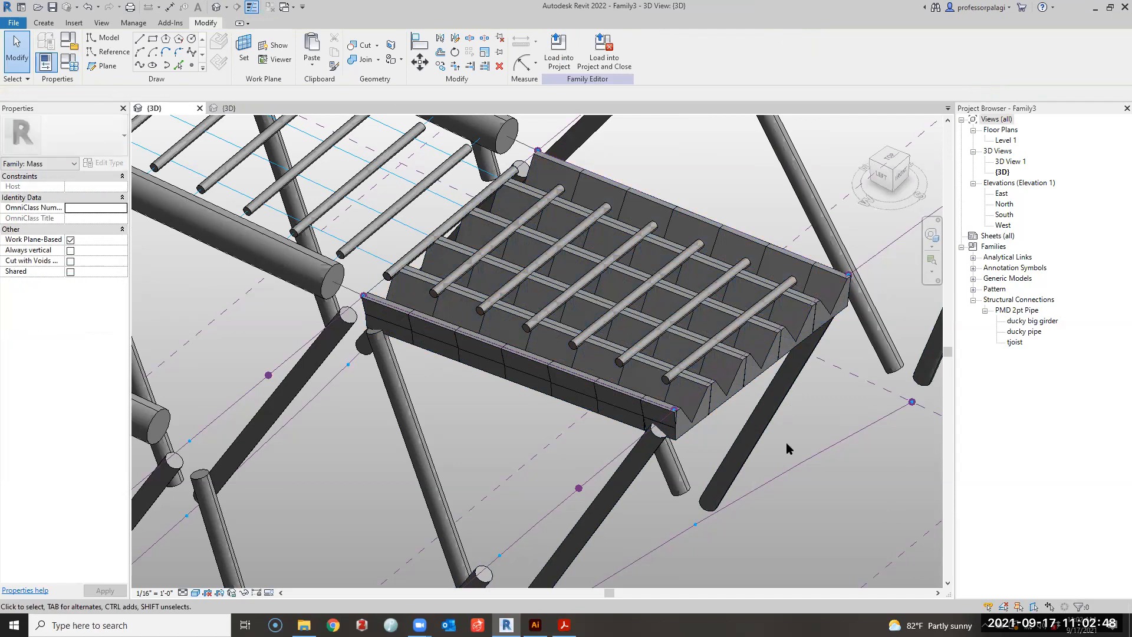
Enable Component Flip on the divided surface filled with Family4 panels.
click(568, 409)
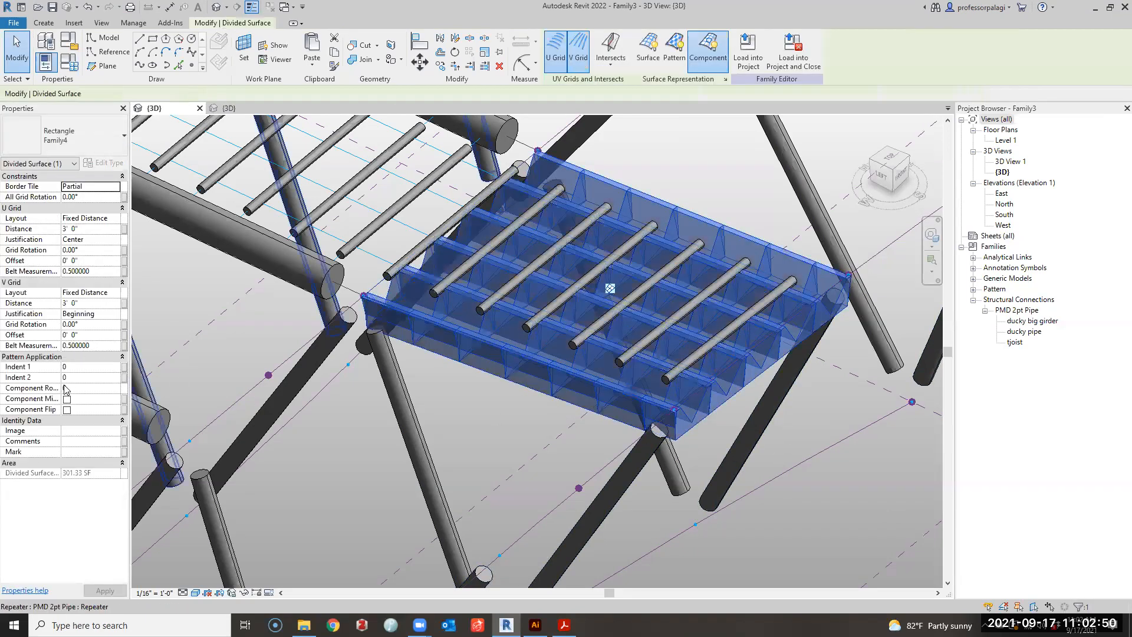
click(67, 410)
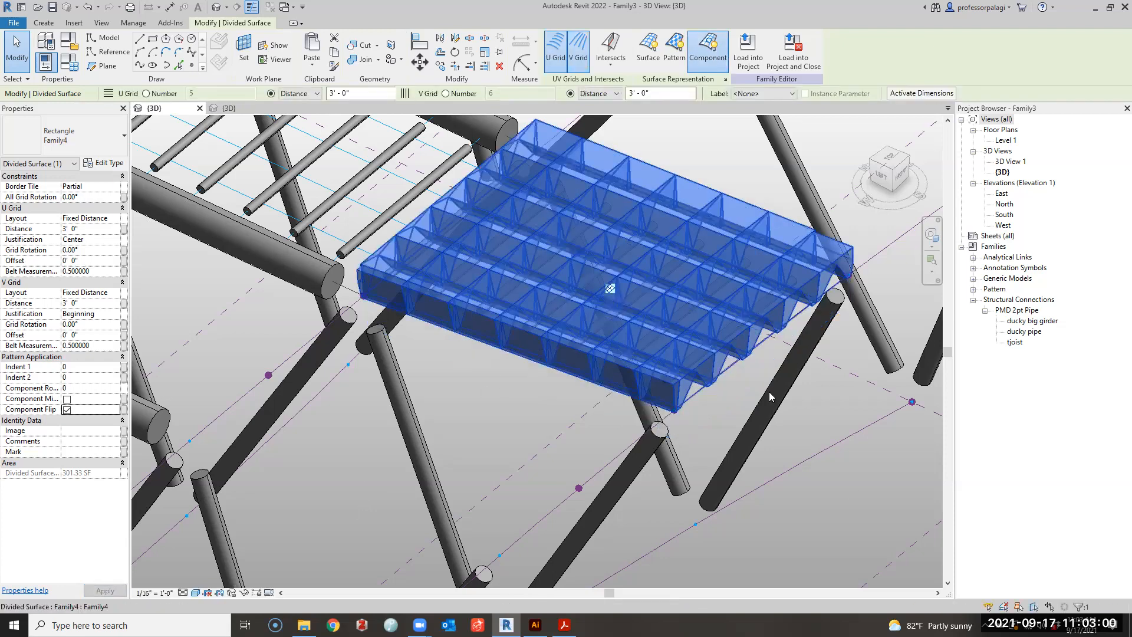
Set the Component Rotation to 90 on the divided surface filled with Family4 panels.
click(851, 510)
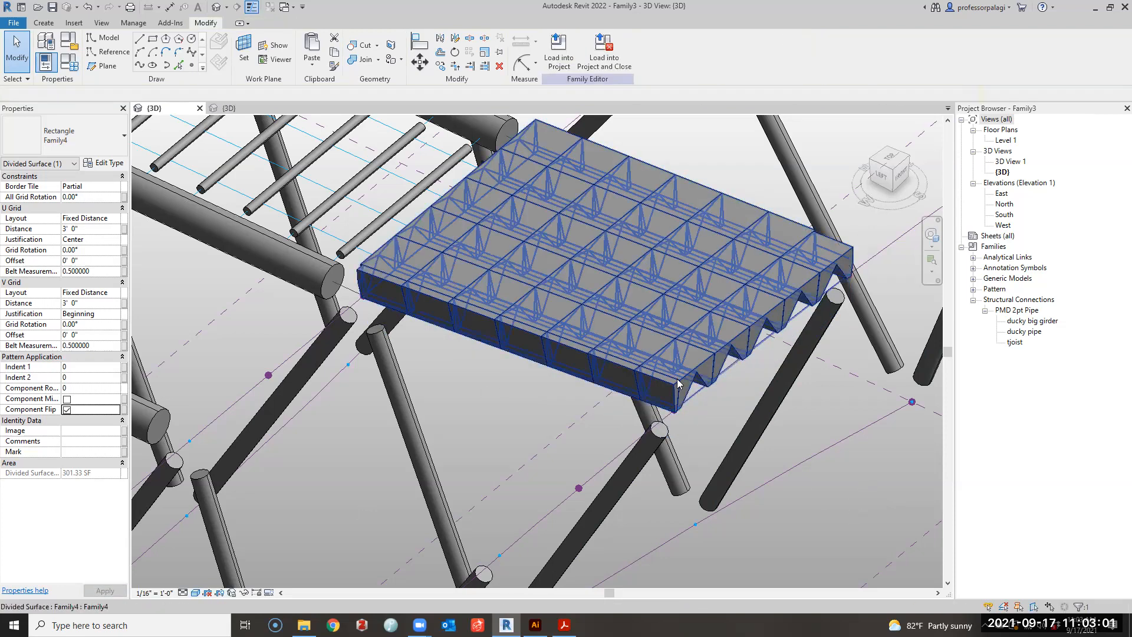
click(412, 278)
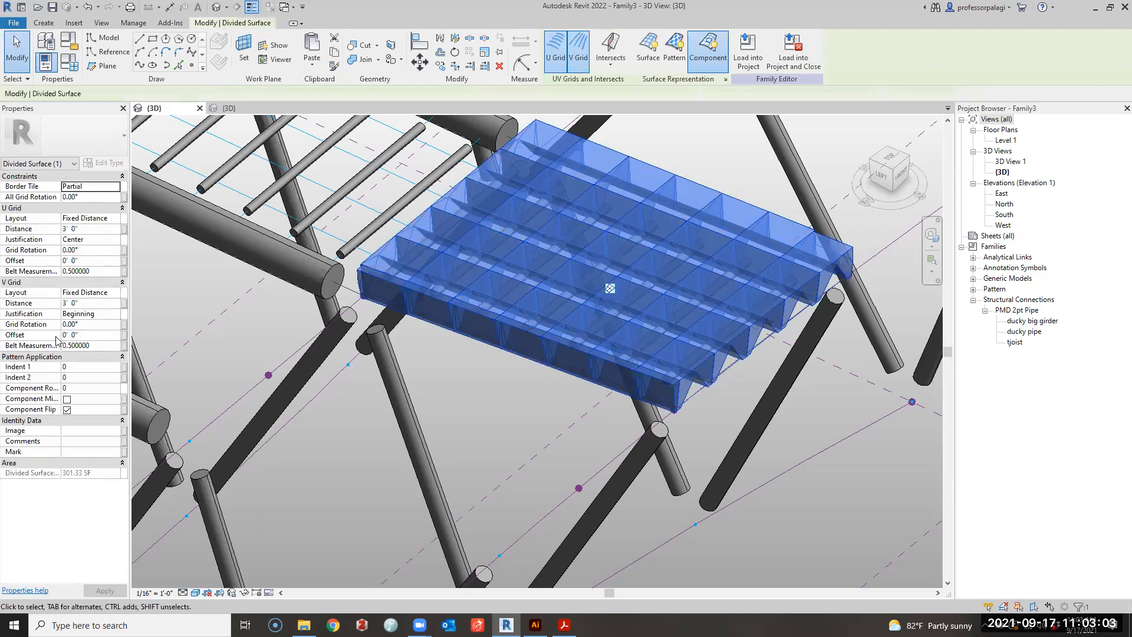
click(68, 389)
text(90)
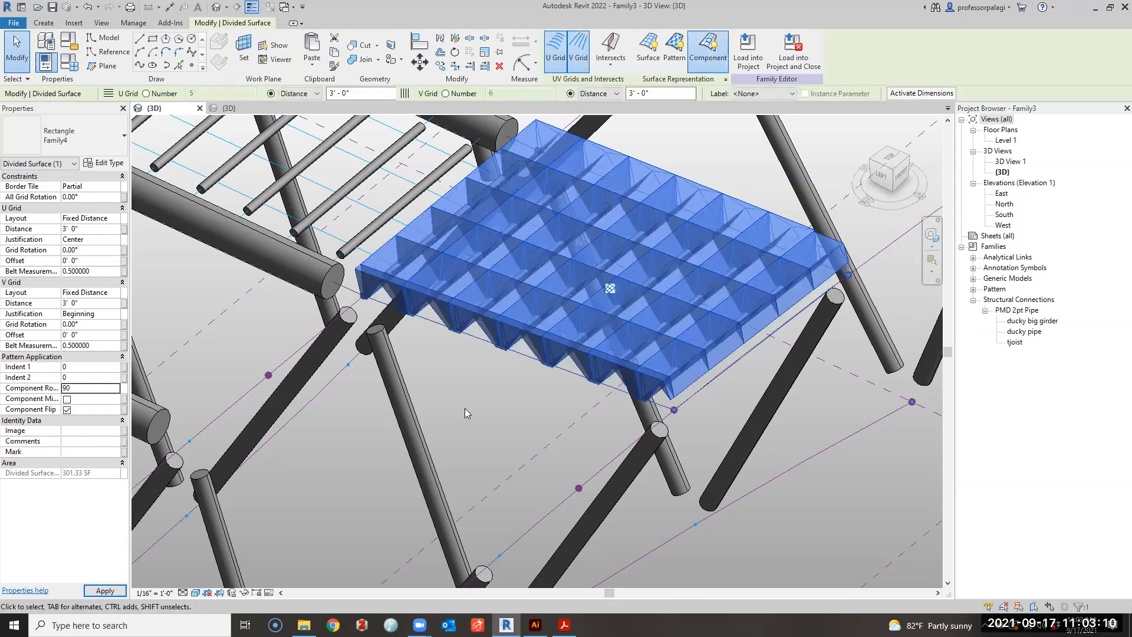
click(503, 391)
Move the Level 2-hosted reference point on the curve beside the panelled surface to reshape the structure.
scroll(502, 392, down, 2)
shift+middle_drag(484, 341, 444, 240)
scroll(446, 248, down, 4)
scroll(452, 391, up, 8)
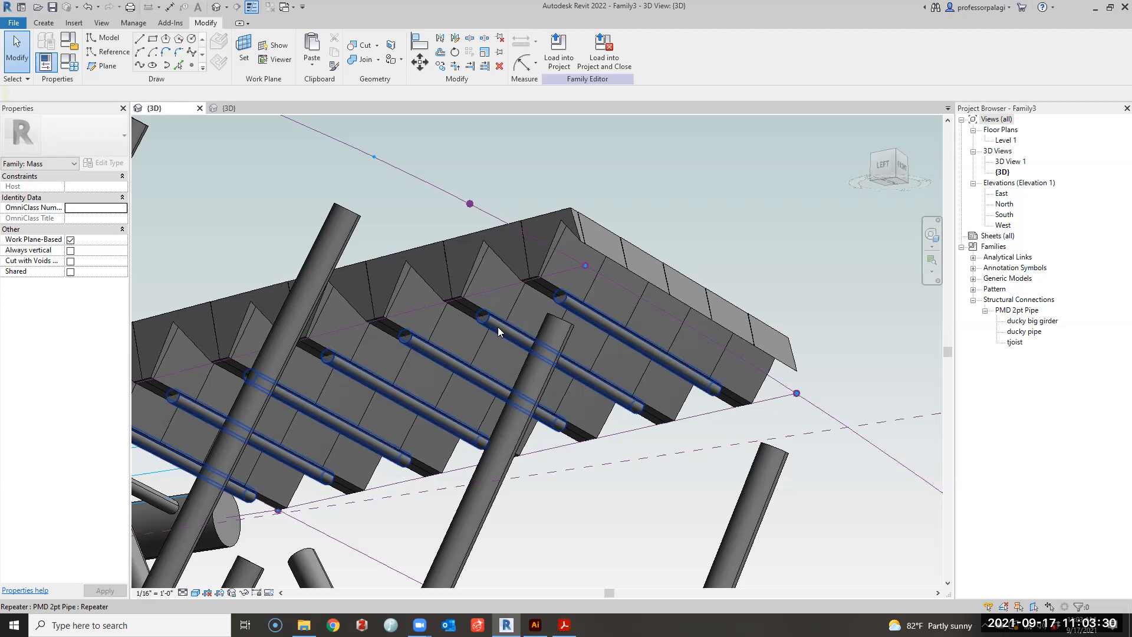
shift+middle_drag(498, 327, 578, 448)
scroll(480, 463, down, 4)
scroll(458, 257, up, 4)
scroll(450, 435, down, 1)
scroll(338, 452, down, 2)
drag(275, 407, 307, 465)
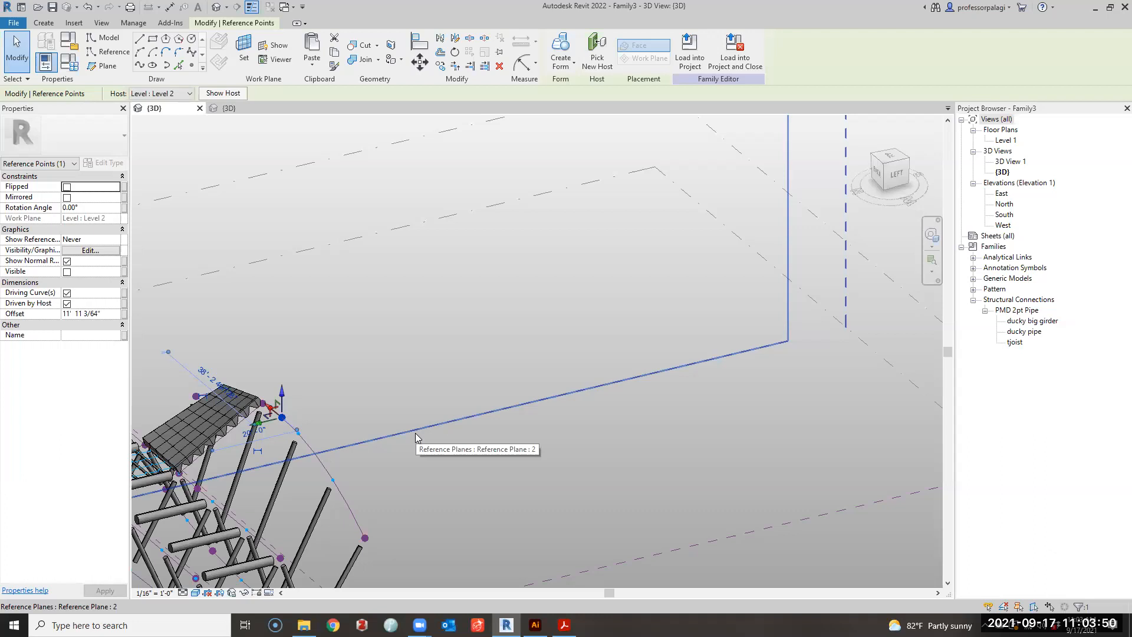
Examine the whole column frame and the panelled surface from several angles, including the reference point at the end of the base curve.
scroll(495, 431, down, 3)
shift+middle_drag(635, 442, 436, 330)
click(466, 314)
scroll(259, 476, up, 3)
shift+middle_drag(332, 437, 415, 475)
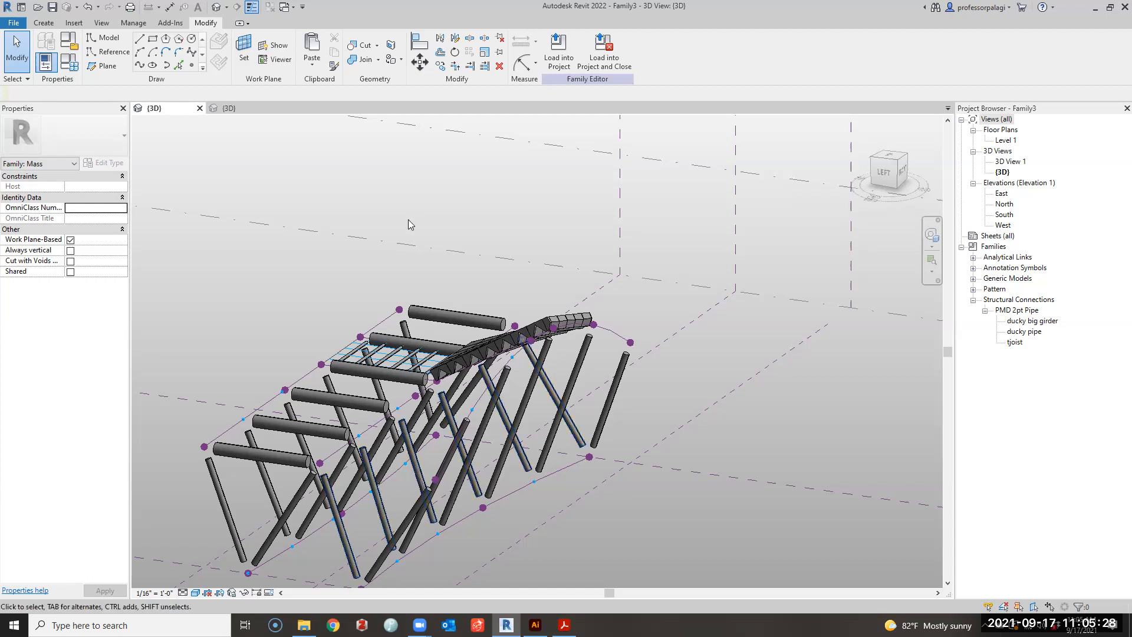
scroll(422, 227, down, 3)
shift+middle_drag(464, 246, 509, 383)
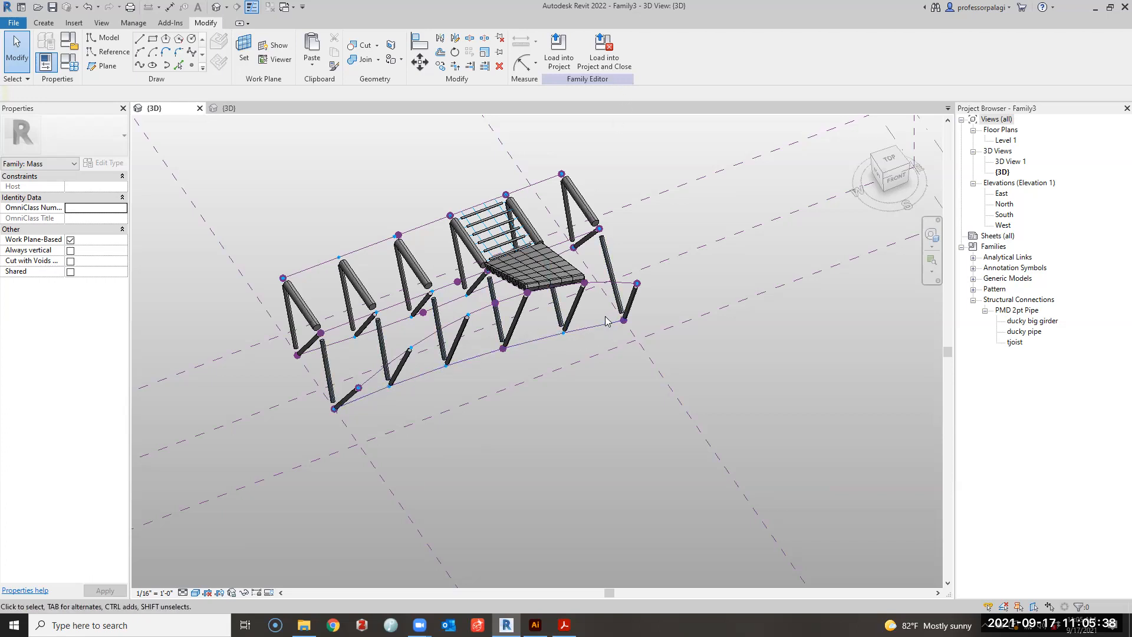
scroll(605, 320, up, 3)
click(637, 323)
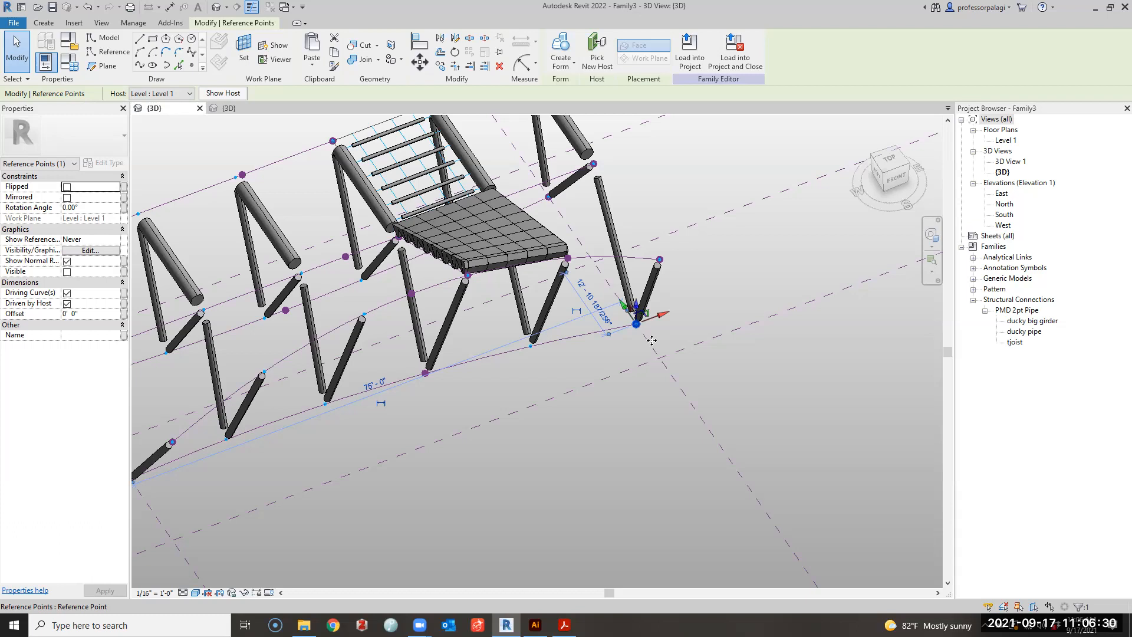
click(655, 345)
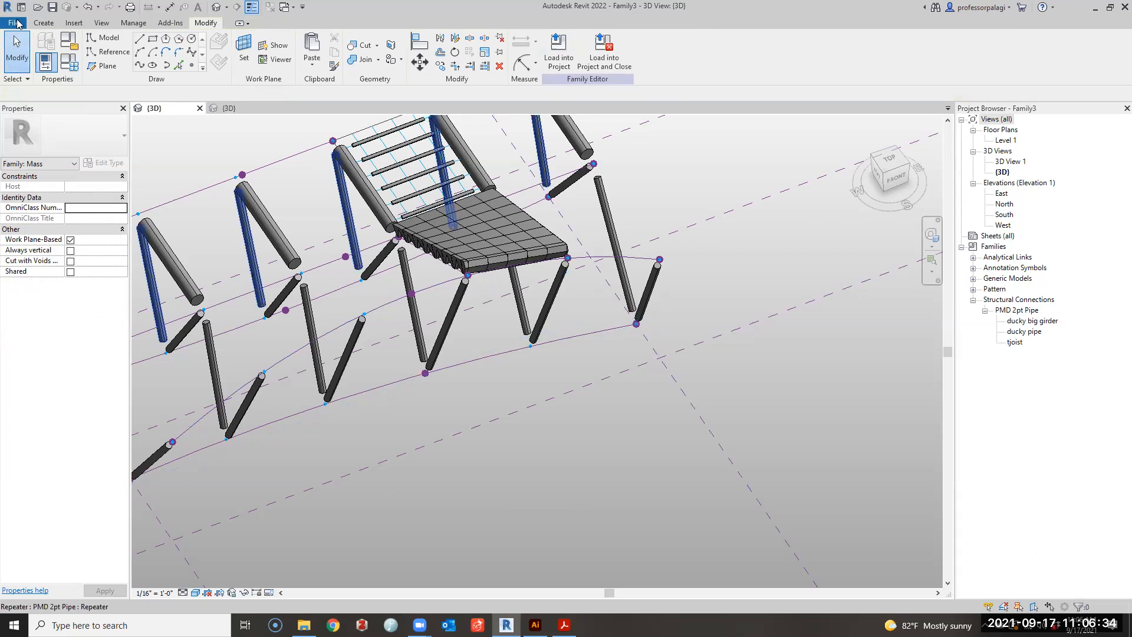
Start a new project, dismissing the save reminder, and browse for a custom template file.
click(16, 24)
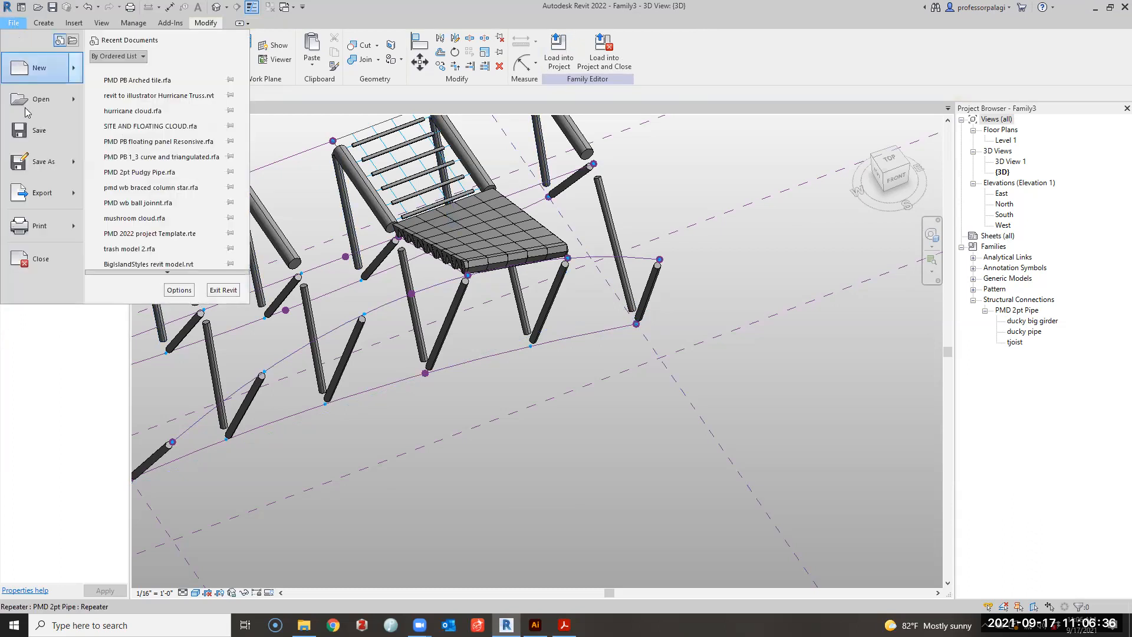
mouse_move(74, 68)
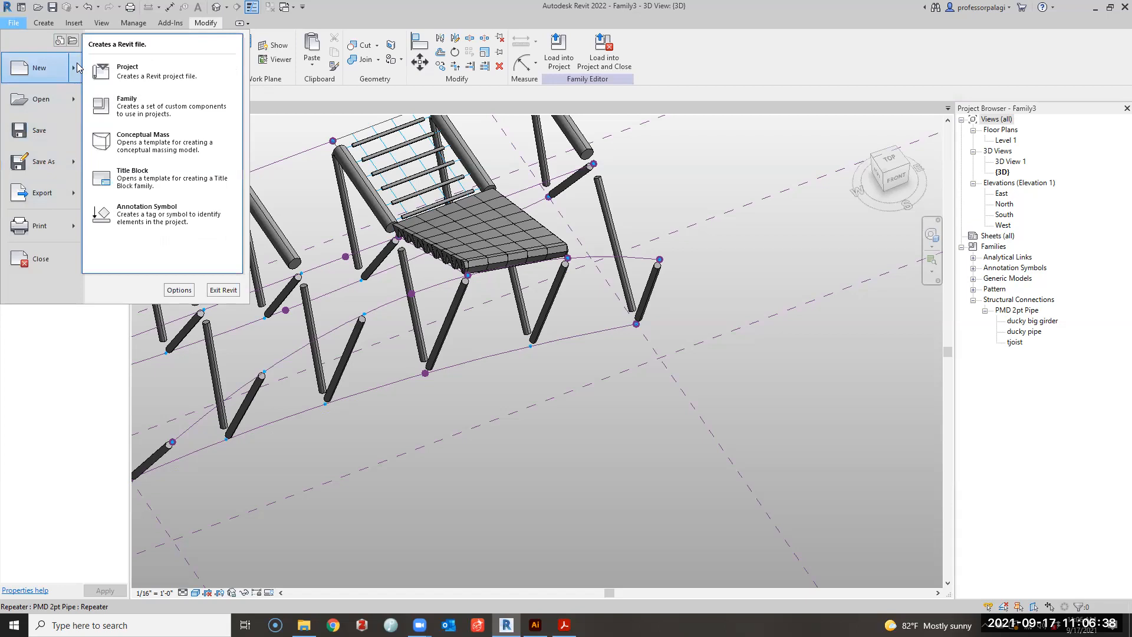
click(114, 75)
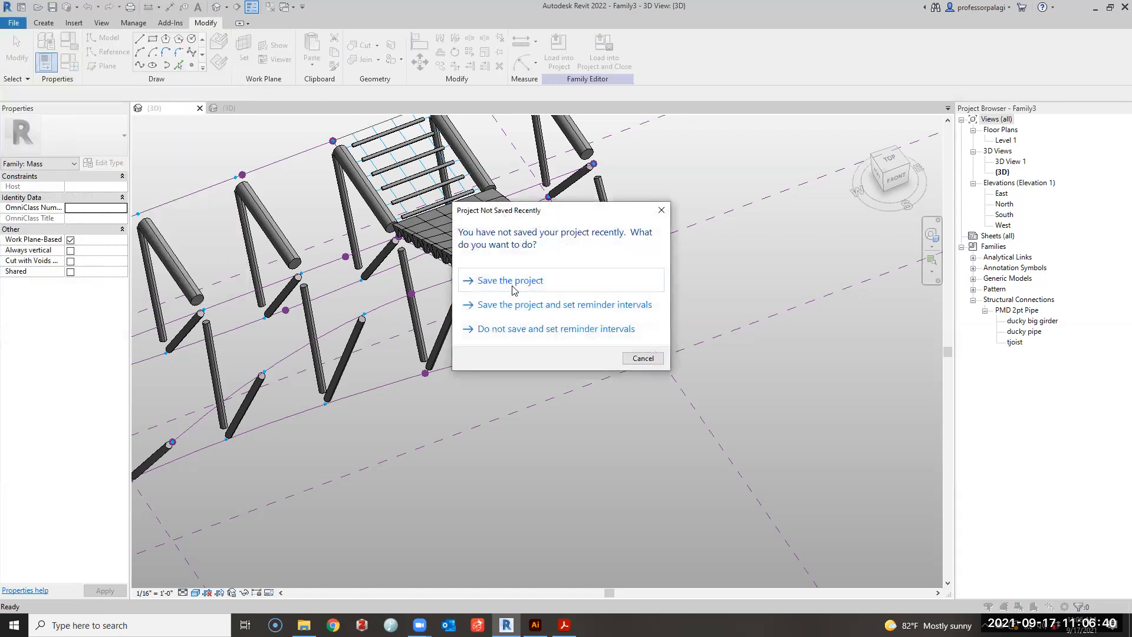
click(643, 358)
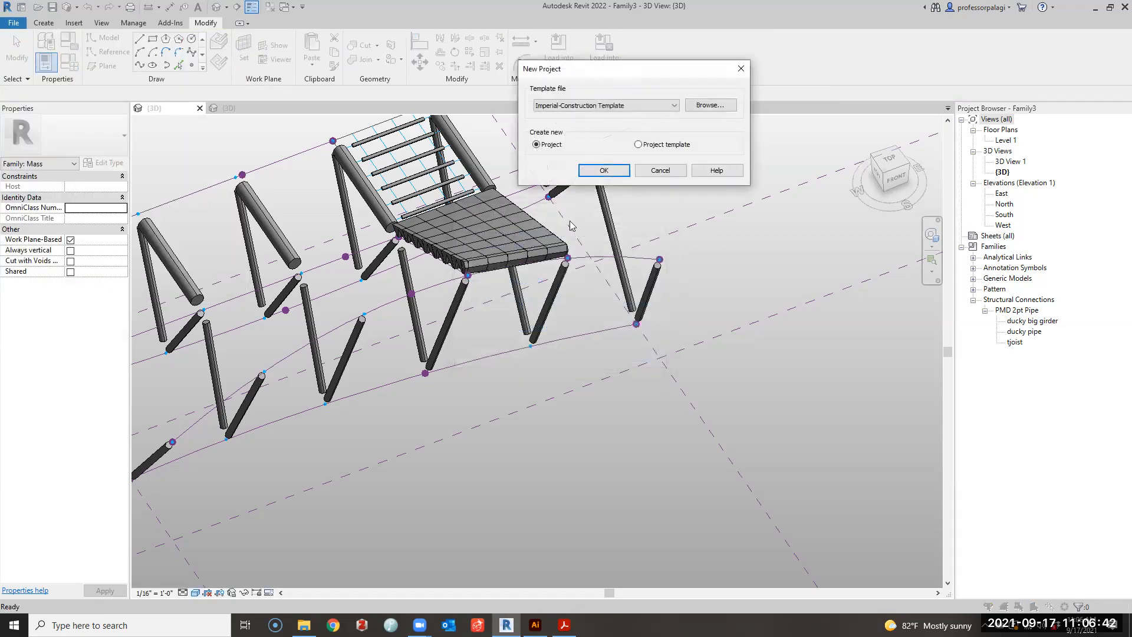
click(623, 107)
click(710, 109)
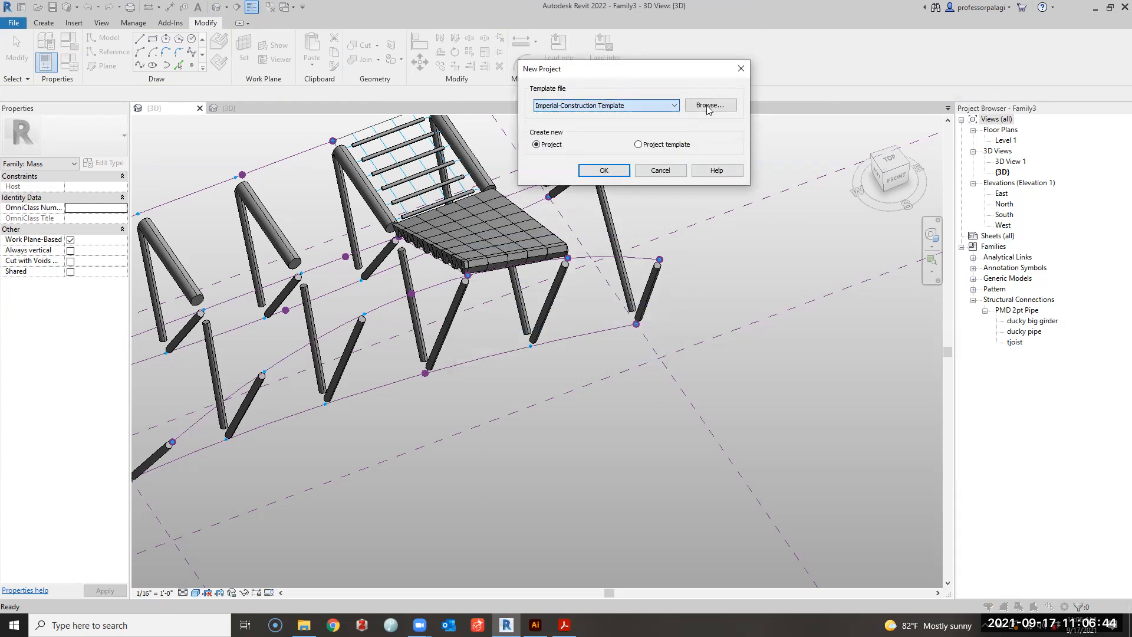
click(710, 106)
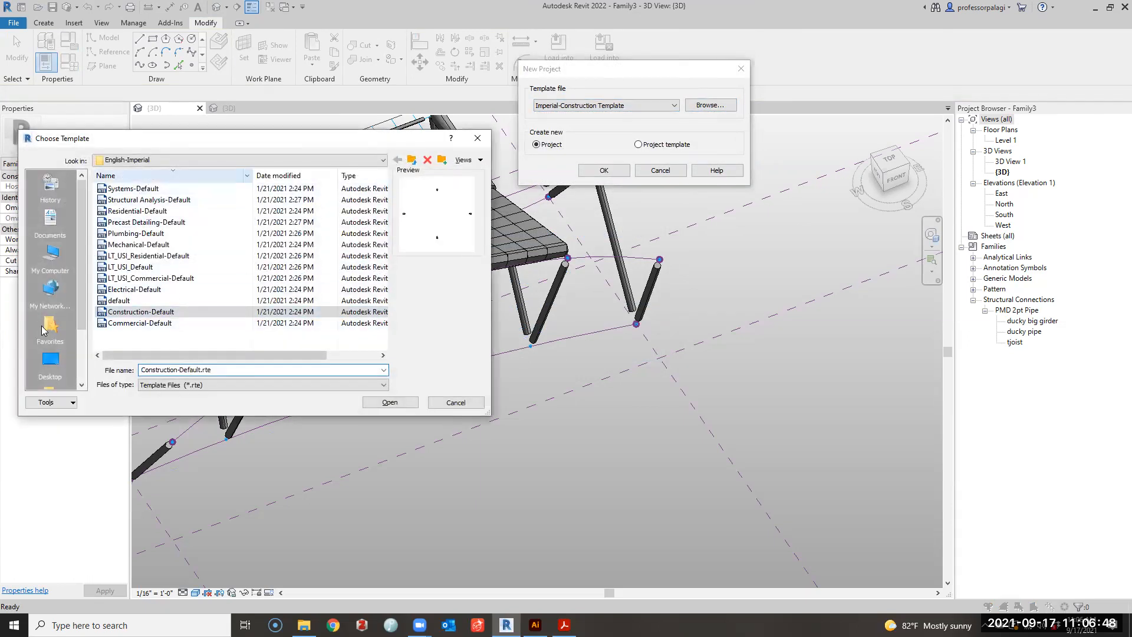
Create the project from PMD 2022 project Template.rte in the English-Imperial templates folder.
click(411, 160)
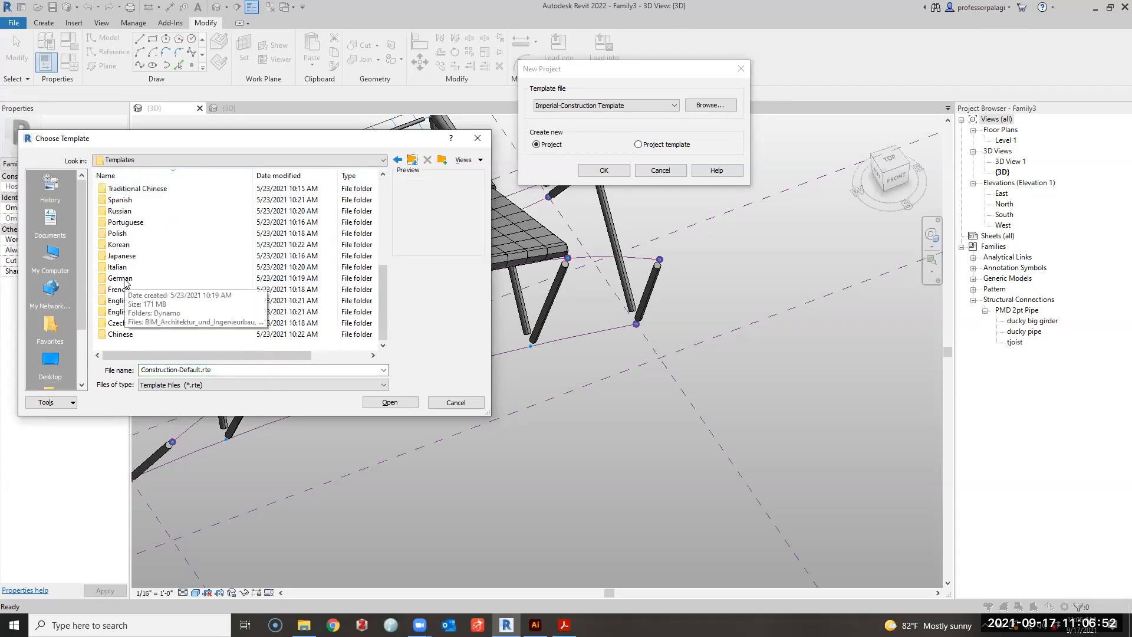
scroll(125, 283, down, 5)
scroll(47, 386, down, 1)
click(50, 363)
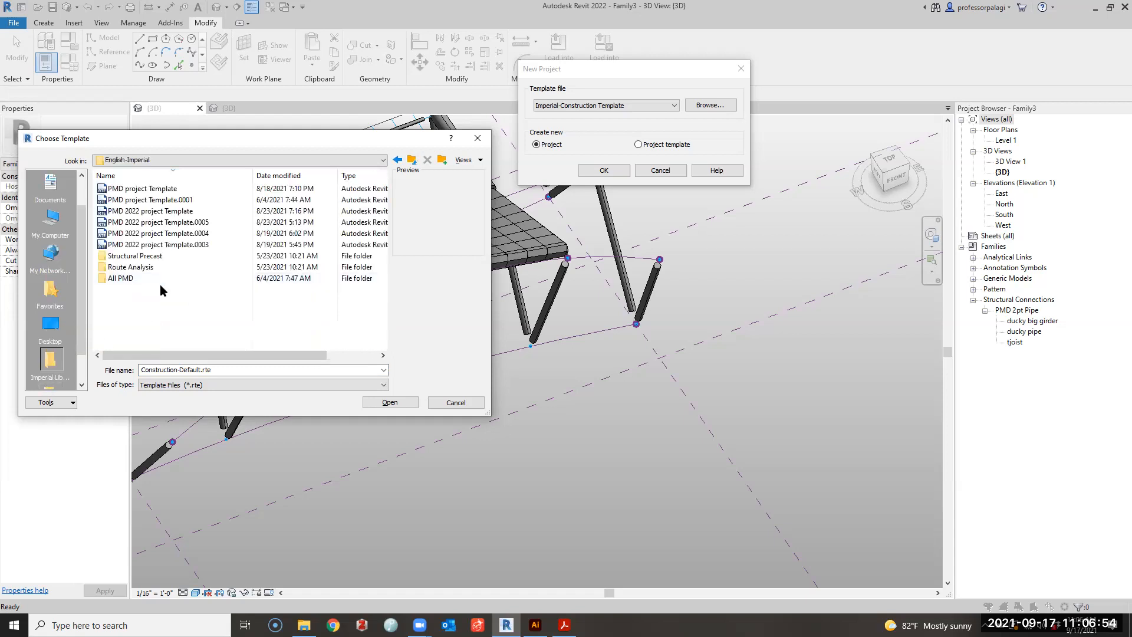
click(195, 211)
click(390, 403)
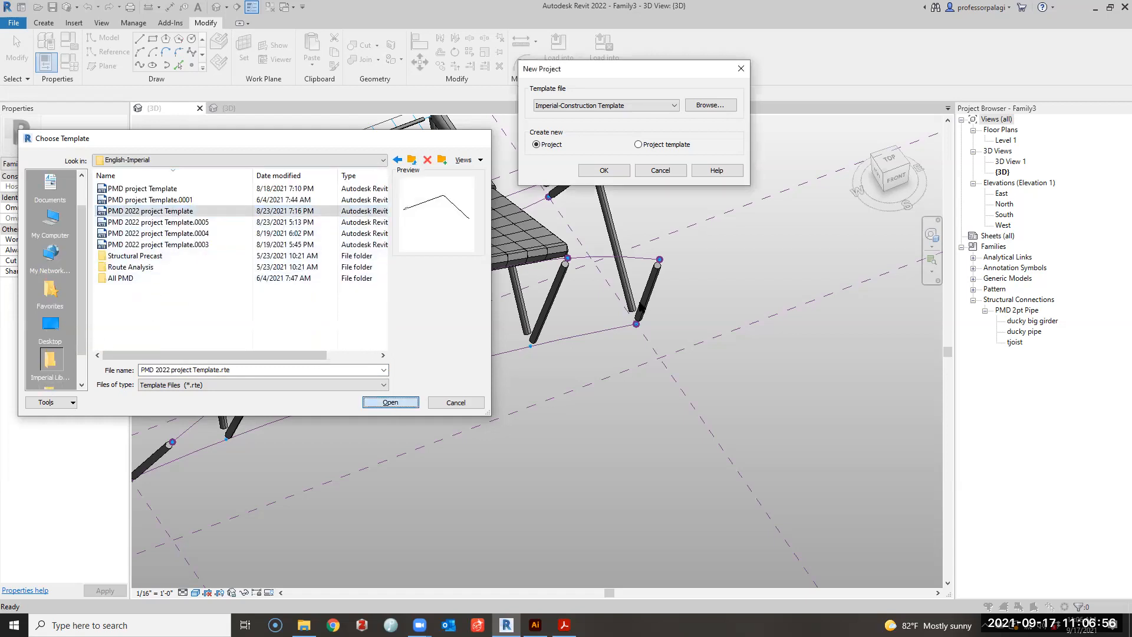
click(612, 172)
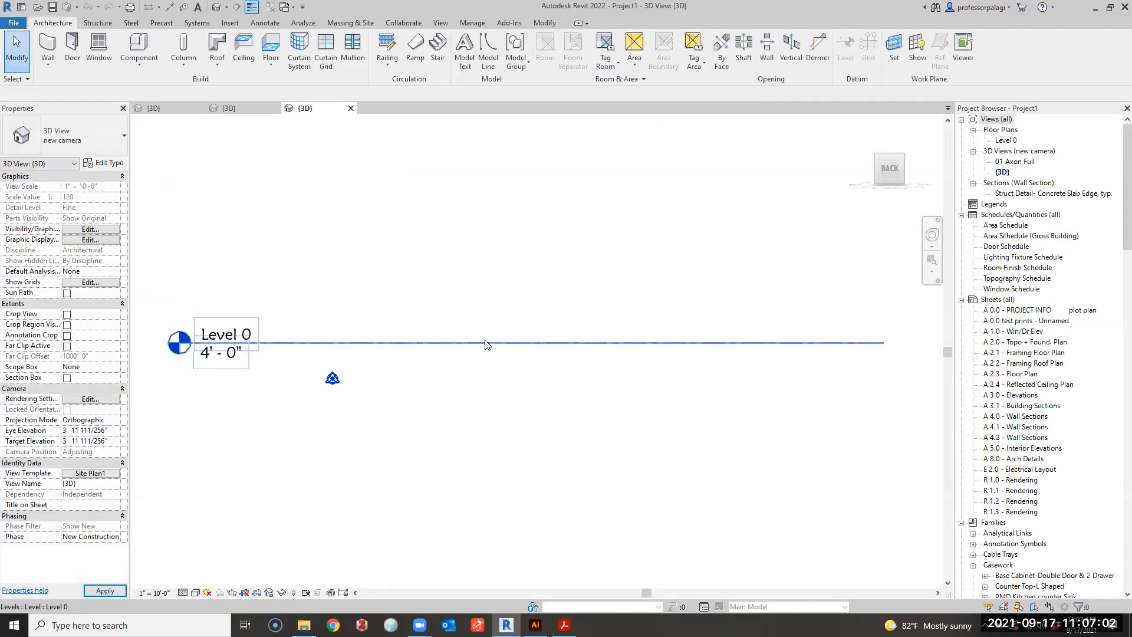
Open the new project's Level 0 floor plan and load the Family3 mass into Project1.
double_click(1006, 140)
scroll(491, 323, down, 3)
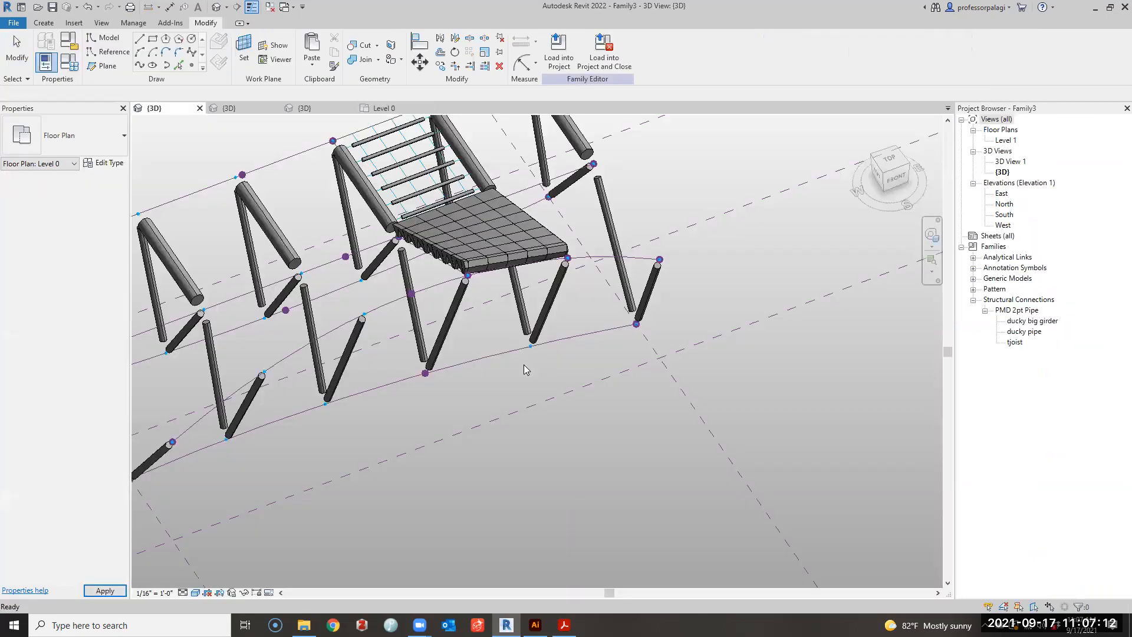
click(558, 53)
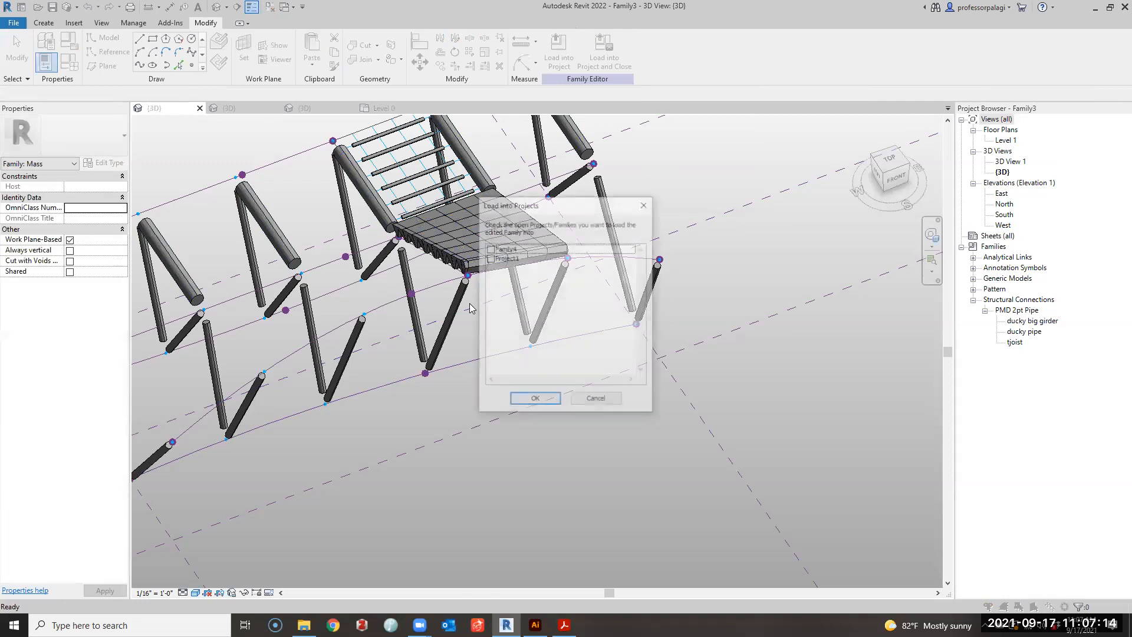
click(491, 259)
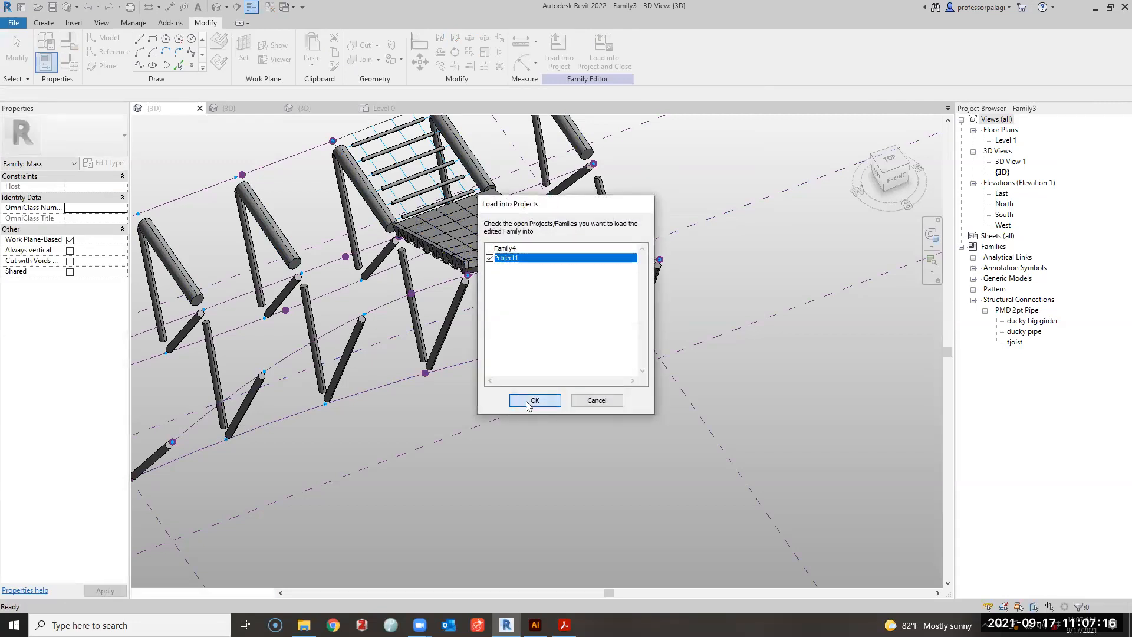
click(534, 400)
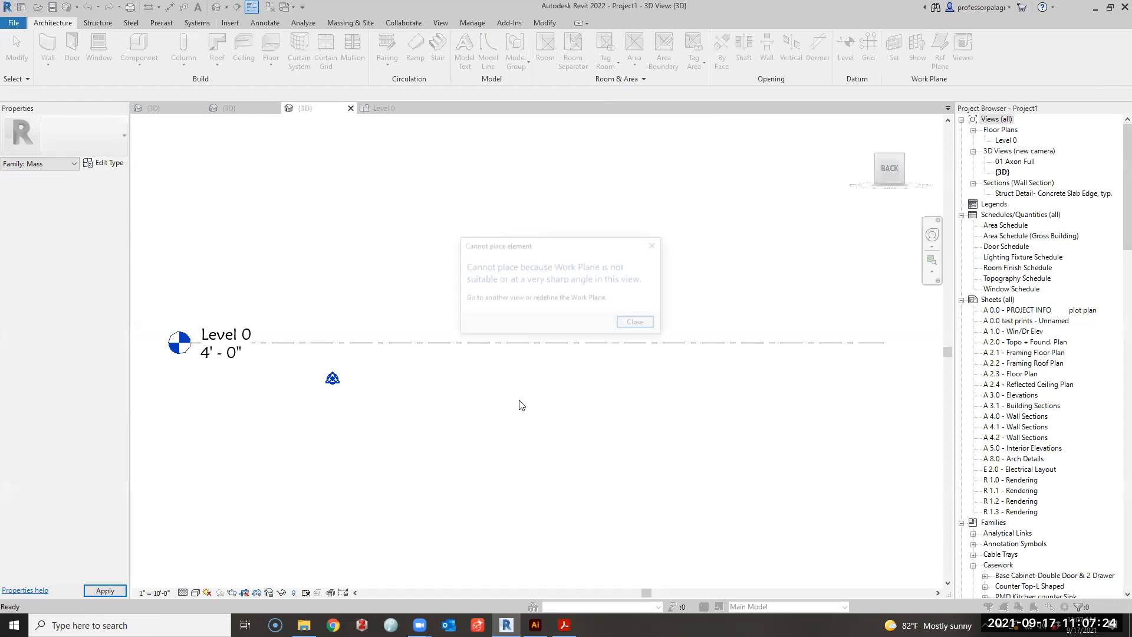
click(642, 323)
Place one instance of the Family3 mass in the Level 0 plan, just above the horizontal dashed line, and end the placement.
click(382, 108)
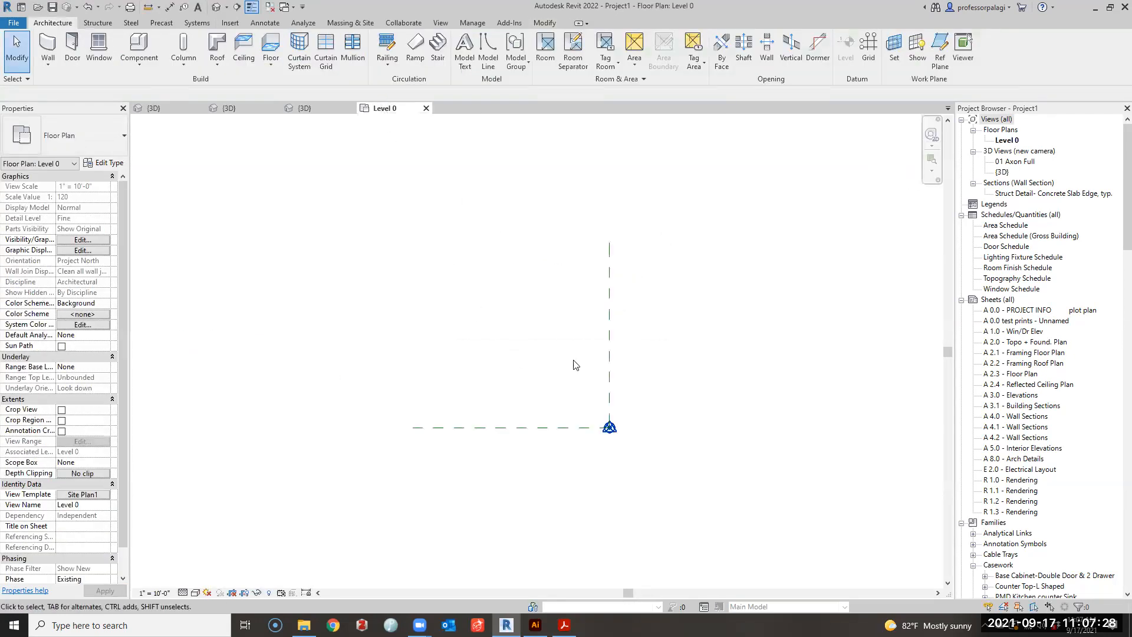
scroll(995, 316, down, 12)
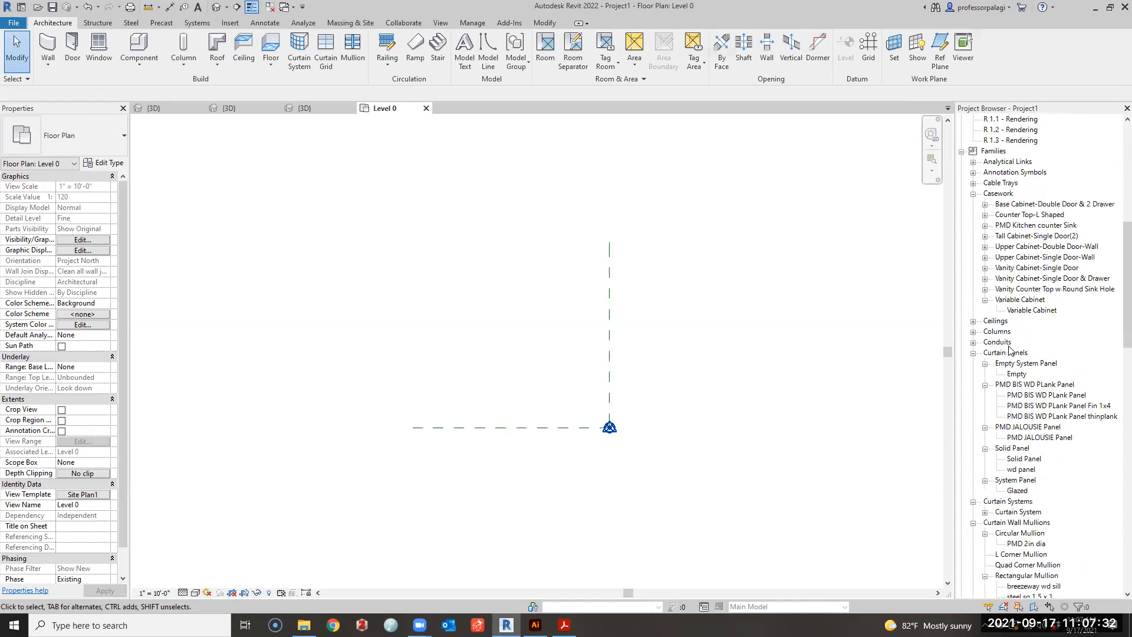
scroll(1010, 350, down, 9)
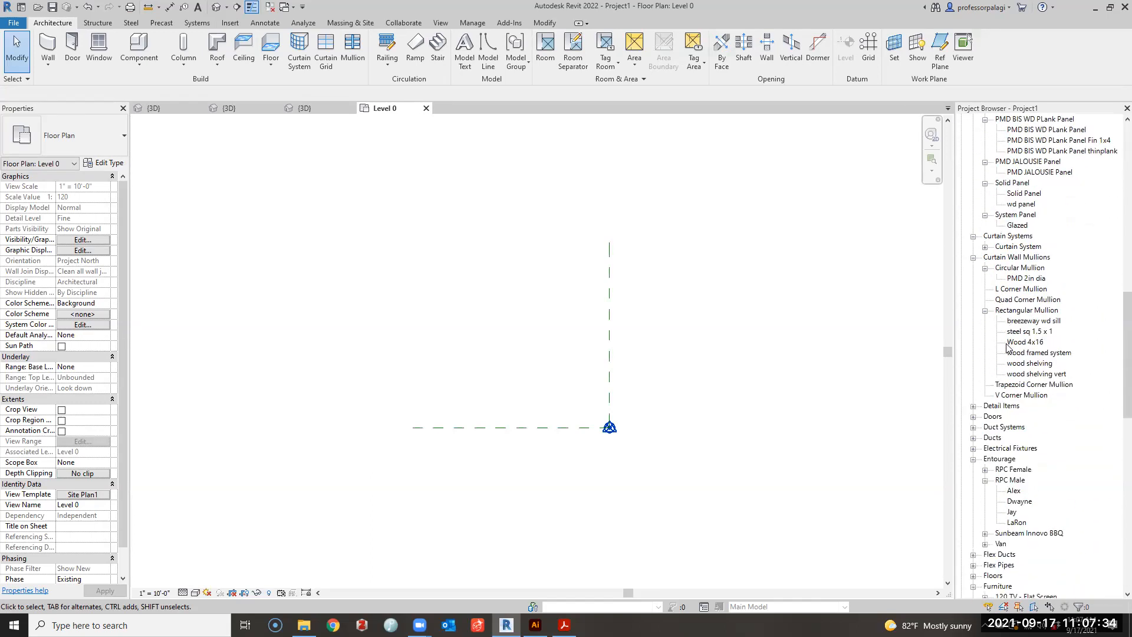
scroll(1008, 348, down, 13)
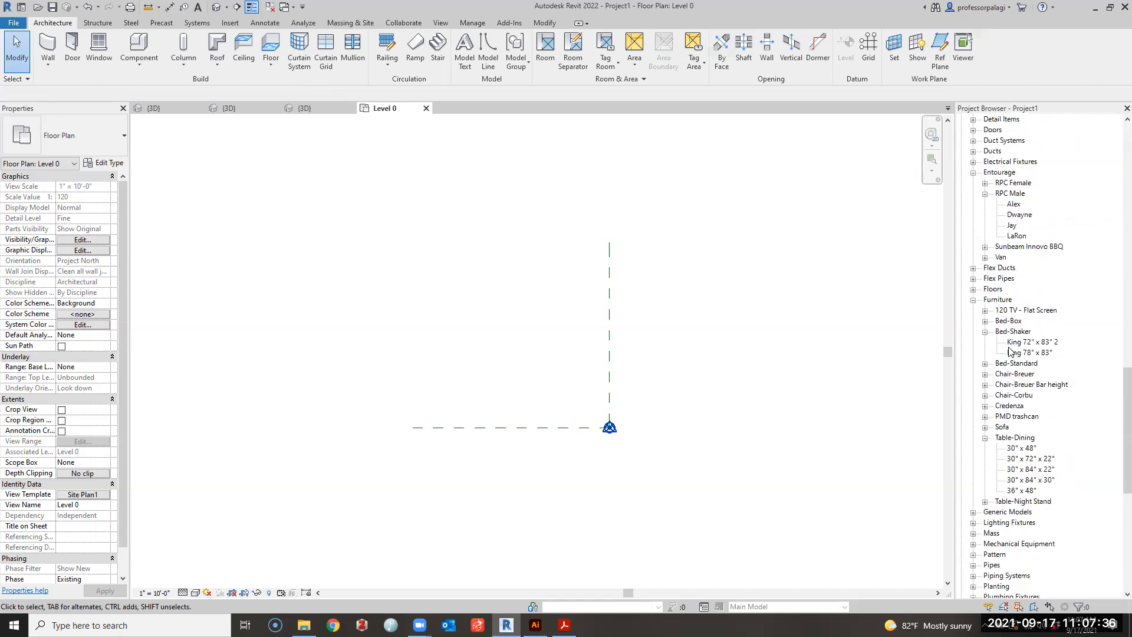
scroll(1009, 351, down, 3)
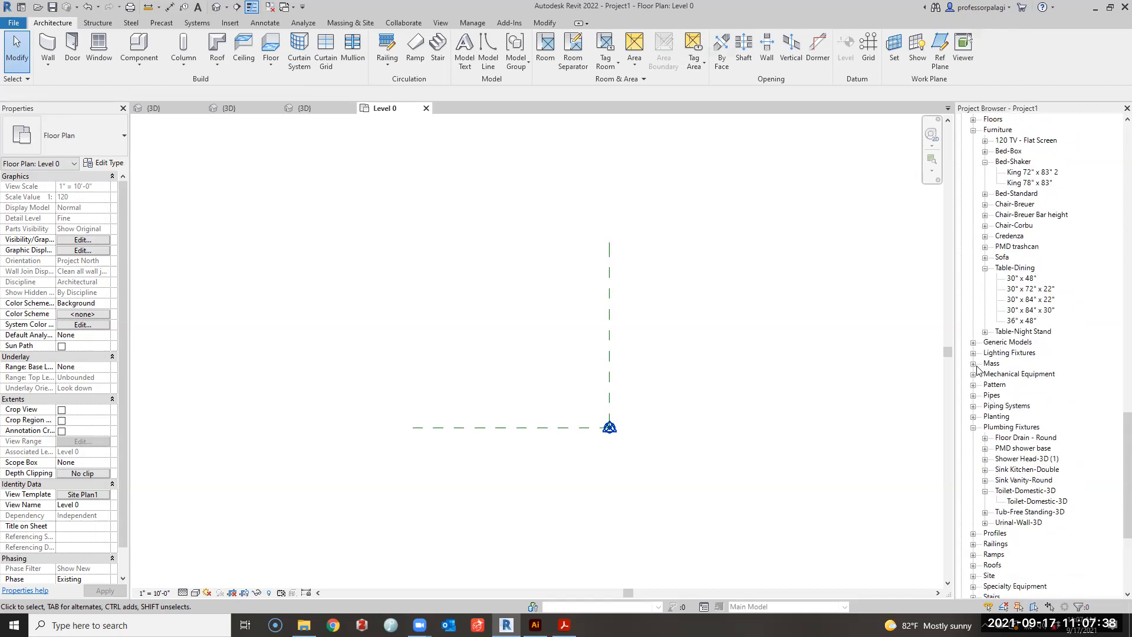
click(973, 363)
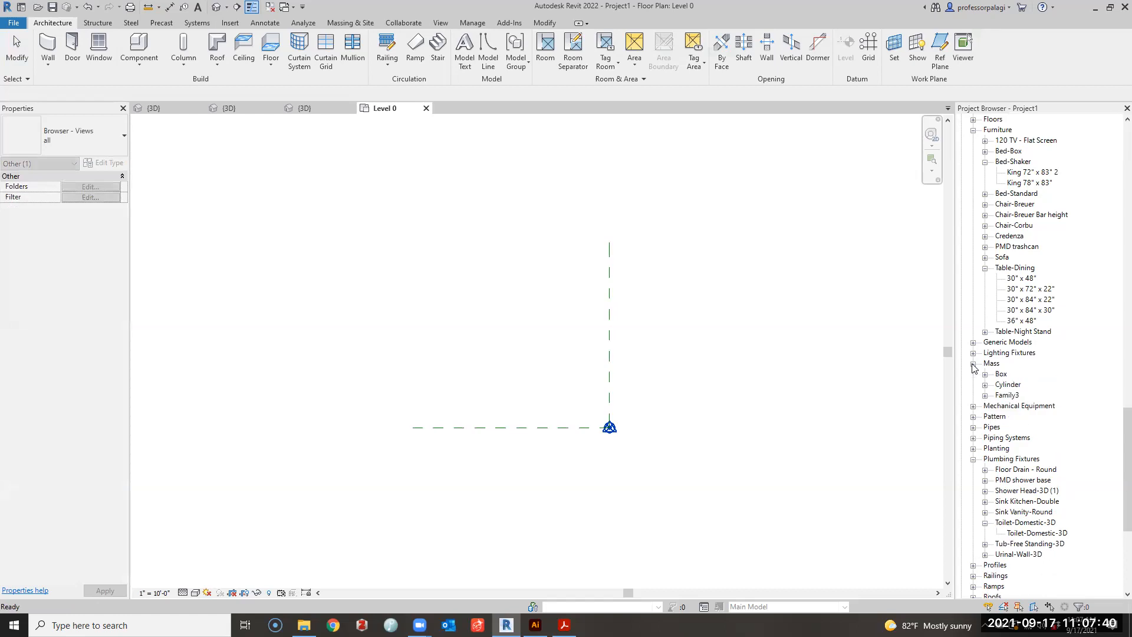
click(986, 395)
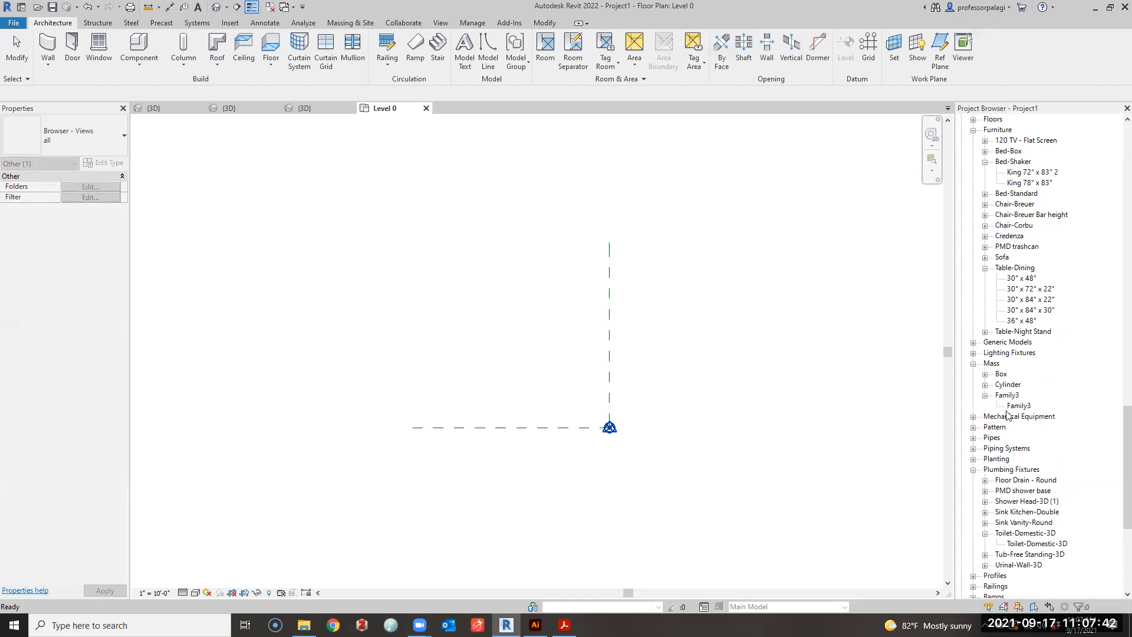
drag(1019, 406, 523, 356)
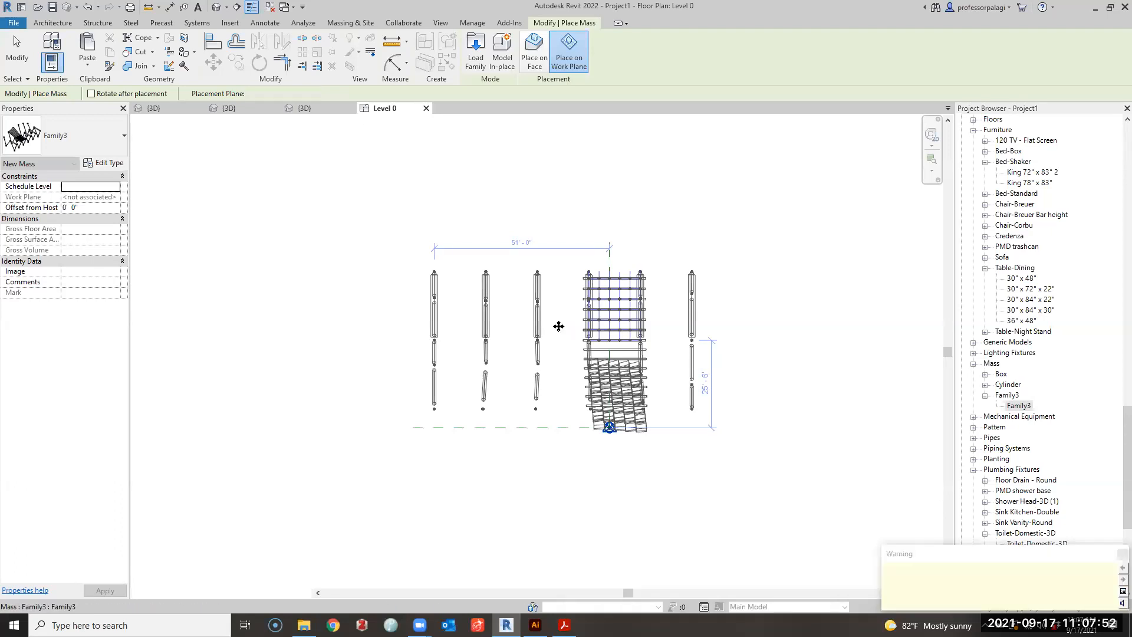
key(Escape)
key(Escape)
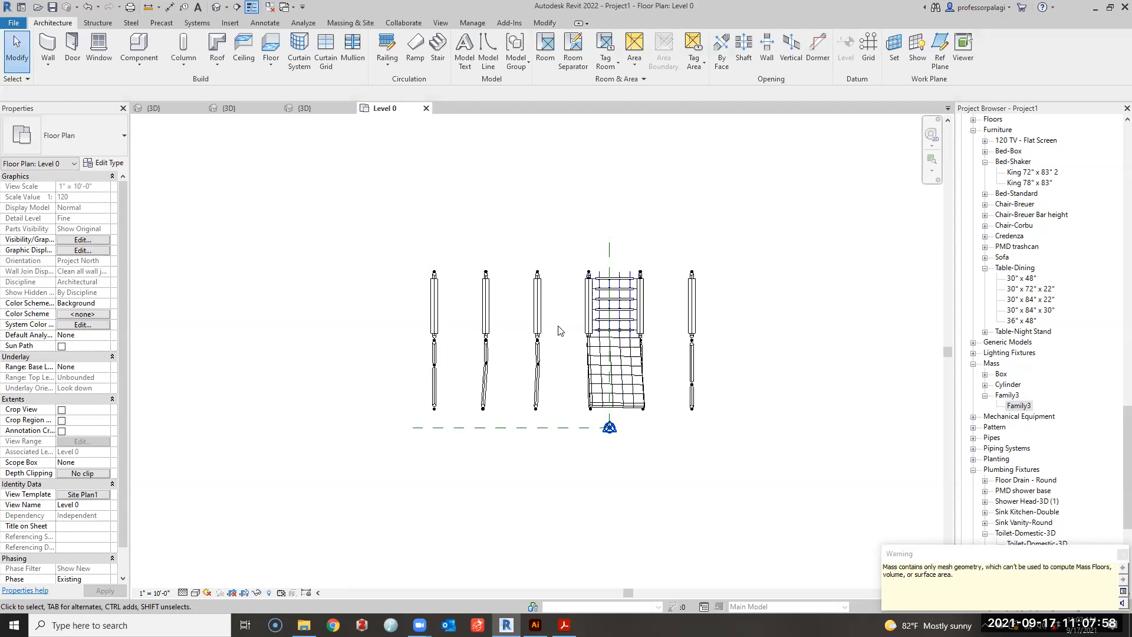
Open Project1's 3D view and assign it the working tones view template.
key(ctrl+shift+Tab)
scroll(537, 326, down, 4)
shift+middle_drag(688, 273, 564, 423)
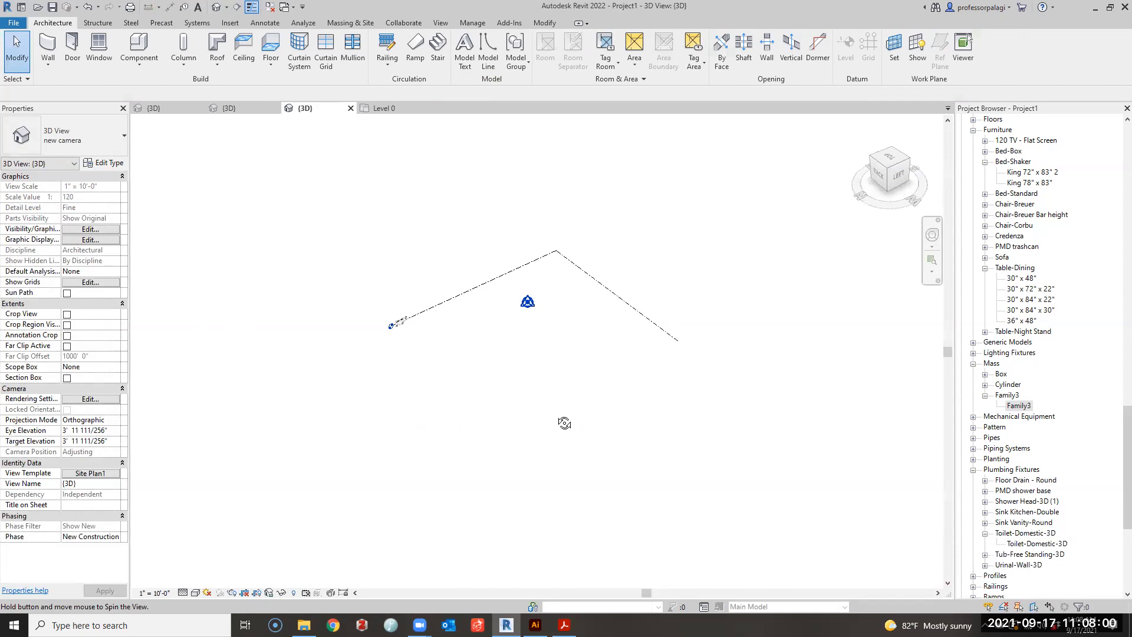
scroll(562, 379, down, 4)
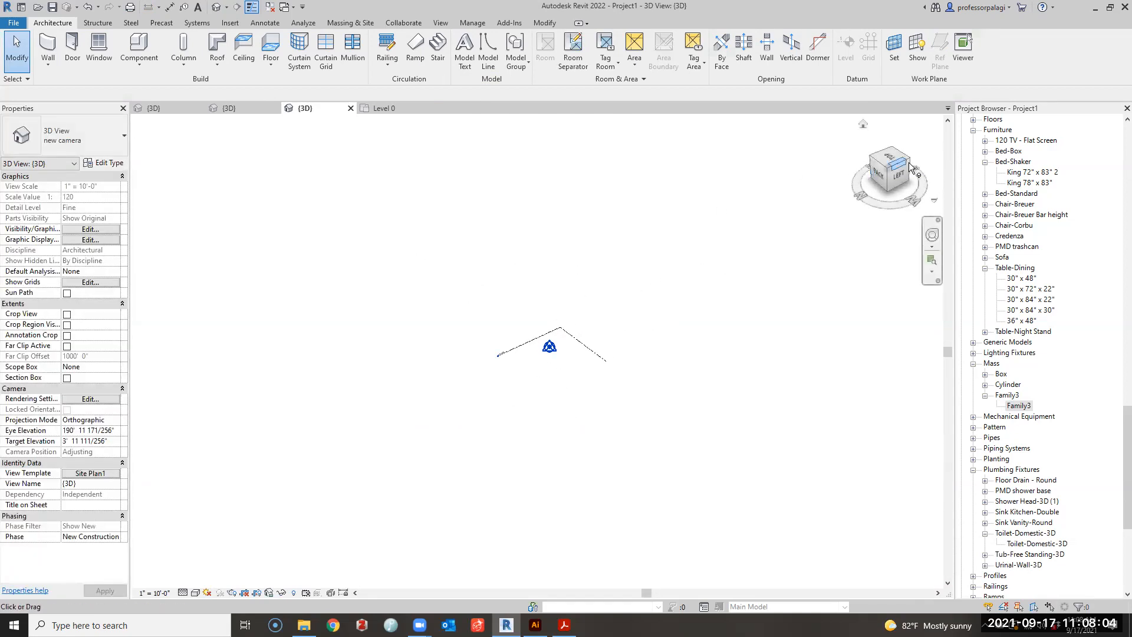
click(102, 473)
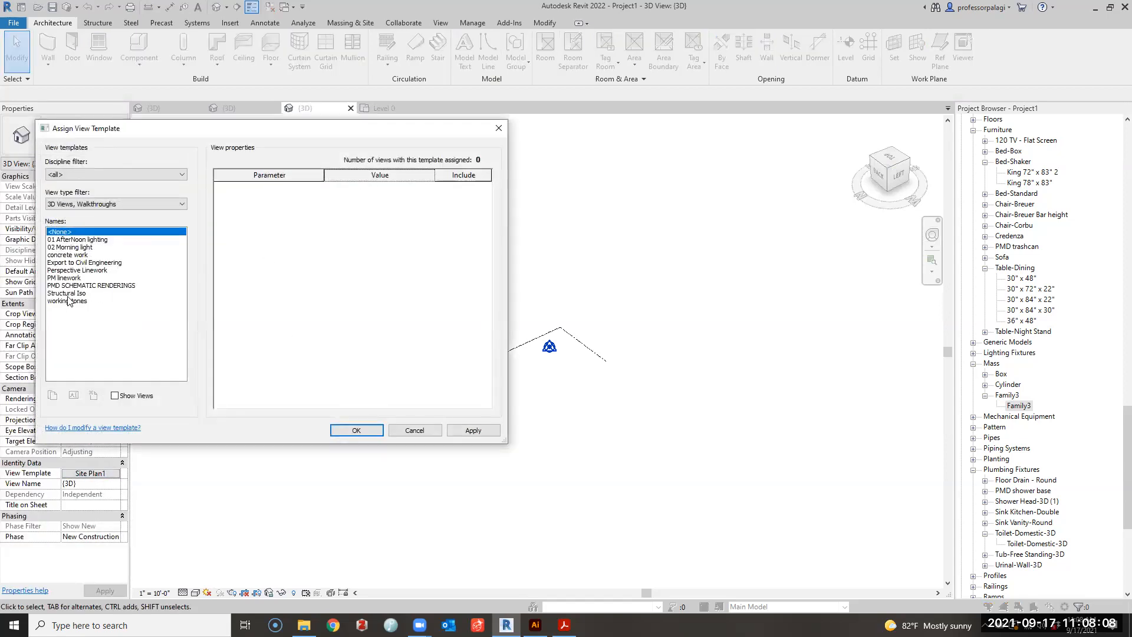
click(67, 300)
click(473, 431)
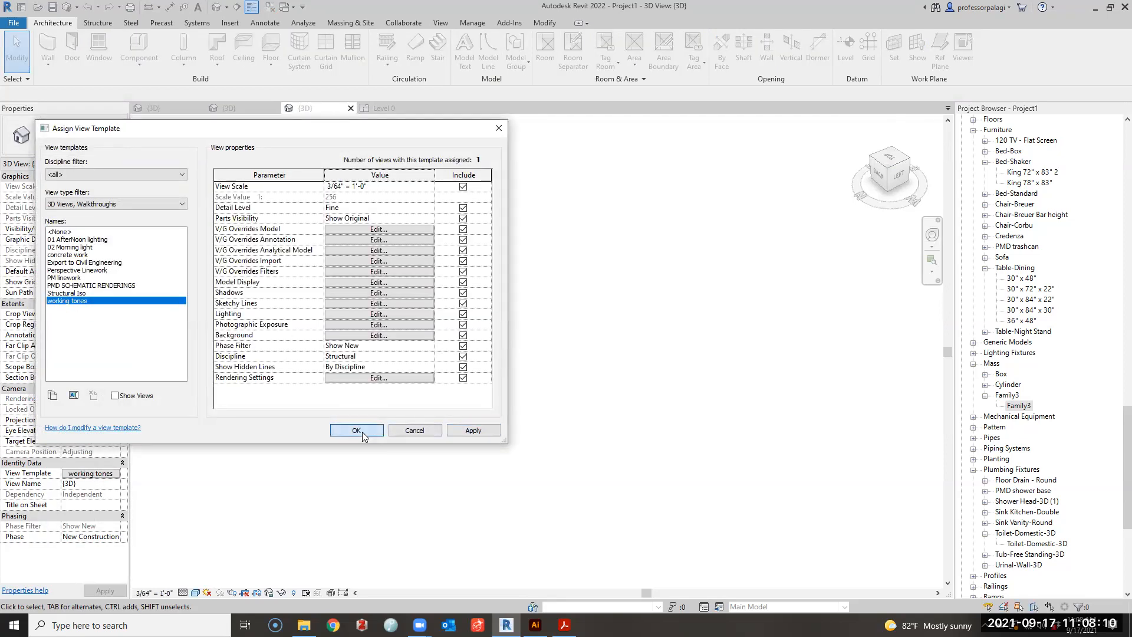
click(357, 431)
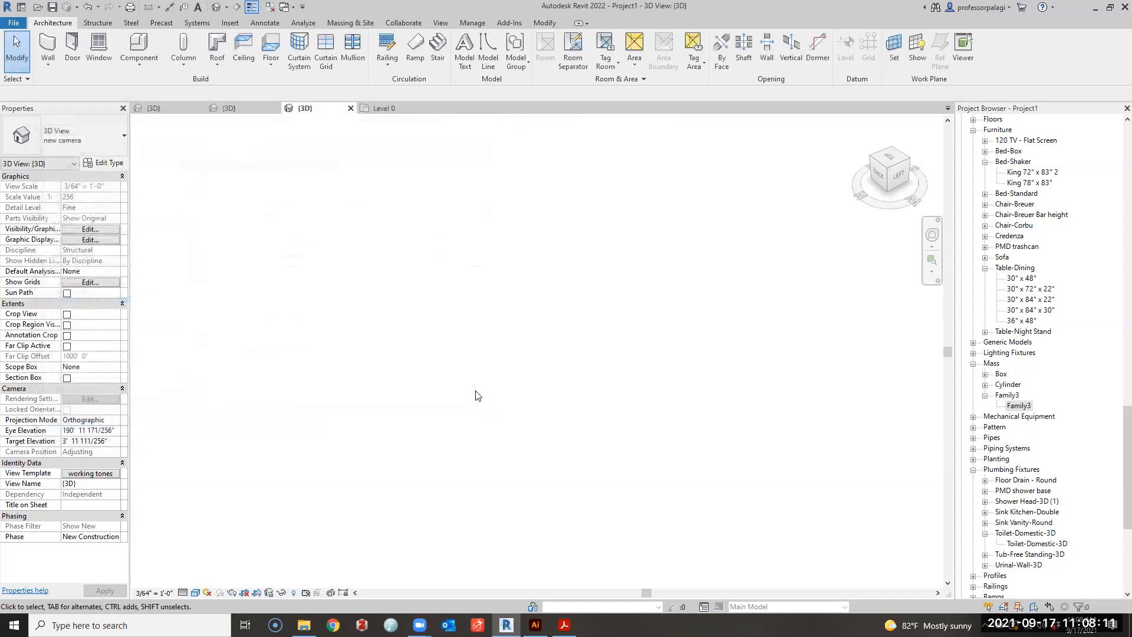
Assign the PMD SCHEMATIC RENDERINGS view template to the 3D view.
click(84, 476)
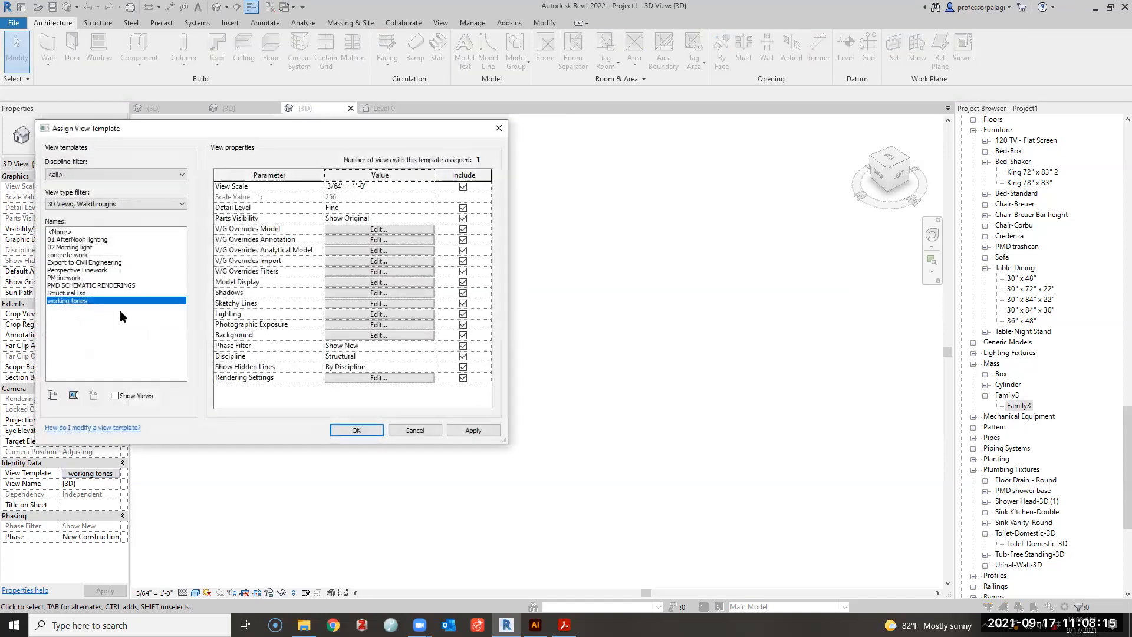
click(74, 294)
click(74, 285)
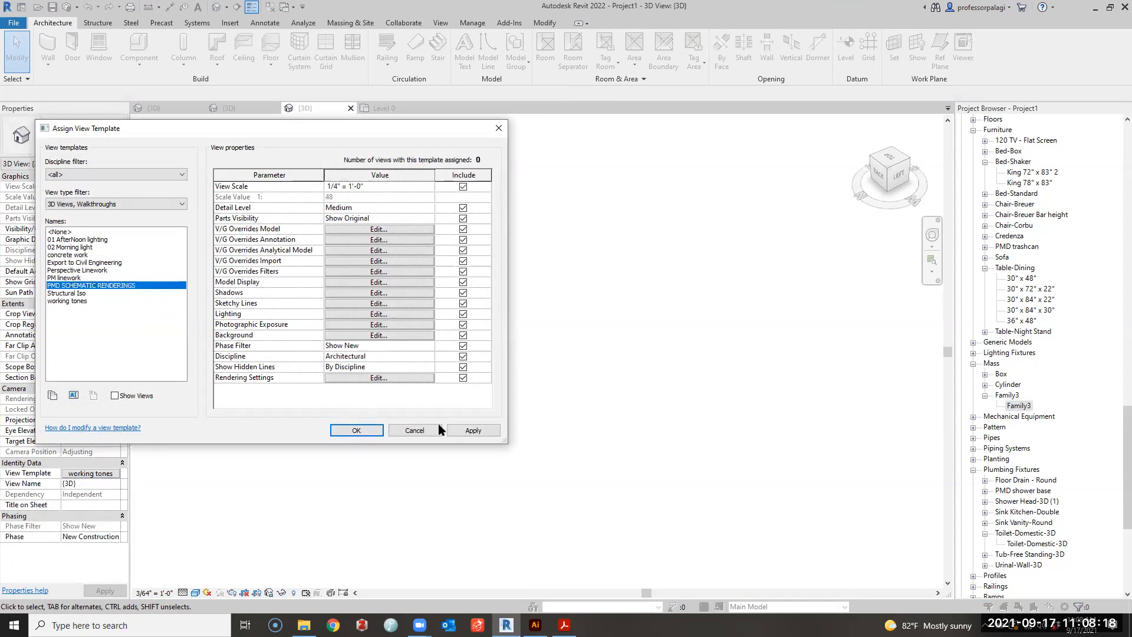
click(463, 434)
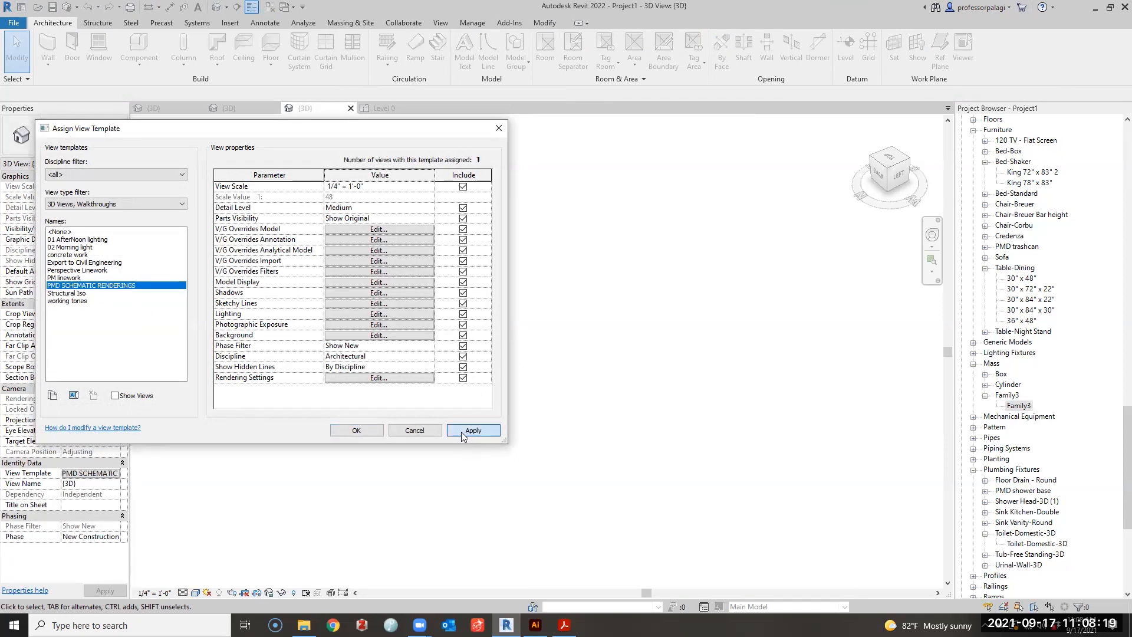
Check the Mass category and its subcategories in the template's model visibility overrides, then leave without changes.
click(354, 230)
scroll(124, 311, down, 5)
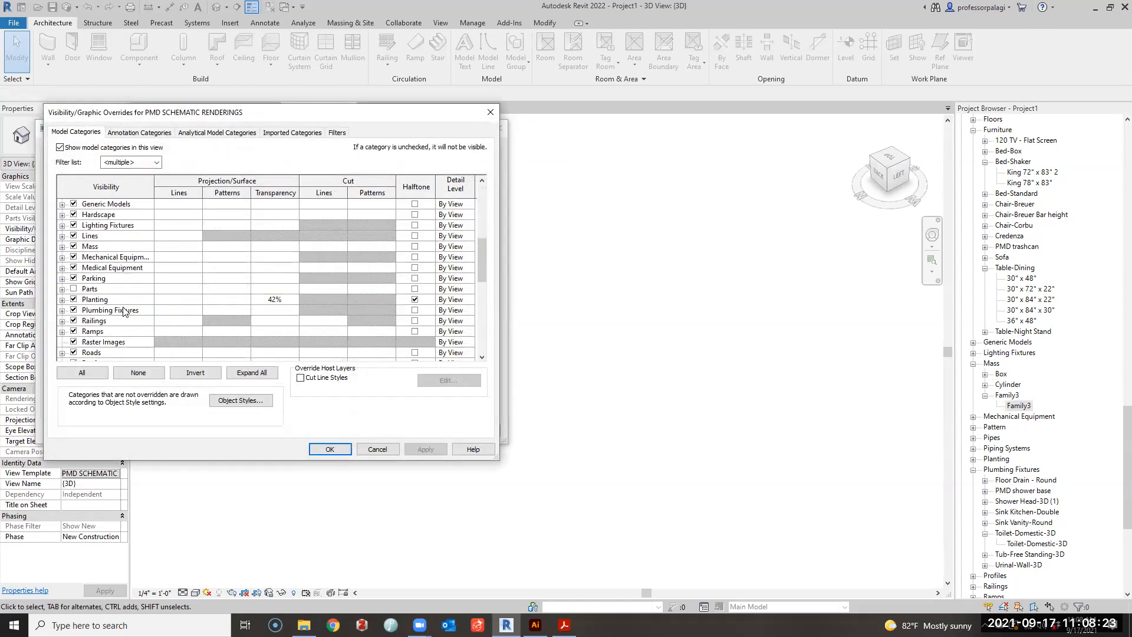
click(62, 246)
scroll(89, 289, down, 5)
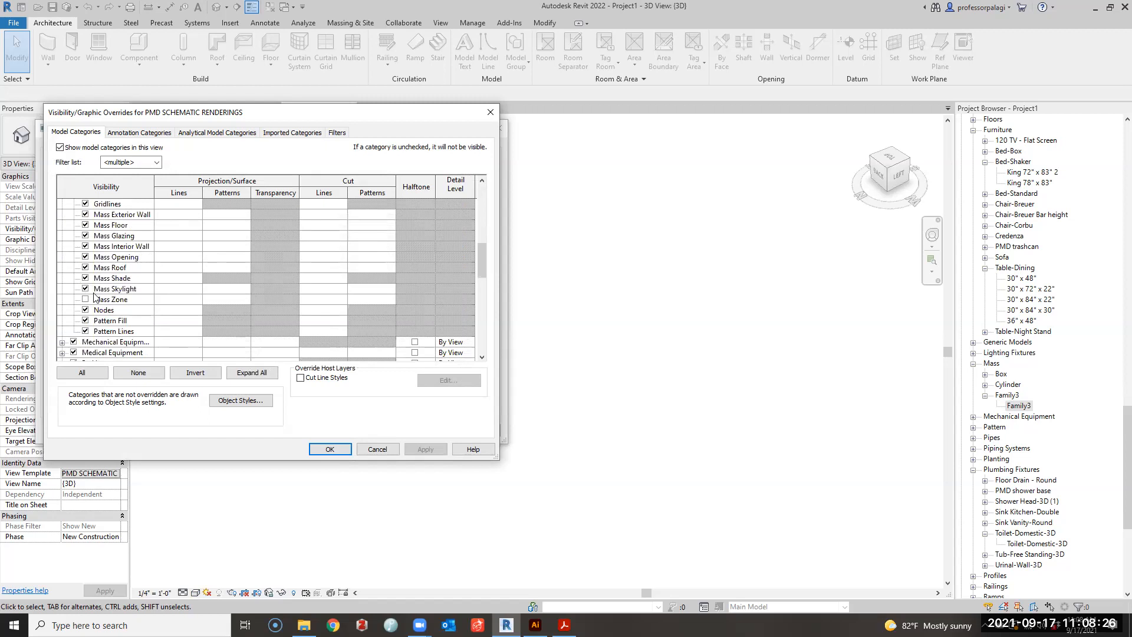
scroll(95, 303, down, 8)
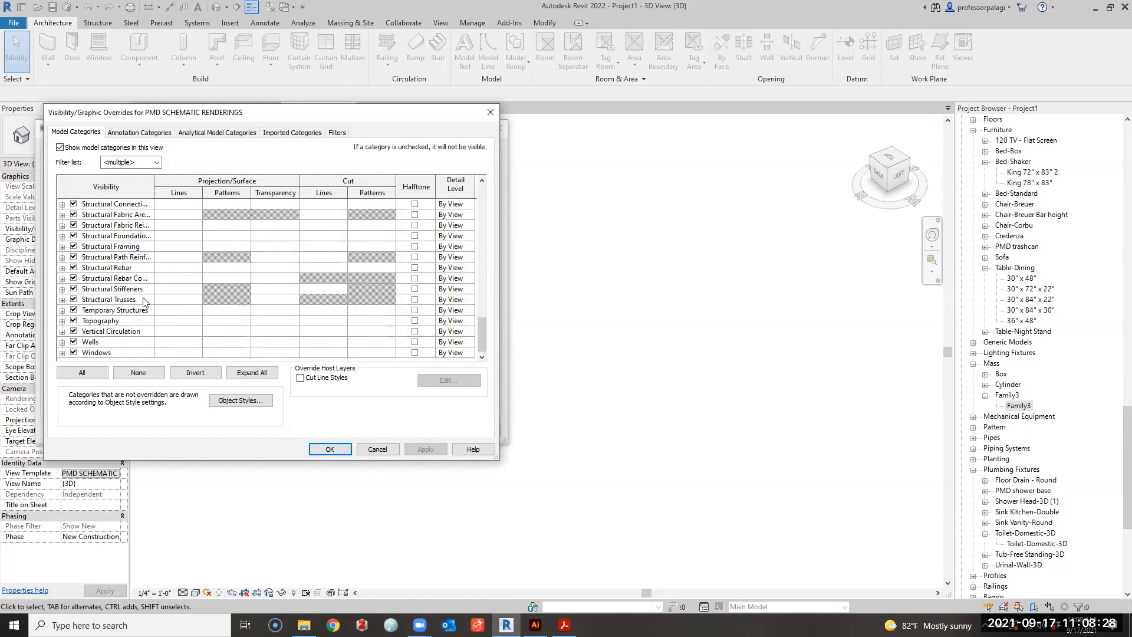
key(Escape)
key(Escape)
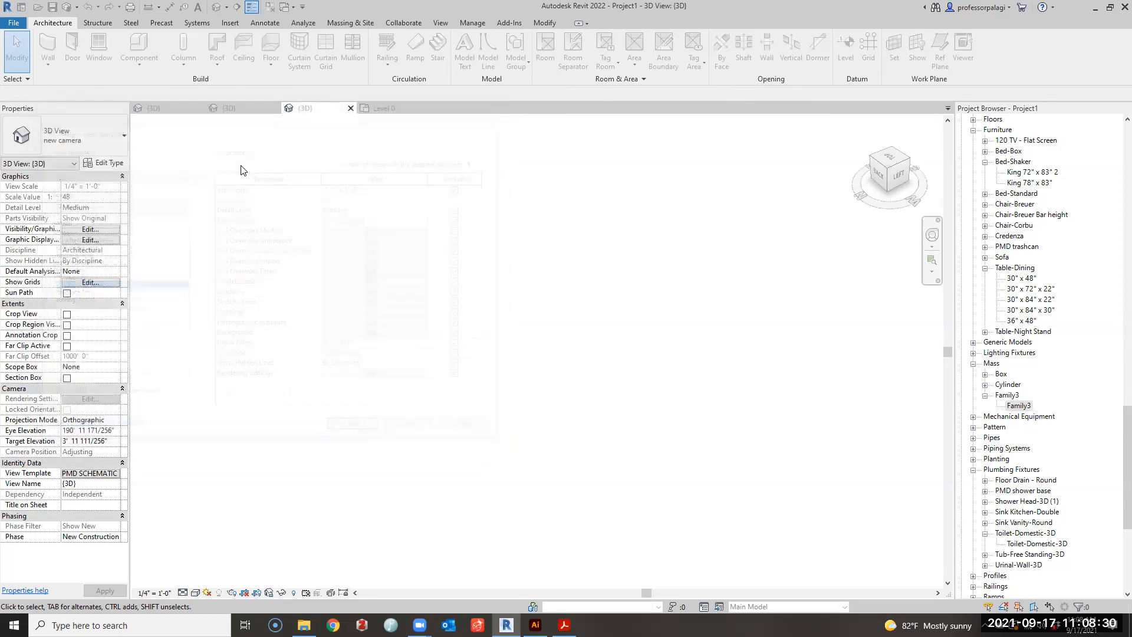
Create a camera view from the Level 0 plan, with the eye below and right of the mass and the target on it.
click(380, 110)
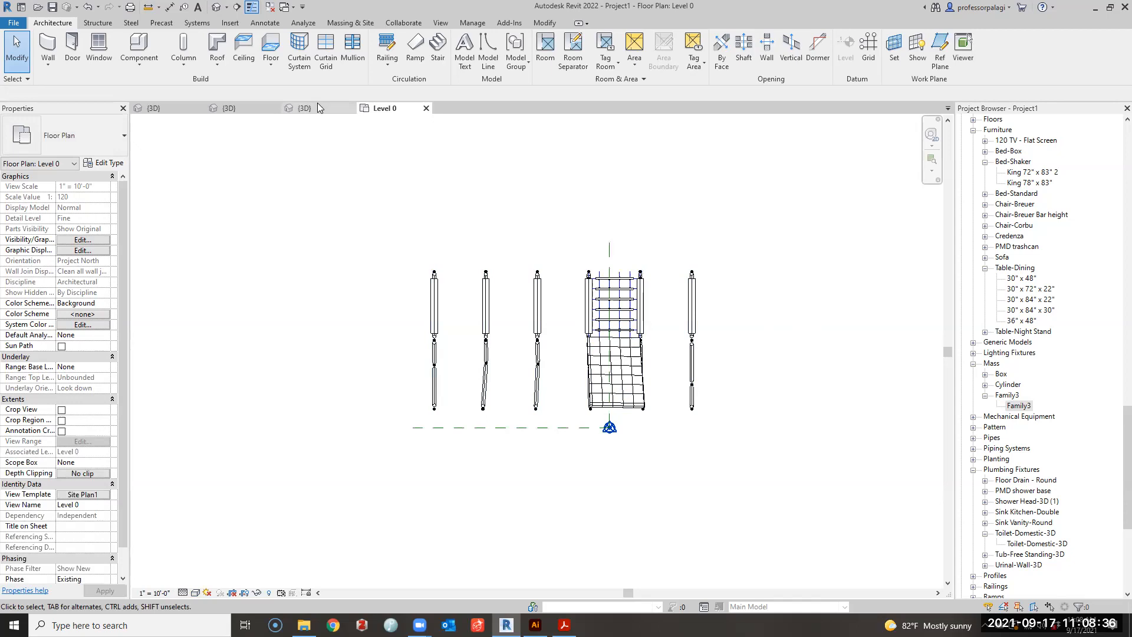
scroll(308, 276, down, 3)
click(227, 7)
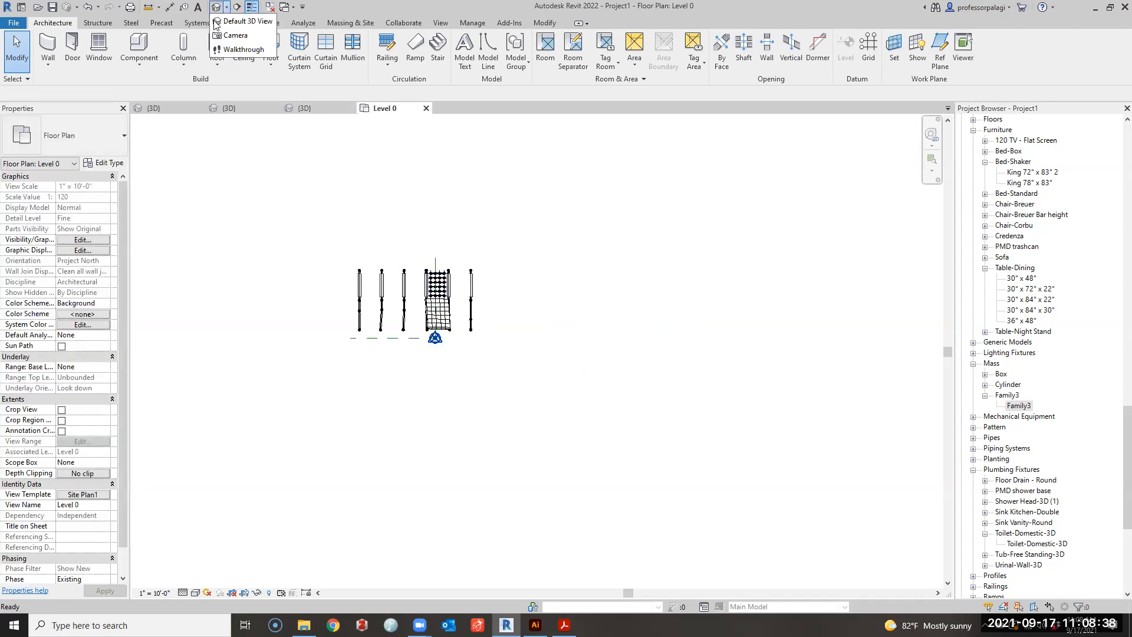
click(234, 36)
click(582, 449)
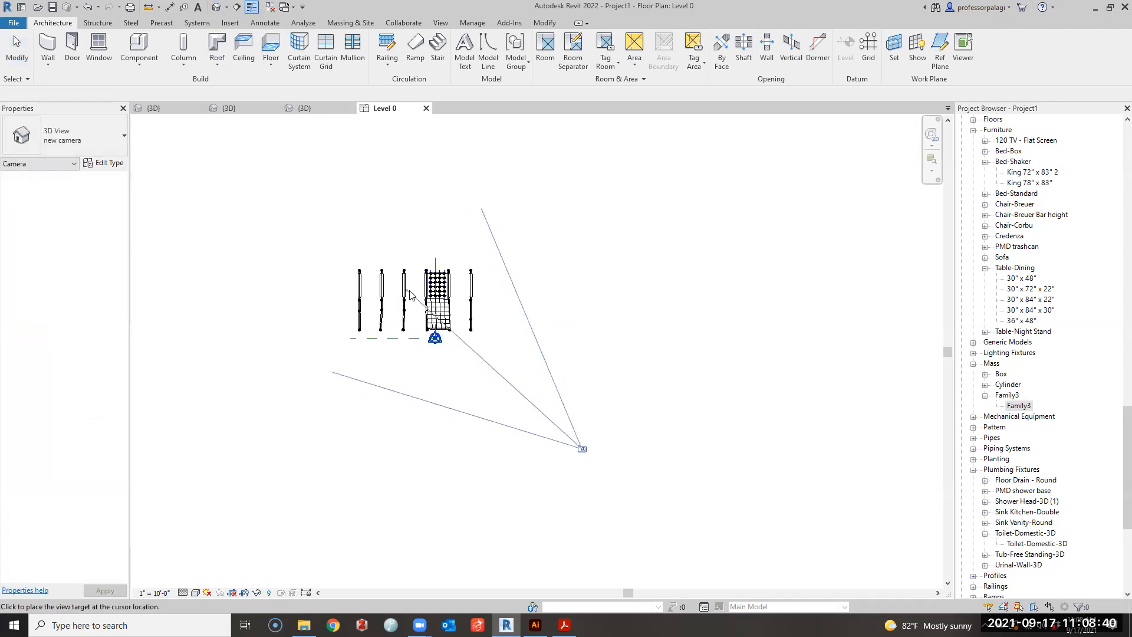
click(430, 289)
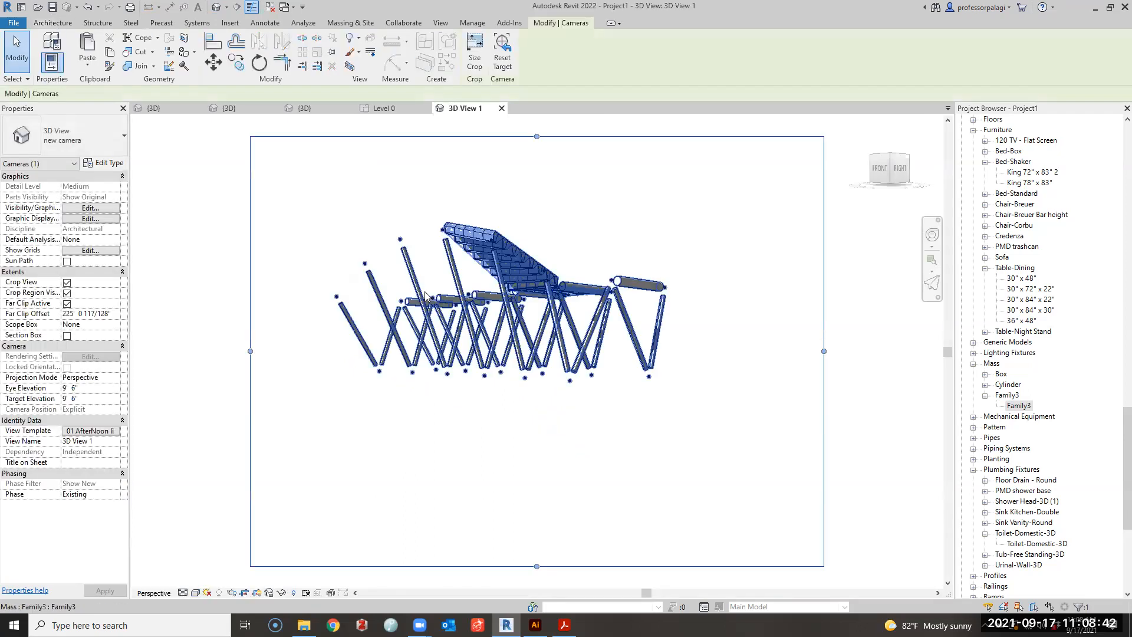
Turn the camera view to look down on the mass from a corner and set its projection mode to Orthographic.
scroll(491, 236, down, 2)
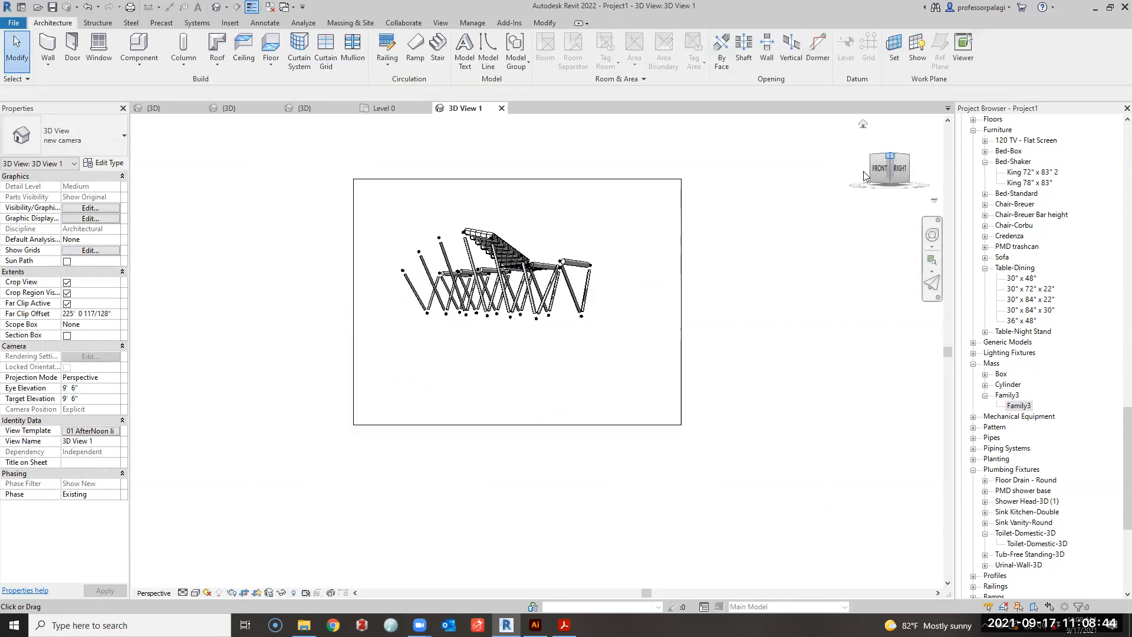
click(890, 155)
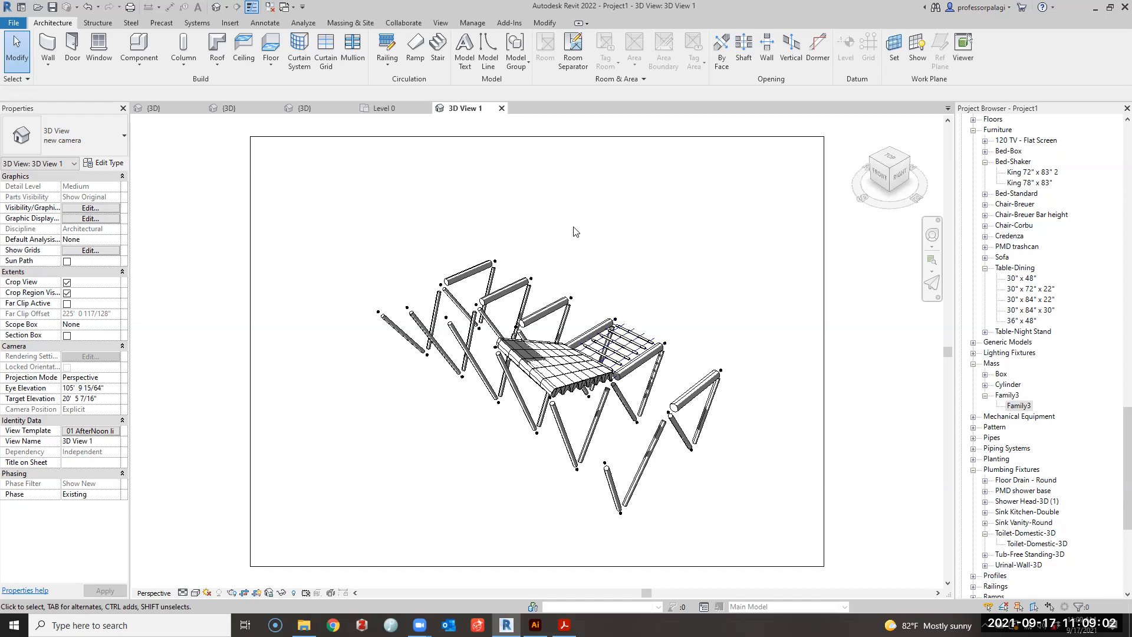
click(118, 380)
click(102, 391)
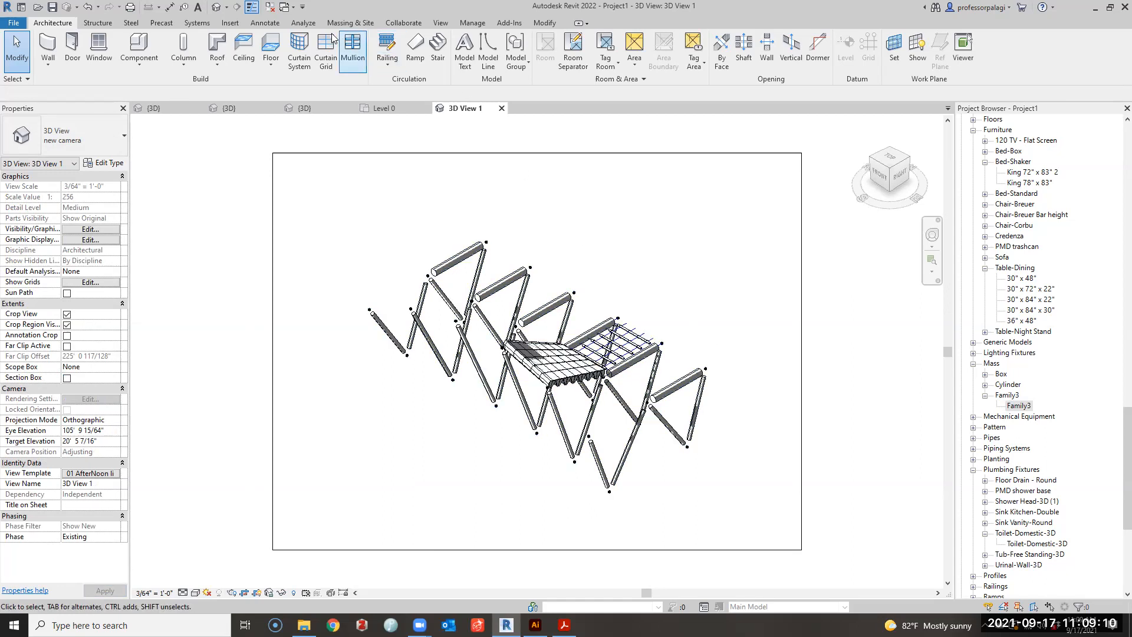
Displace a single panel of the divided surface about 31' 5" straight up in 3D View 1.
click(556, 362)
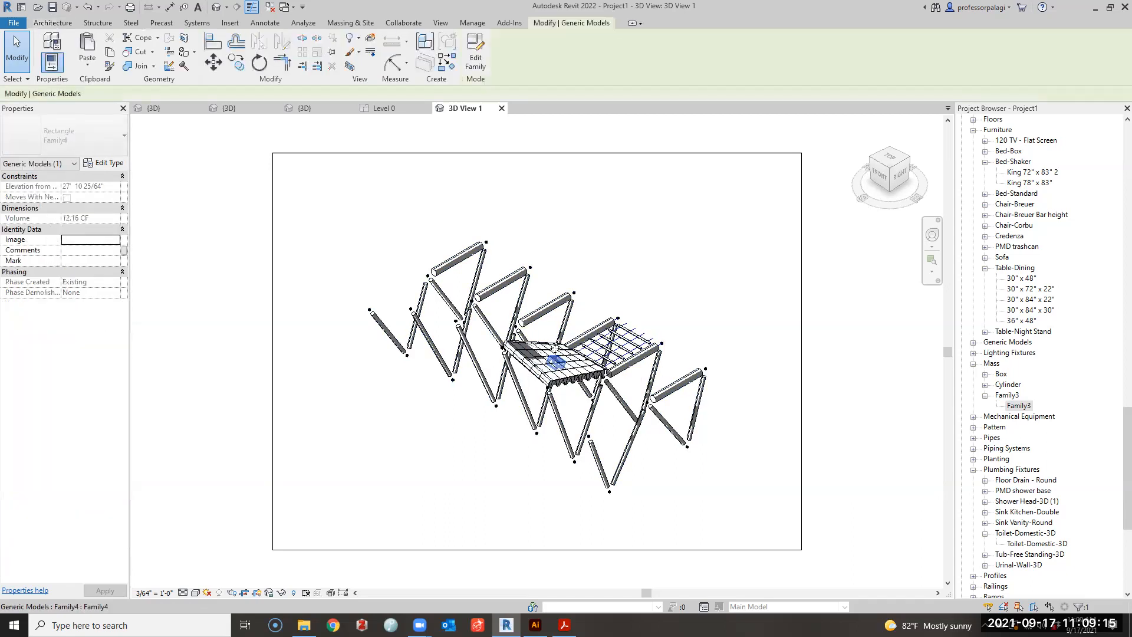
click(369, 41)
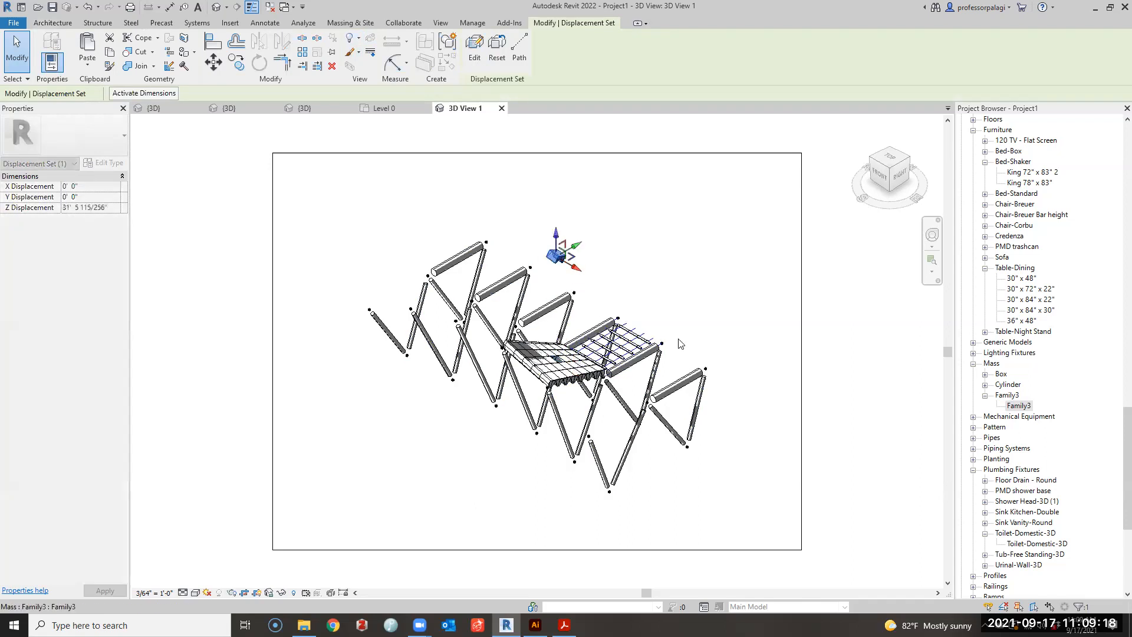
key(Escape)
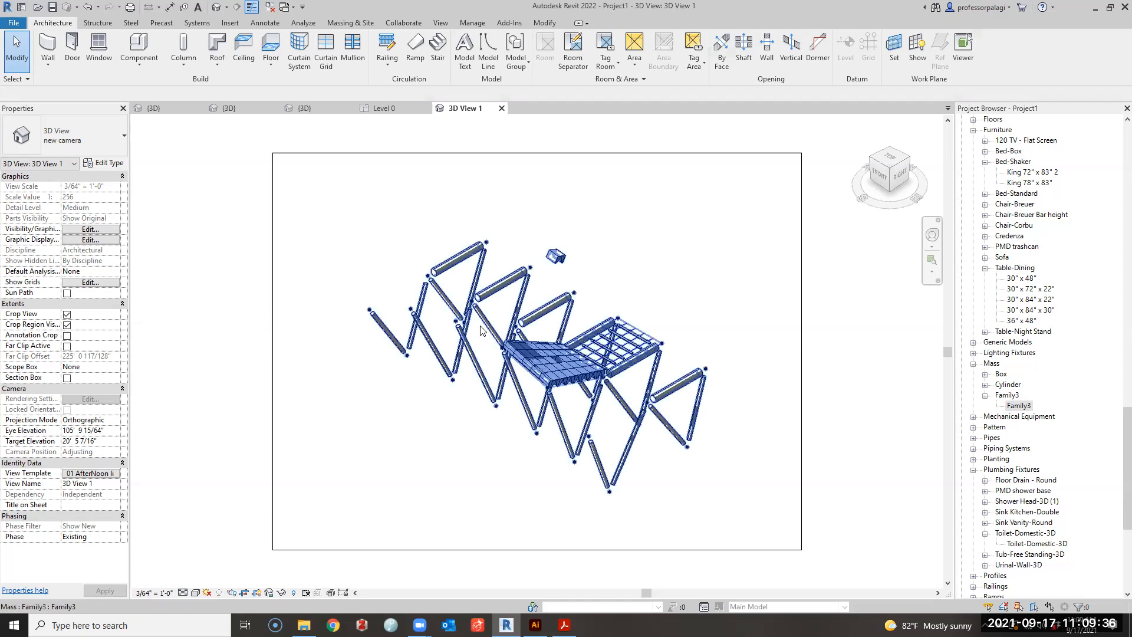
Displace the second girder from the rear about 36' 6" along the Y axis, clear of the frame.
click(511, 283)
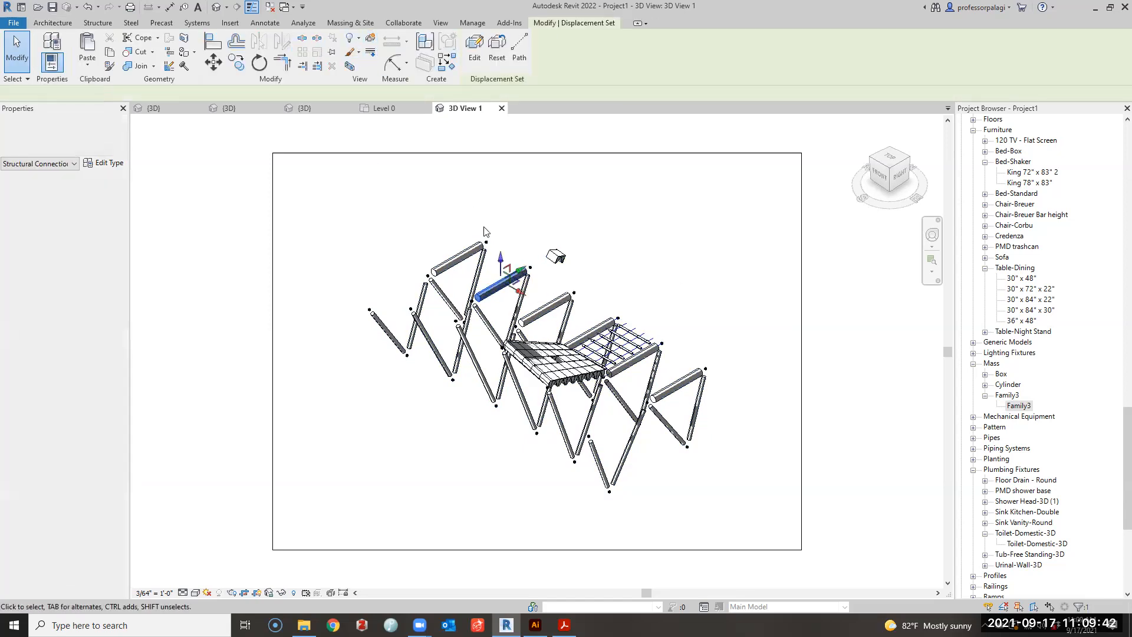
click(371, 38)
drag(636, 238, 635, 236)
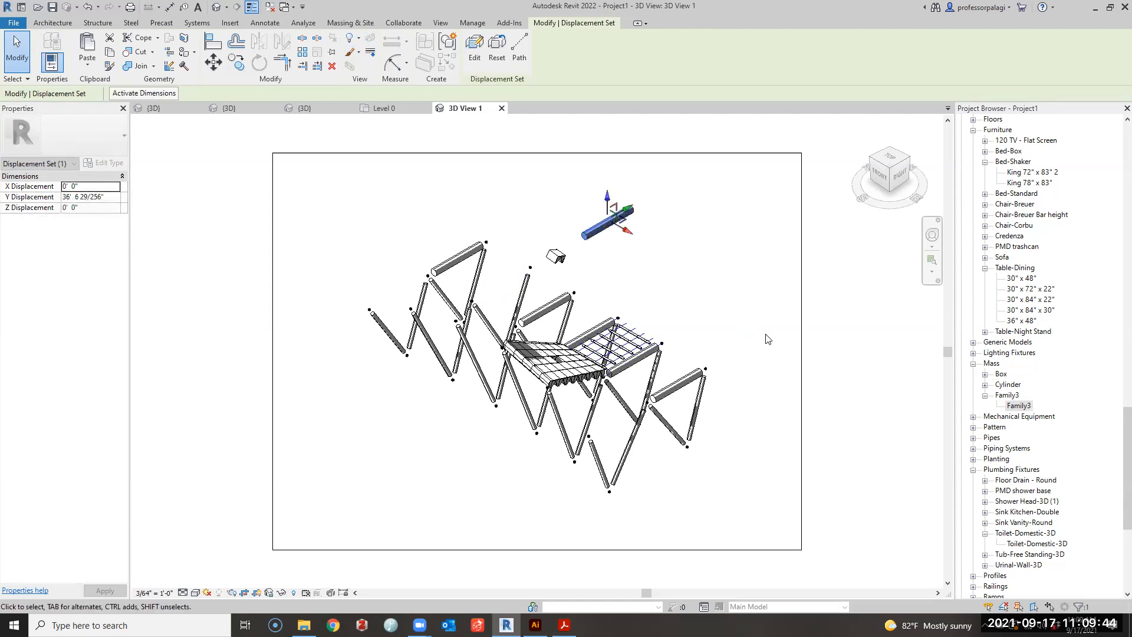
click(724, 292)
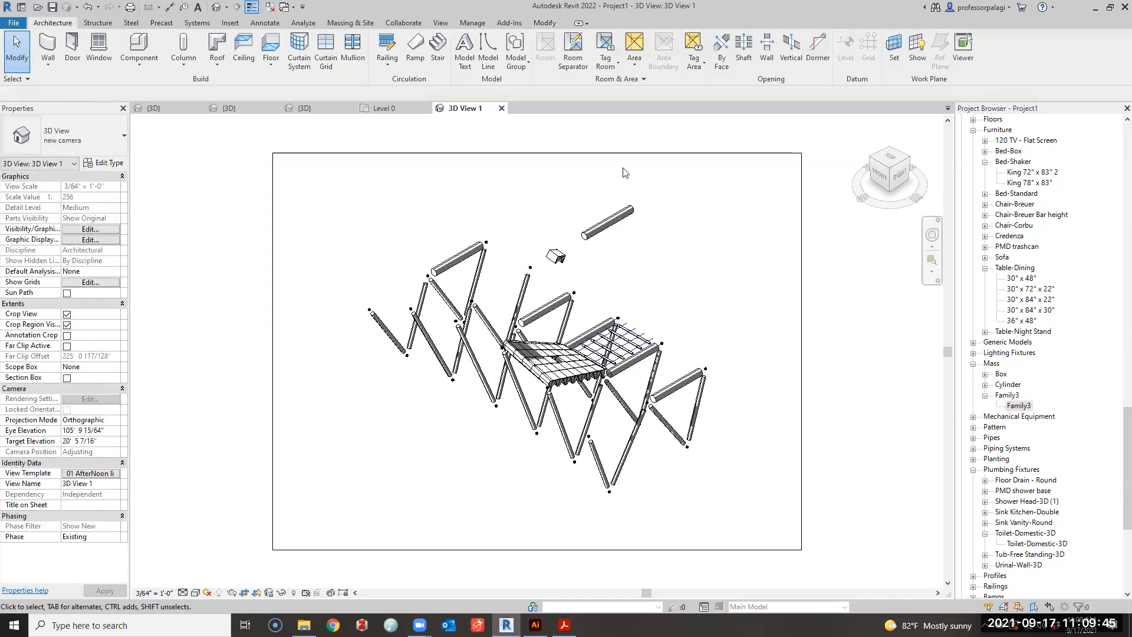
Add dashed displacement paths from the displaced girder's end and the lifted panel's corners back to their original positions.
click(607, 234)
click(551, 68)
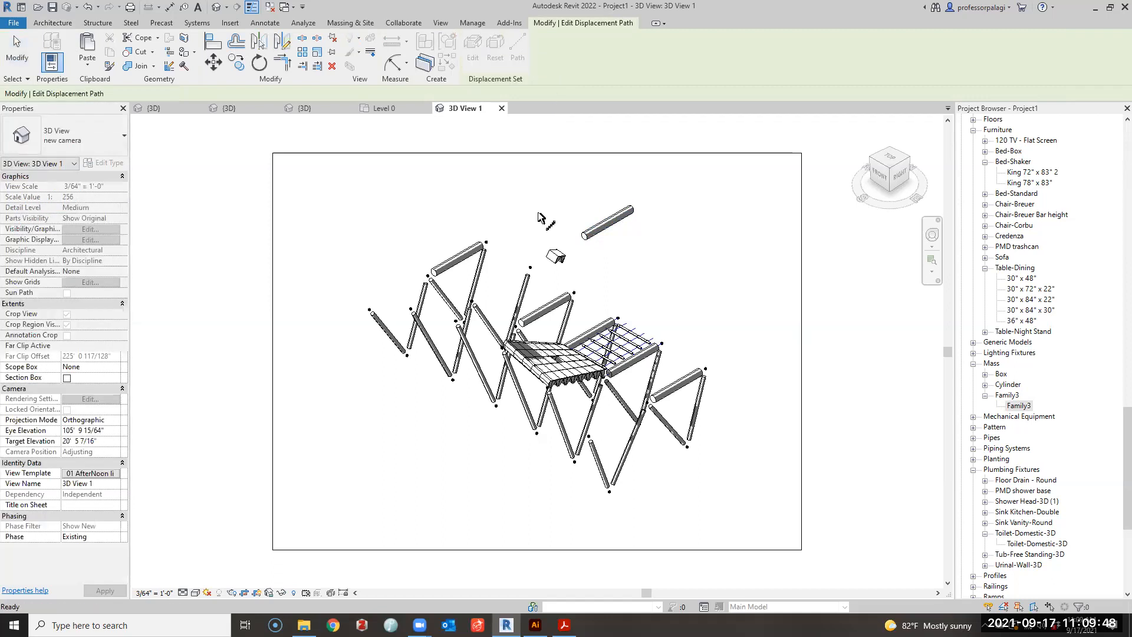
click(582, 233)
click(556, 257)
click(555, 262)
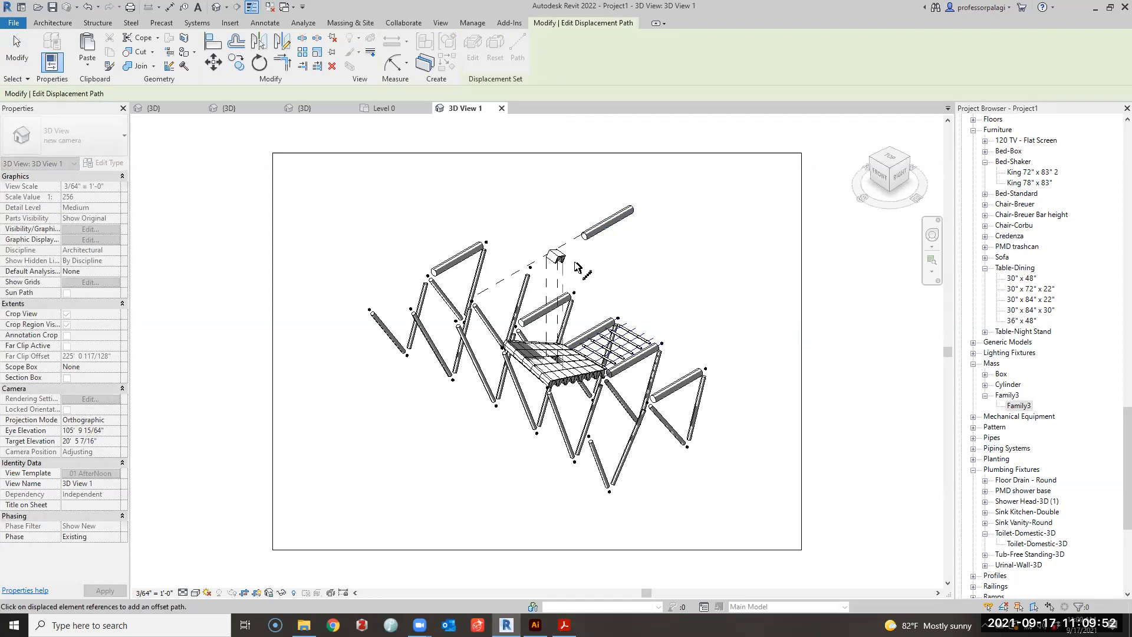
key(Escape)
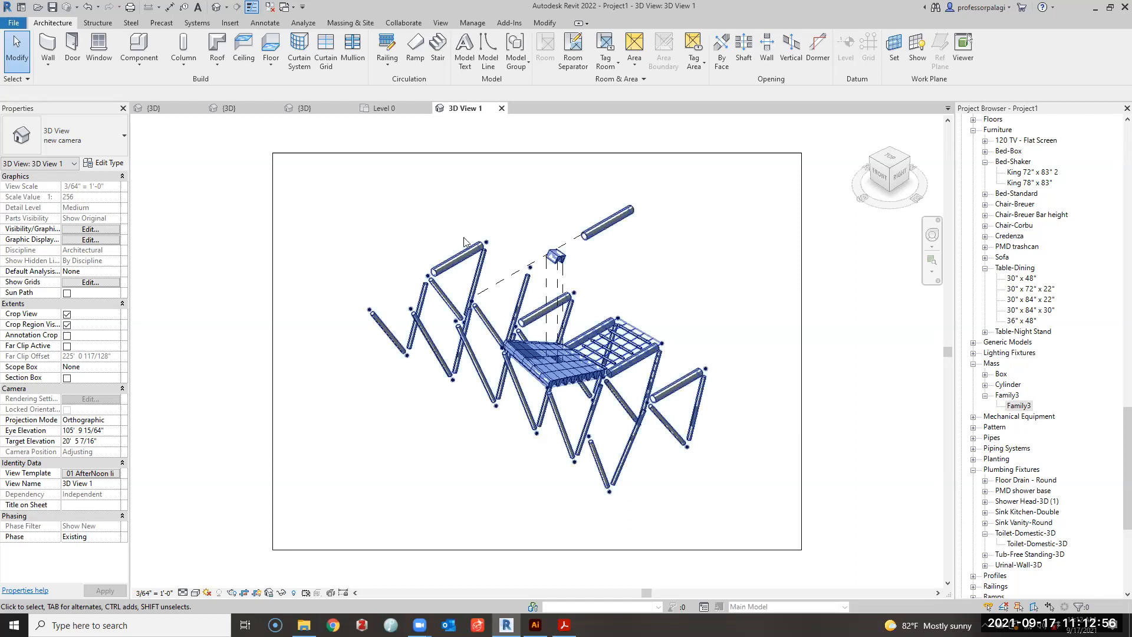
Return to the Family3 mass's 3D view and begin placing a ducky big girder component, trying work-plane and face placement.
click(384, 109)
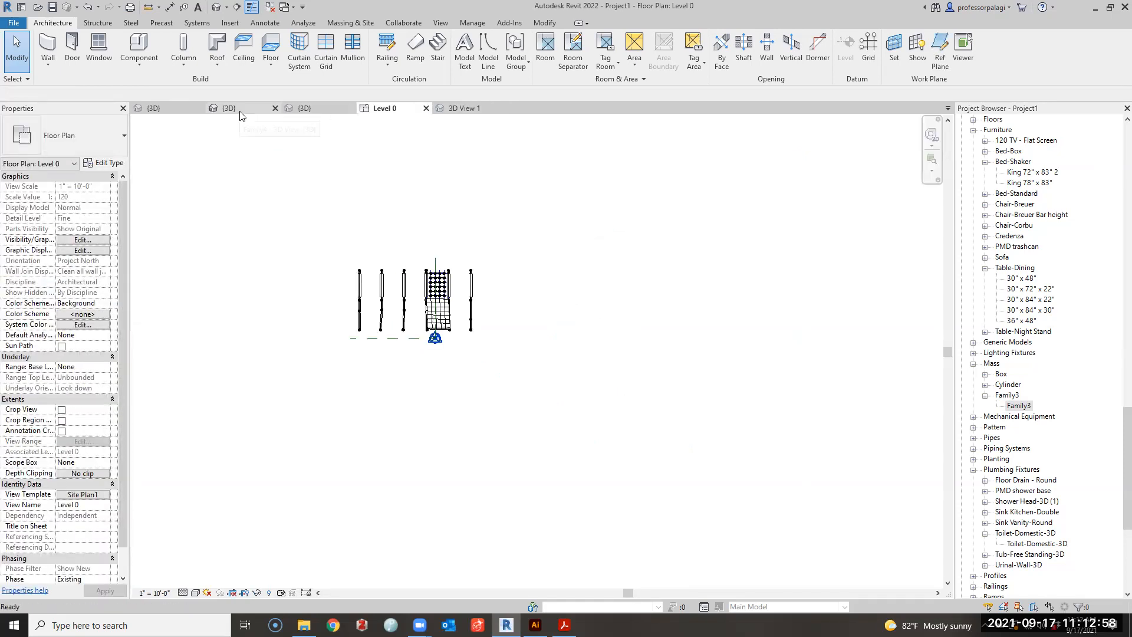
click(239, 110)
click(179, 112)
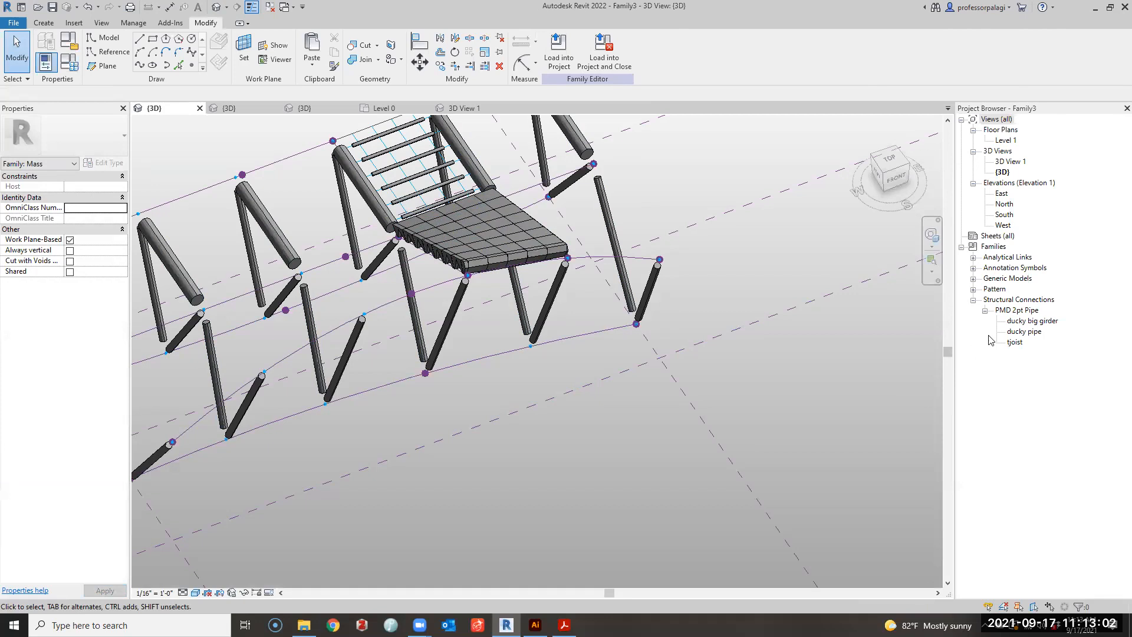
drag(1020, 322, 637, 328)
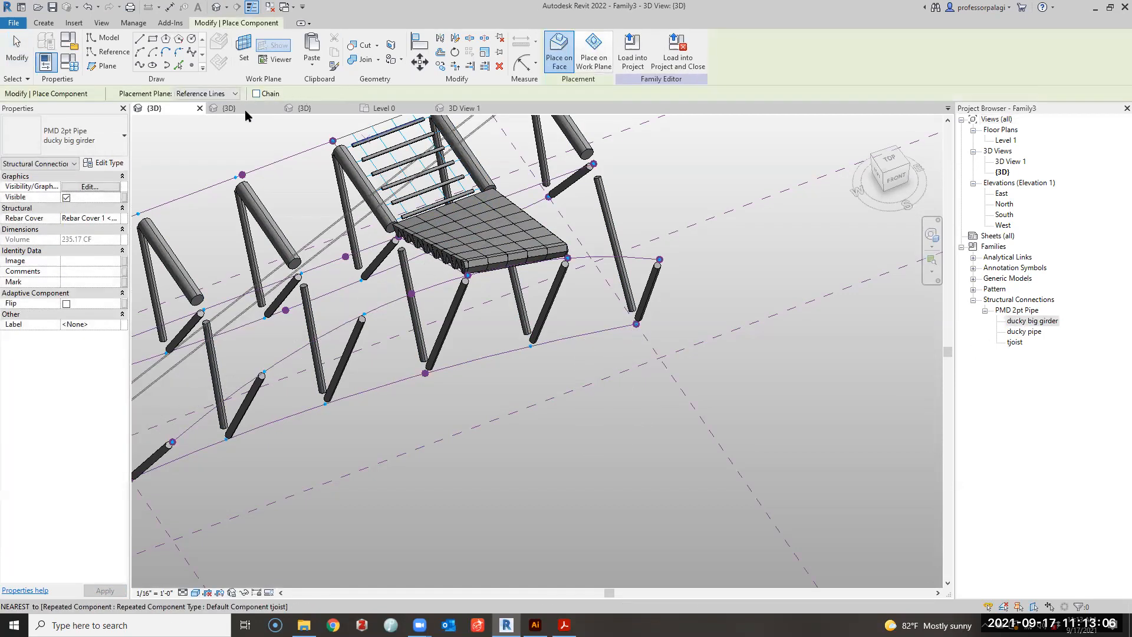
click(594, 53)
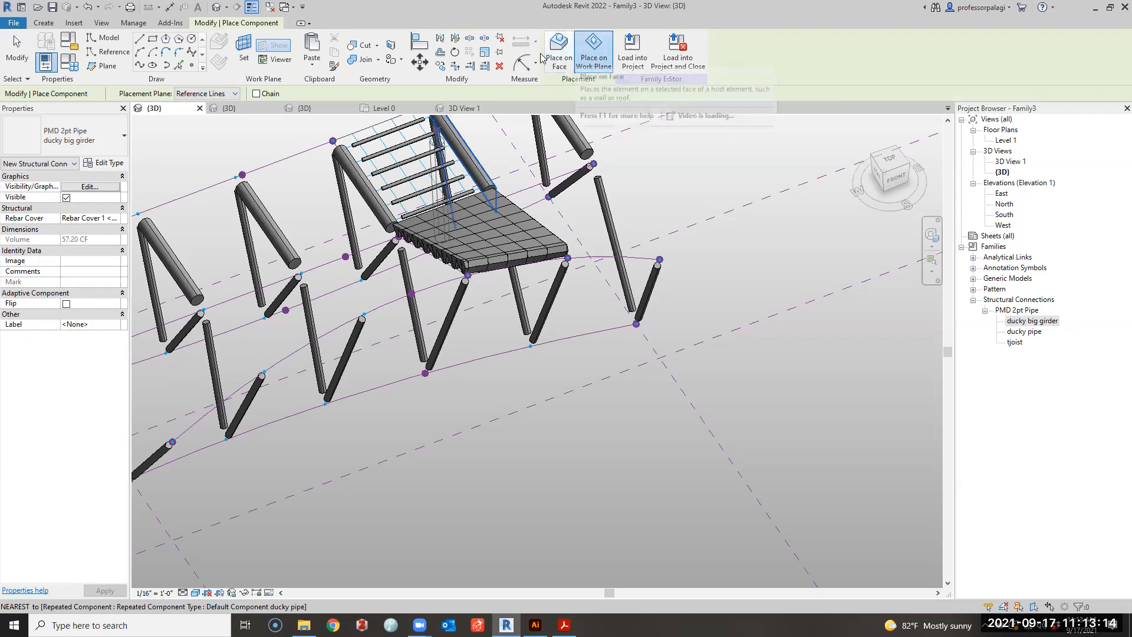
click(560, 53)
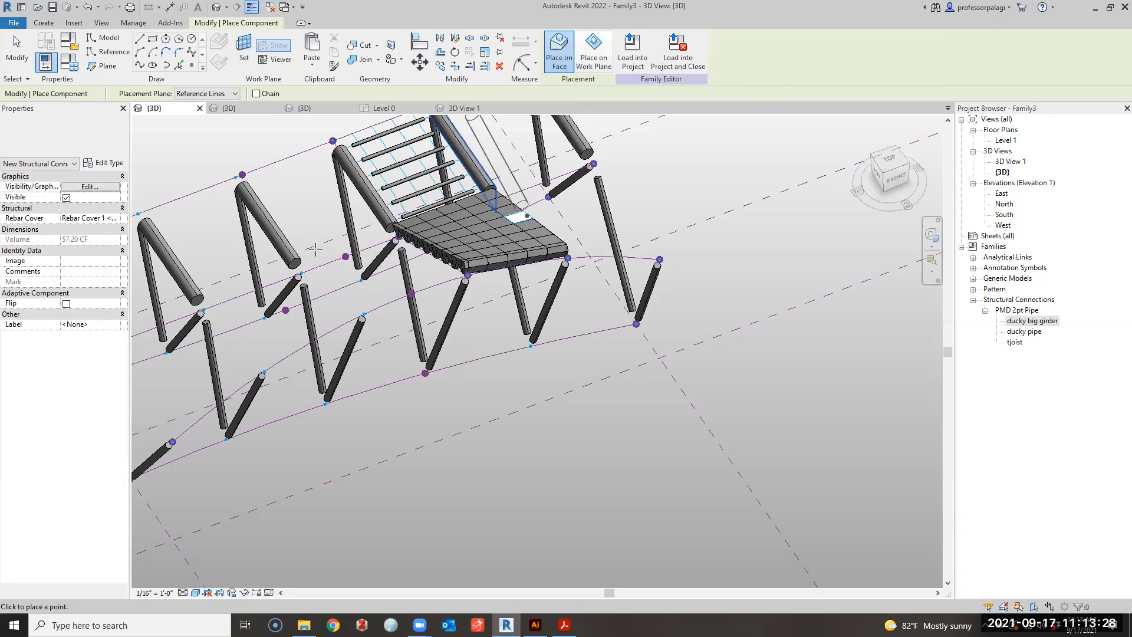
Try placing the ducky big girder on the work plane, with a reference plane as its placement plane.
click(594, 50)
click(230, 94)
key(Down)
key(Down)
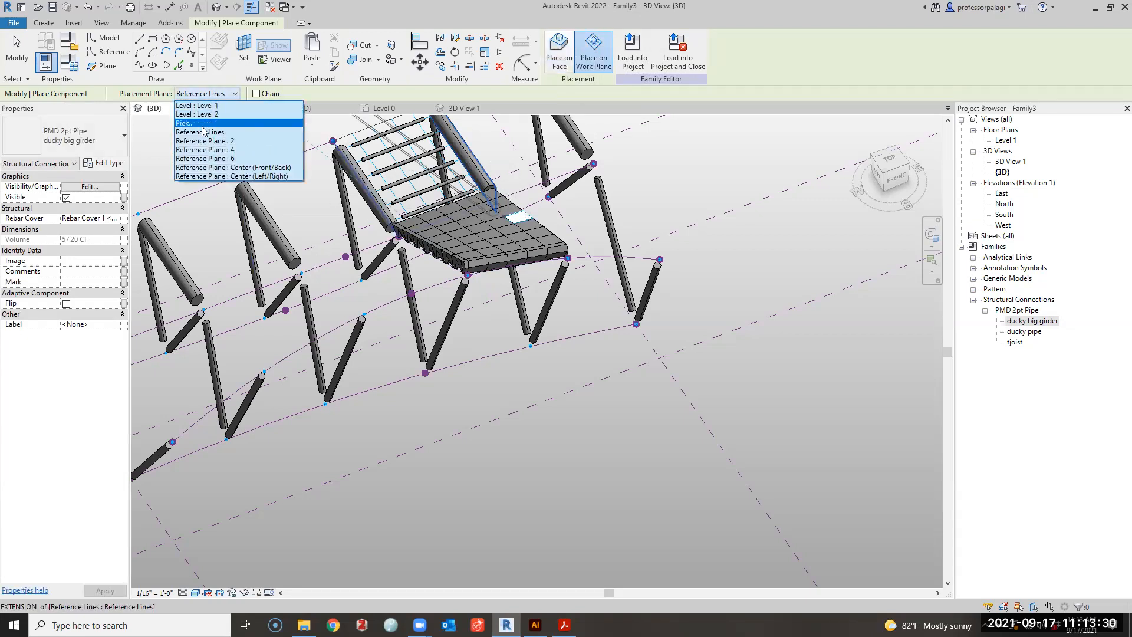
key(Return)
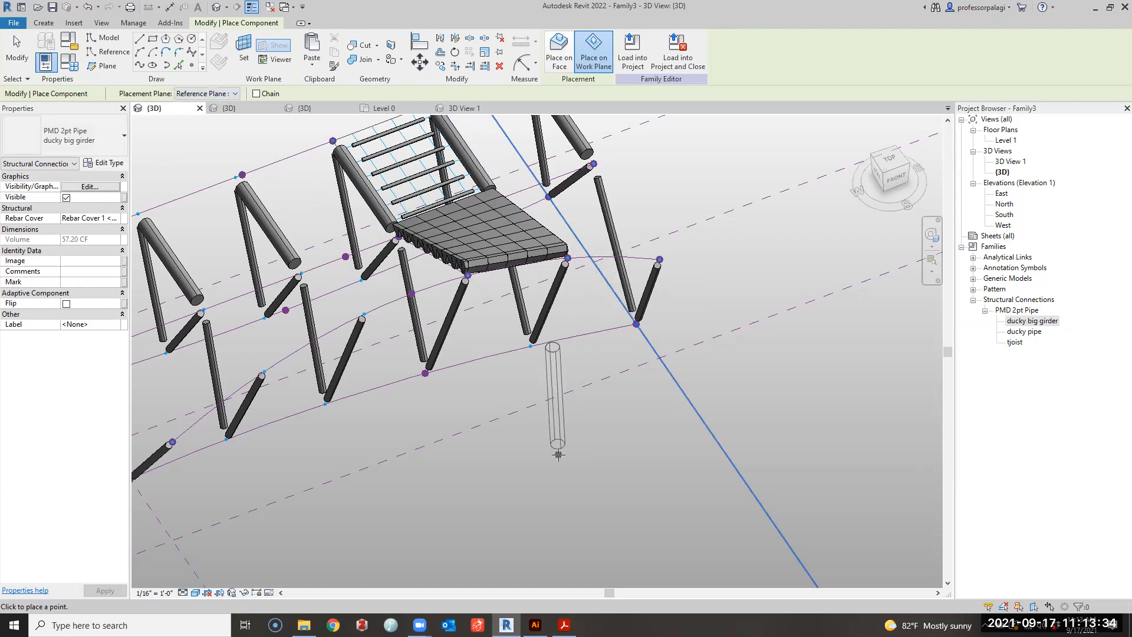
key(Escape)
key(Escape)
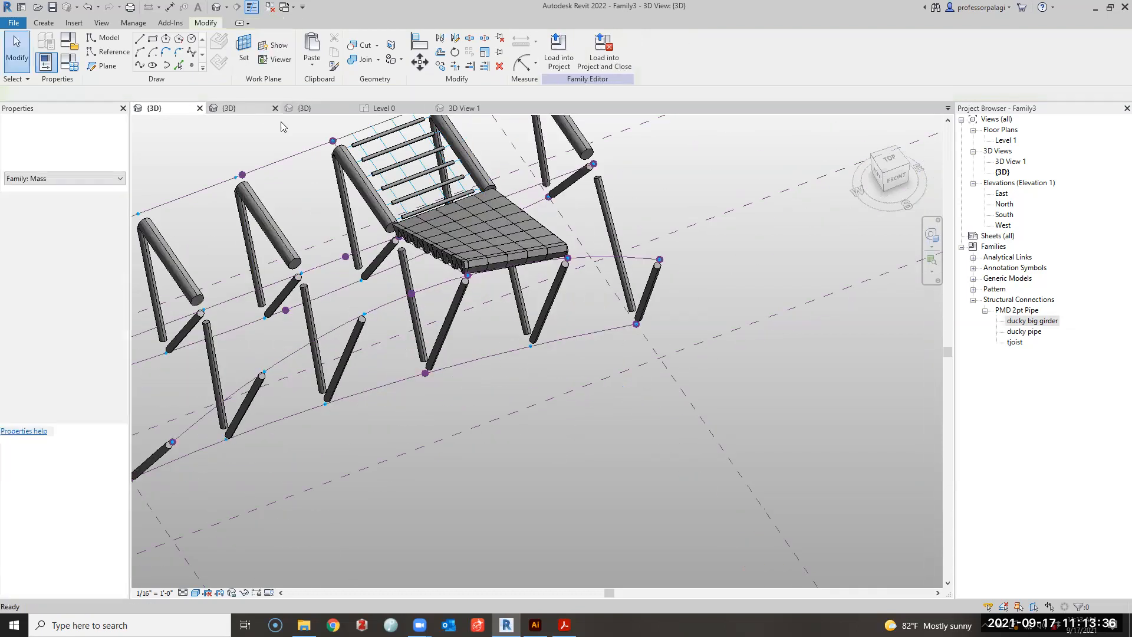
Switch to Family4's 3D view and load the PMD 2pt Pipe family from the Basic Components folder.
click(236, 108)
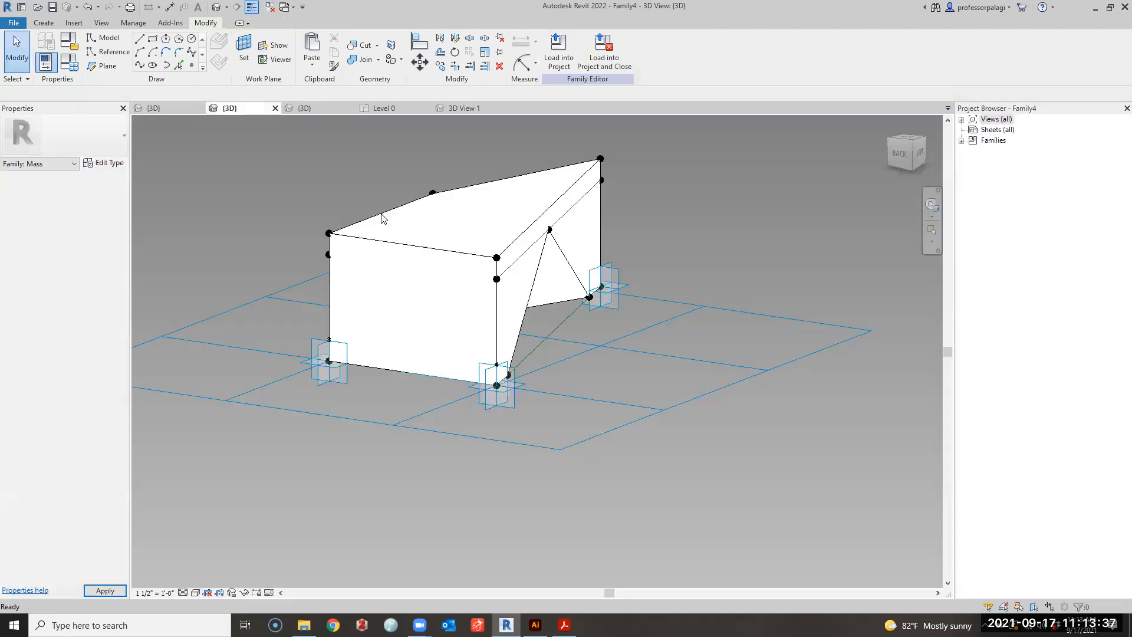
click(962, 141)
click(790, 209)
key(l)
key(f)
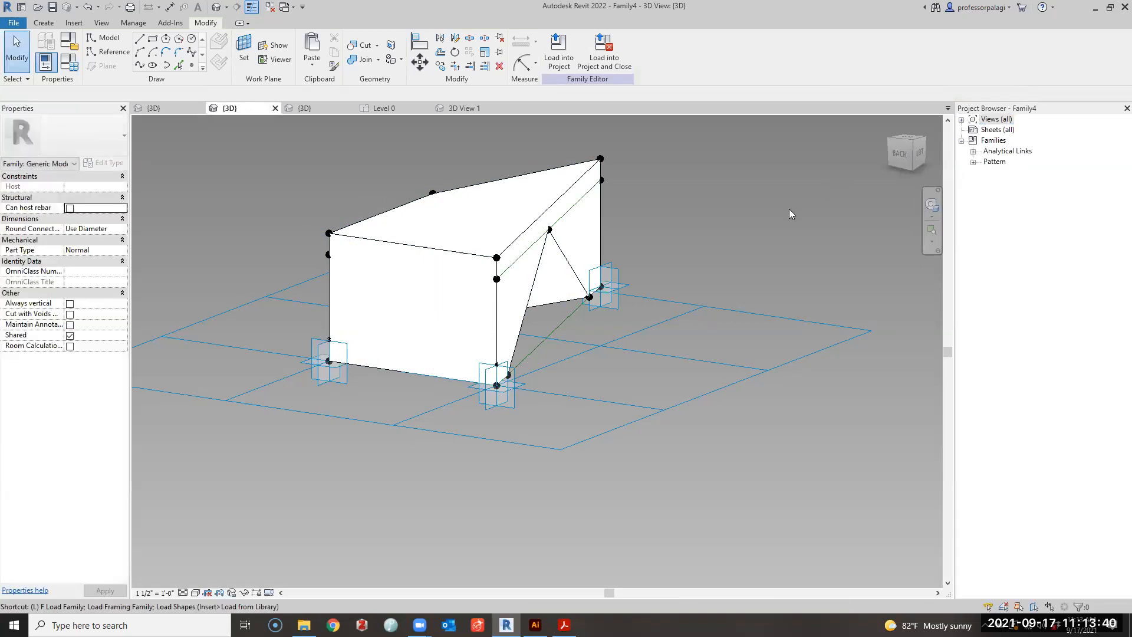
click(519, 309)
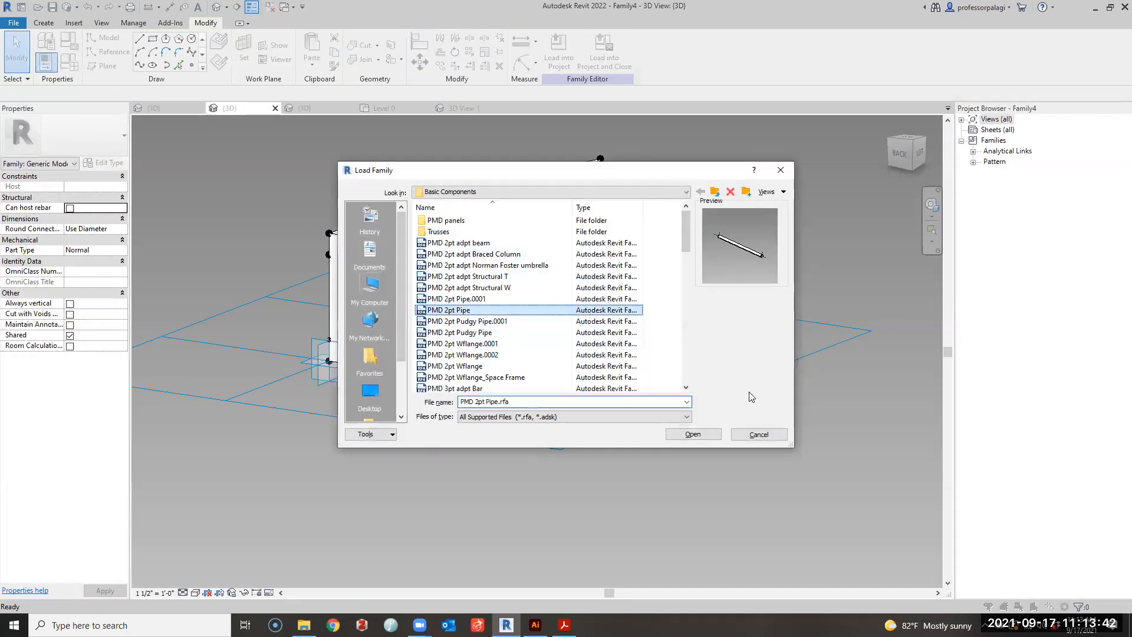
click(715, 434)
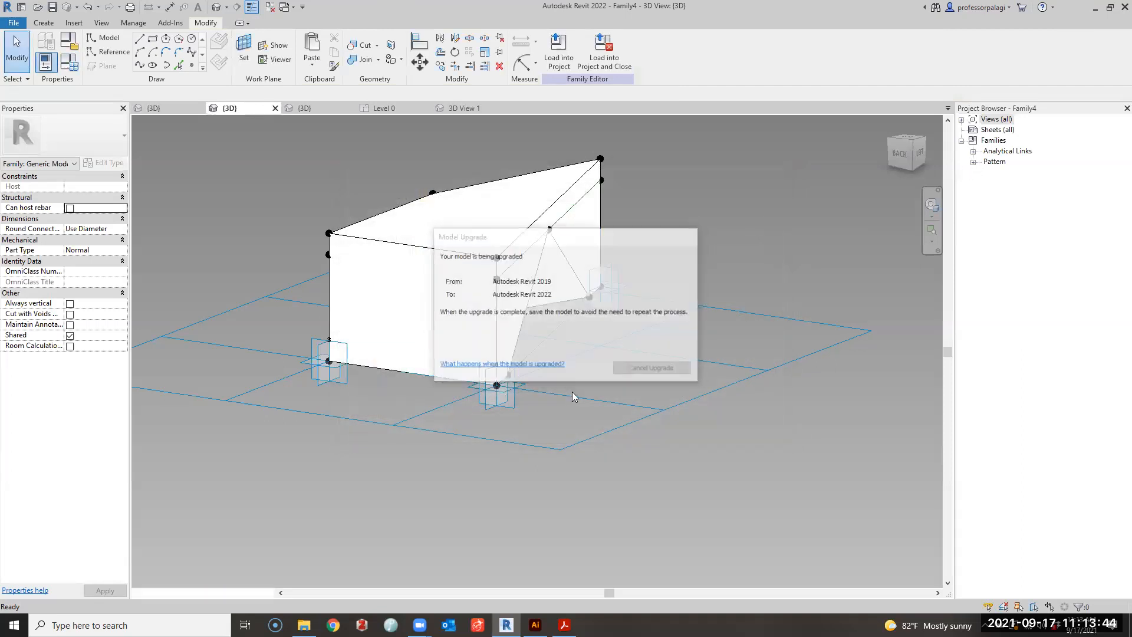
Try placing the PMD 2pt Pipe component in Family4 with the Place on Face option.
click(973, 172)
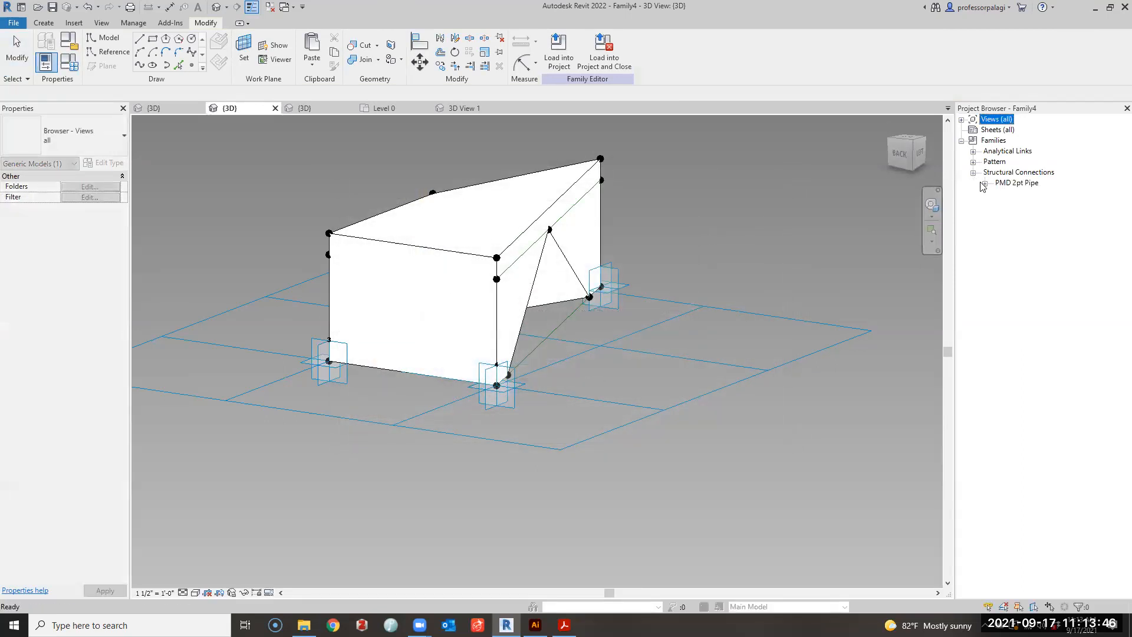
click(985, 184)
drag(1029, 193, 740, 286)
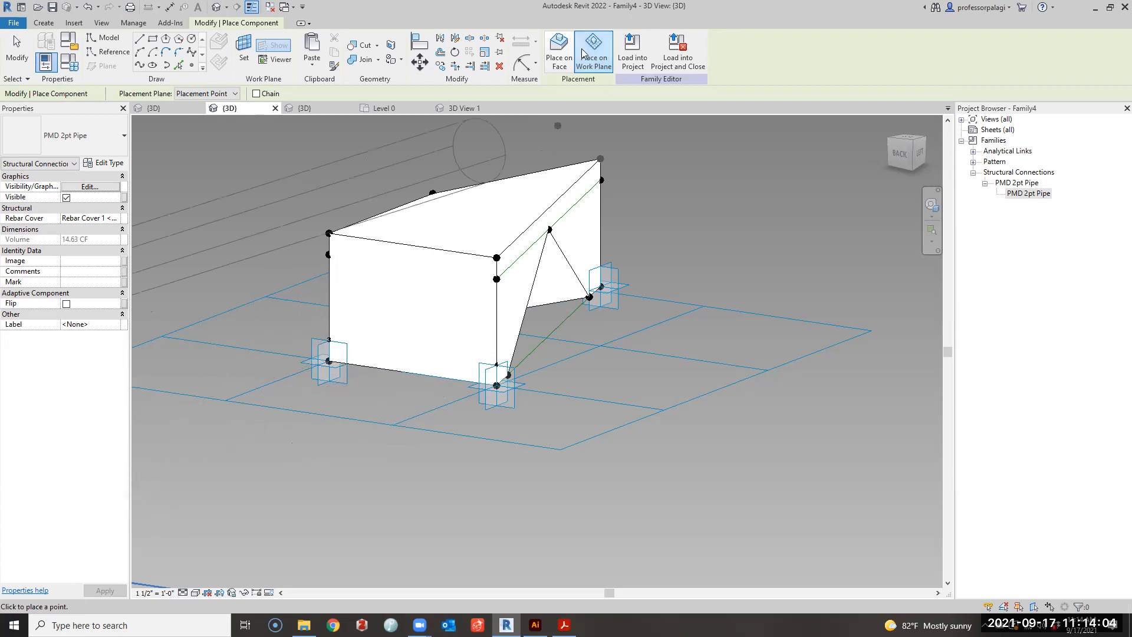
click(558, 48)
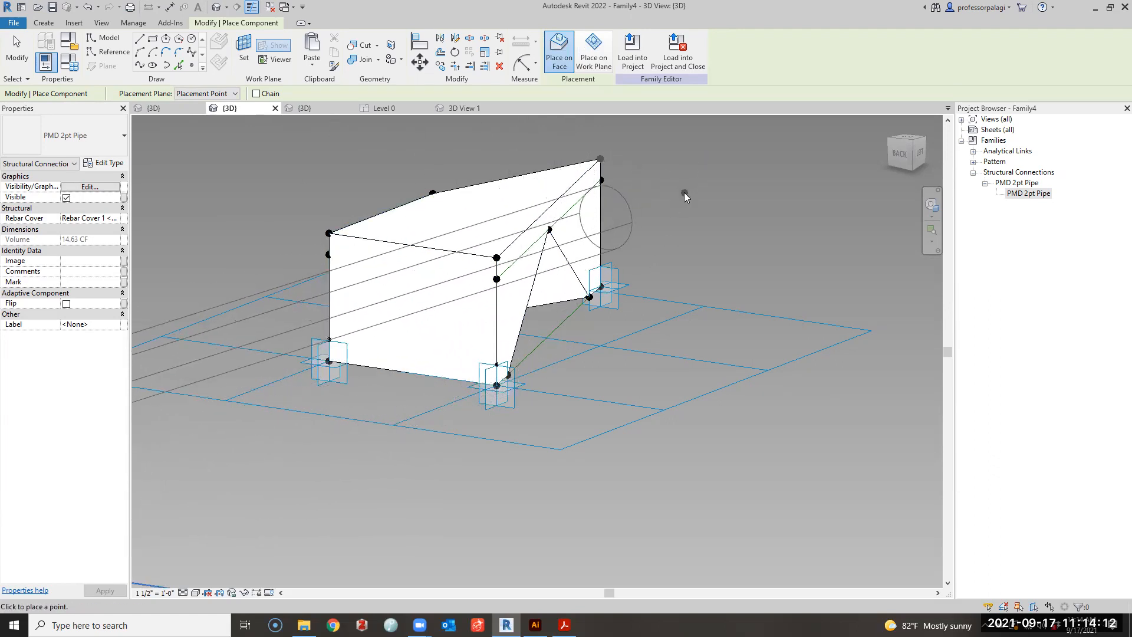
key(Escape)
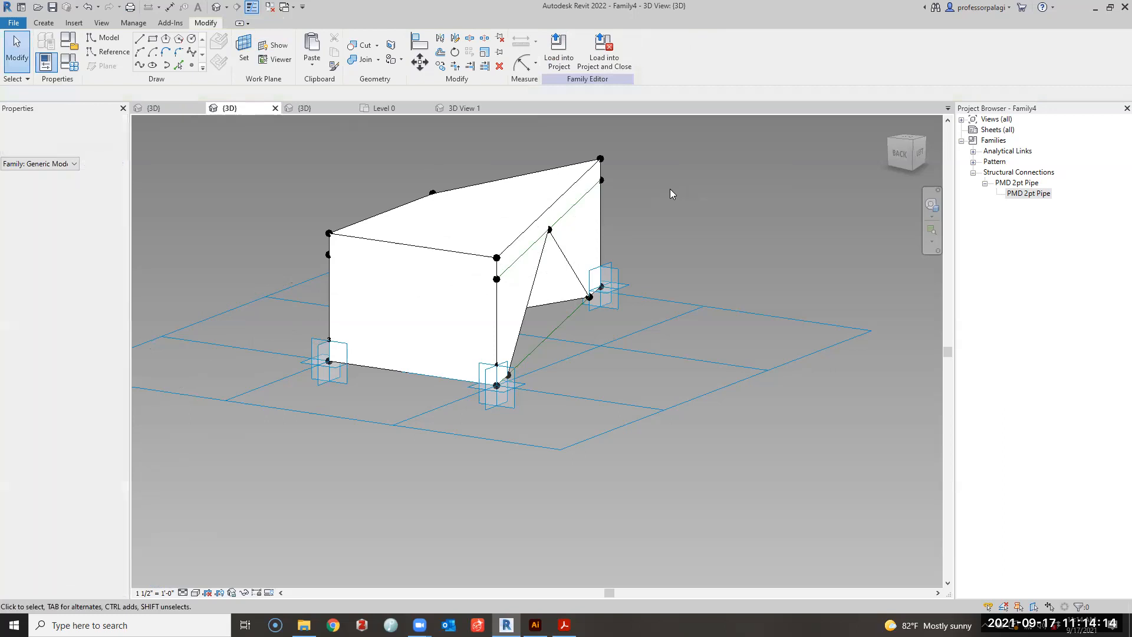